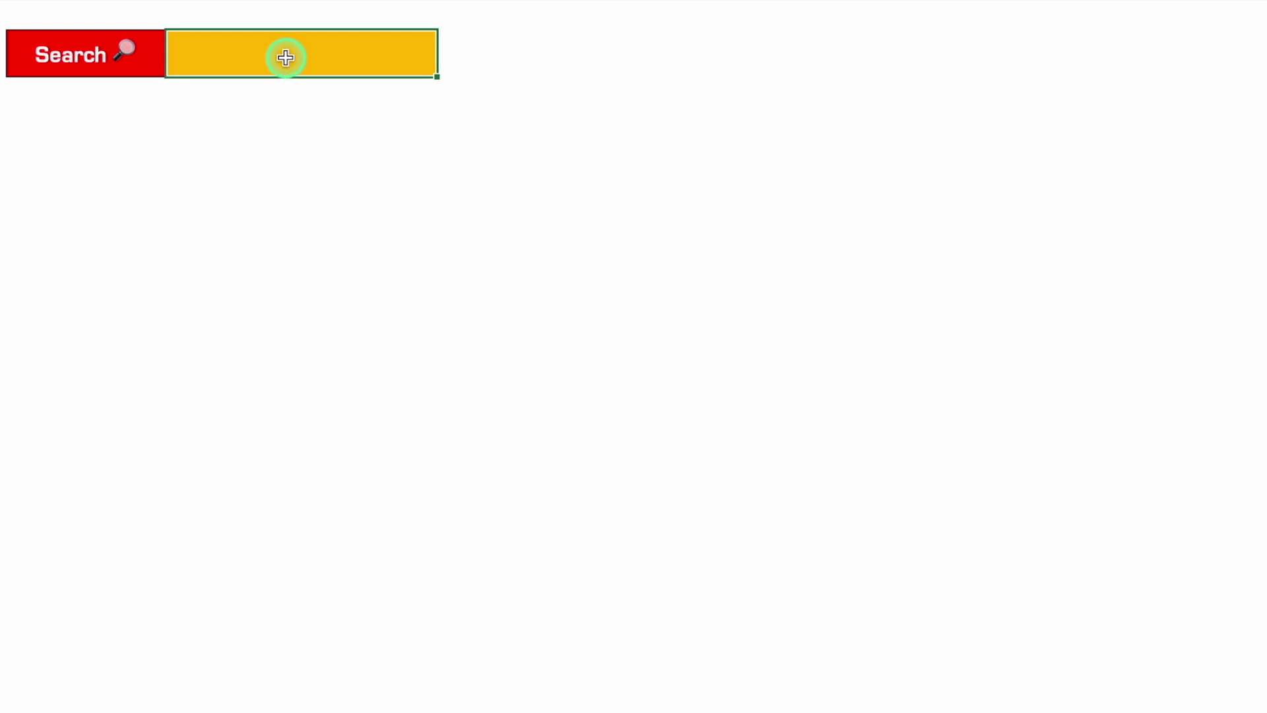
- Search for w in the yellow search cell, then clear it and search for c
type("w")
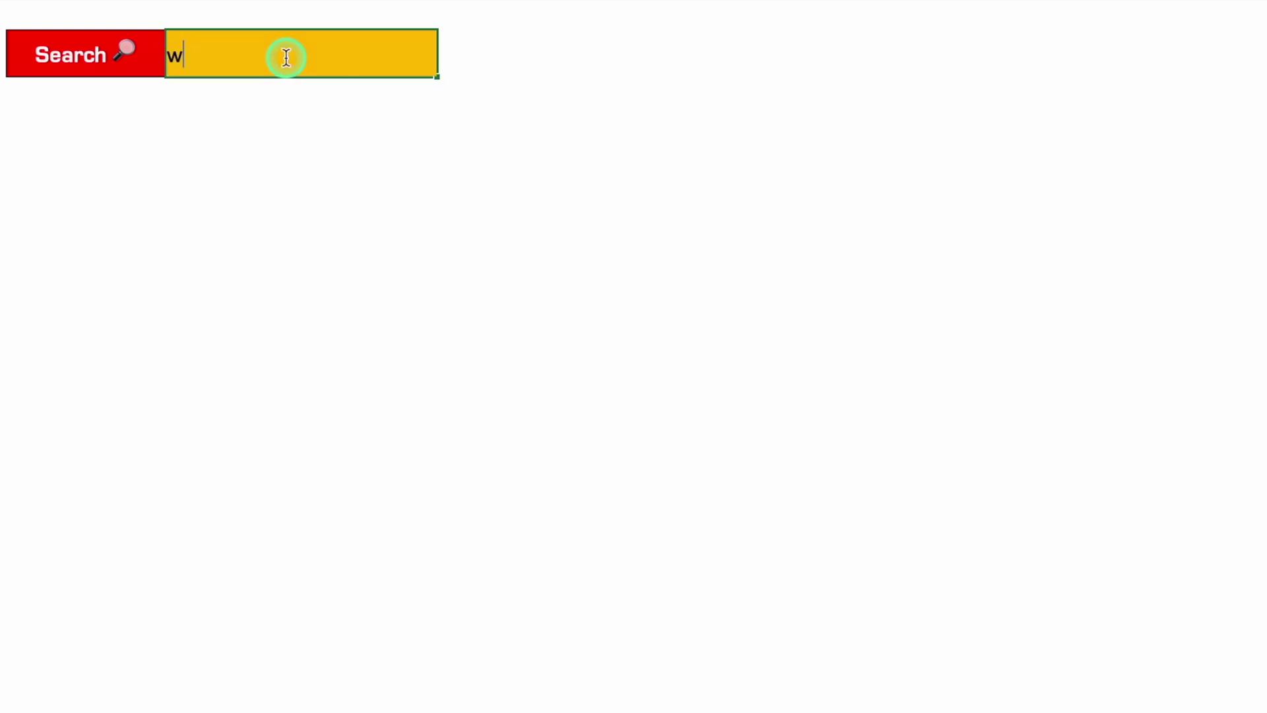
key("Return")
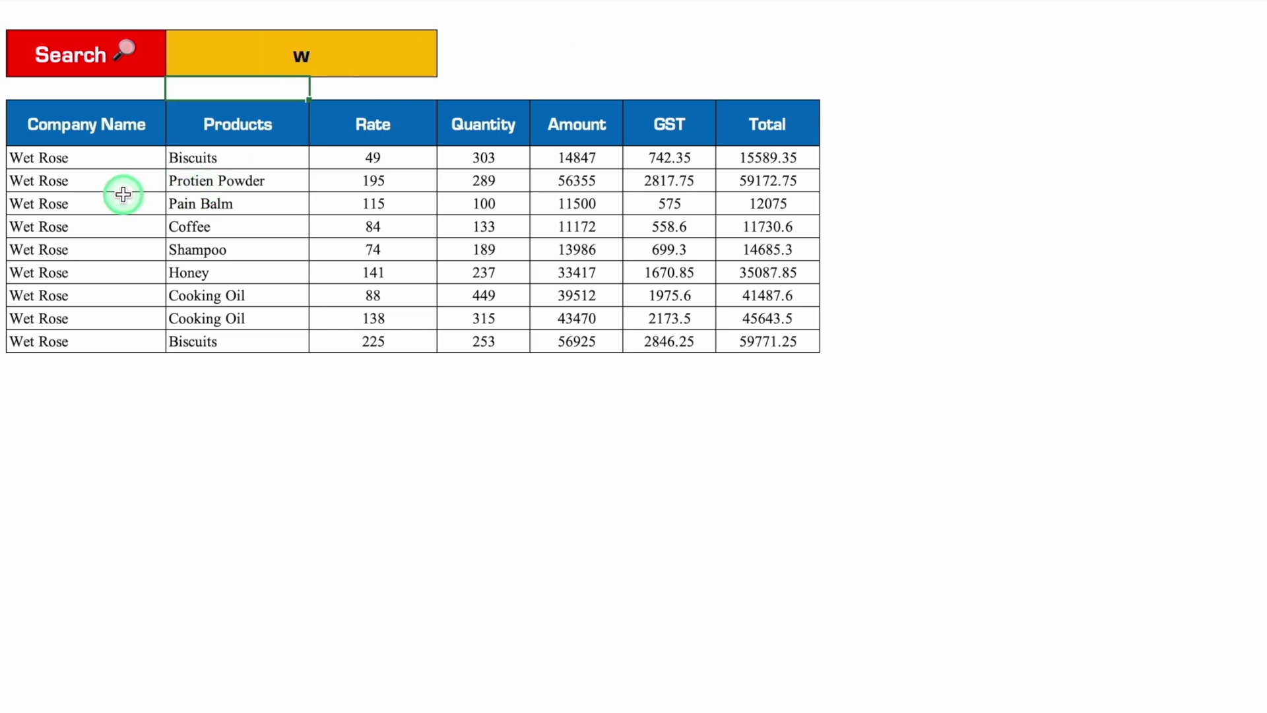
left_click(362, 52)
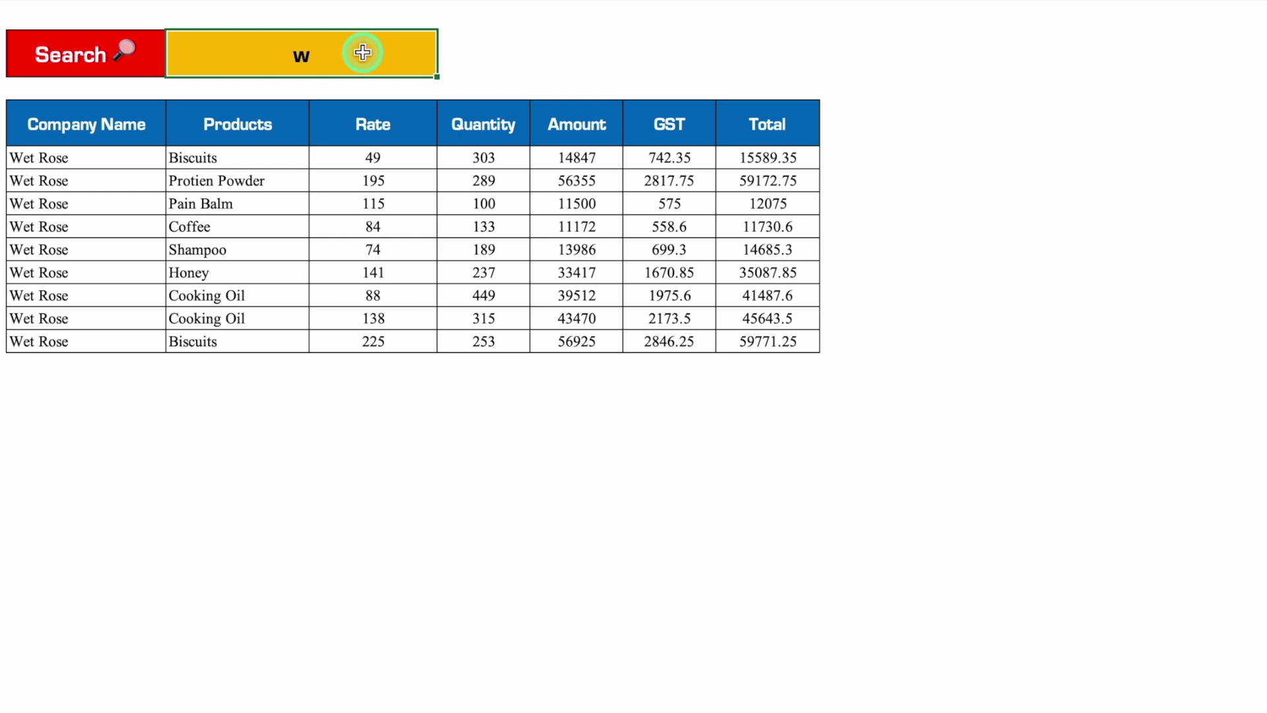
key("Delete")
type("c")
key("Return")
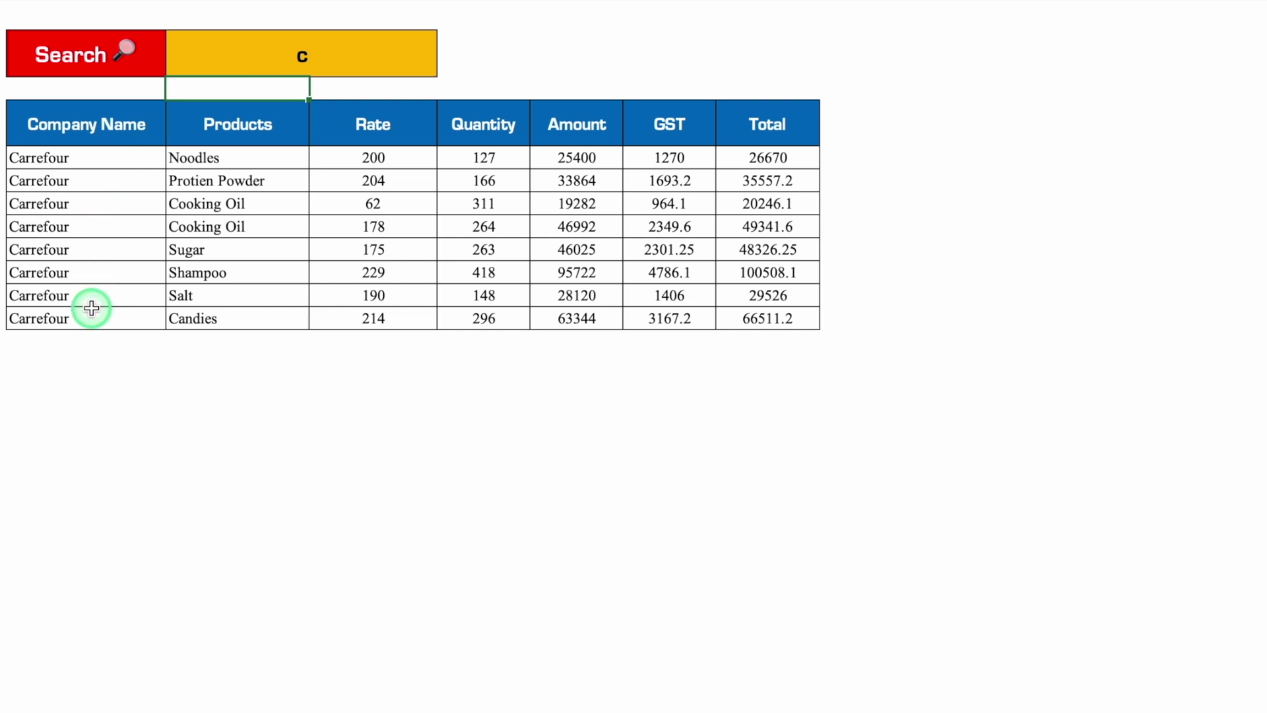
- Search for w again, then switch to the source data sheet
key("Up")
type("w")
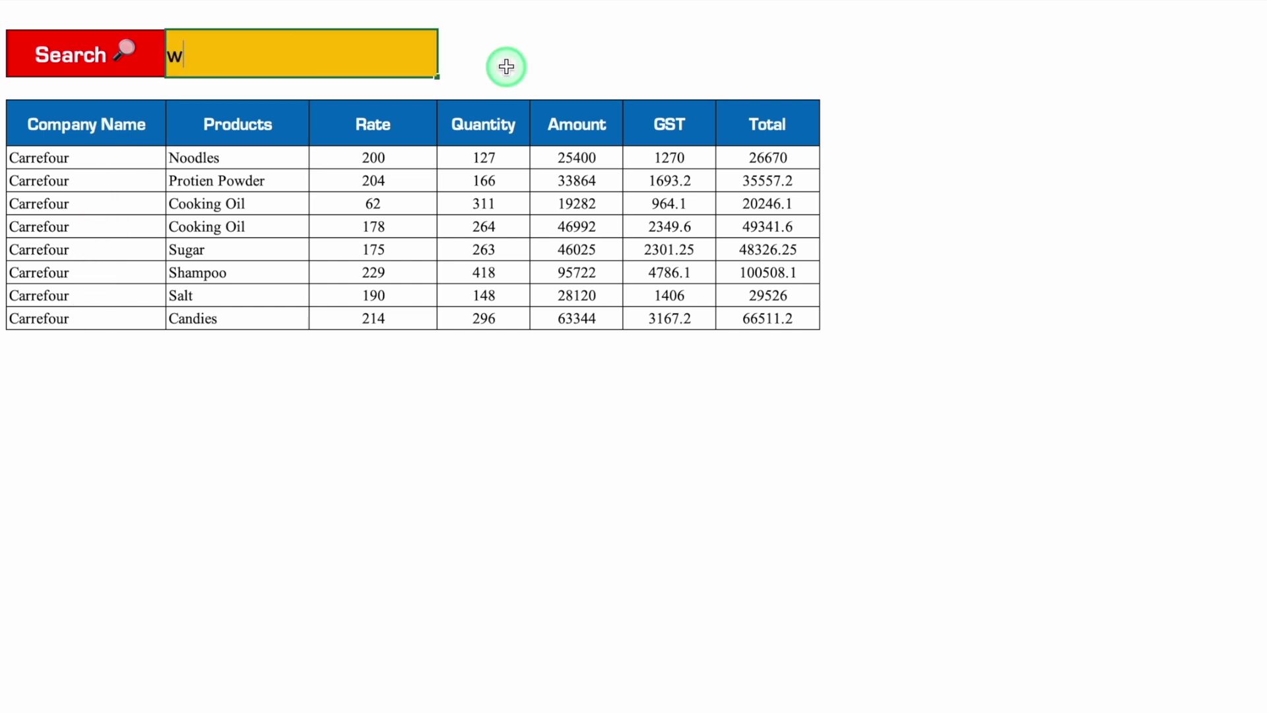
key("Return")
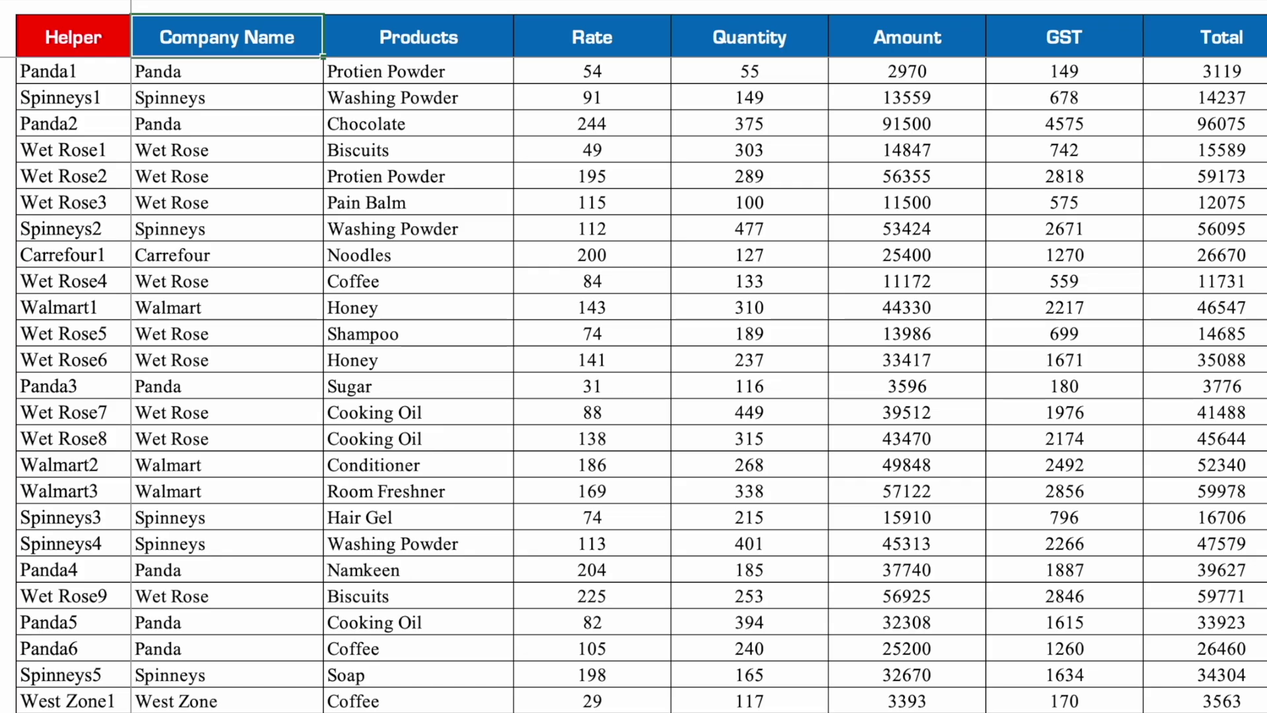
left_click(194, 364)
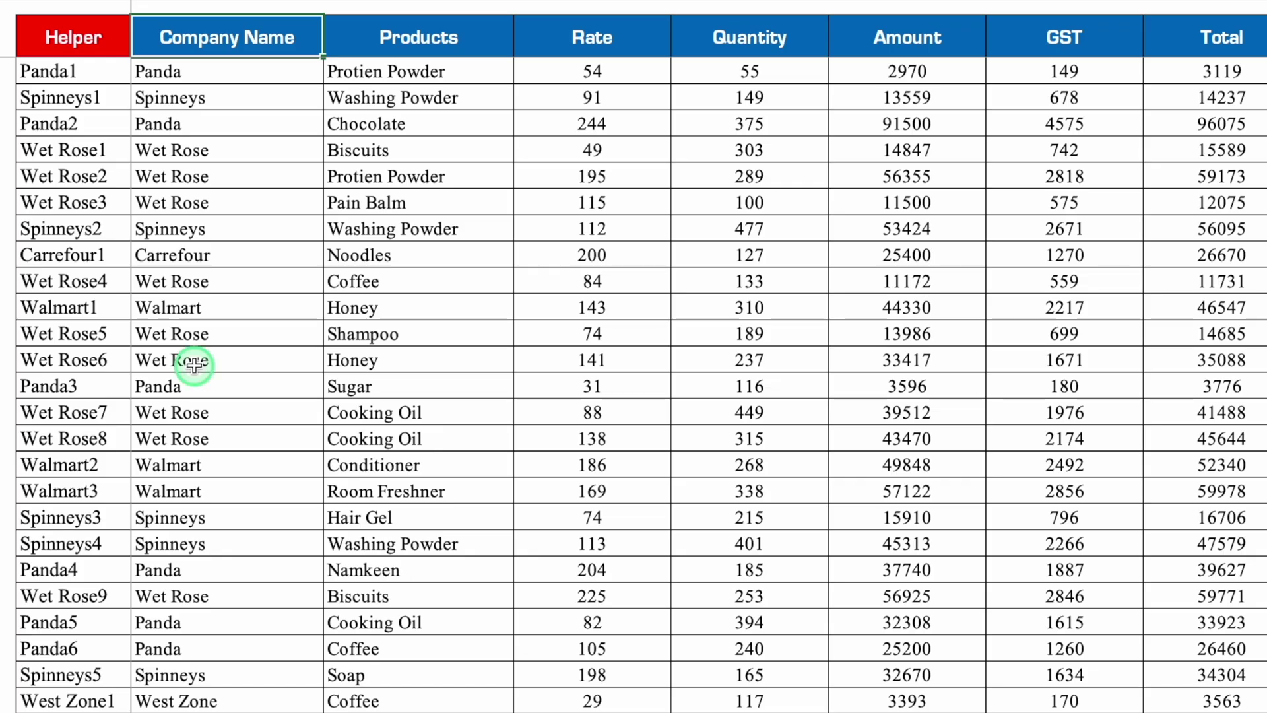
- Inspect a numbered Wet Rose Helper key such as Wet Rose1 on the data sheet
left_click(96, 282)
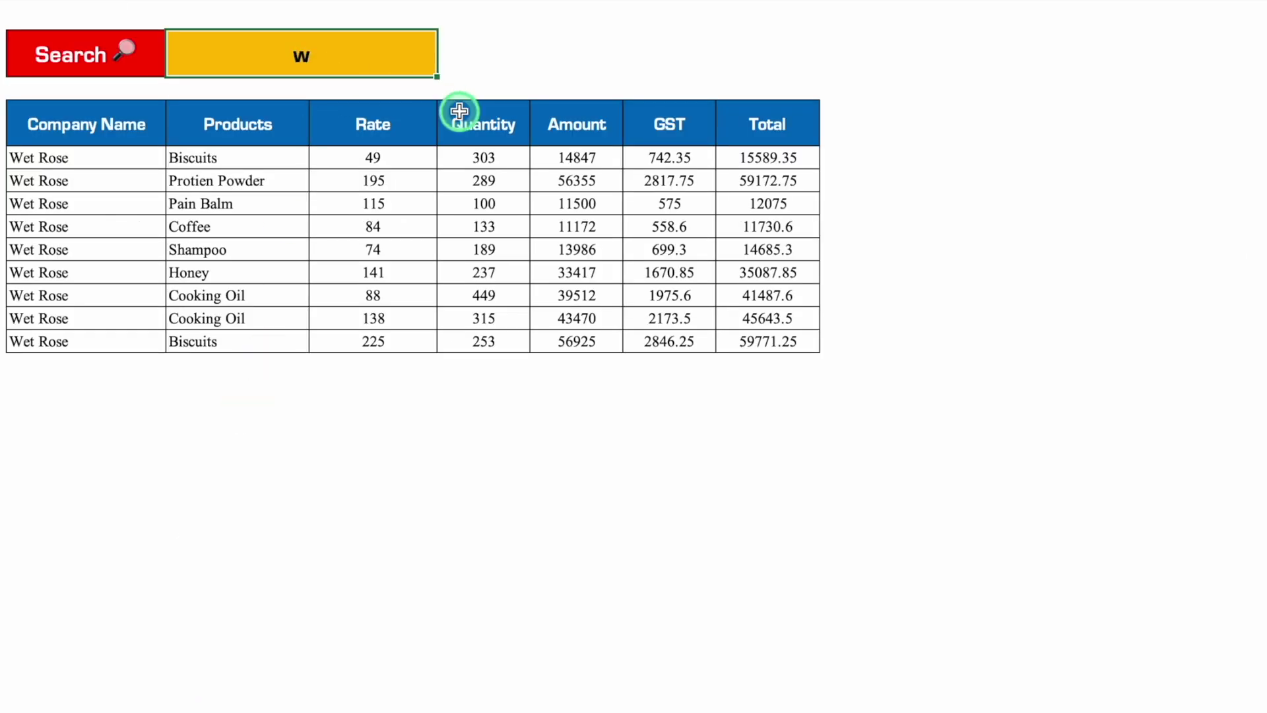
- Enter wa in the search cell to list the Walmart rows
type("wa")
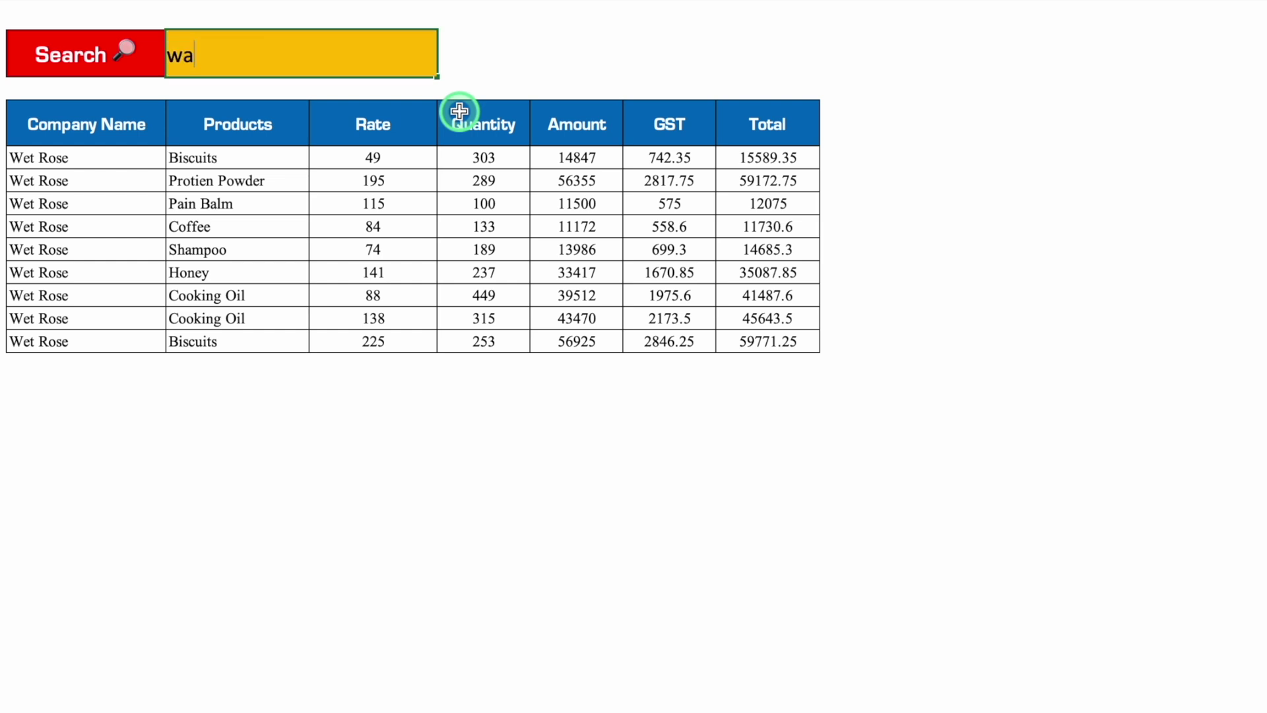
key("Return")
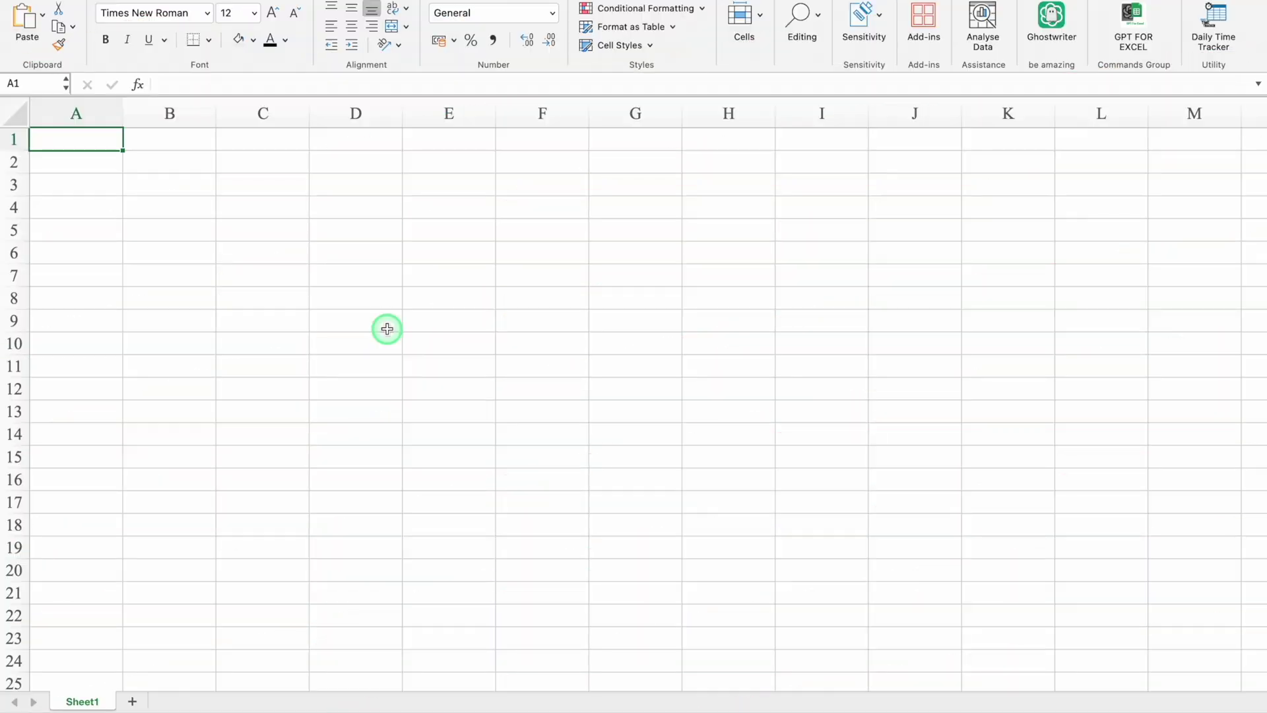
- Rename Sheet1 to Data
double_click(86, 700)
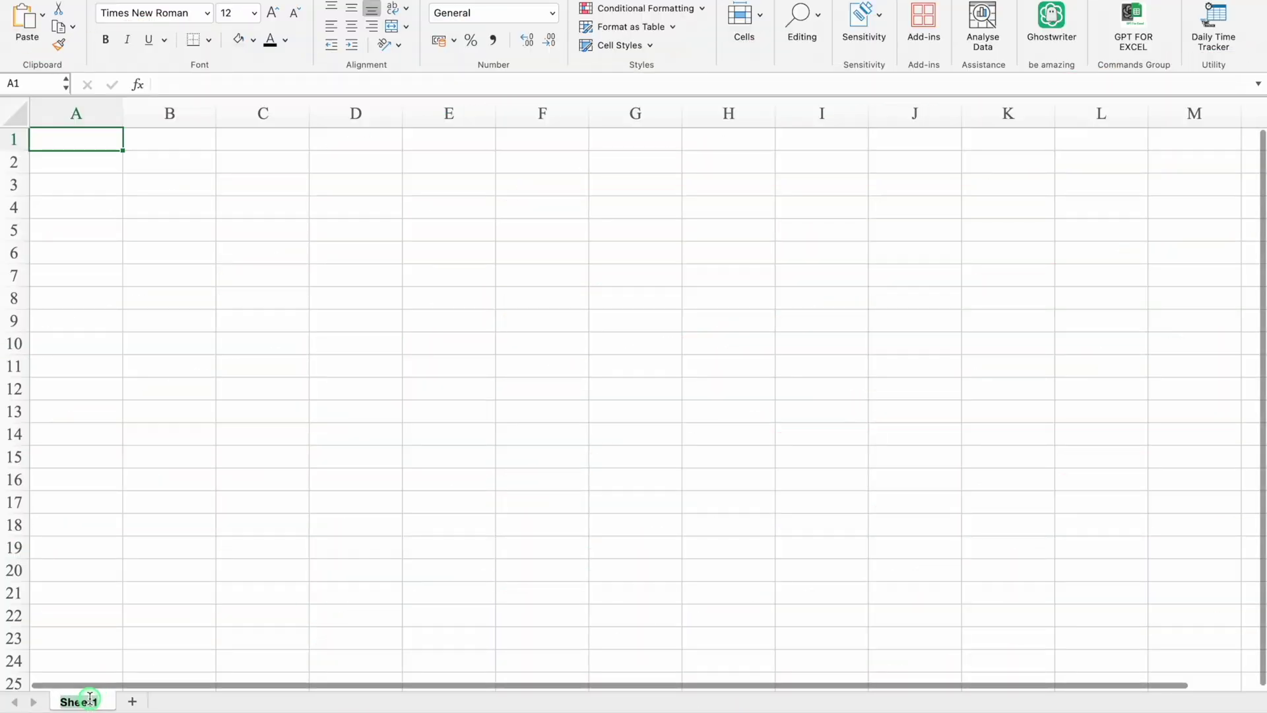
type("Data")
left_click(261, 539)
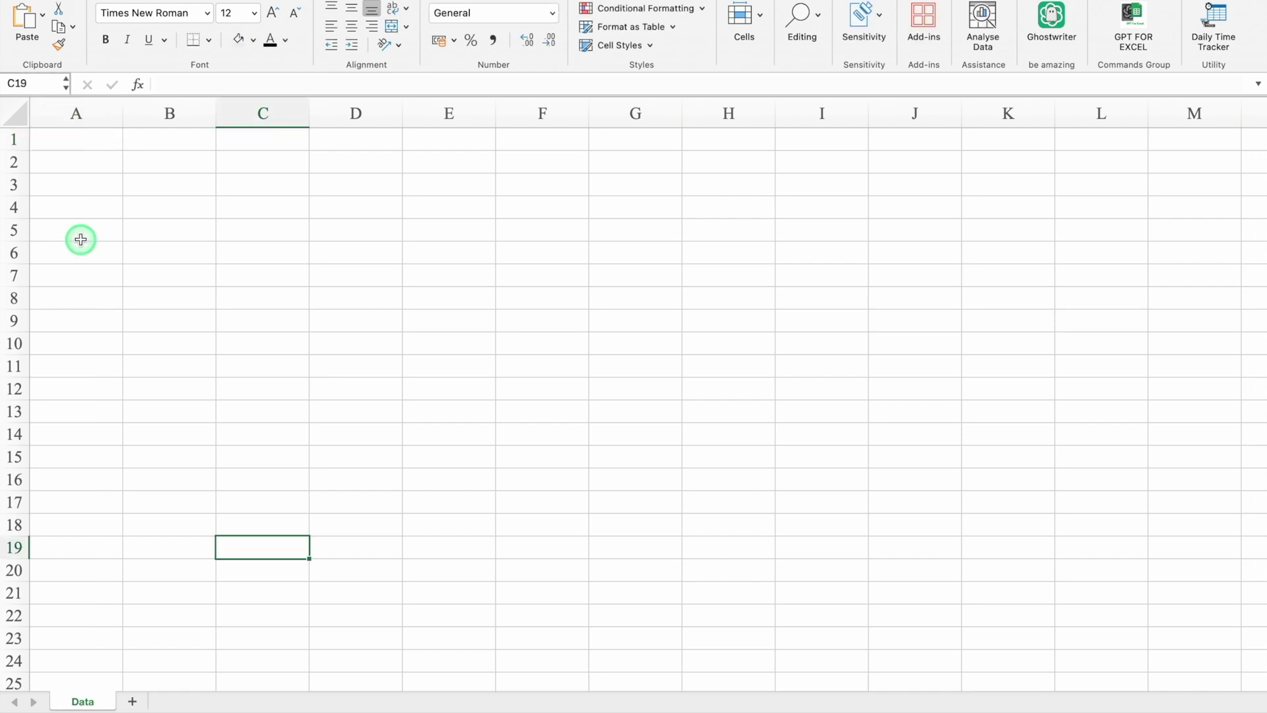
- Middle-align every cell vertically and narrow column A to a thin margin
left_click(17, 115)
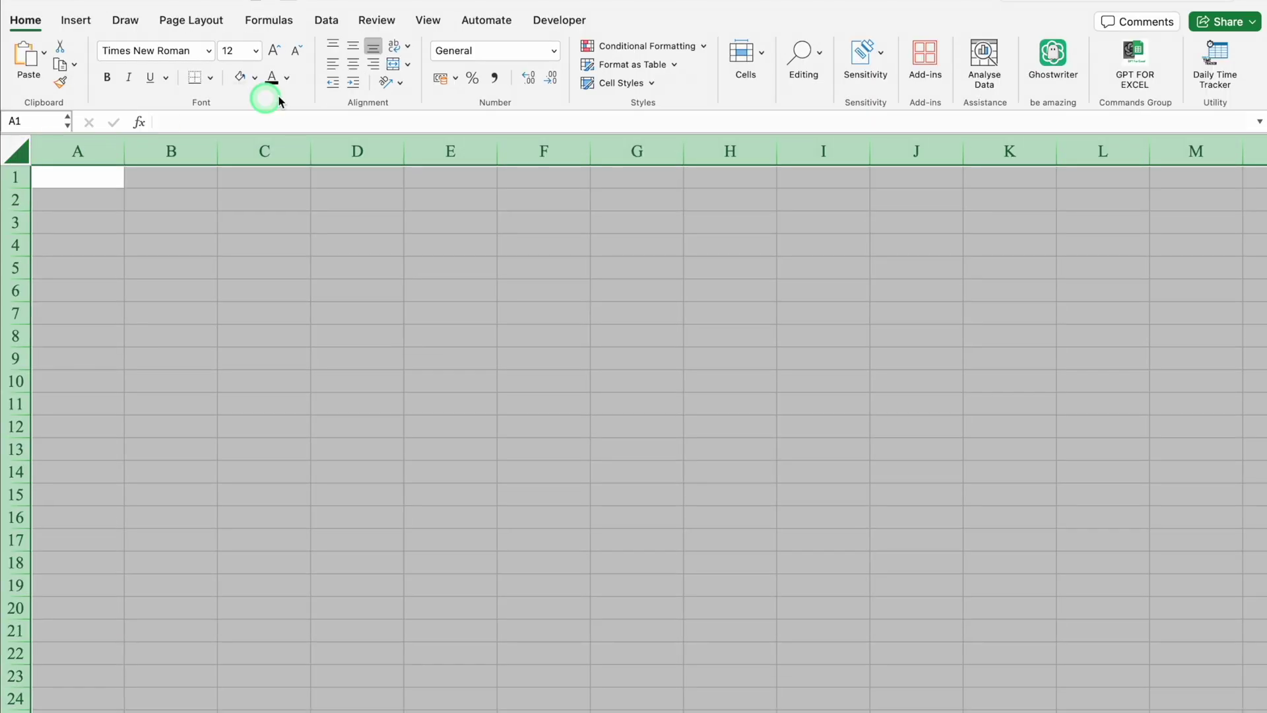
left_click(352, 8)
left_click(264, 381)
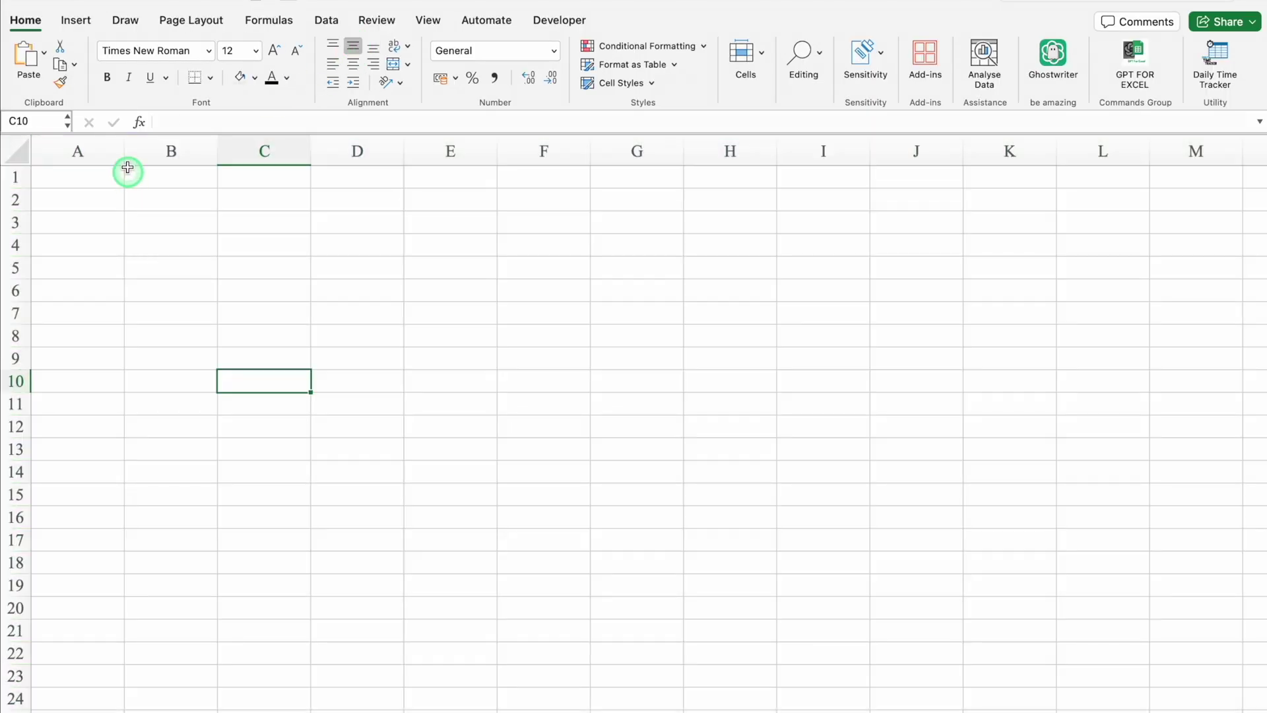
left_click_drag(123, 150, 55, 158)
left_click(98, 196)
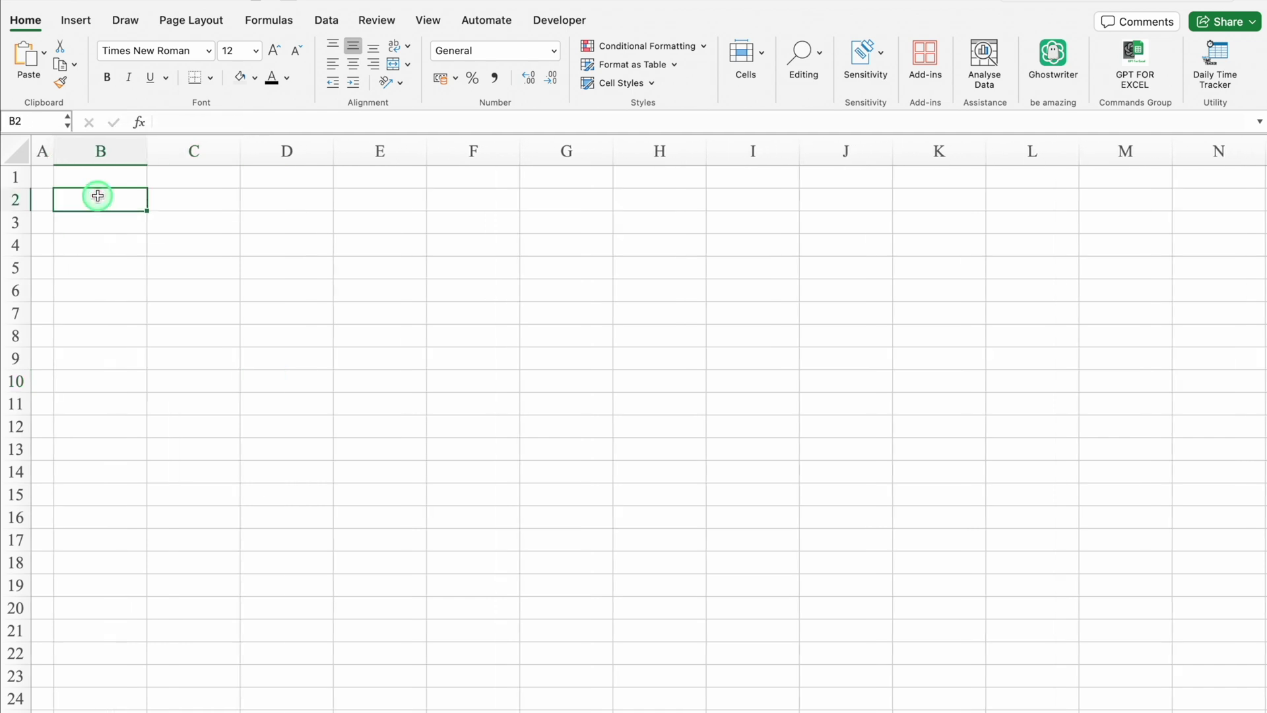
- Enter headers Helper, Company Name, Products, Rate, Quantity, Amount, Tax, Total across B2:I2
type("Helper")
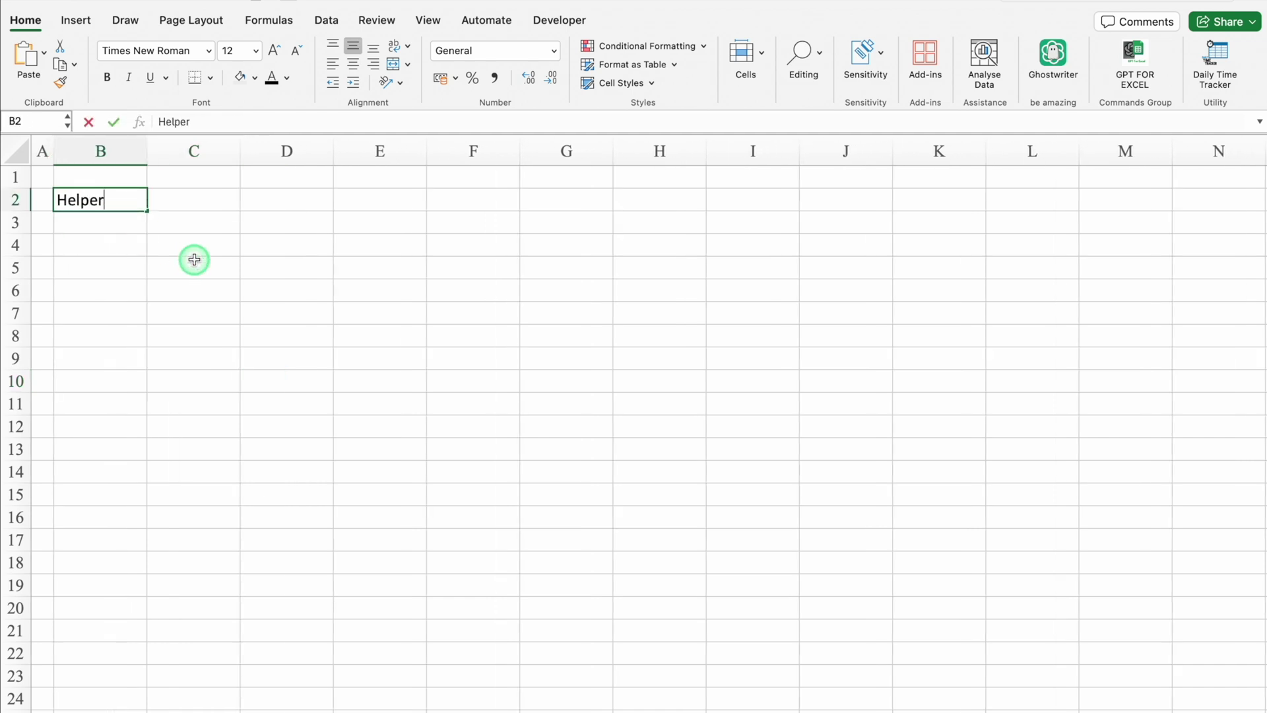
key("Tab")
type("Company Name")
key("Tab")
type("Products")
key("Tab")
type("Rate")
key("Tab")
type("Quantity")
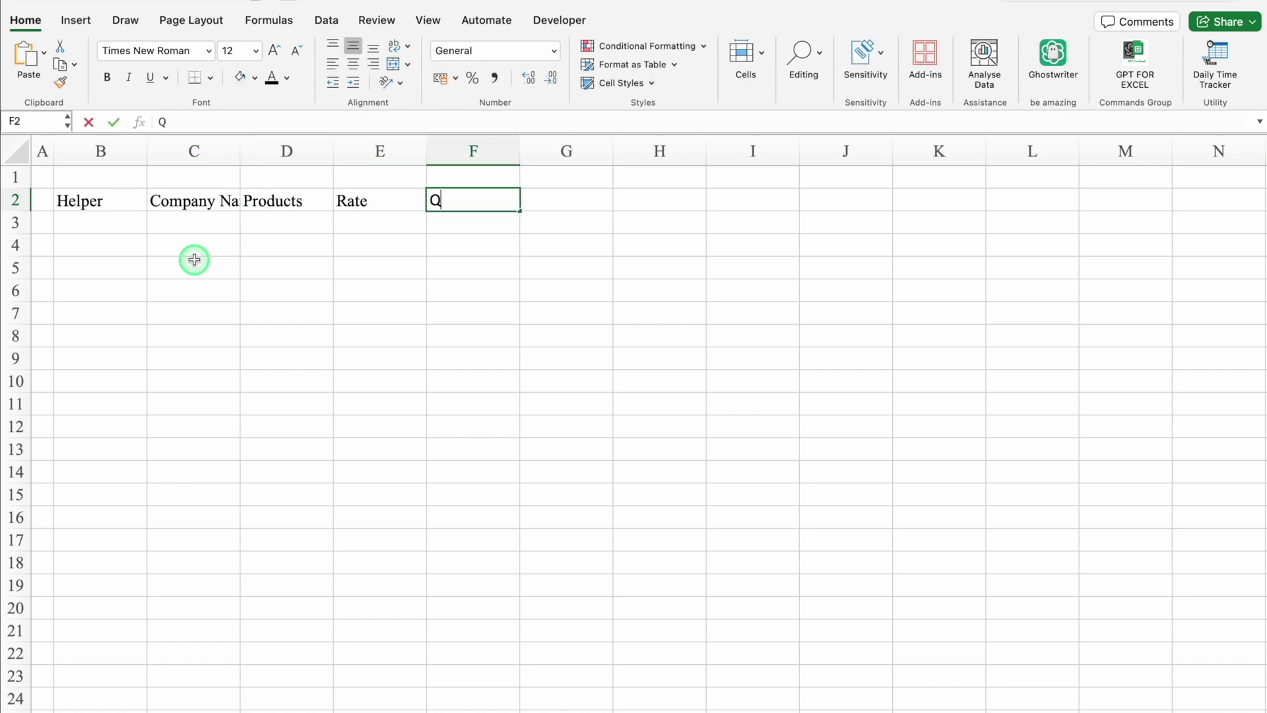
key("Tab")
type("Amount")
key("Tab")
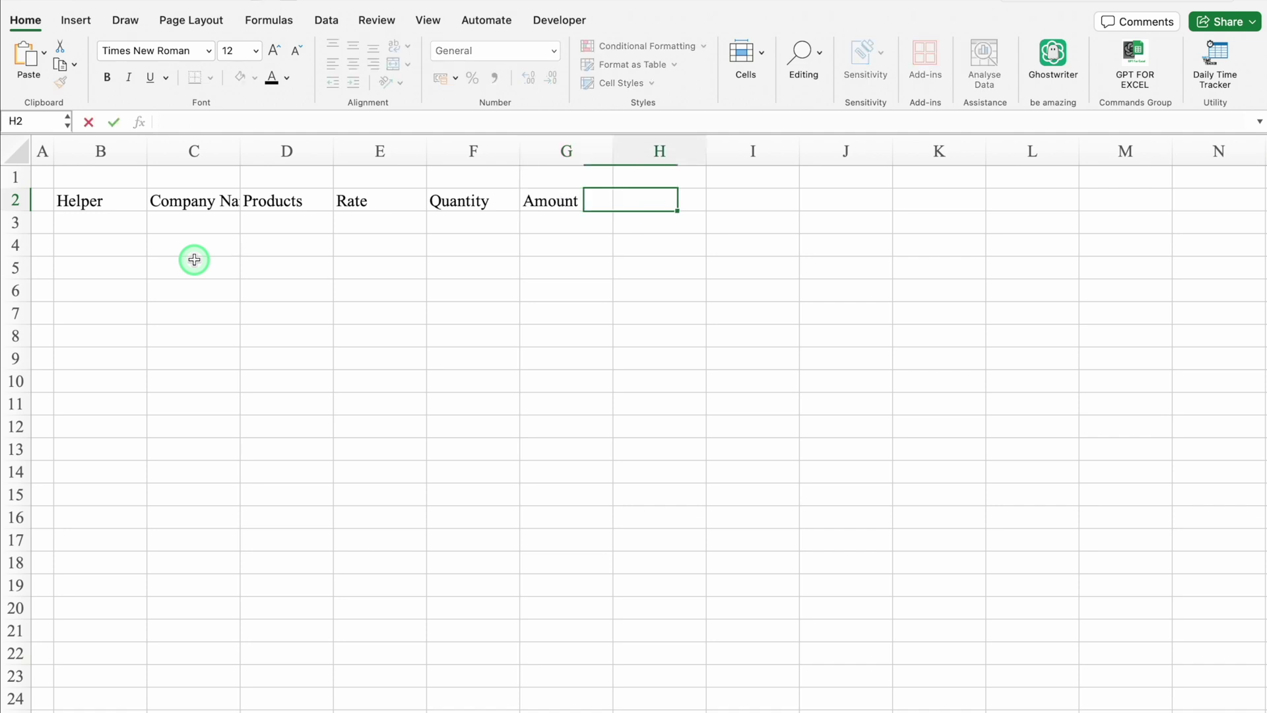
type("Tax")
key("Tab")
type("Total")
key("Tab")
- Centre the row 2 headers in Eurostile font and autofit column C to Company Name
left_click(18, 200)
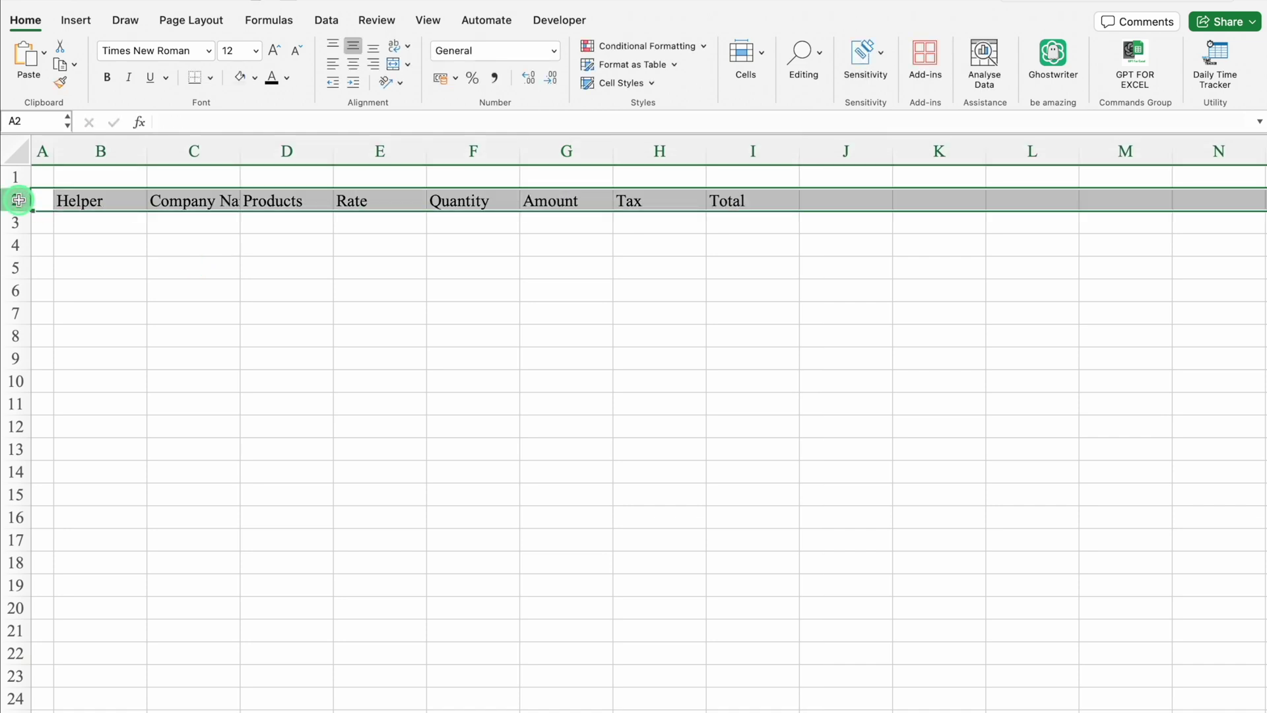
left_click(354, 64)
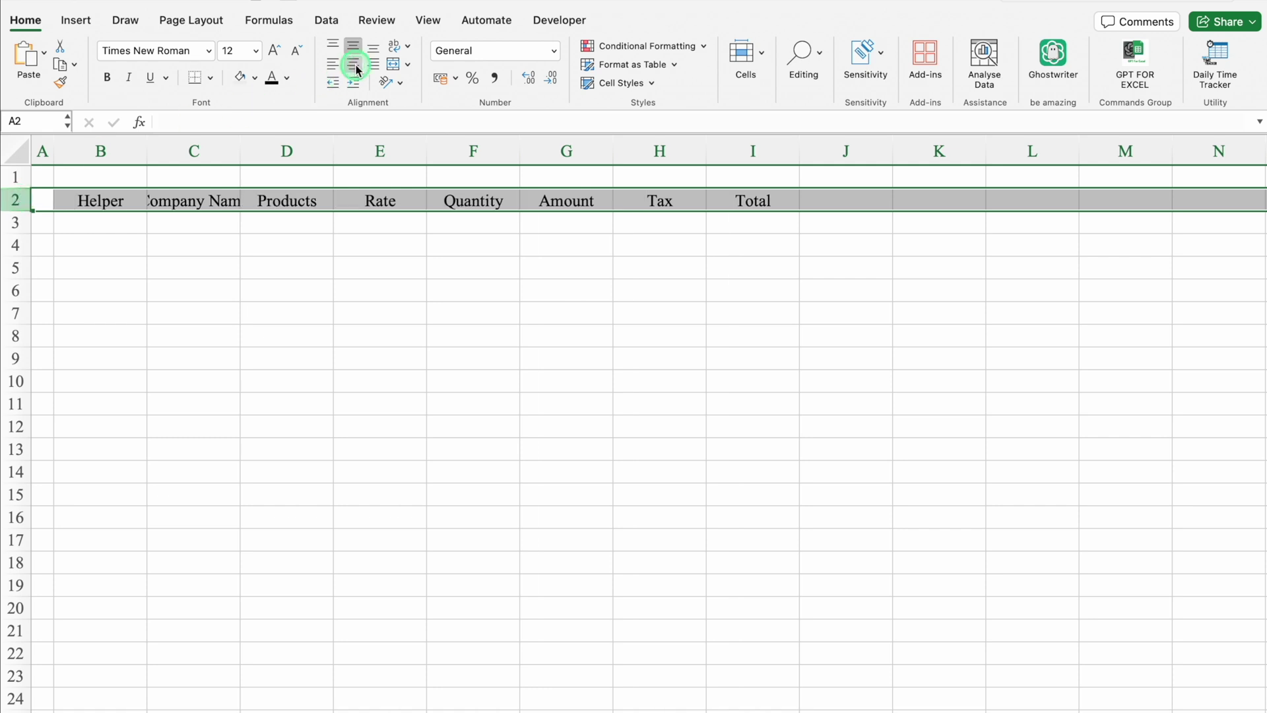
left_click(208, 50)
mouse_move(264, 198)
left_click(452, 255)
double_click(240, 147)
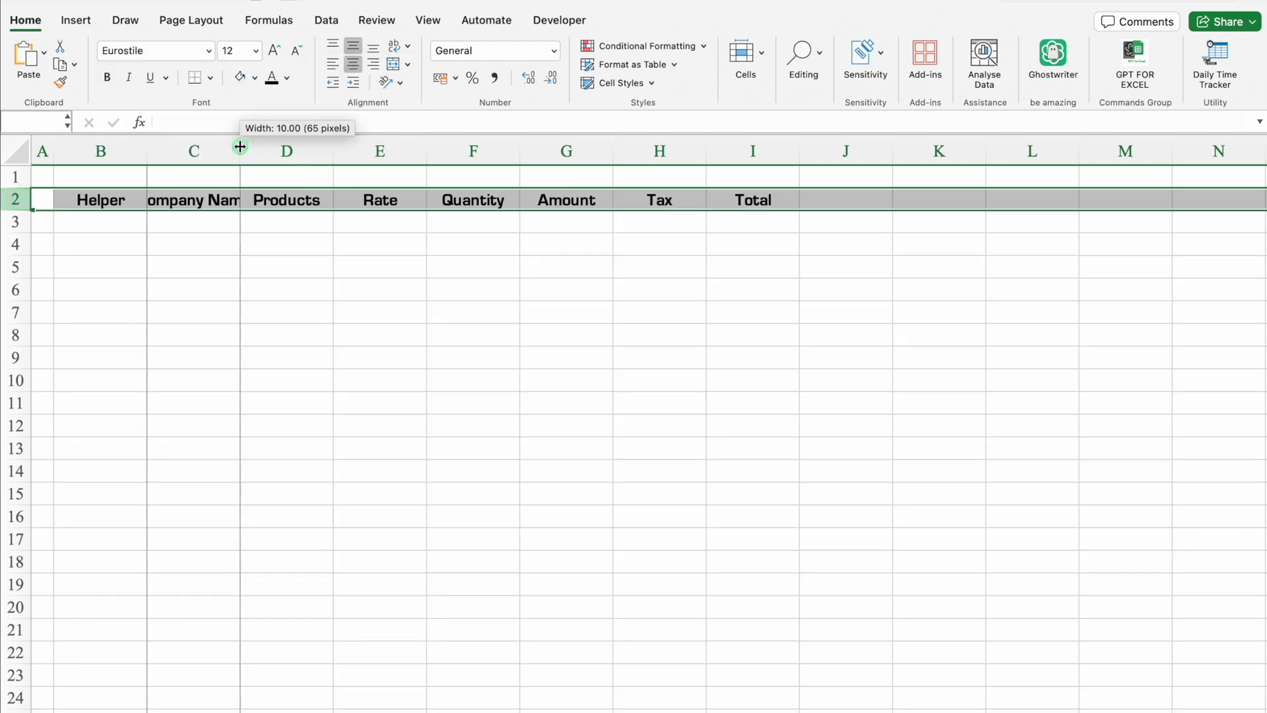
left_click(318, 244)
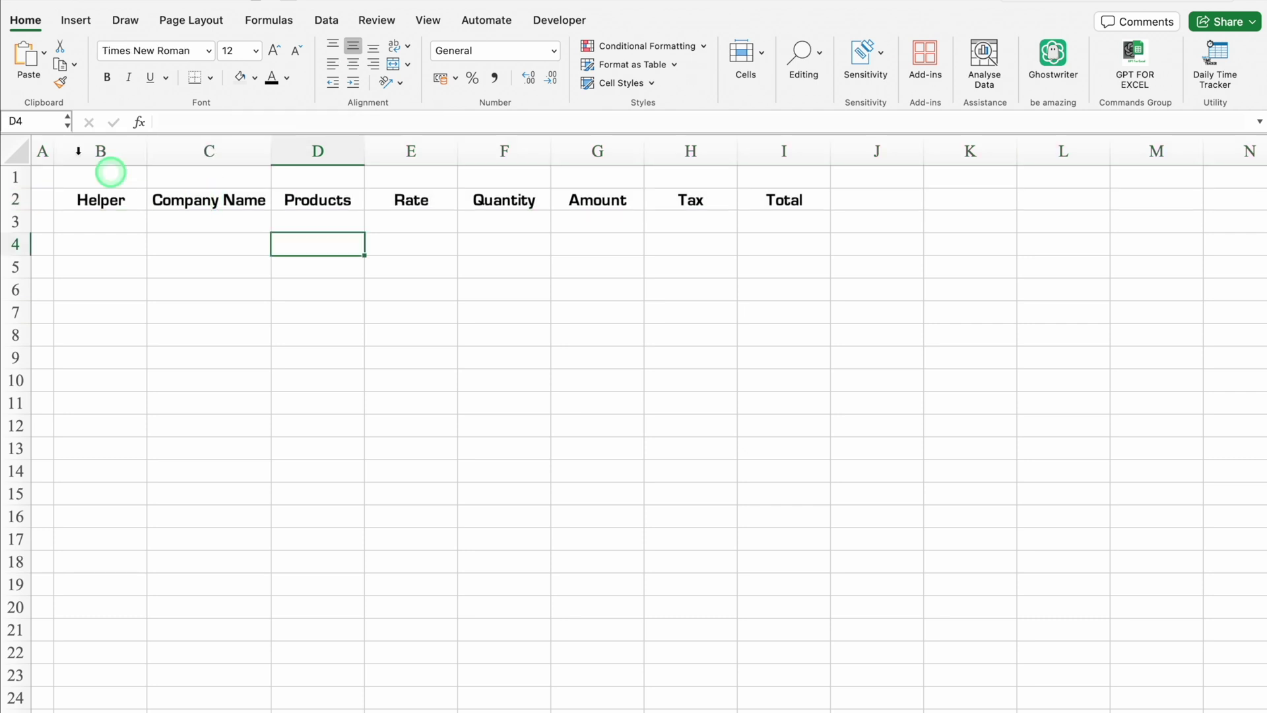
left_click(15, 147)
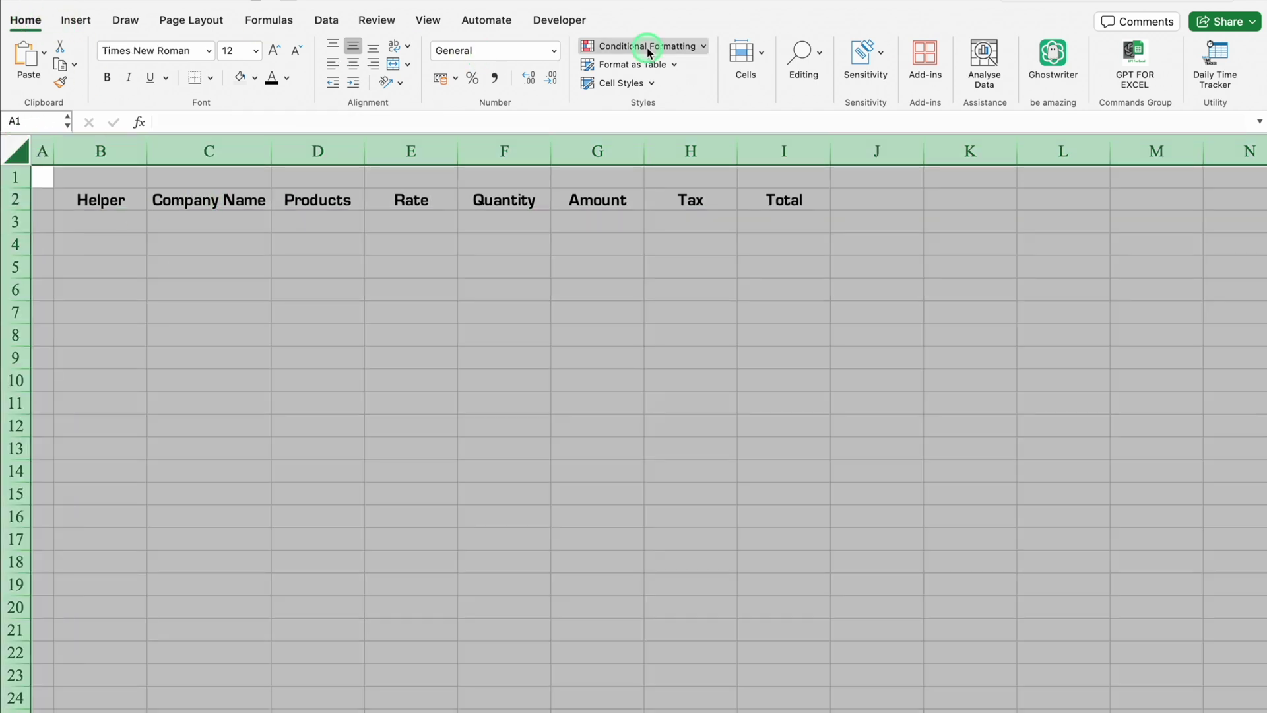
- Start a new Classic conditional formatting rule for cells containing No Blanks
left_click(646, 47)
left_click(660, 190)
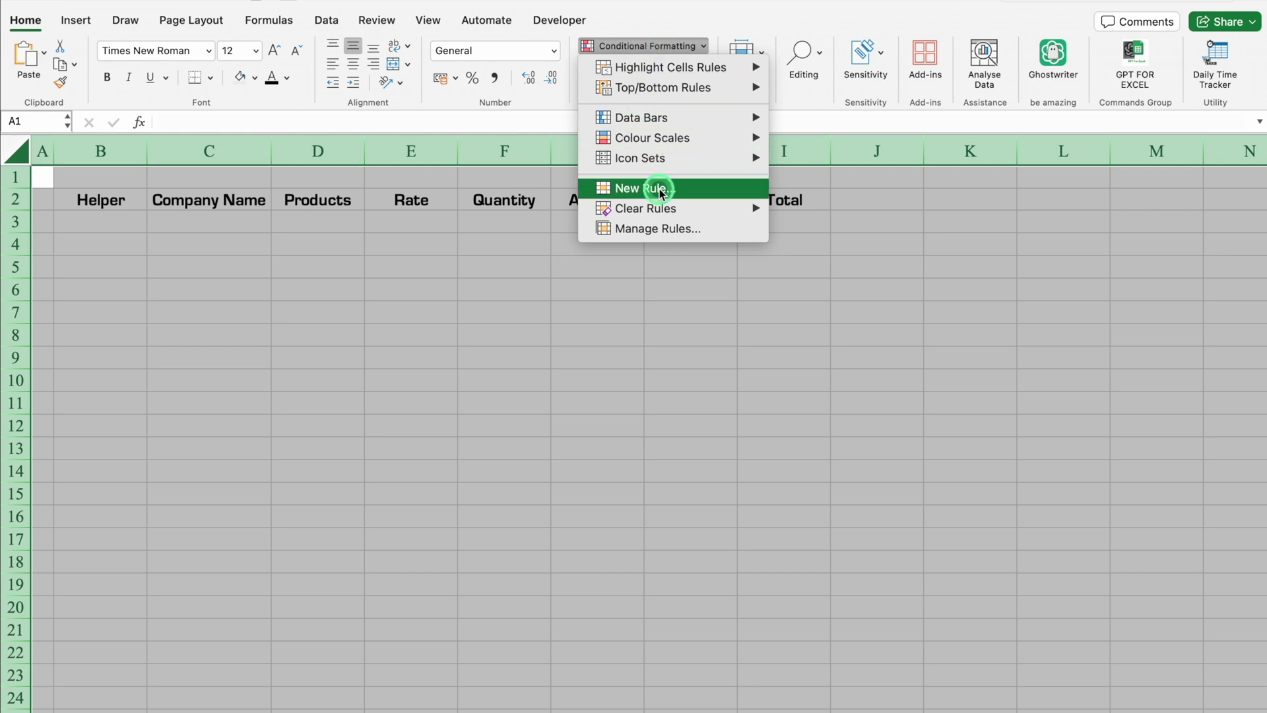
left_click(633, 166)
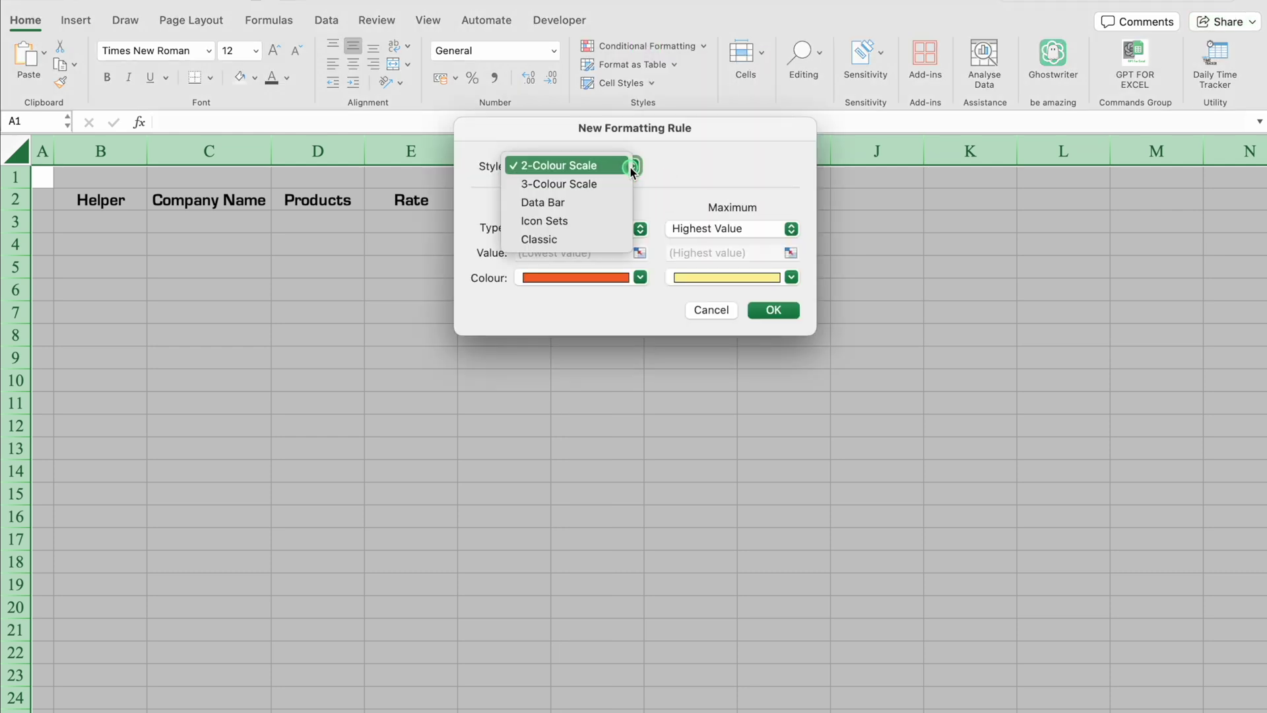
left_click(594, 239)
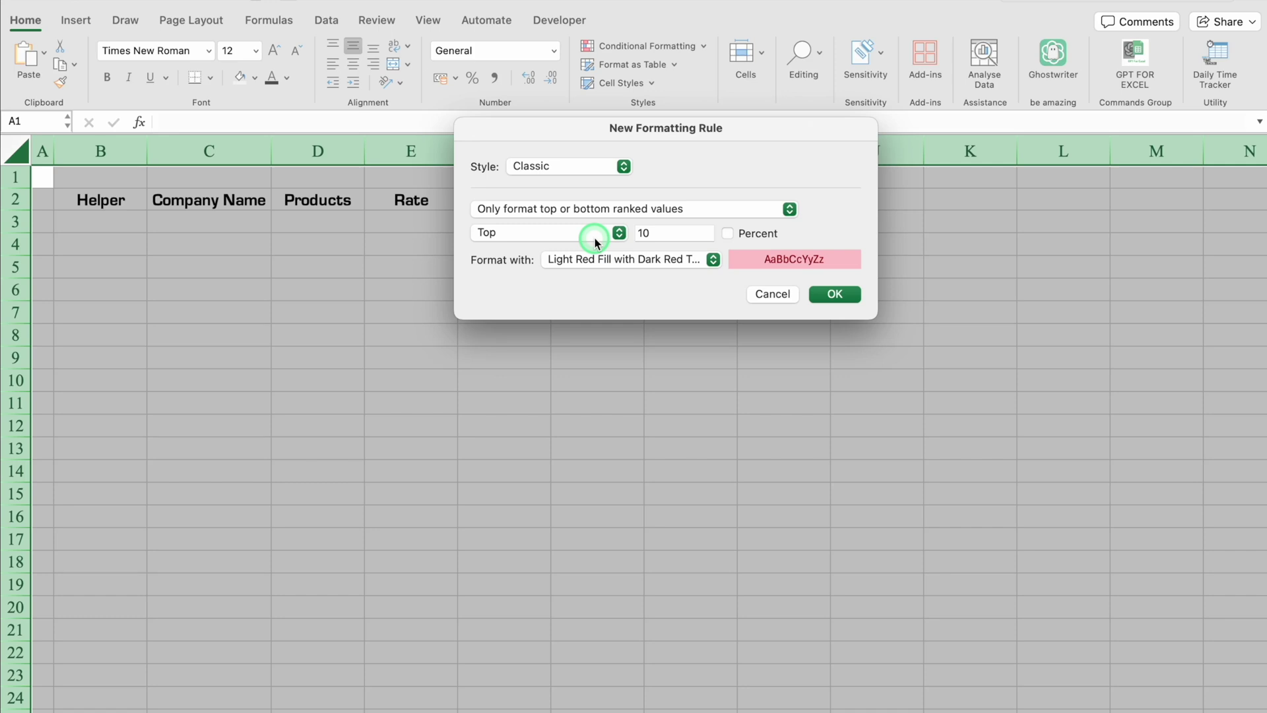
left_click(746, 207)
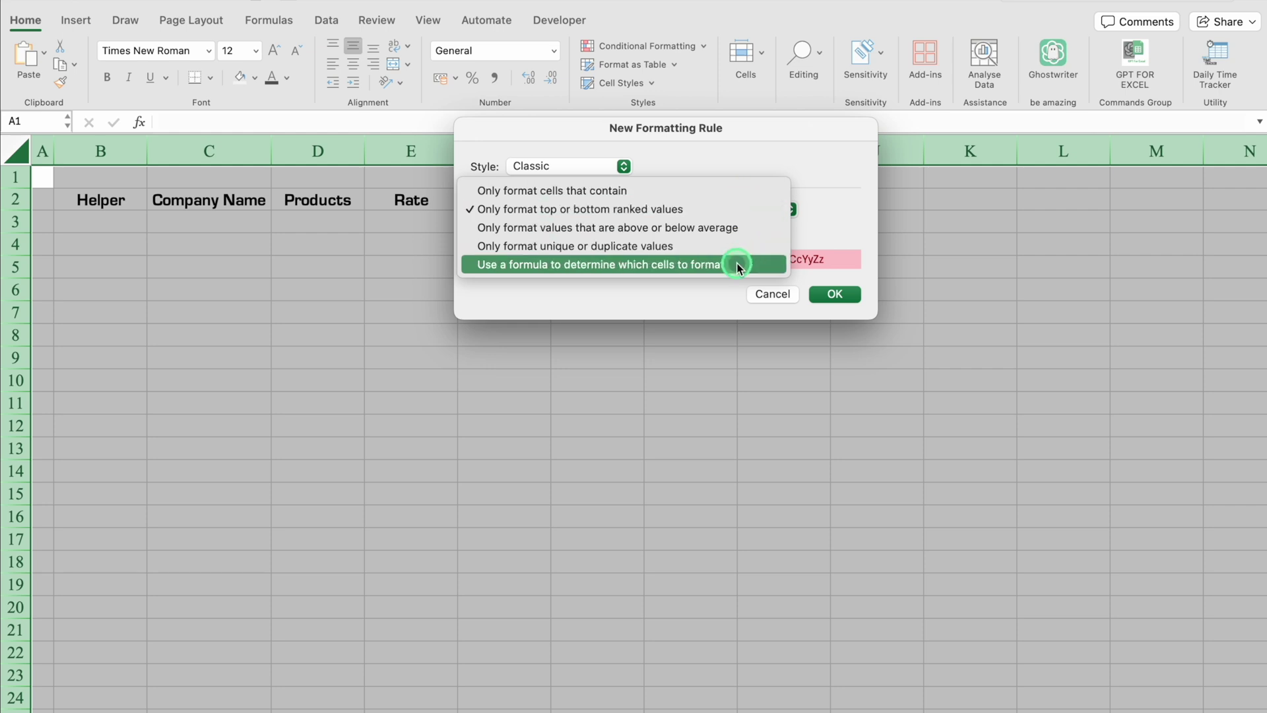
left_click(710, 191)
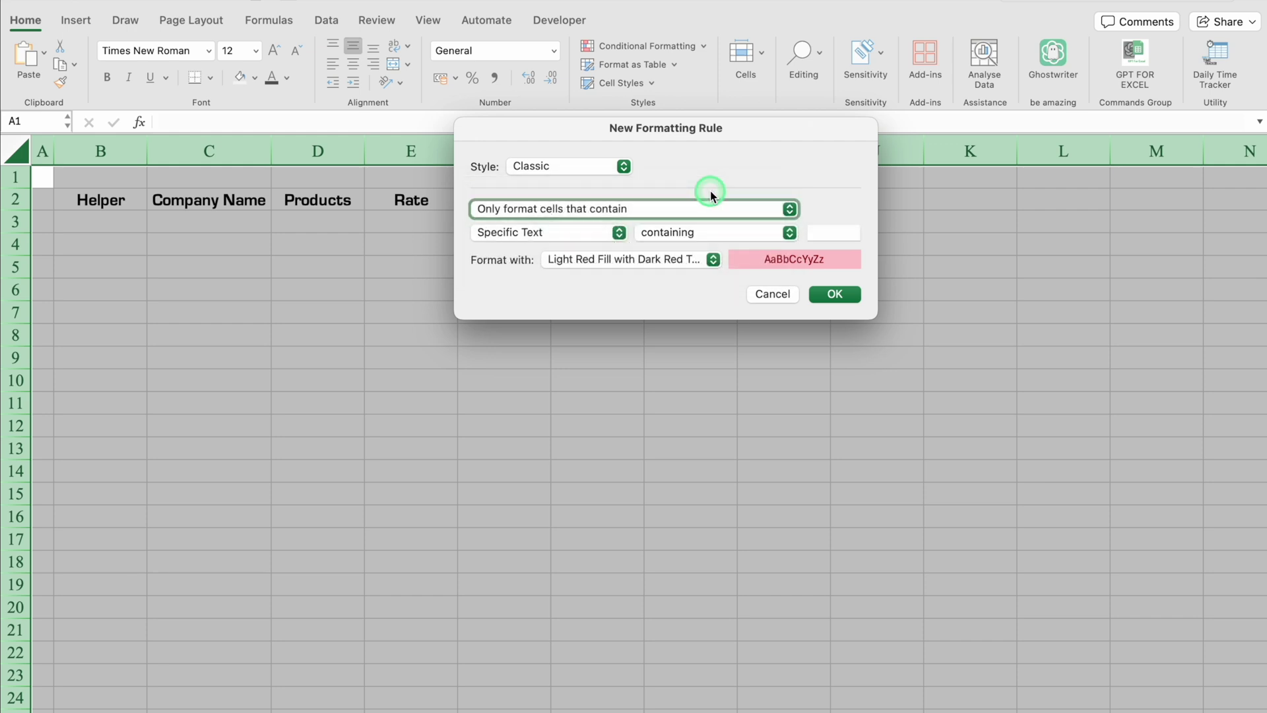
left_click(620, 234)
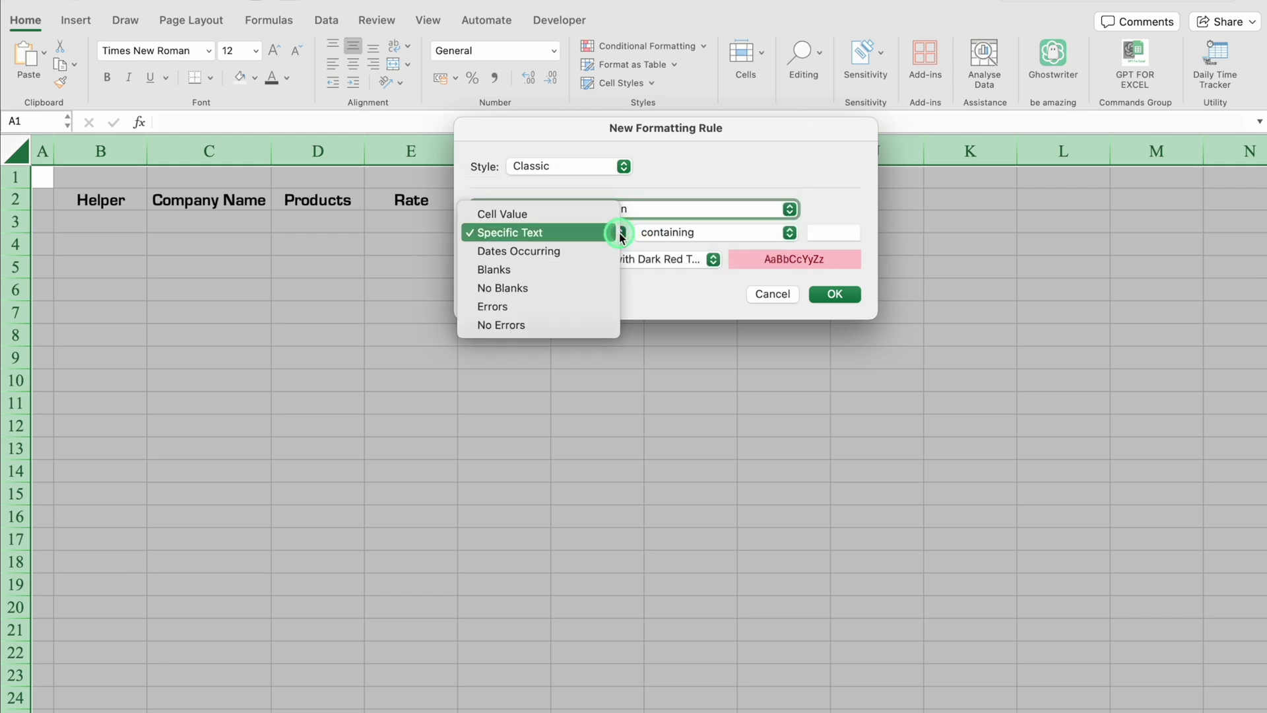
left_click(562, 289)
- Give the rule a customised Outline border format and confirm it
left_click(714, 260)
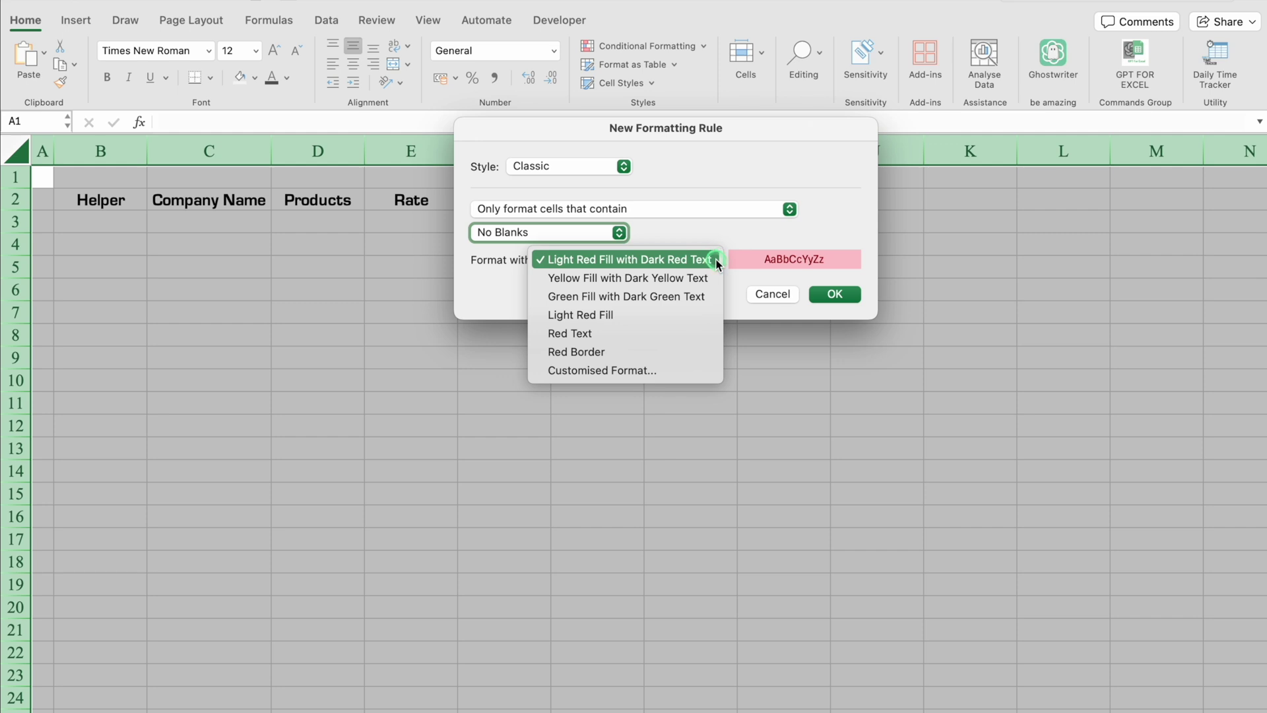
left_click(643, 370)
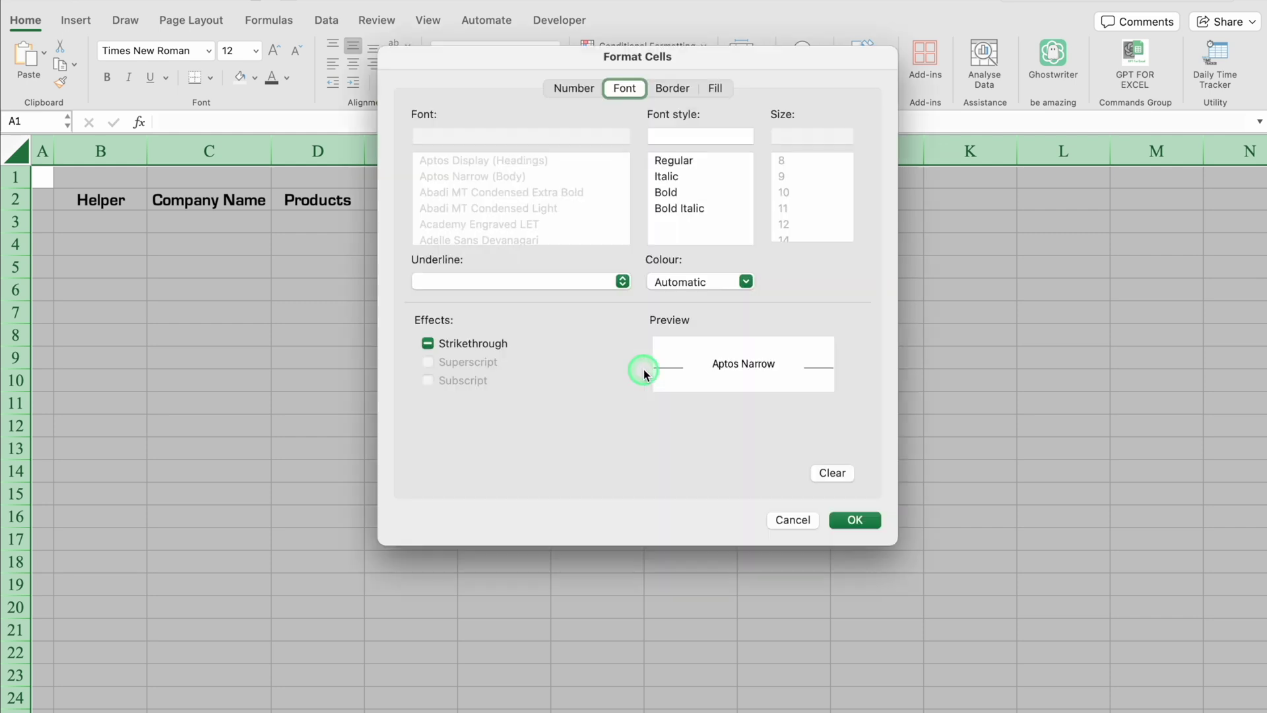
left_click(572, 88)
left_click(621, 92)
left_click(672, 88)
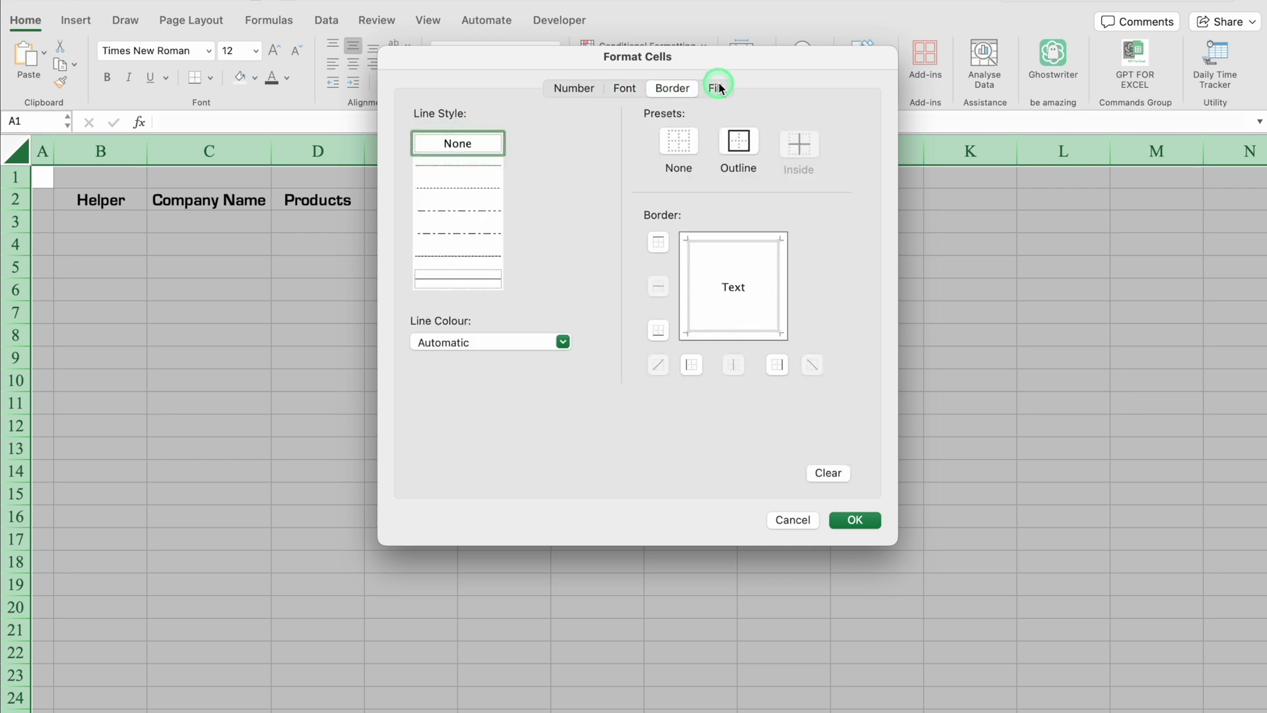
left_click(717, 87)
left_click(674, 89)
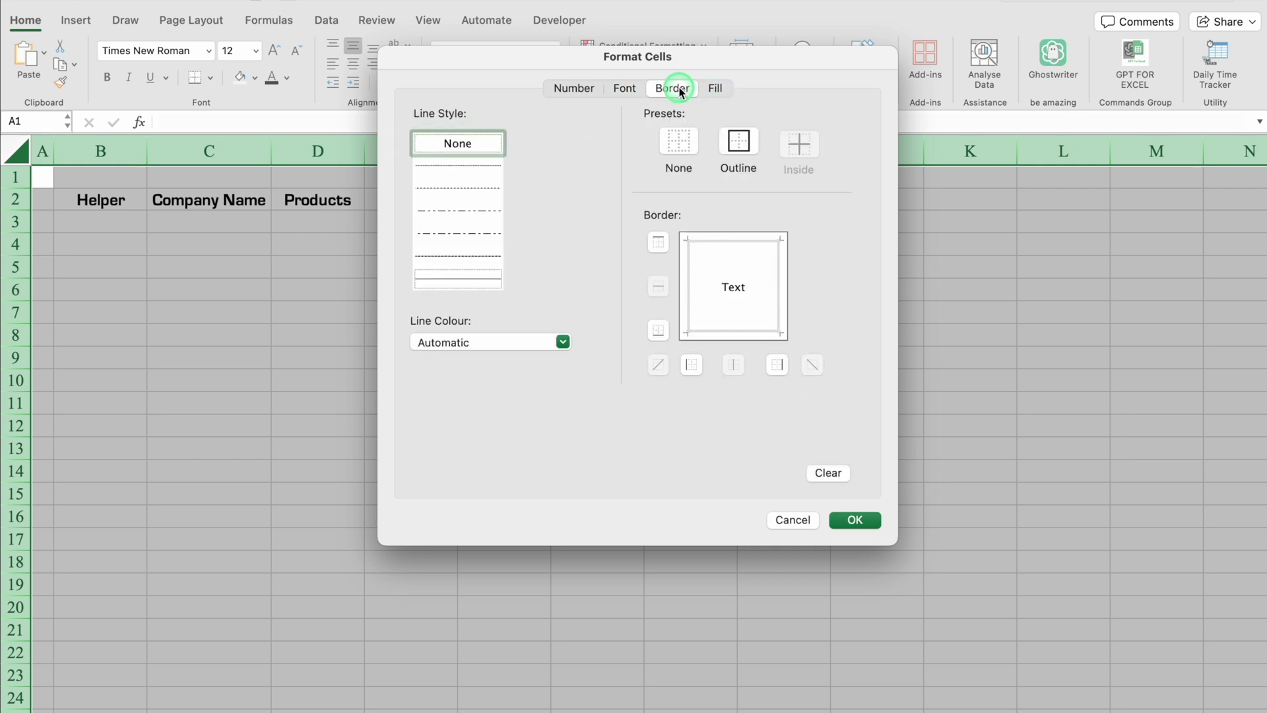
left_click(742, 150)
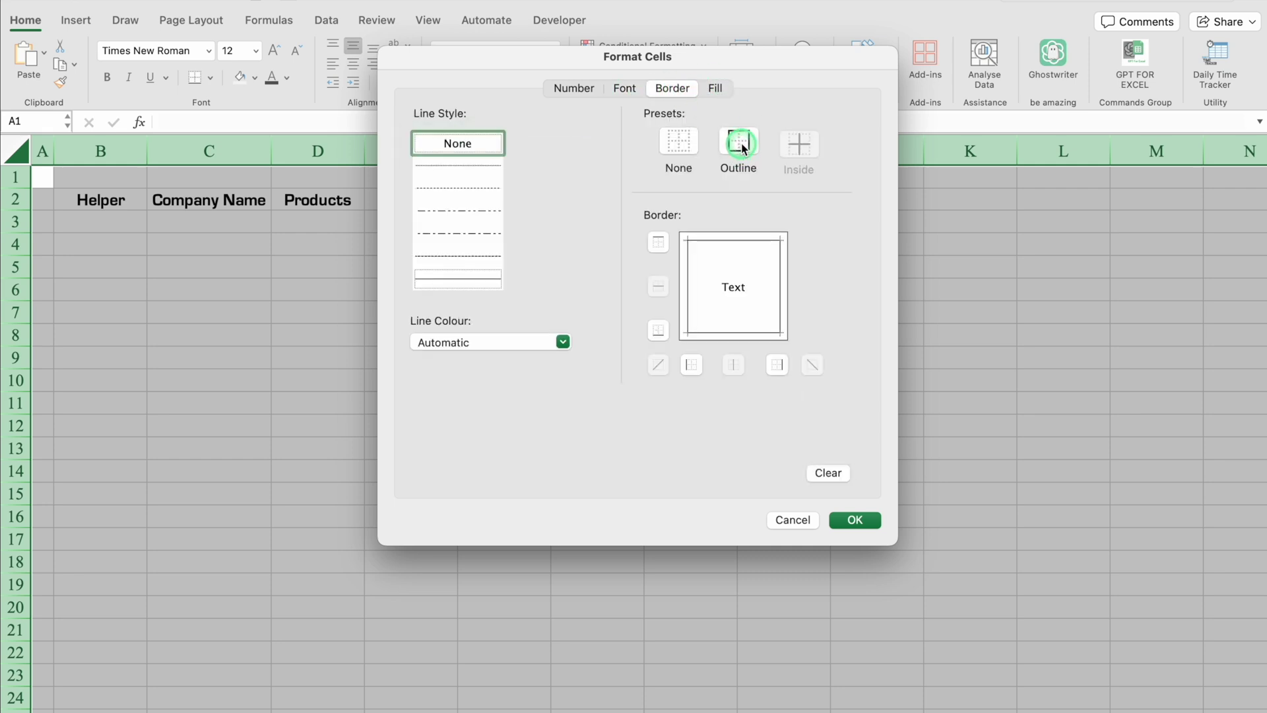
left_click(858, 520)
left_click(836, 293)
left_click(410, 357)
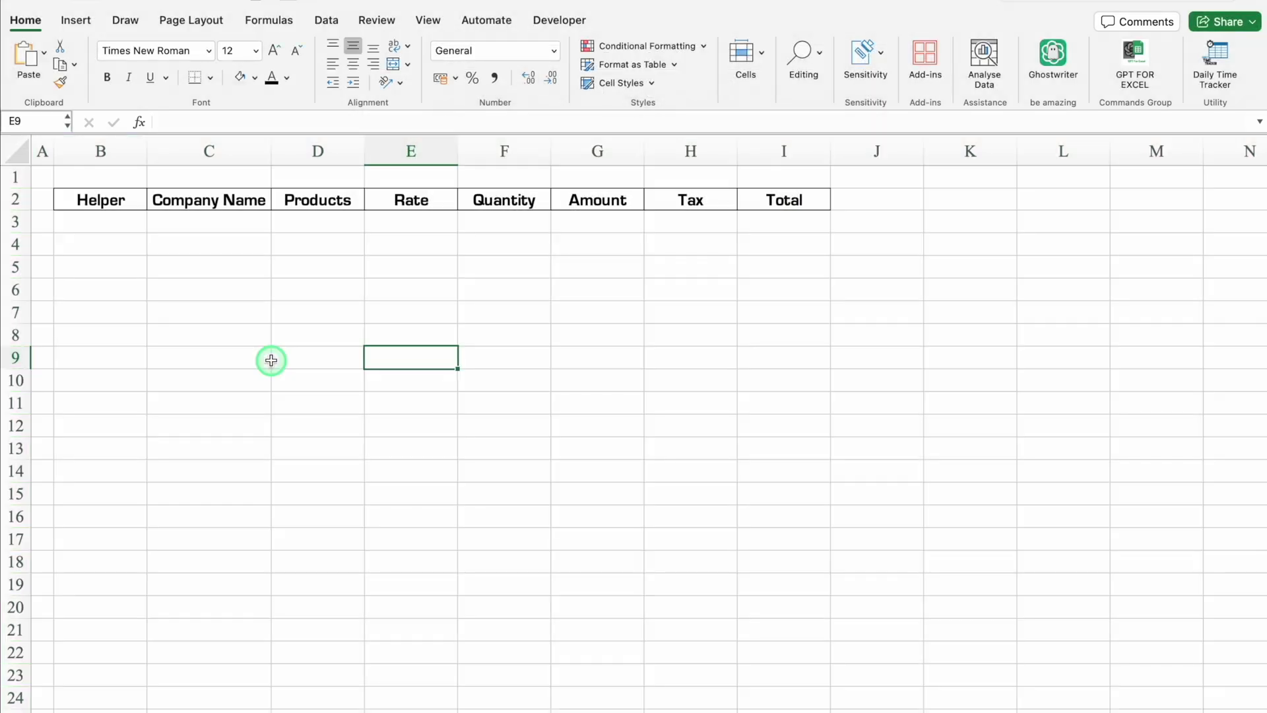
left_click(122, 249)
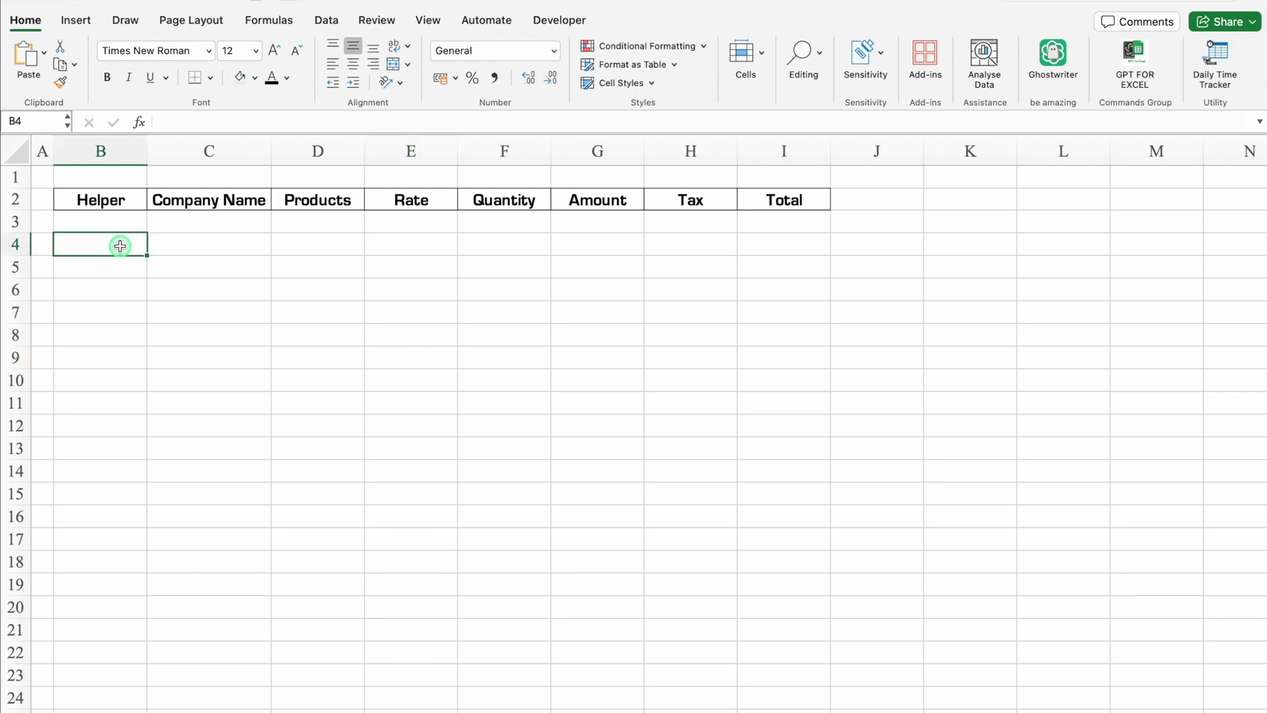
type("1")
left_click(144, 426)
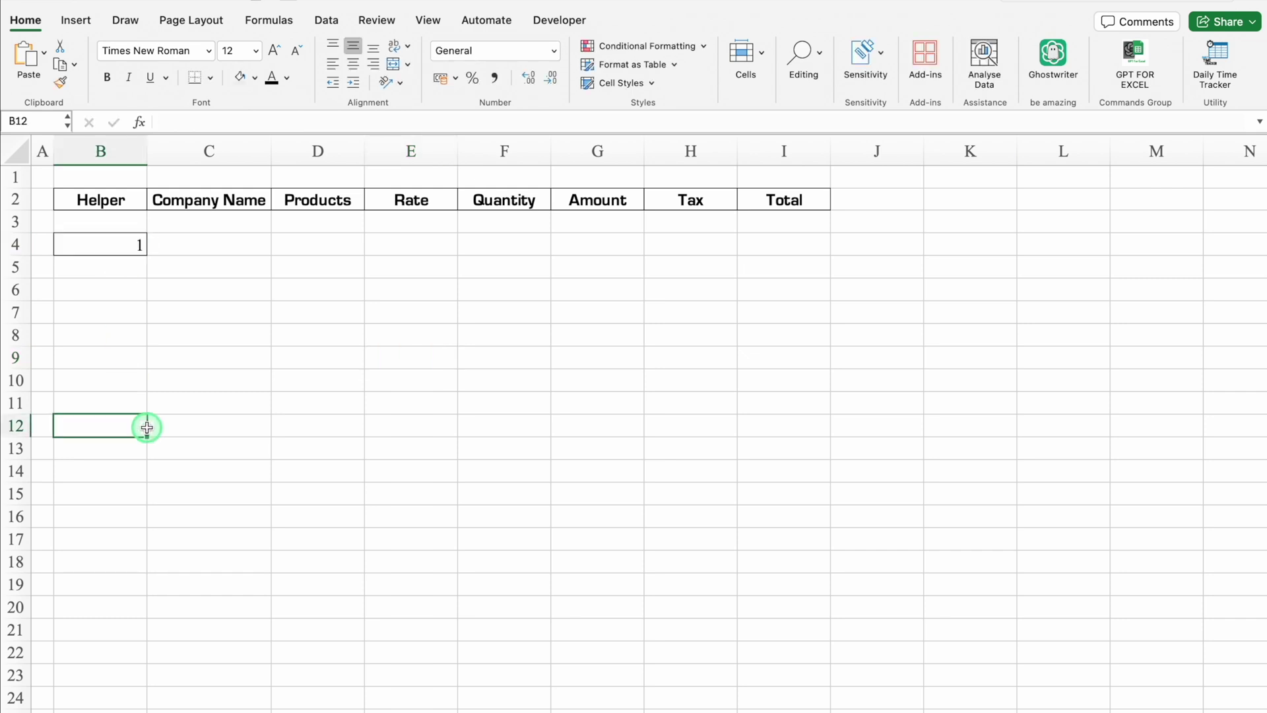
key("super+z")
left_click(197, 361)
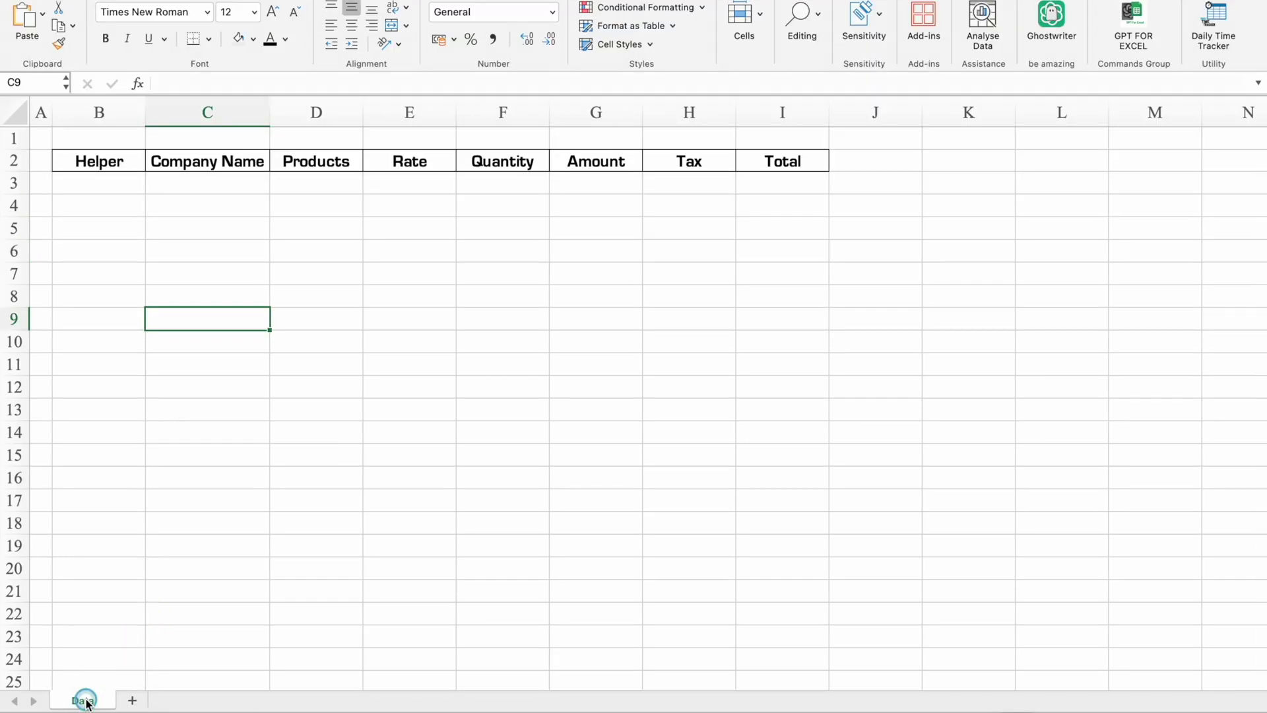
- Copy the Data sheet to the end of the workbook
right_click(85, 701)
left_click(144, 537)
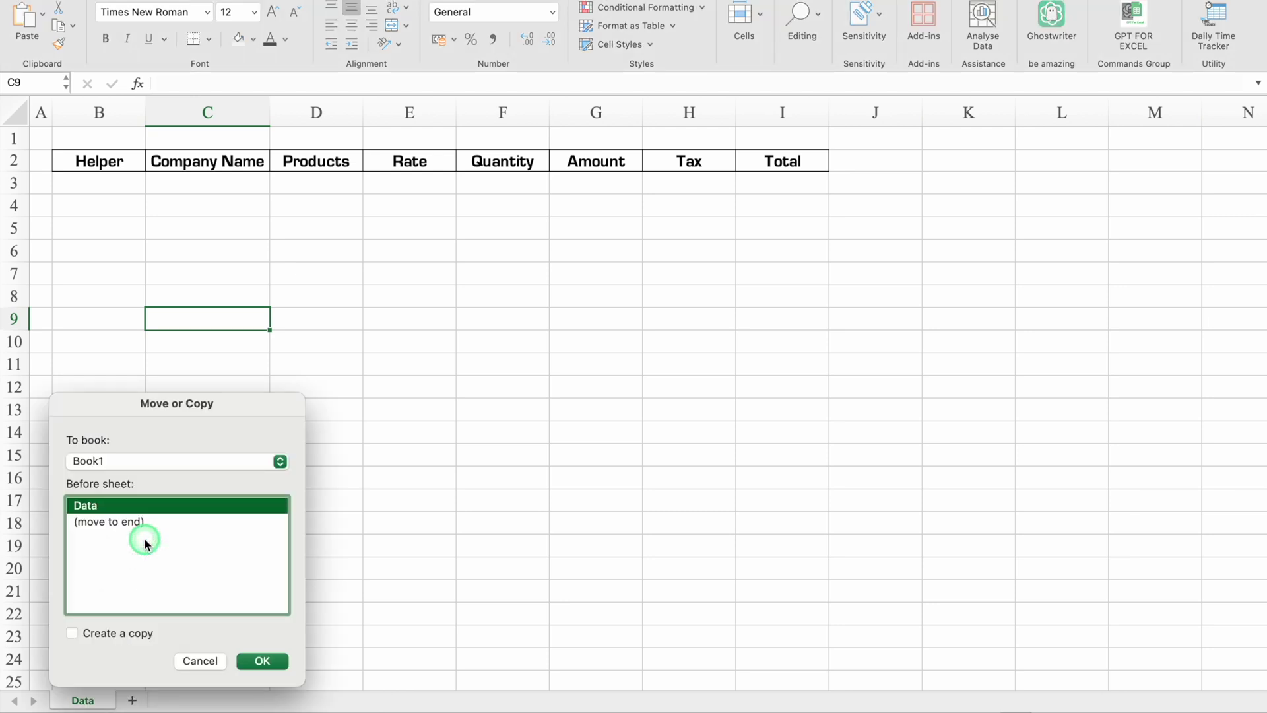
left_click(128, 521)
left_click(71, 635)
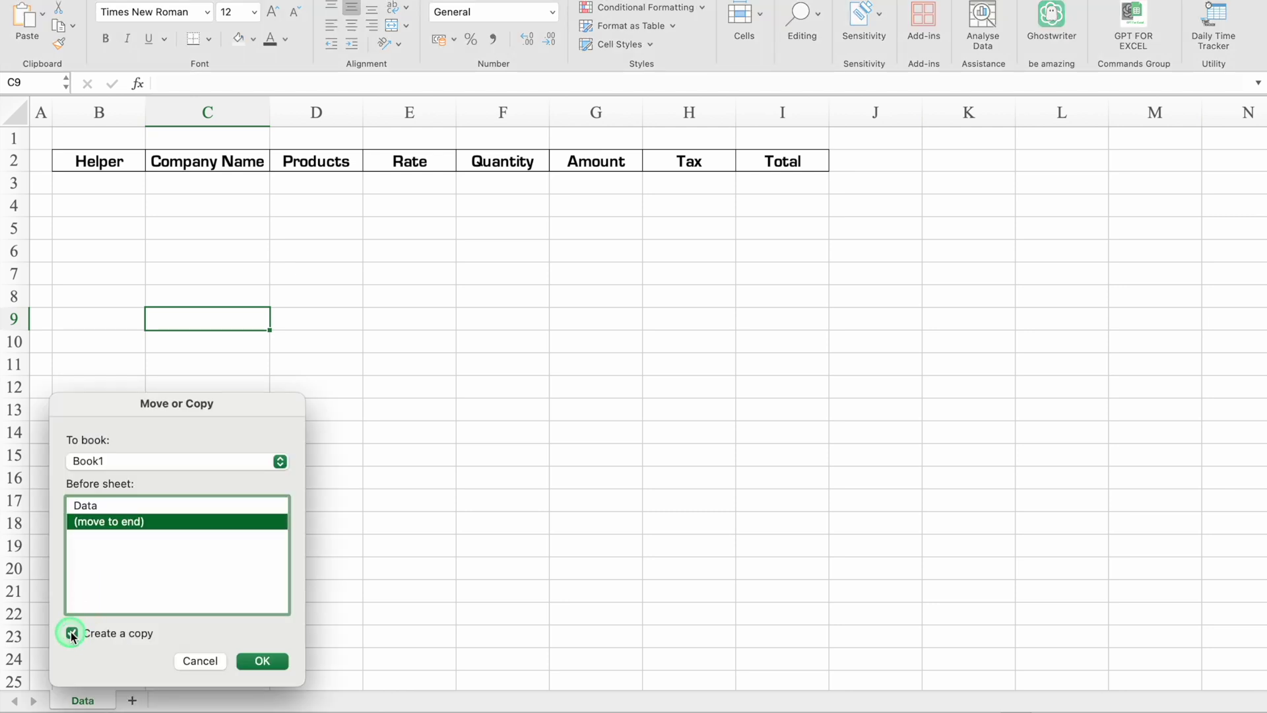
left_click(262, 660)
- Rename the copied sheet tab to Search Sheet
double_click(148, 700)
type("Search Sheet")
key("Return")
key("super+a")
key("Delete")
left_click(423, 320)
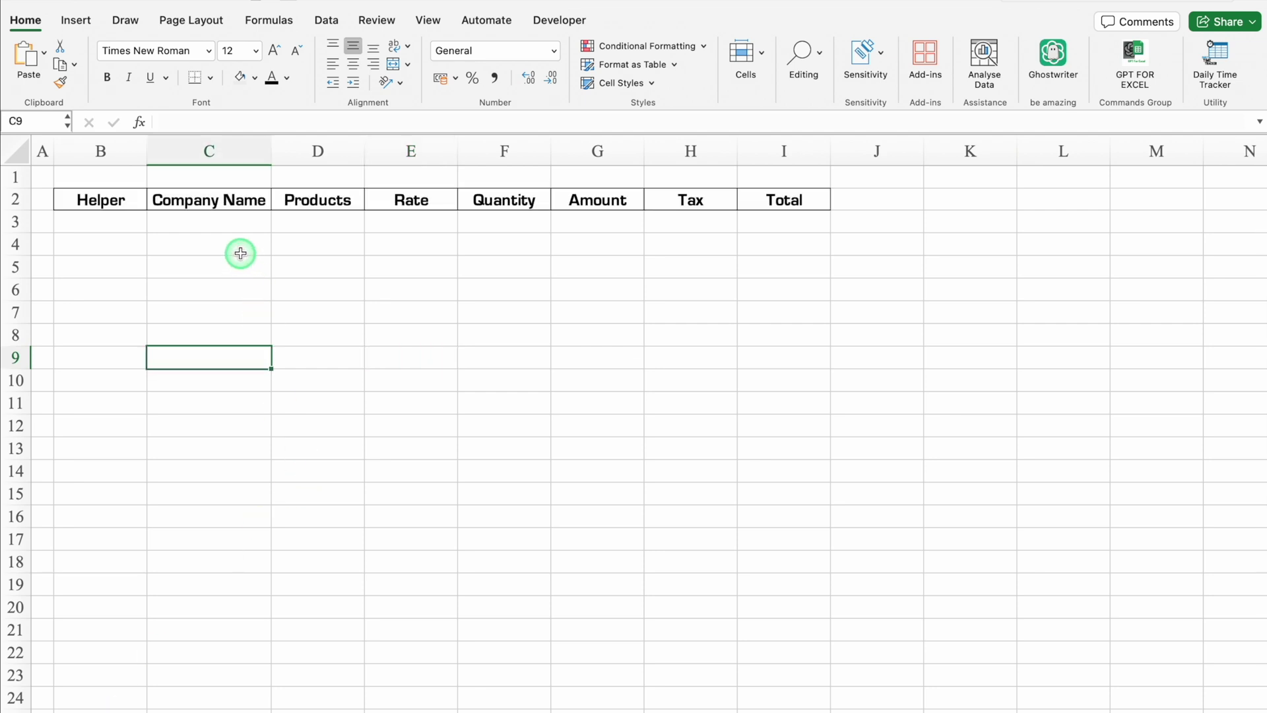
- Make row 2 taller and give headers C2:I2 a dark blue fill with white text
left_click_drag(19, 210, 21, 223)
left_click_drag(208, 206, 771, 210)
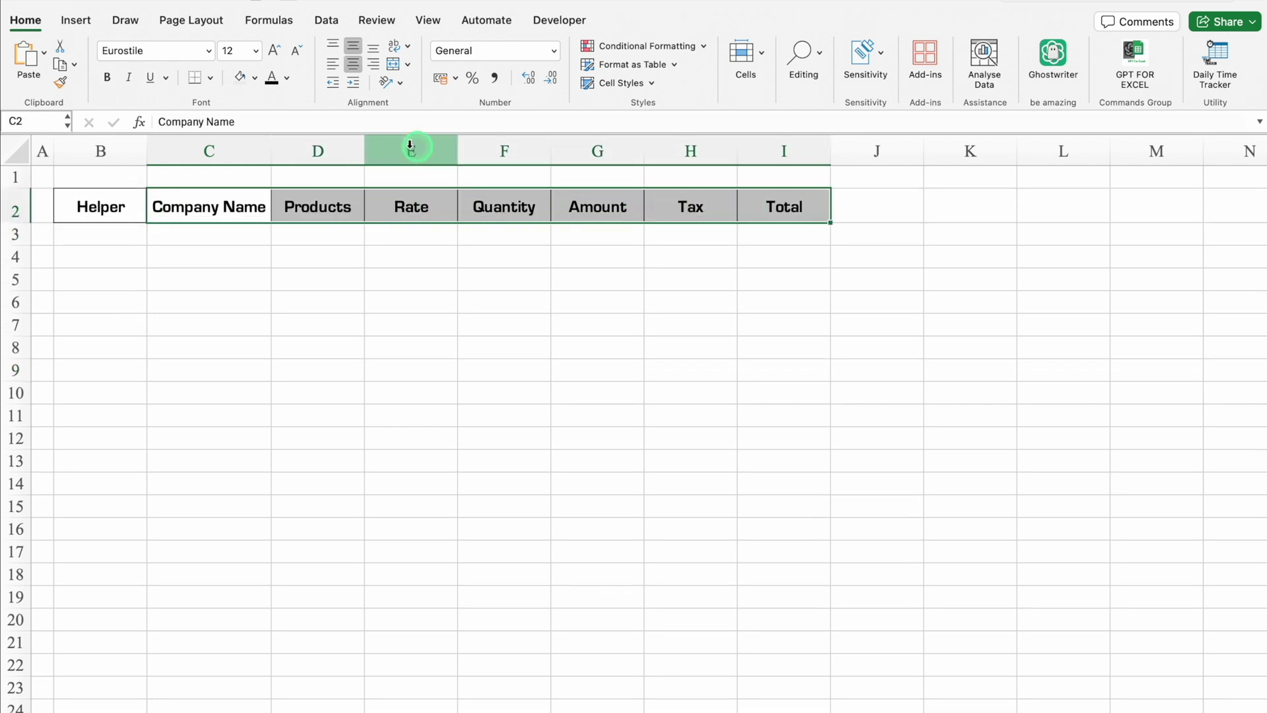
left_click(255, 77)
left_click(352, 267)
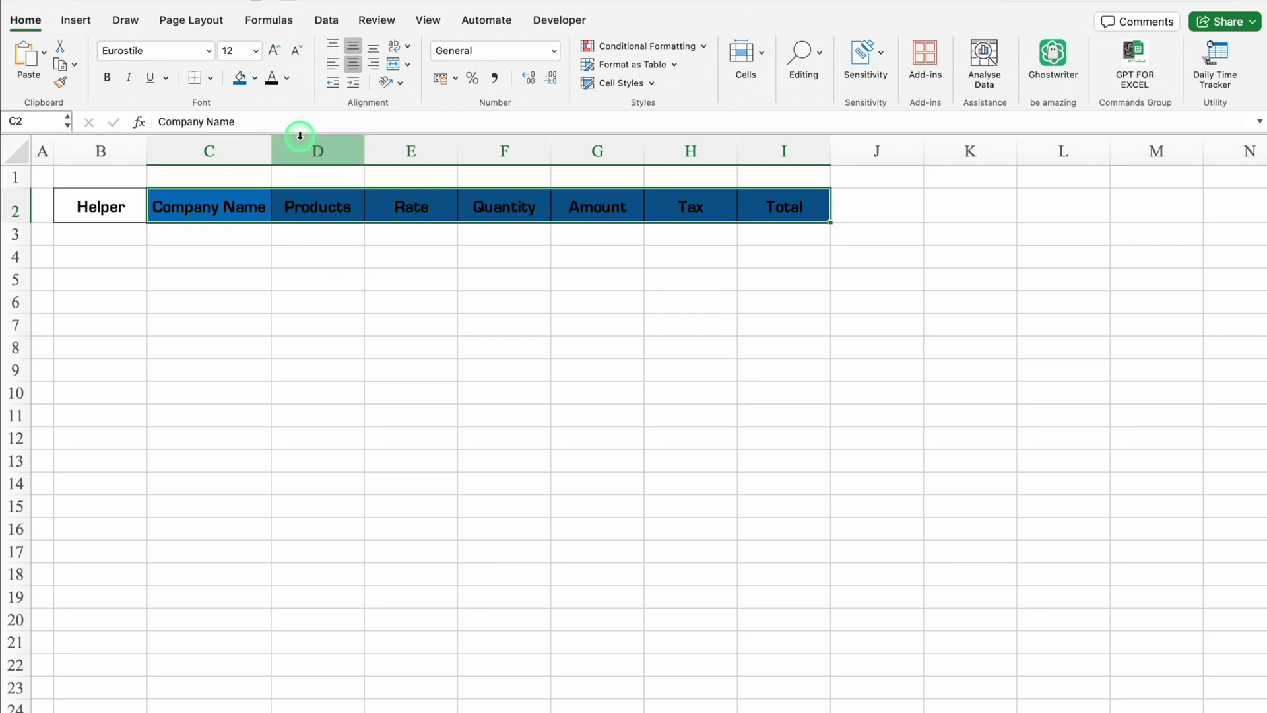
left_click(287, 78)
left_click(276, 153)
- Give the Helper header in B2 a red fill with white text
left_click(100, 207)
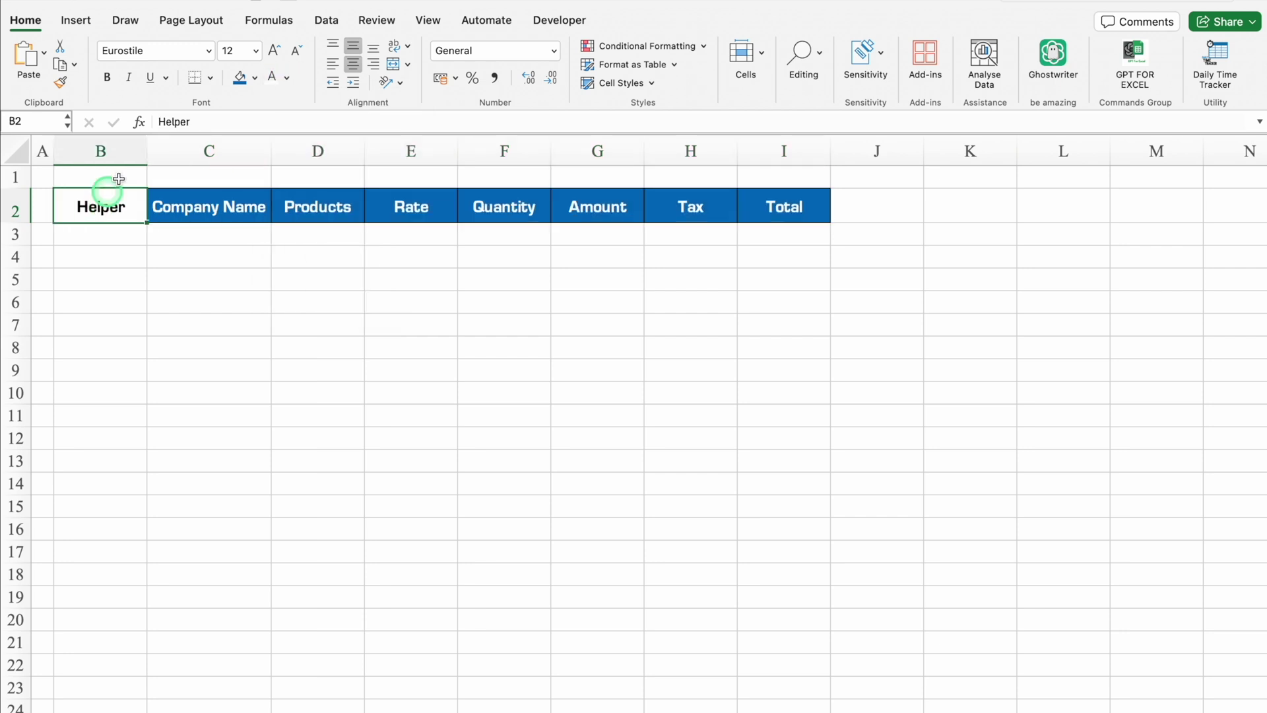
left_click(243, 78)
left_click(254, 78)
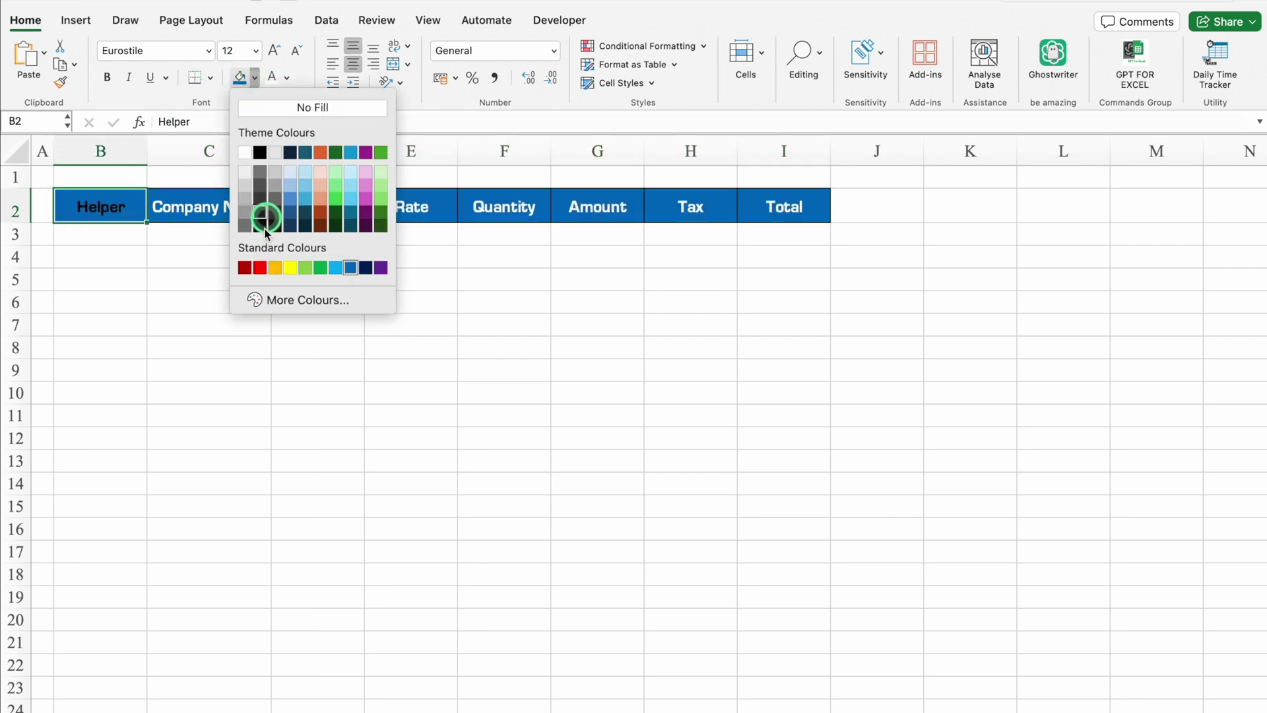
left_click(258, 268)
left_click(276, 80)
left_click(285, 319)
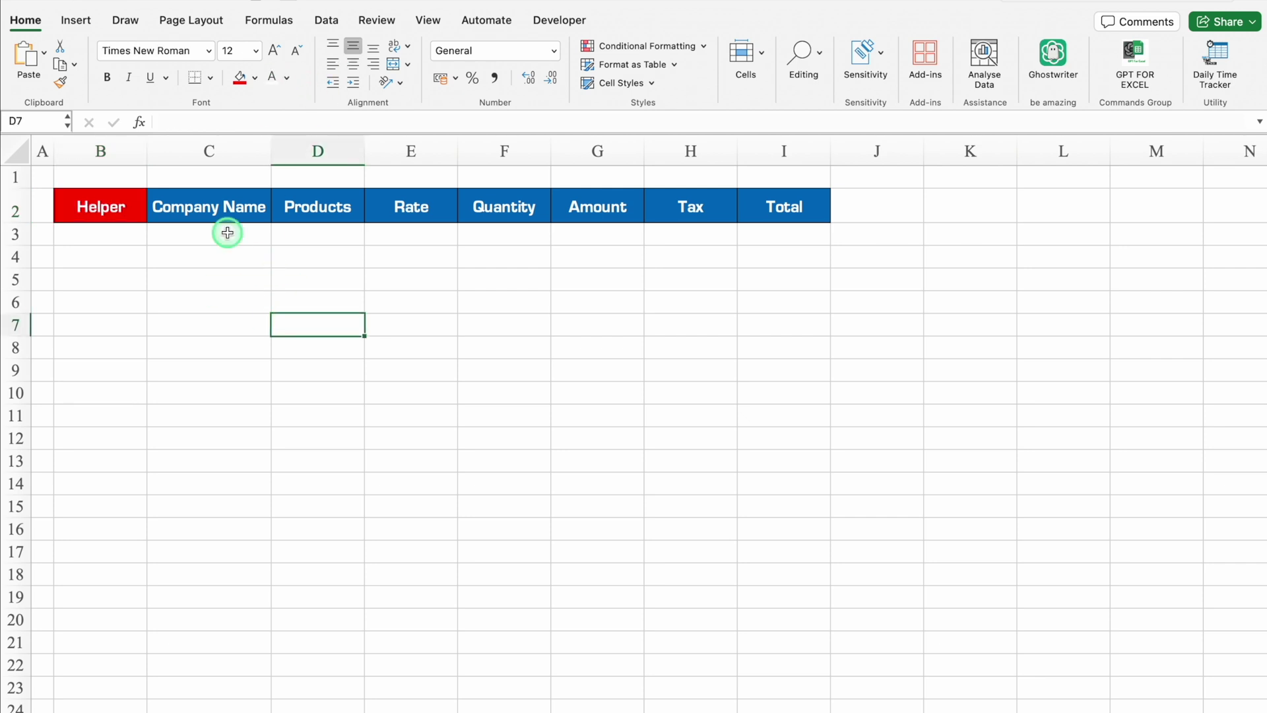
left_click(227, 233)
left_click(309, 235)
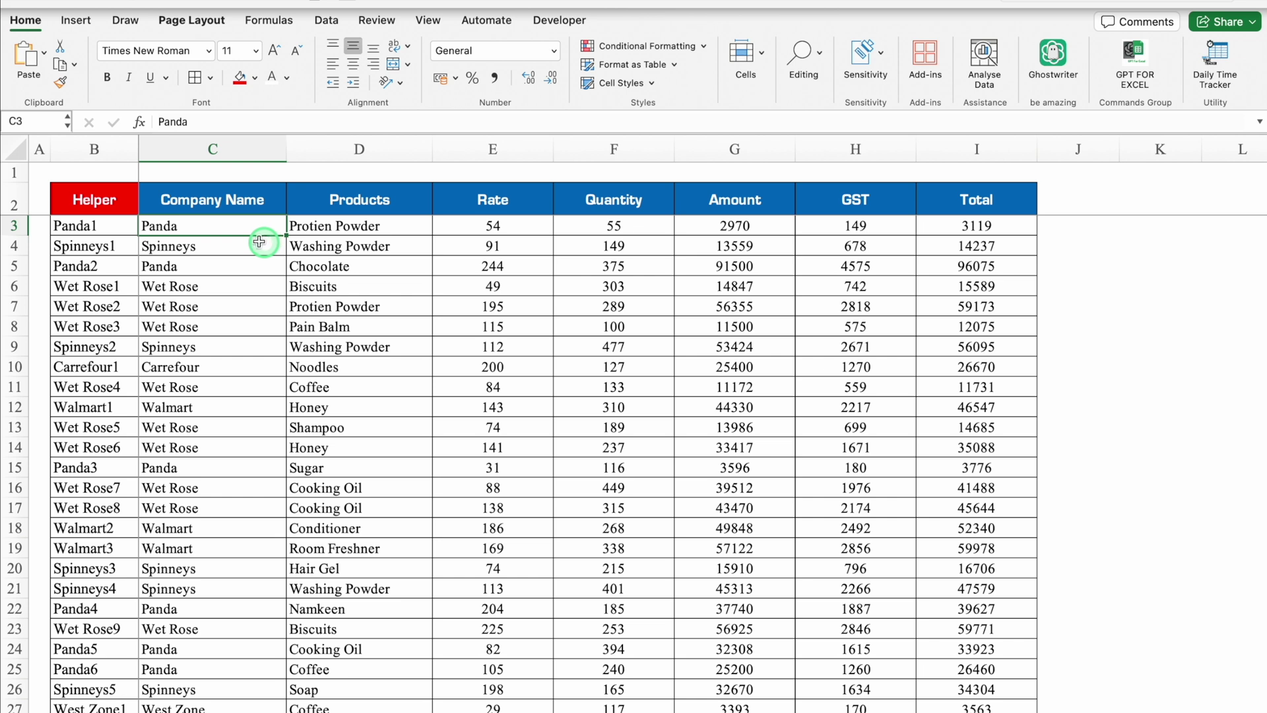
- Copy the Company Name and Products data into C3 and autofit column D
left_click_drag(236, 227, 319, 229)
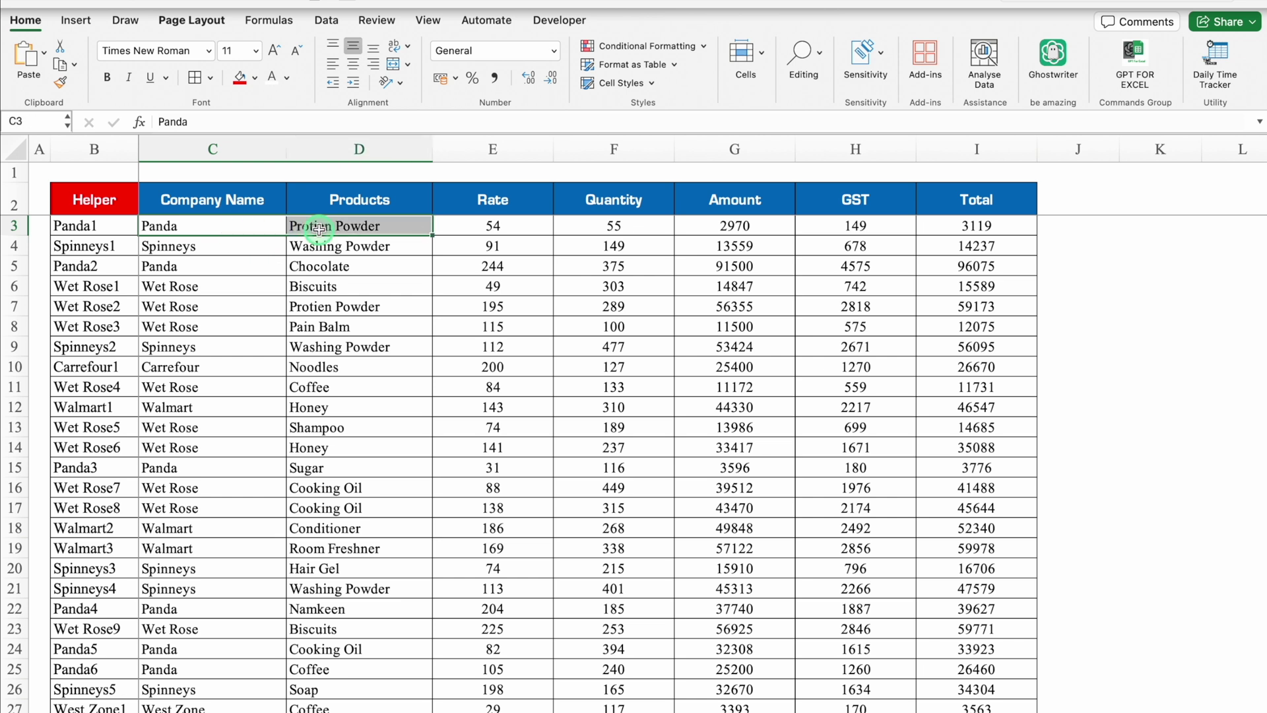
key("ctrl+shift+Down")
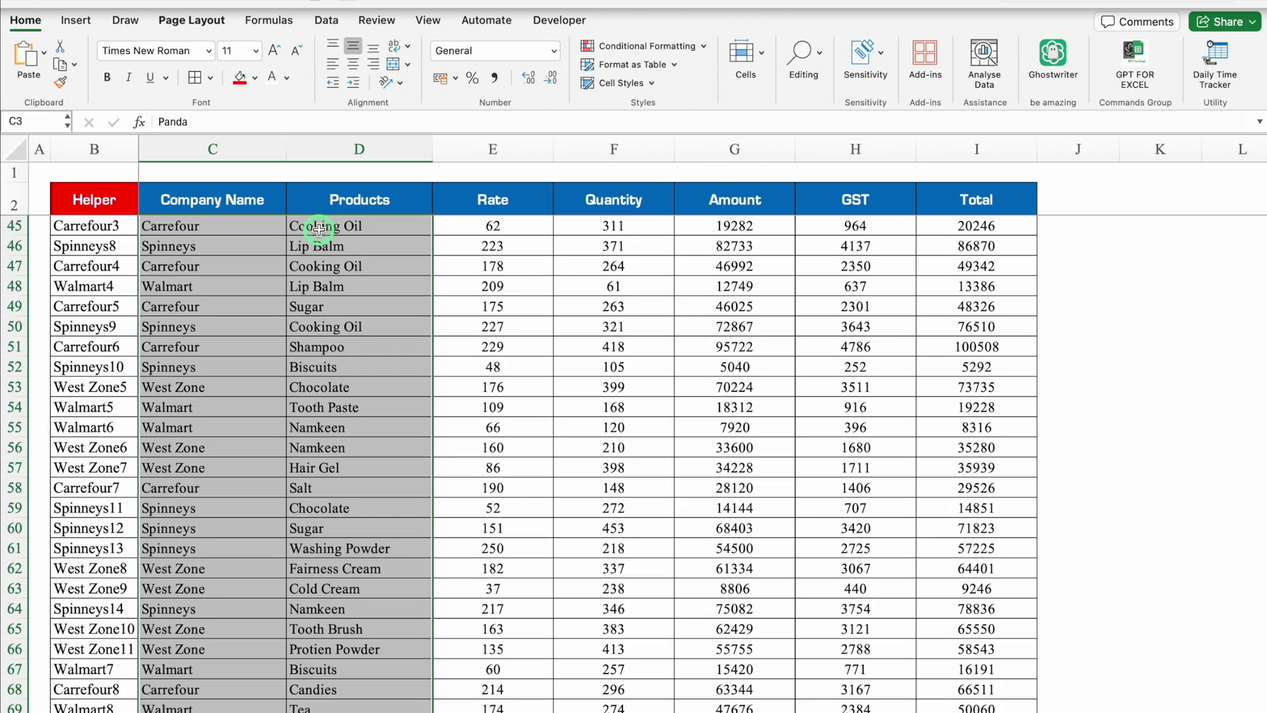
key("ctrl+c")
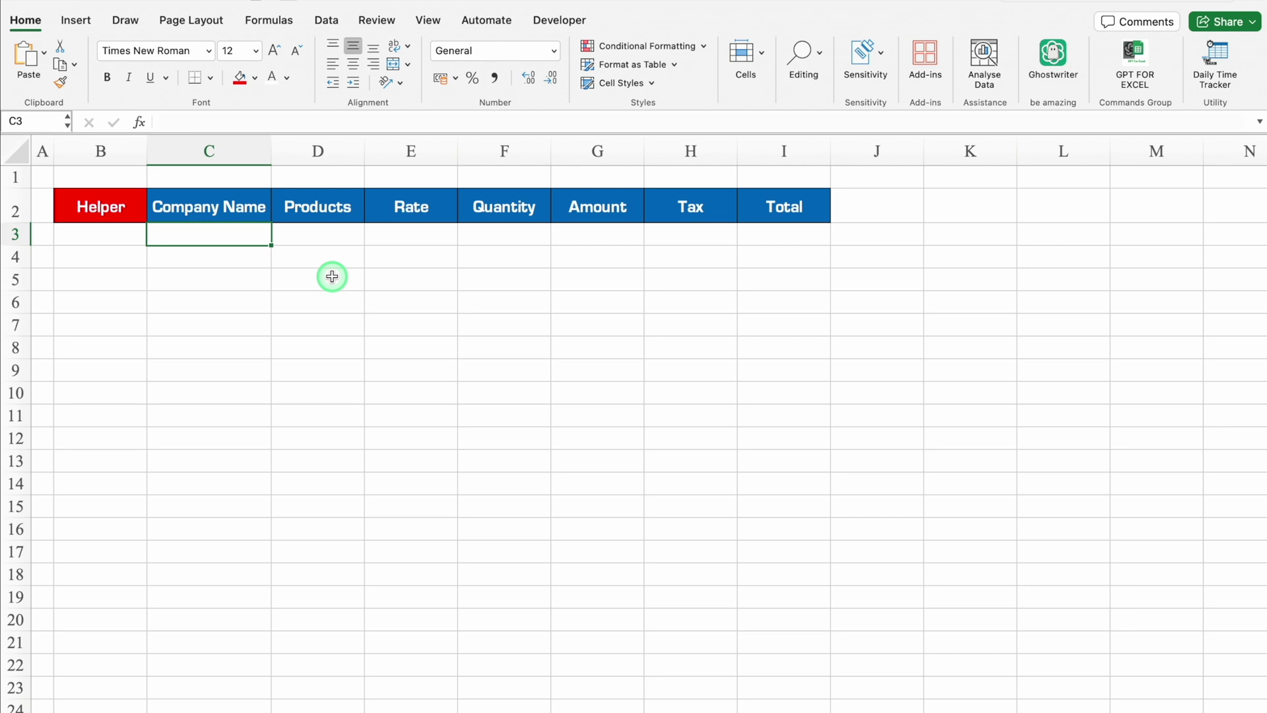
key("ctrl+v")
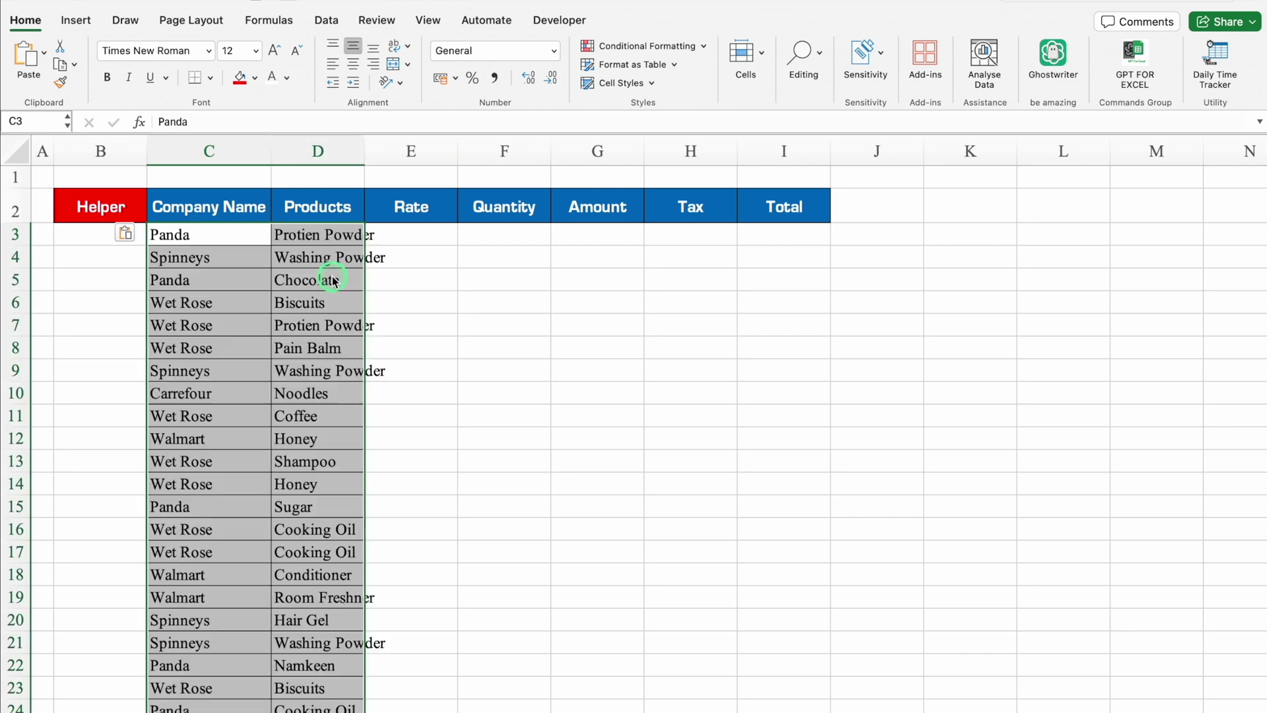
double_click(365, 151)
key("Left")
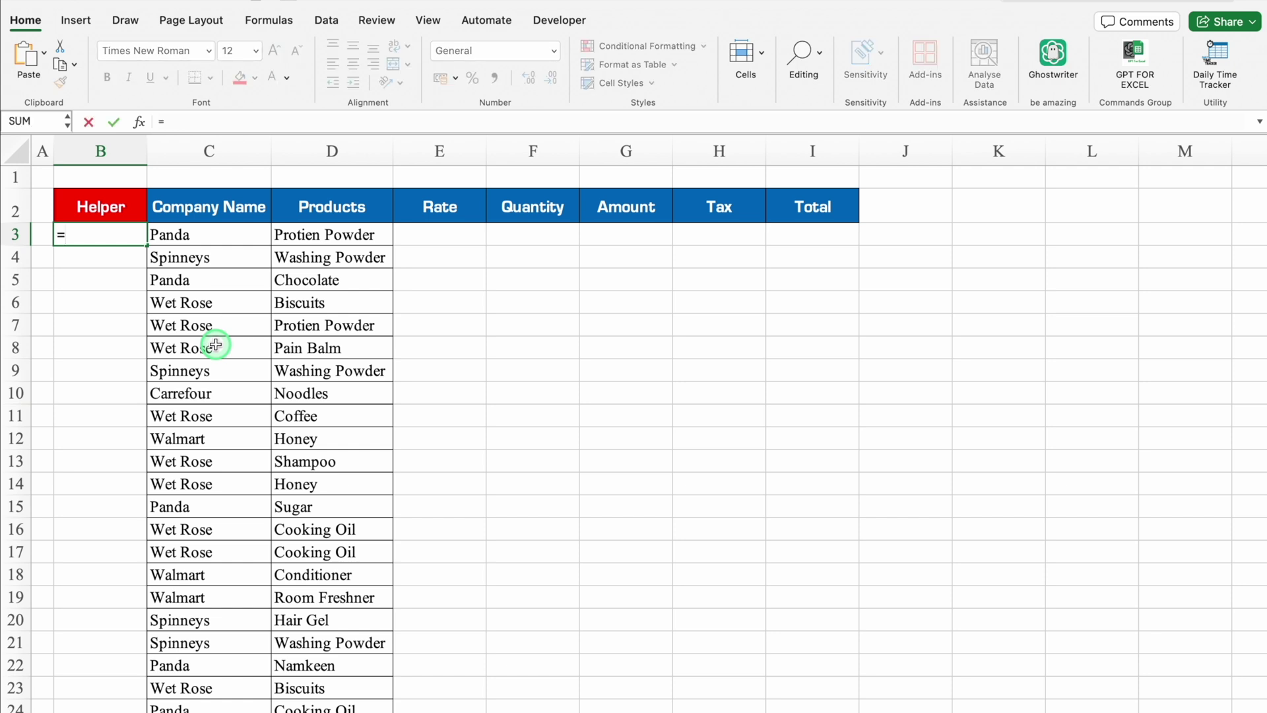
- Enter =C3&COUNTIF($C$3:C3,C3) in B3 and fill it down the Helper column
left_click(231, 235)
type("&")
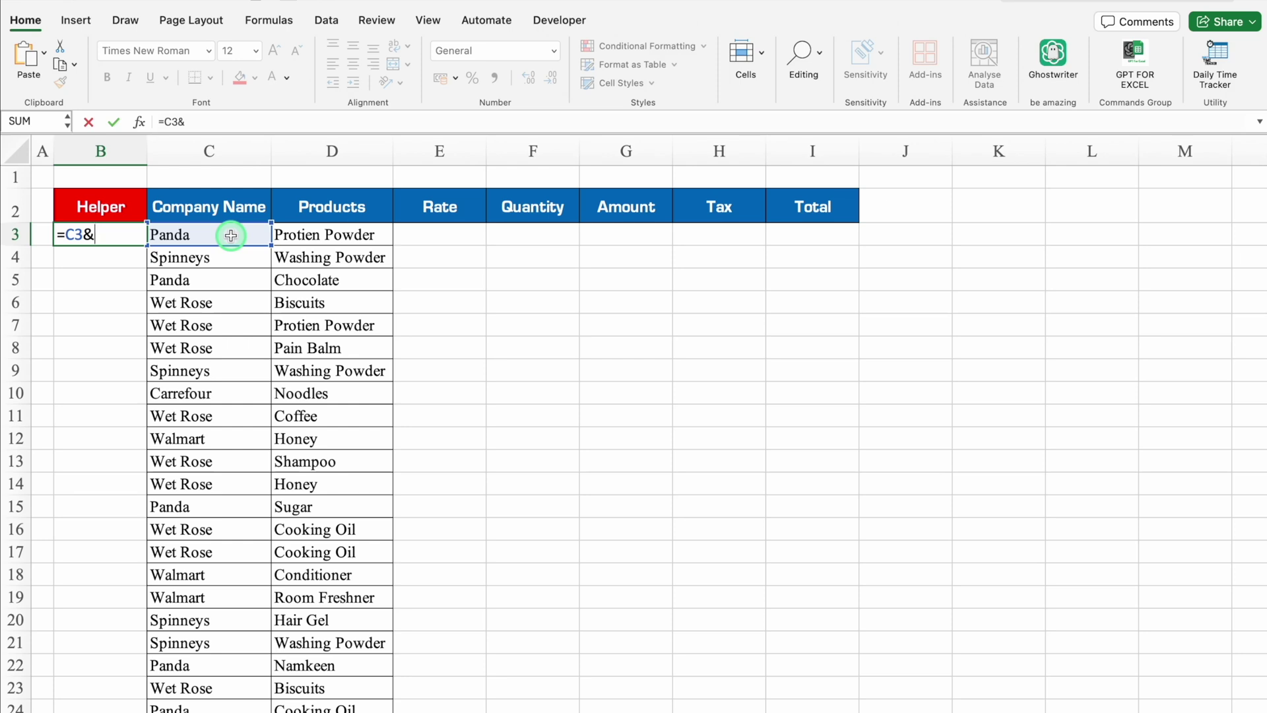
type("Countif(")
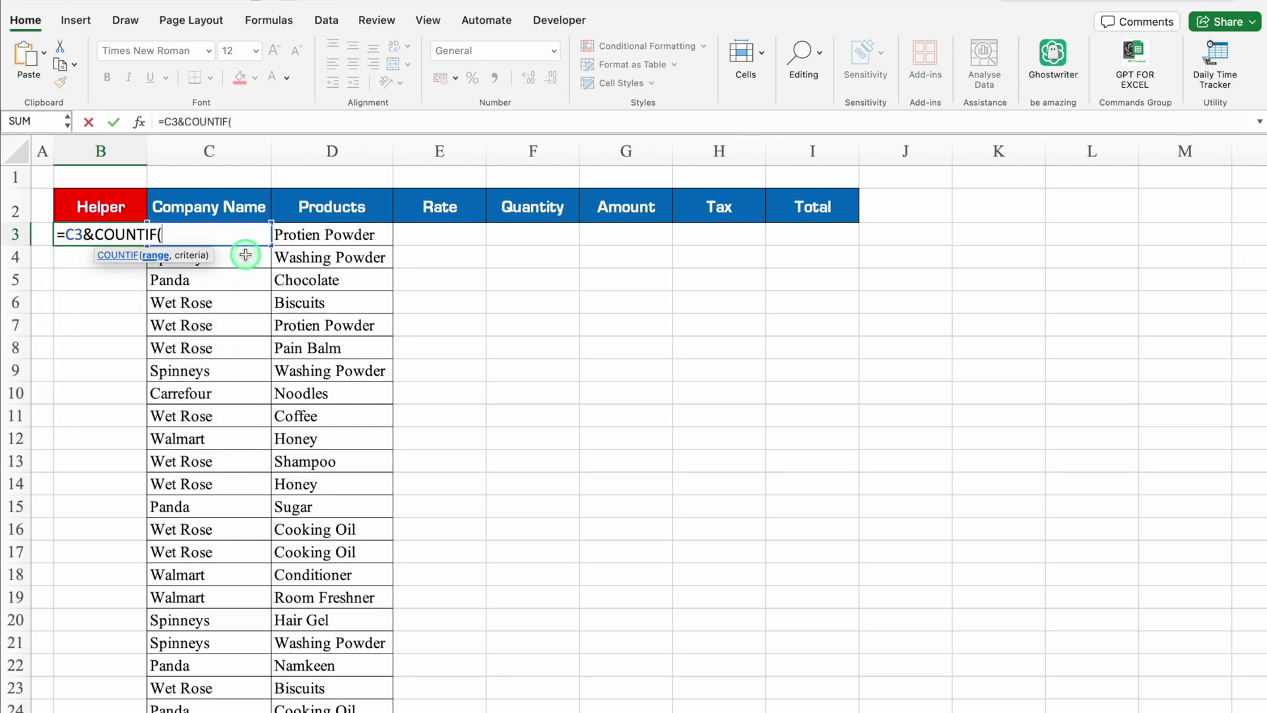
key("Right")
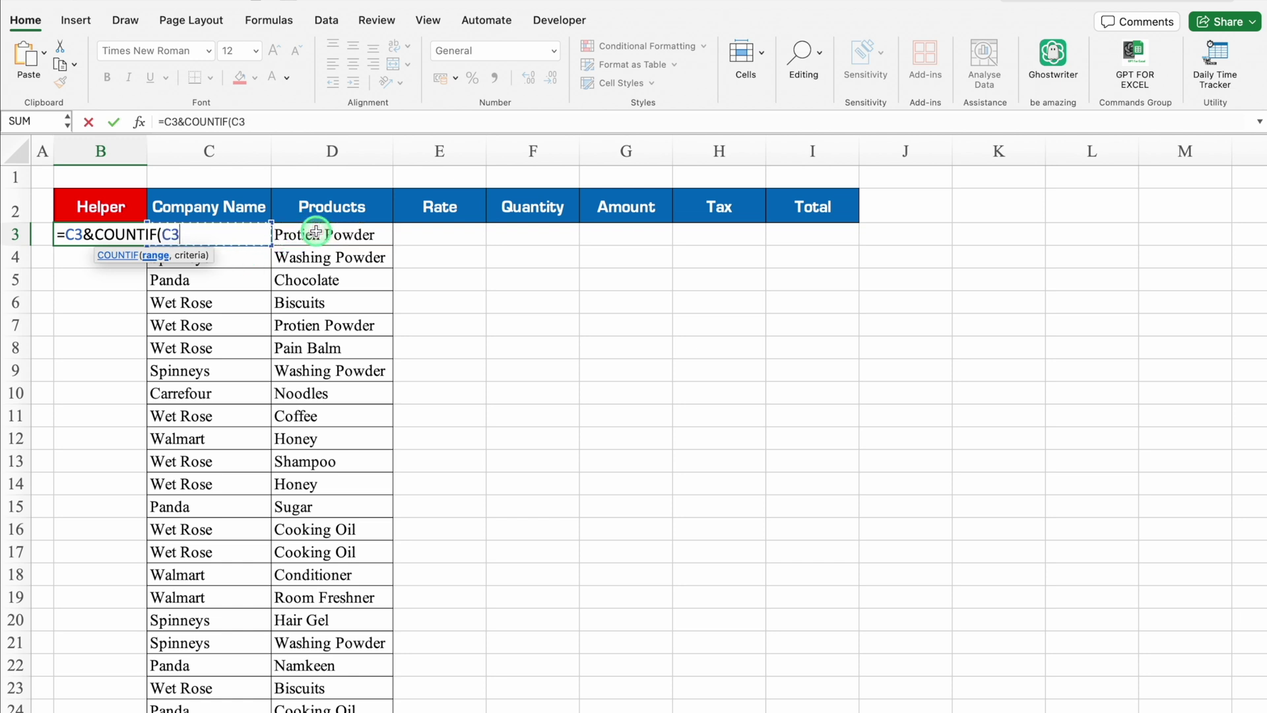
key("F4")
left_click(317, 232)
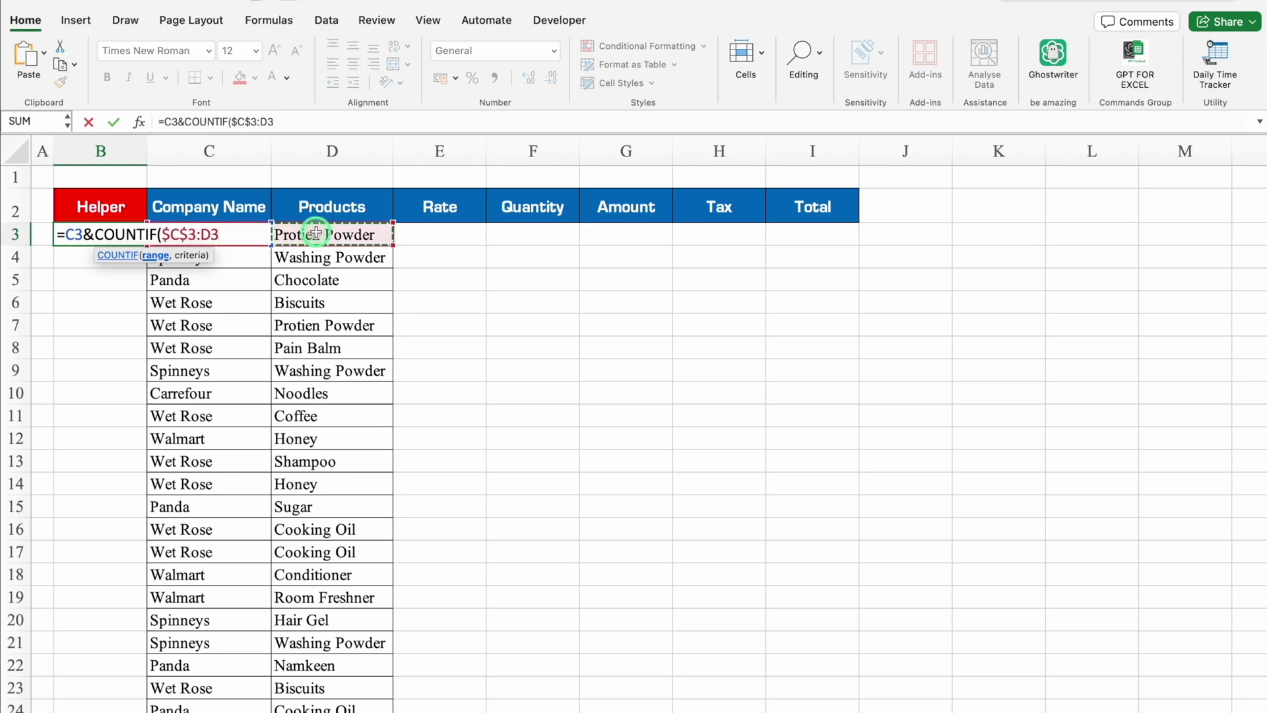
key("Left")
type(",")
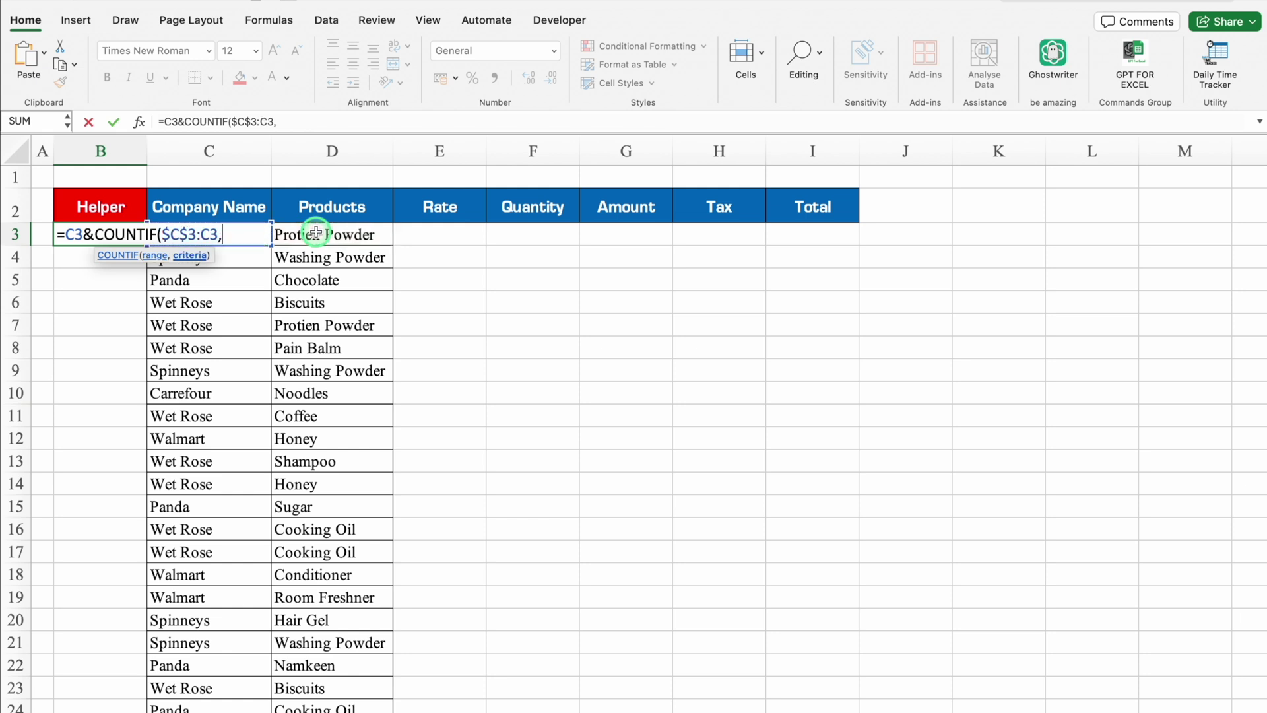
left_click(316, 232)
key("Left")
type(")")
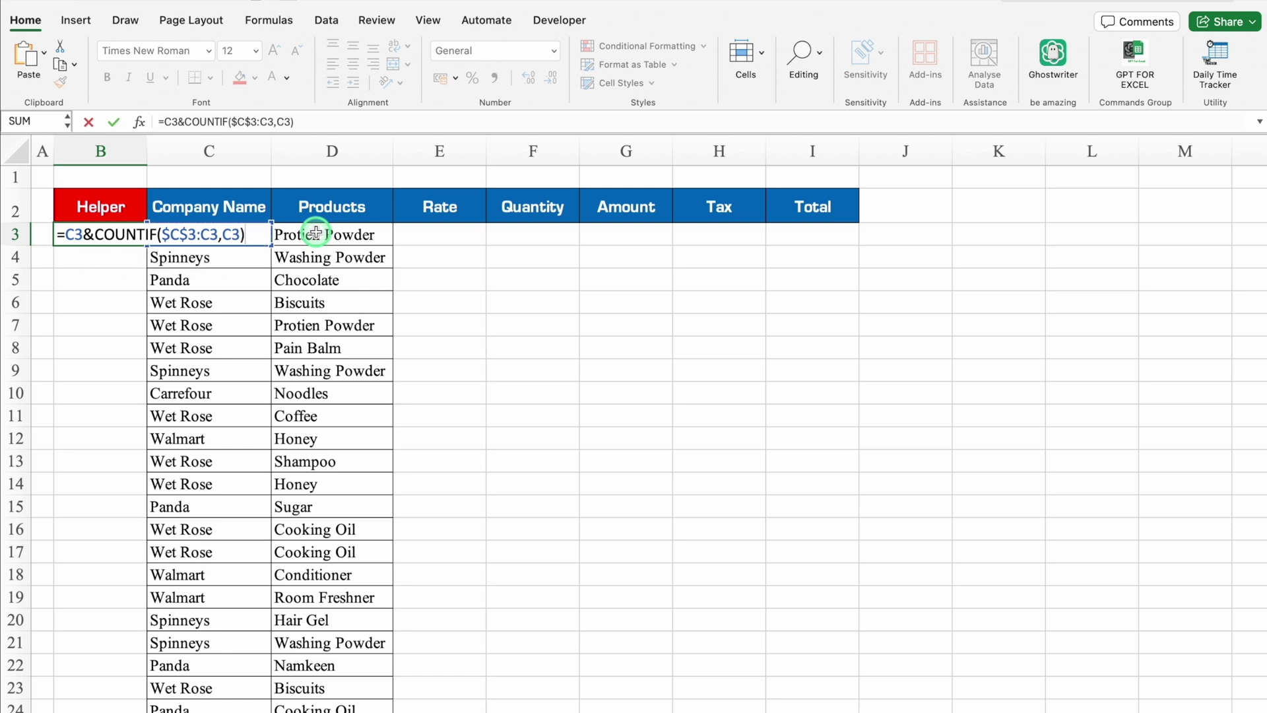
key("ctrl+Return")
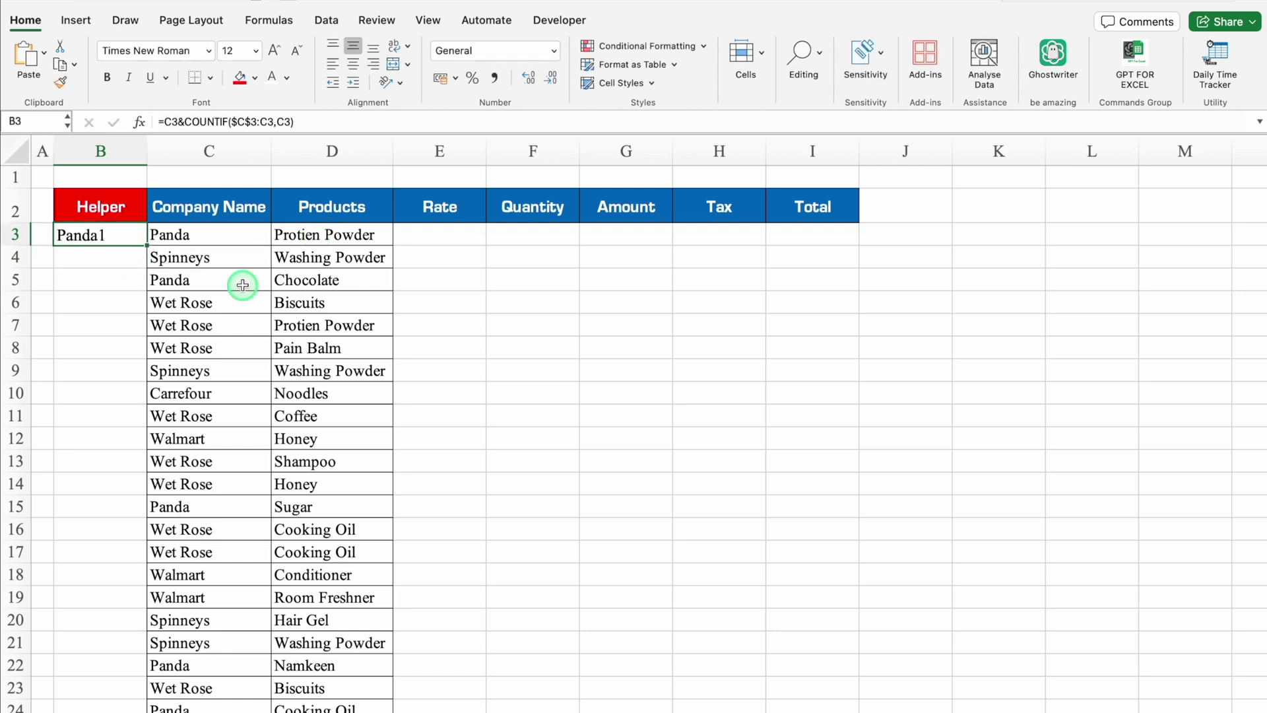
double_click(146, 245)
left_click(409, 244)
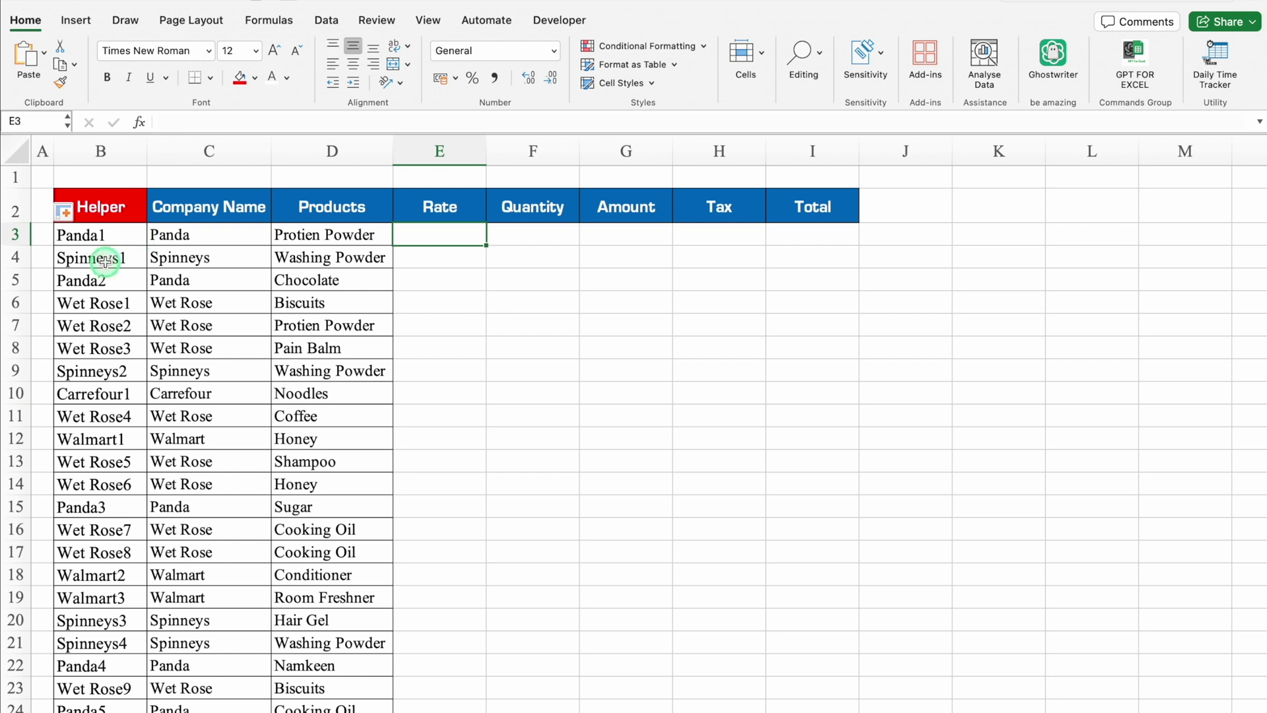
- Enter =RANDBETWEEN(15,300) in the first Rate cell E3 and centre it
left_click(514, 235)
left_click(454, 235)
left_click(512, 235)
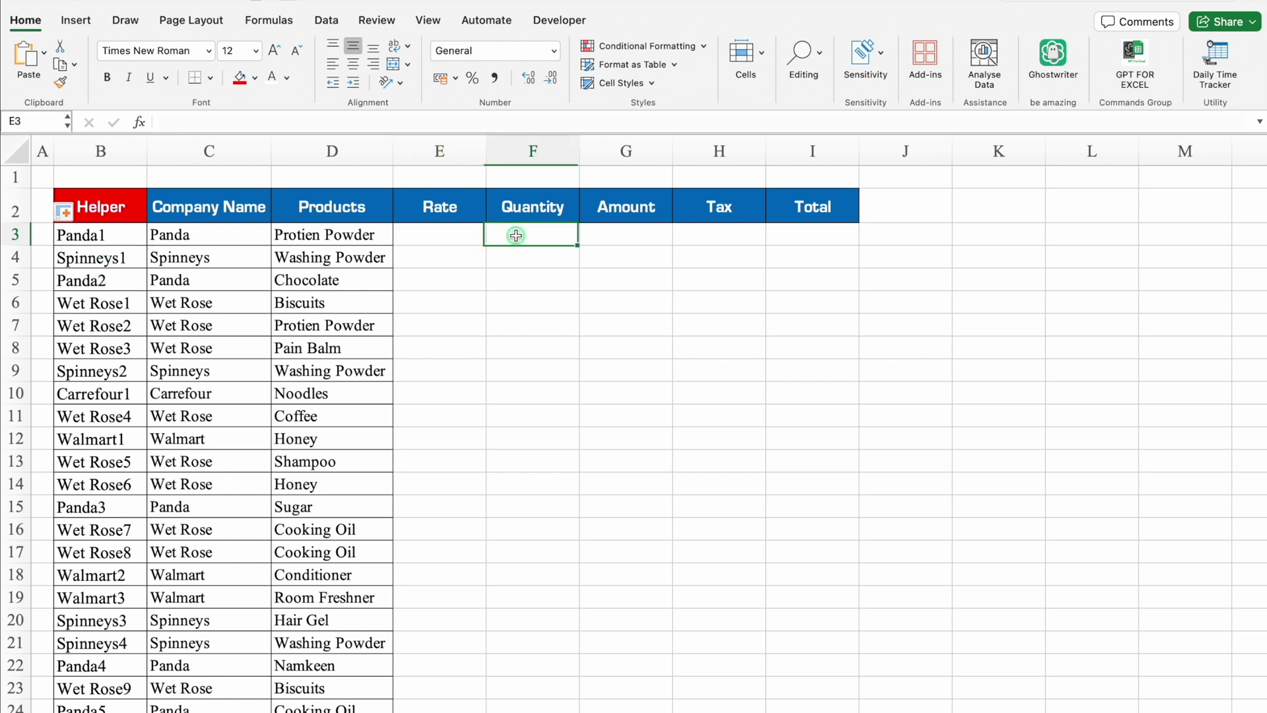
left_click(466, 235)
type("=rand")
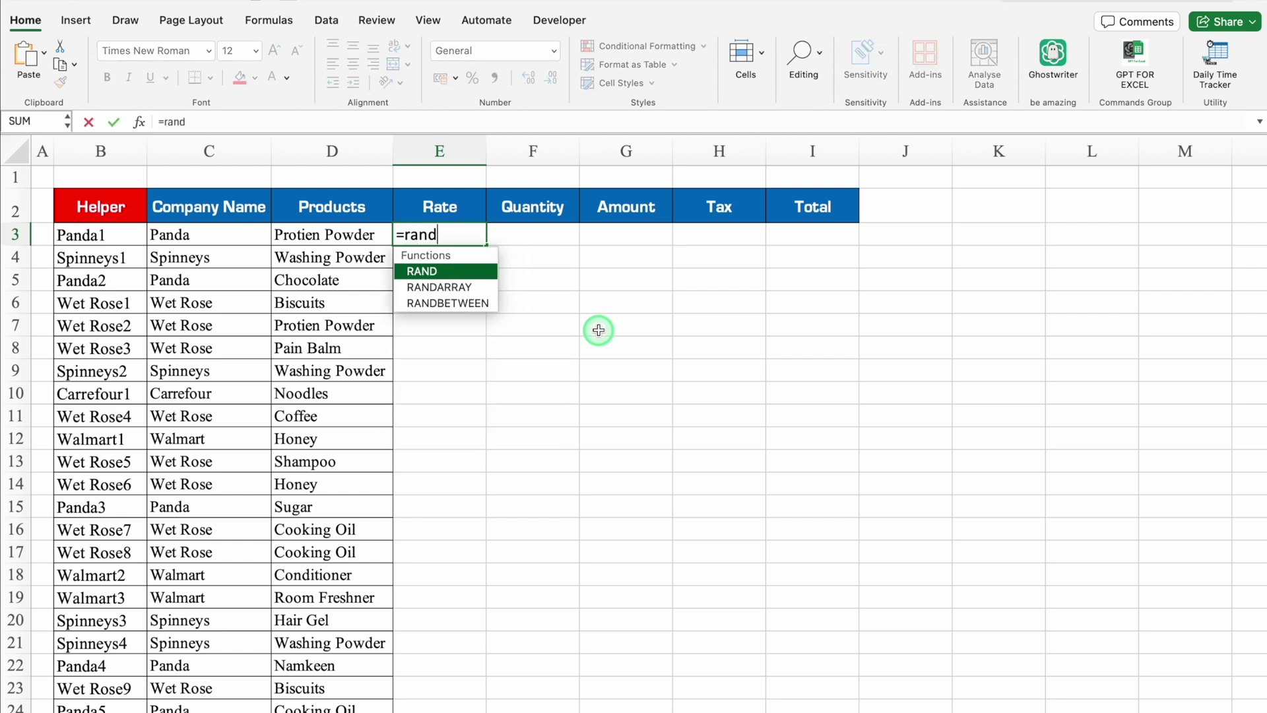
double_click(469, 304)
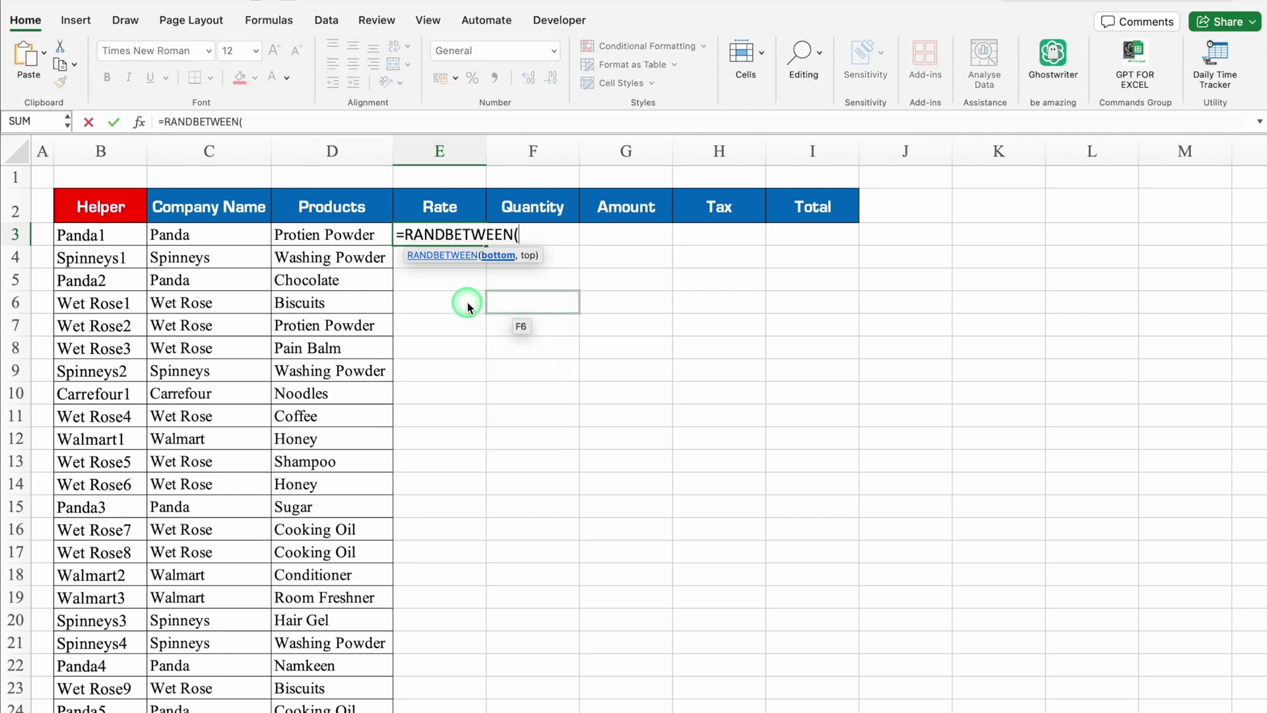
type("15,300")
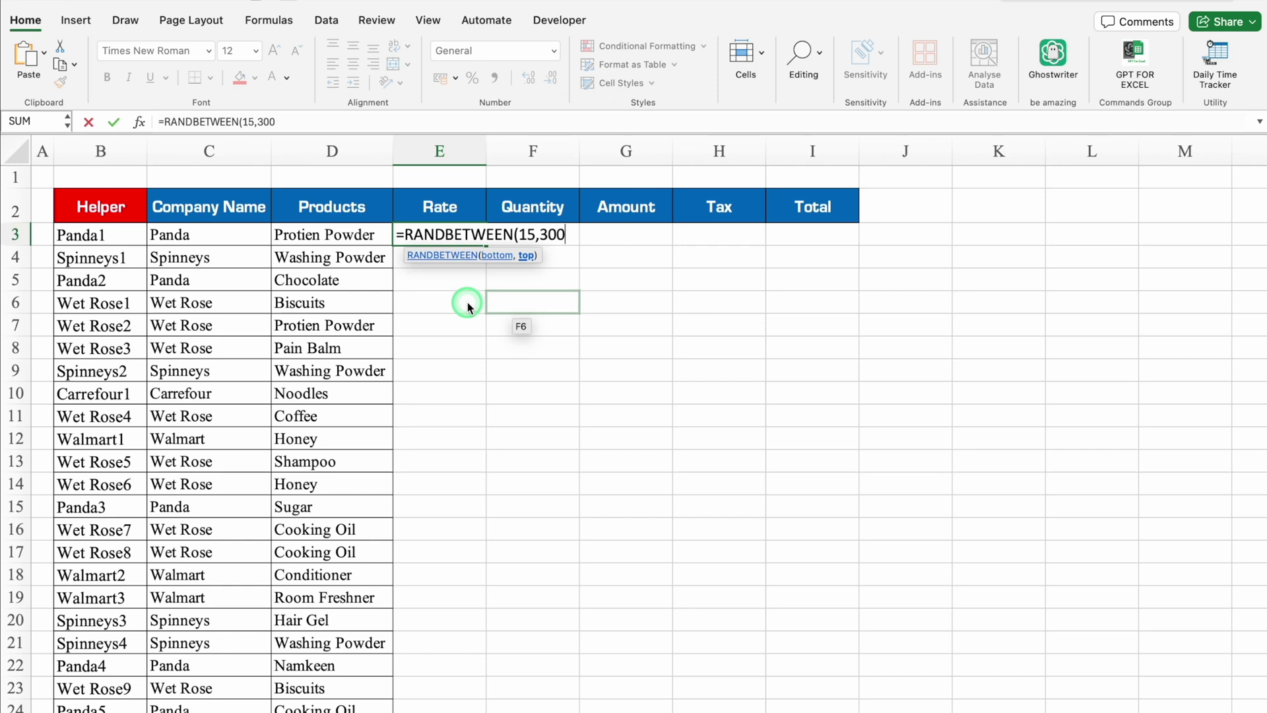
type(")")
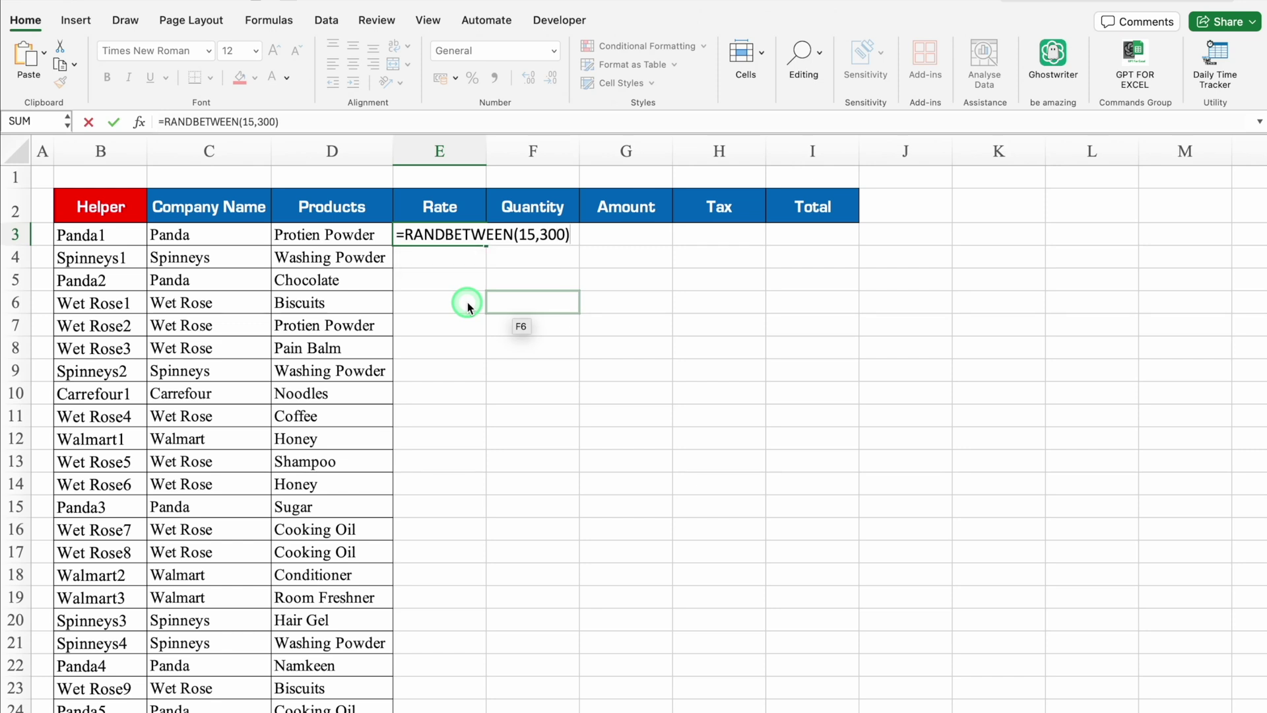
key("Return")
left_click(452, 236)
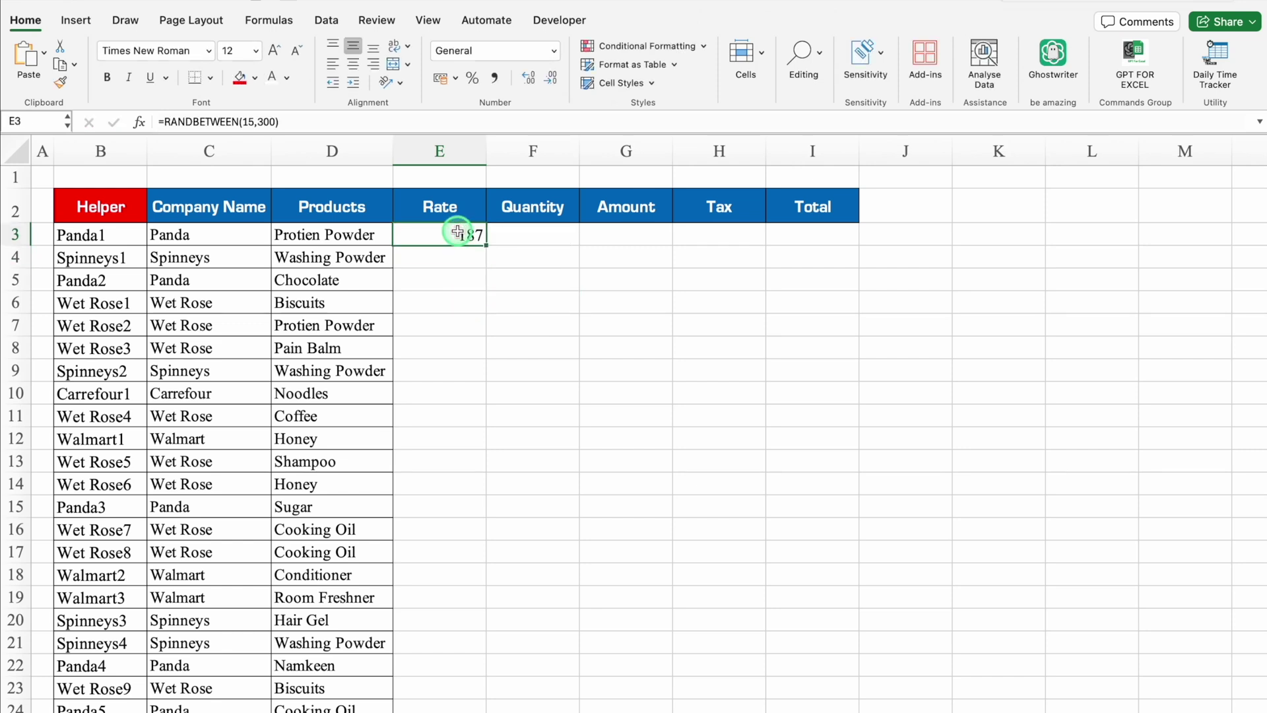
left_click(363, 81)
- Copy the formula into Quantity cell F3 and change it to =RANDBETWEEN(100,500)
left_click(506, 231)
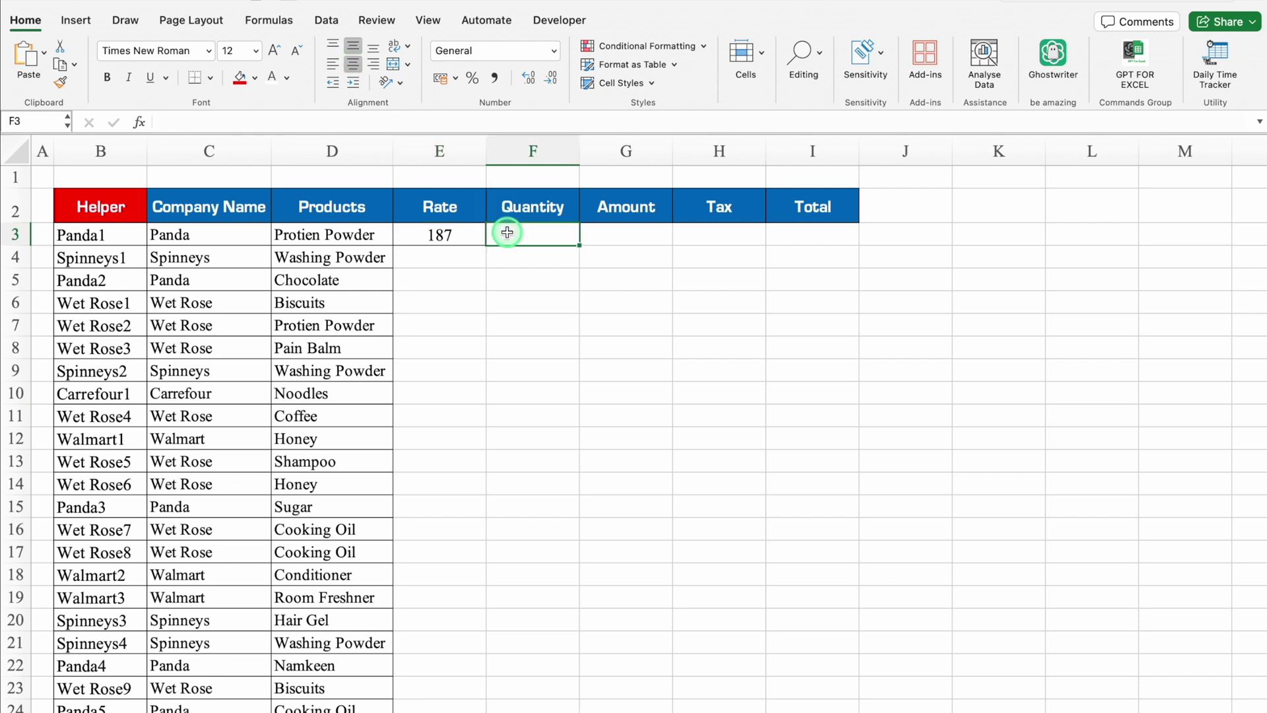
left_click(472, 236)
left_click_drag(487, 245, 548, 234)
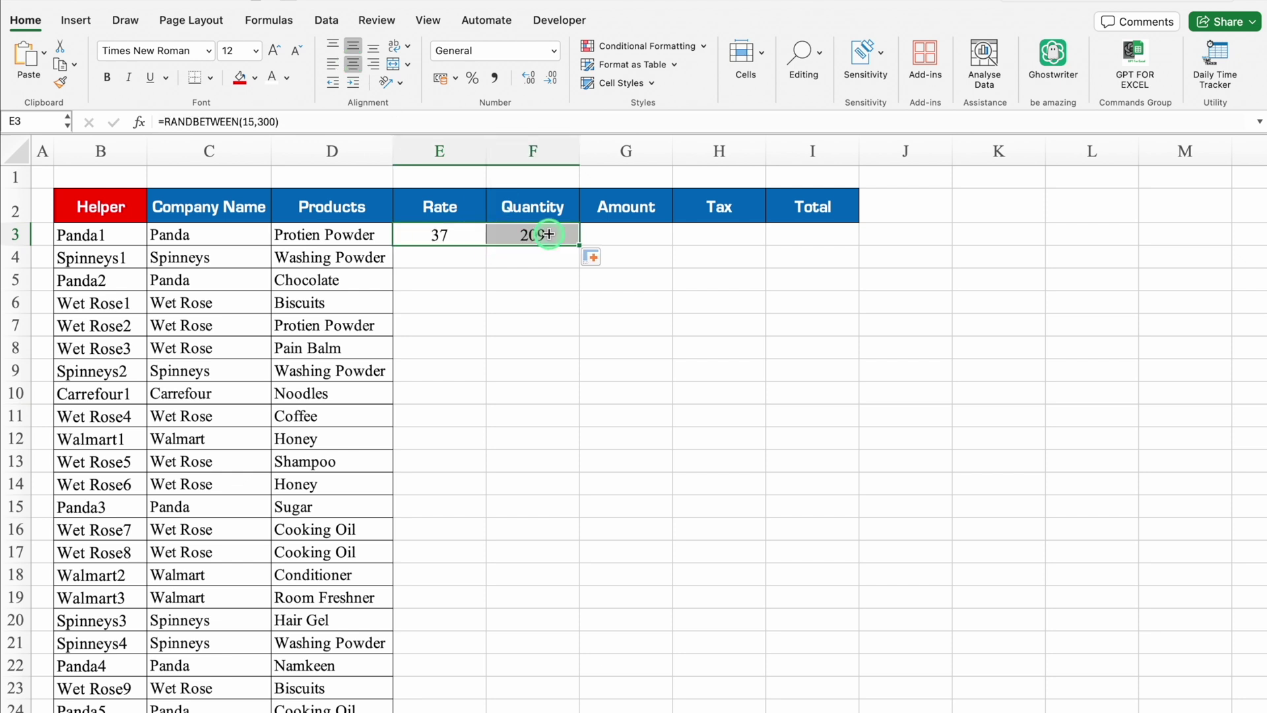
left_click(251, 121)
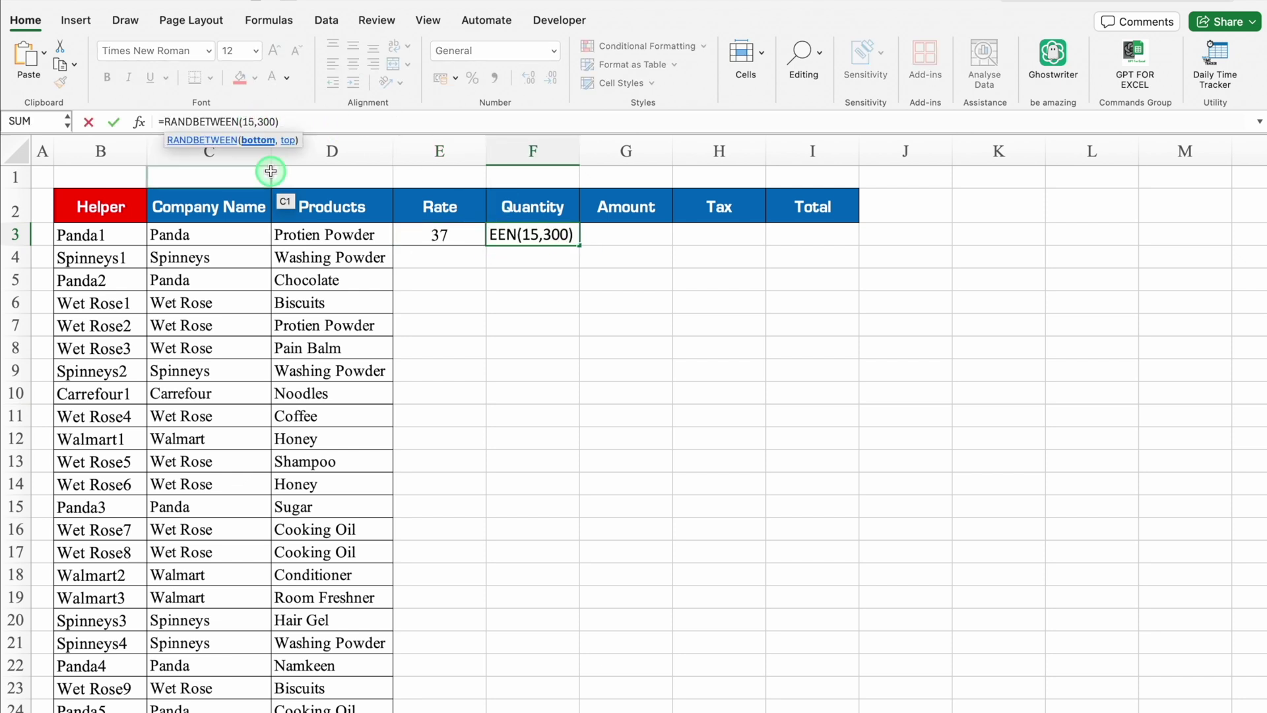
key("BackSpace")
type("00")
left_click(269, 121)
key("BackSpace")
type("5")
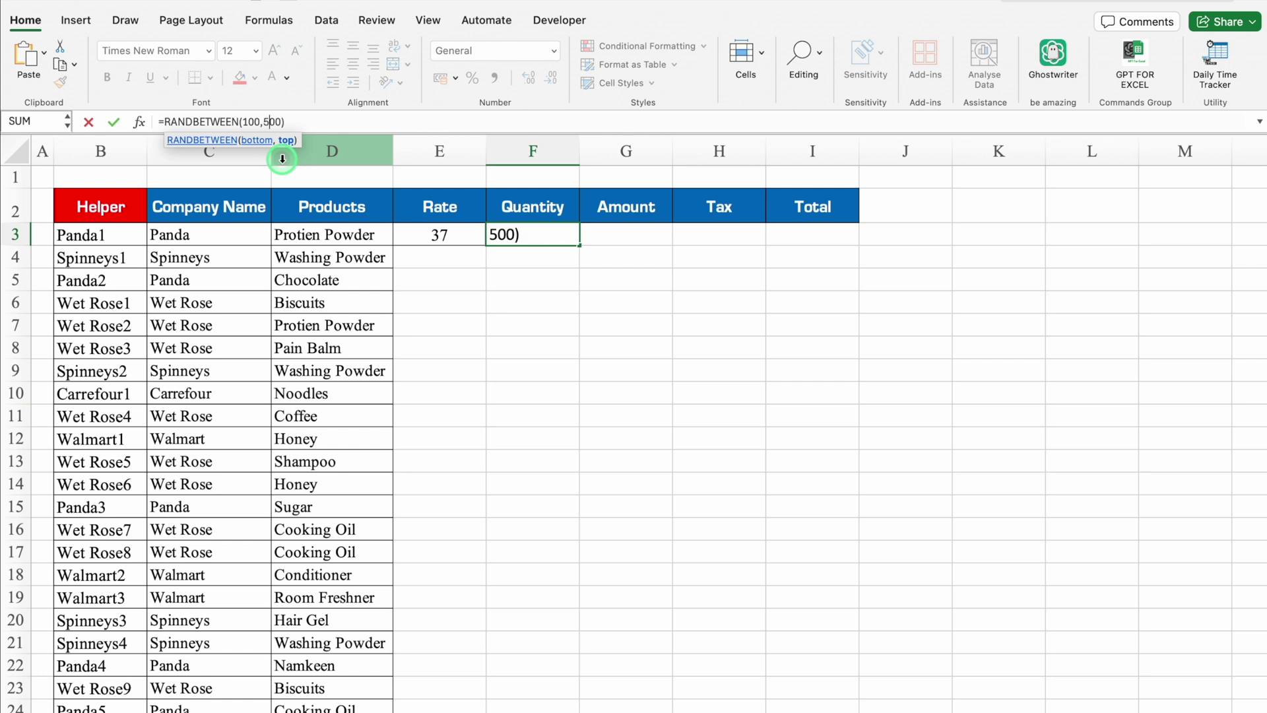
key("Return")
- Fill both formulas down all rows, then paste them back as fixed values
left_click_drag(441, 235, 522, 229)
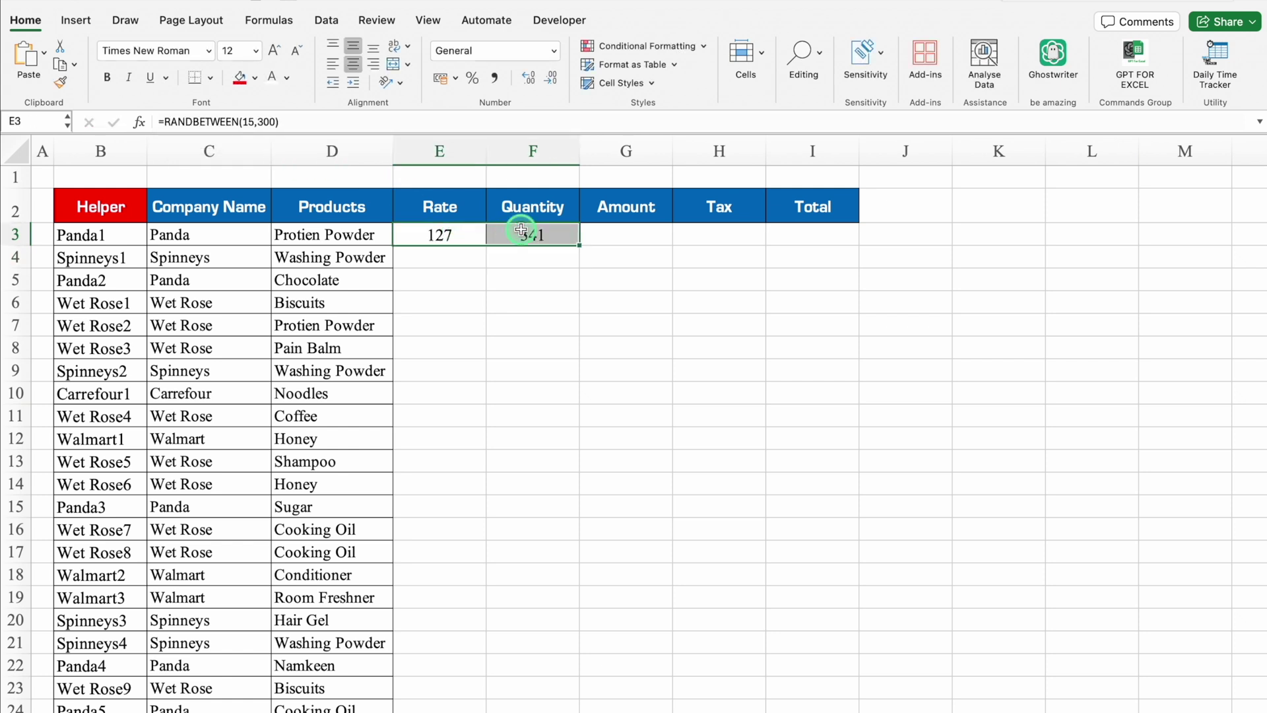
double_click(579, 245)
key("super+c")
left_click(451, 235)
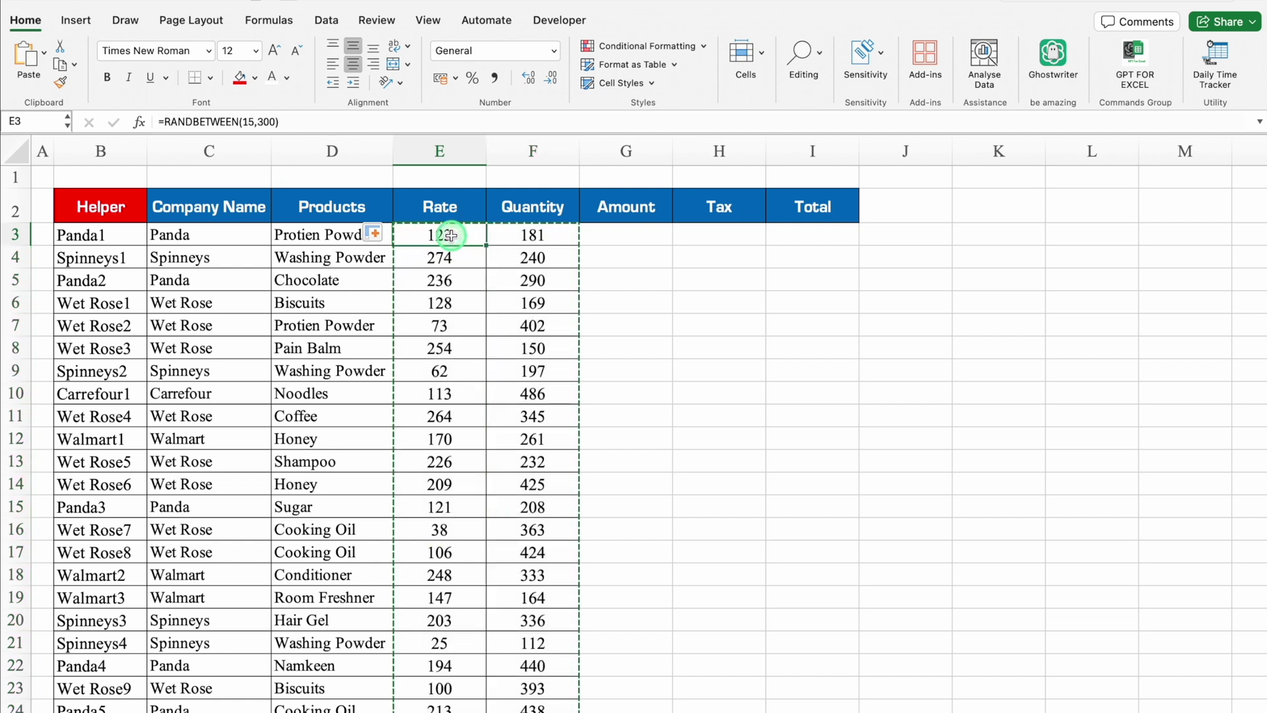
right_click(450, 235)
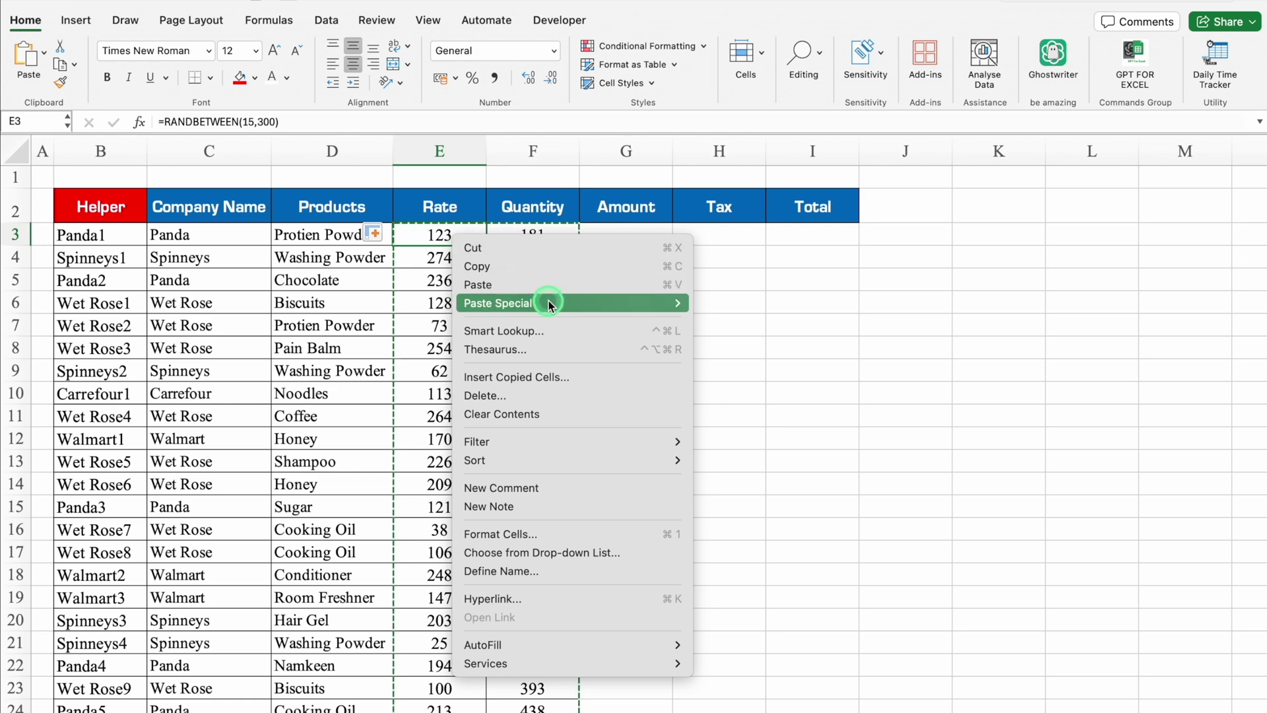
mouse_move(548, 302)
left_click(773, 451)
left_click(451, 236)
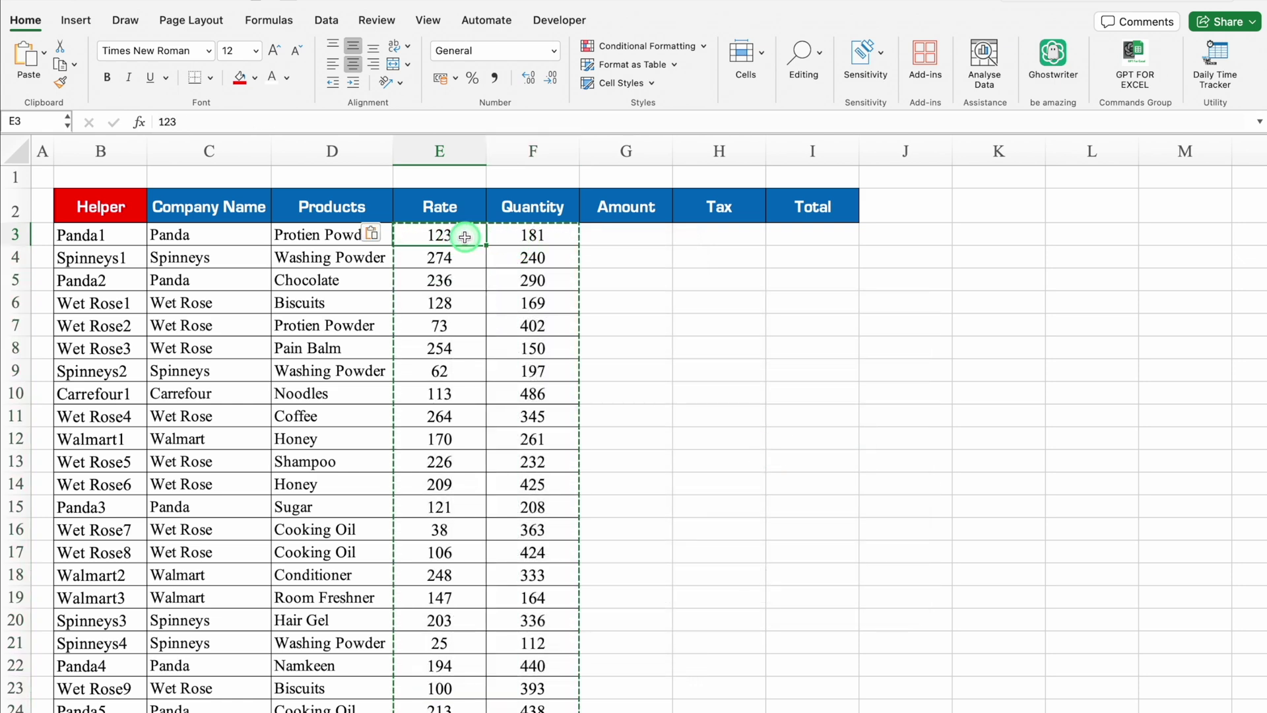
- Enter =E3*F3 in Amount cell G3 and centre columns G through I
left_click(646, 234)
key("Escape")
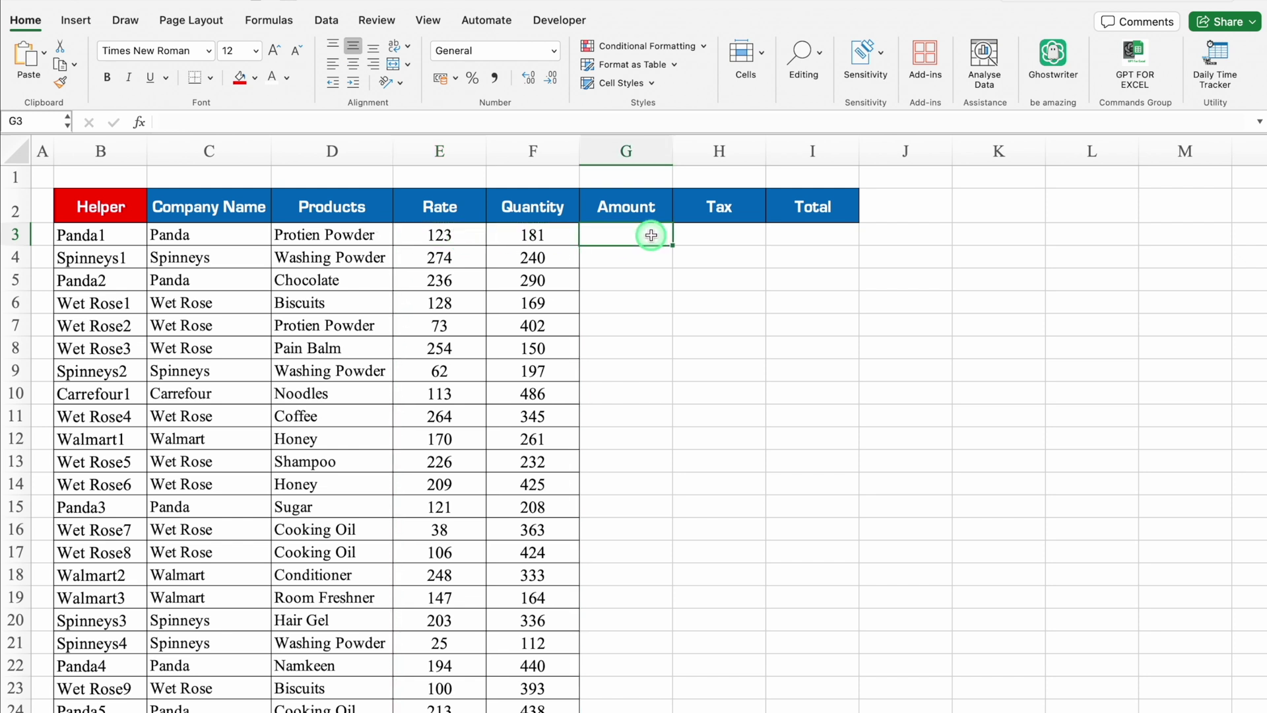
type("=")
left_click(458, 228)
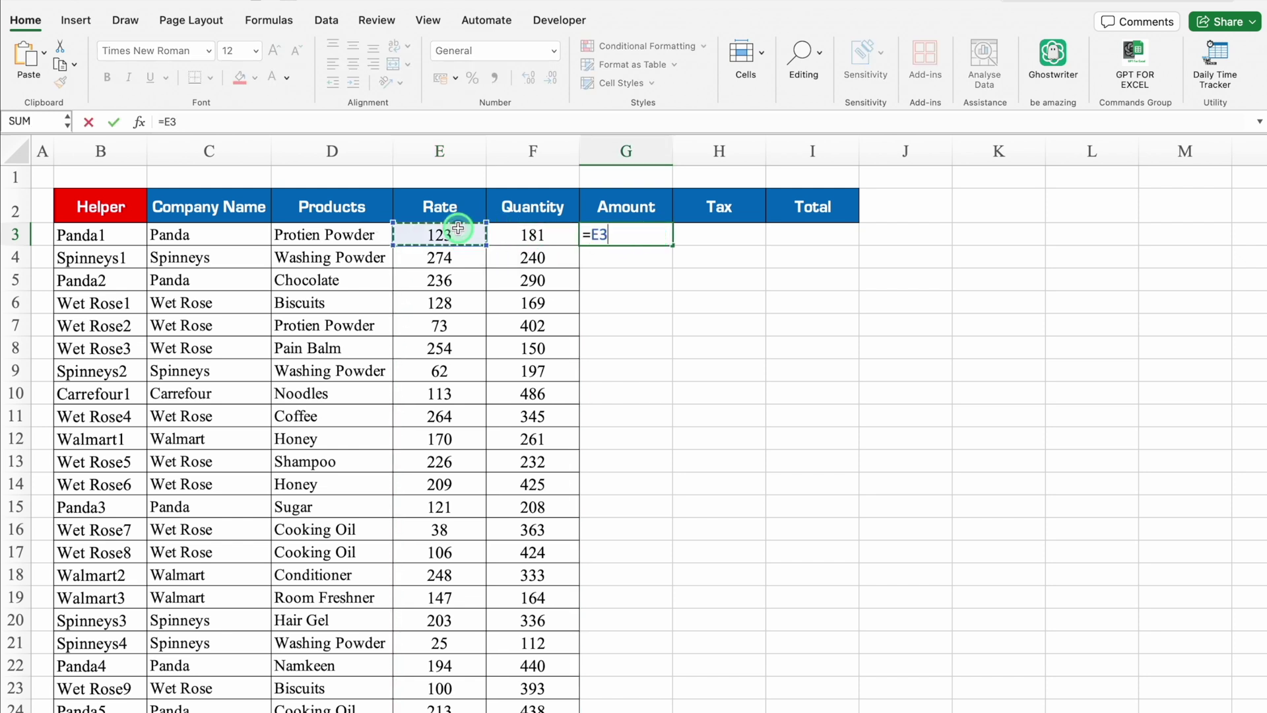
type("*")
left_click(536, 234)
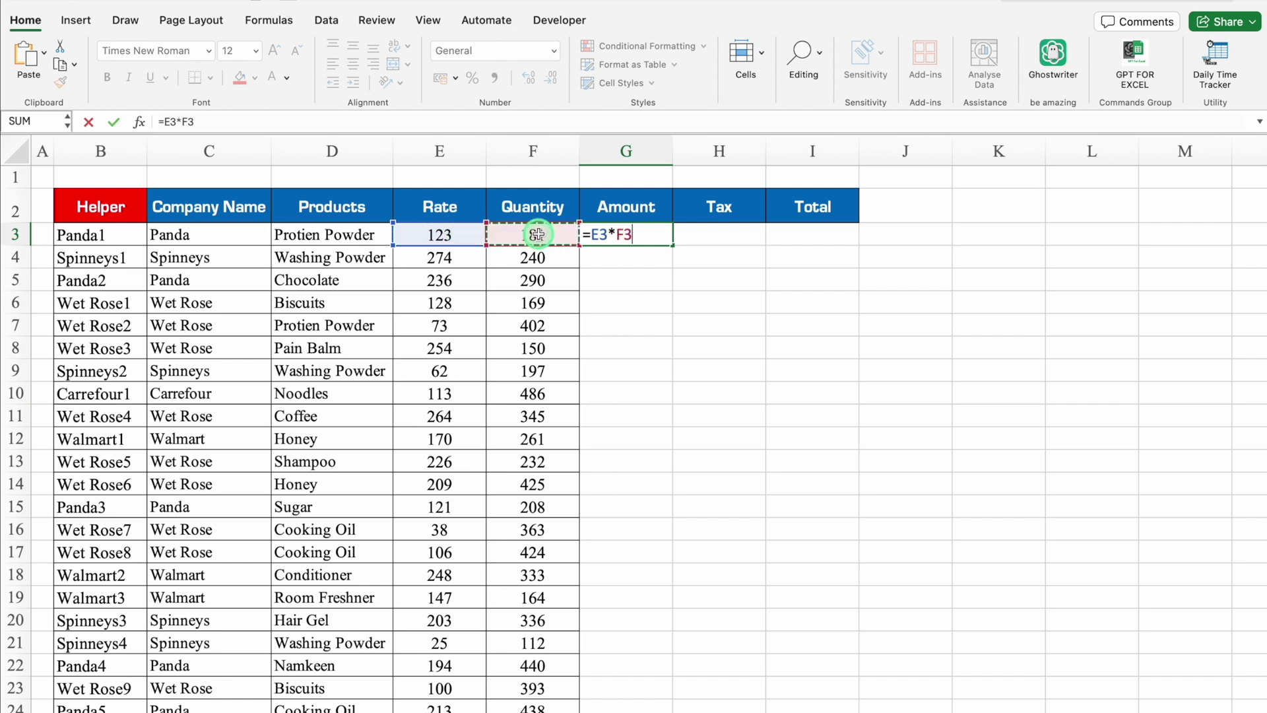
key("Return")
left_click_drag(624, 152, 788, 159)
left_click(366, 66)
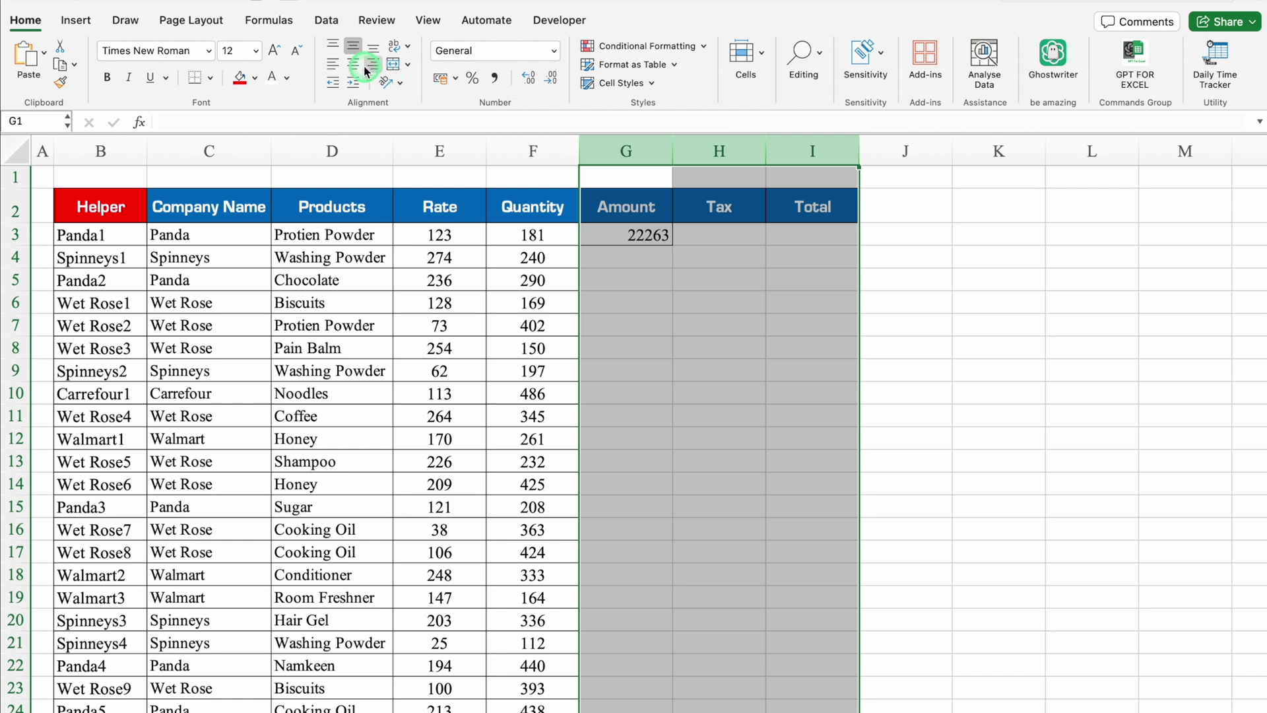
left_click(354, 64)
left_click(594, 235)
- Put the 5% tax rate in H1 and enter =G3*$H$1 in Tax cell H3
left_click(714, 235)
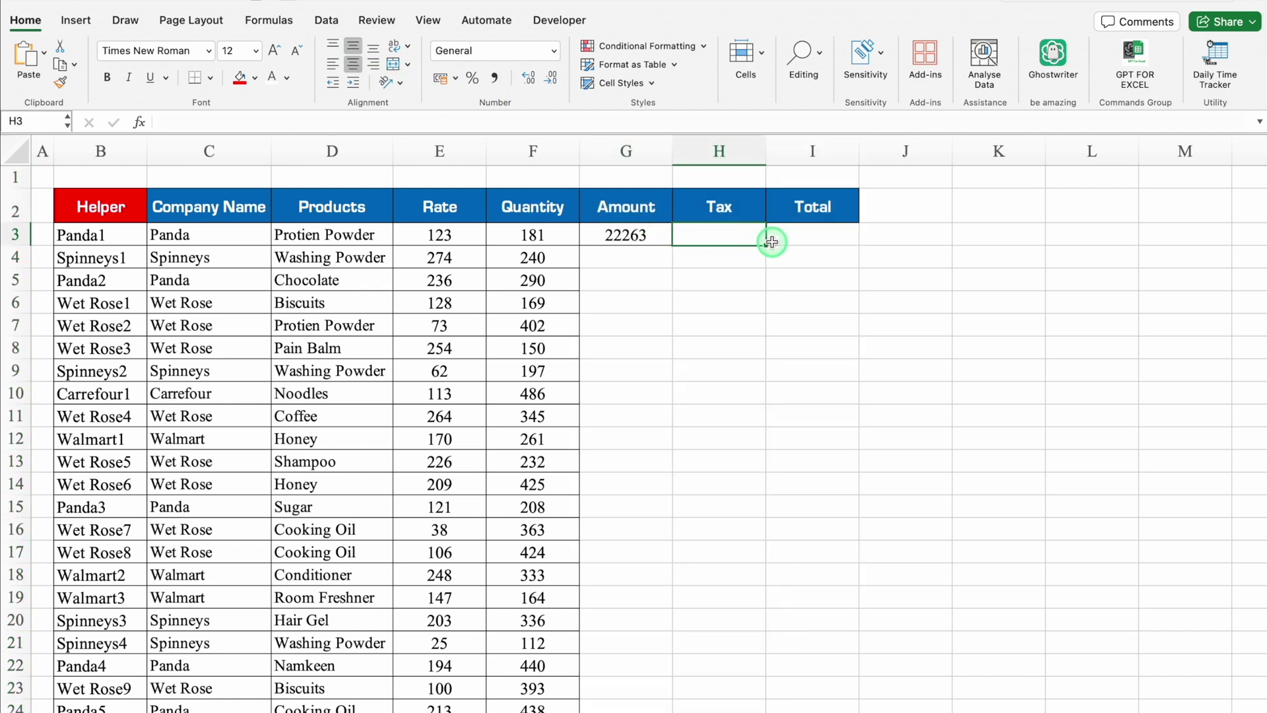
left_click(738, 176)
type("5%")
key("Return")
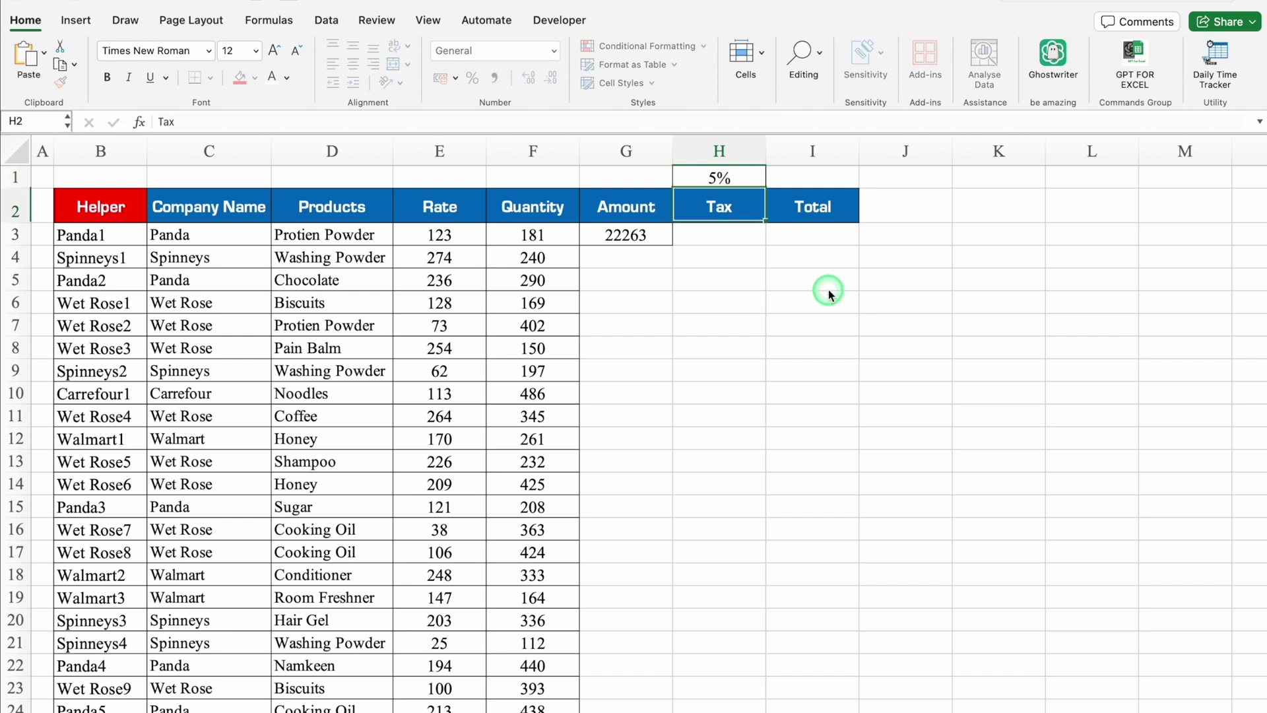
key("Return")
type("=")
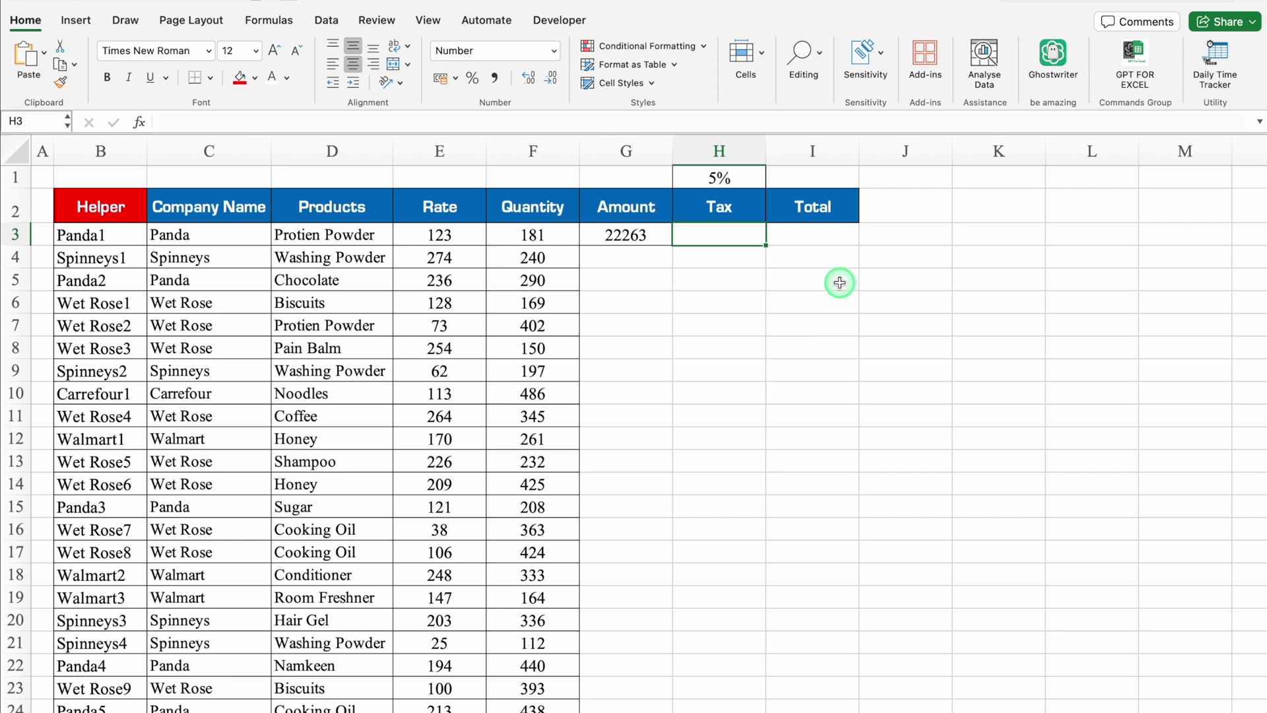
left_click(639, 234)
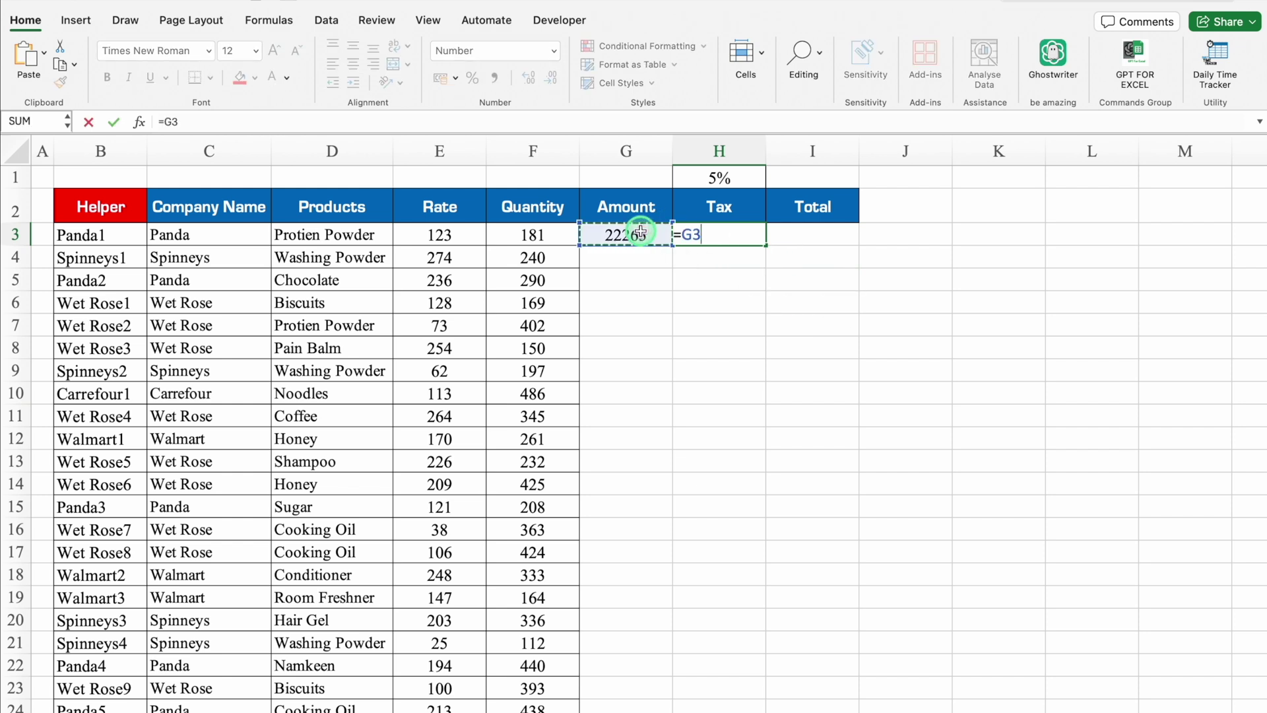
type("*")
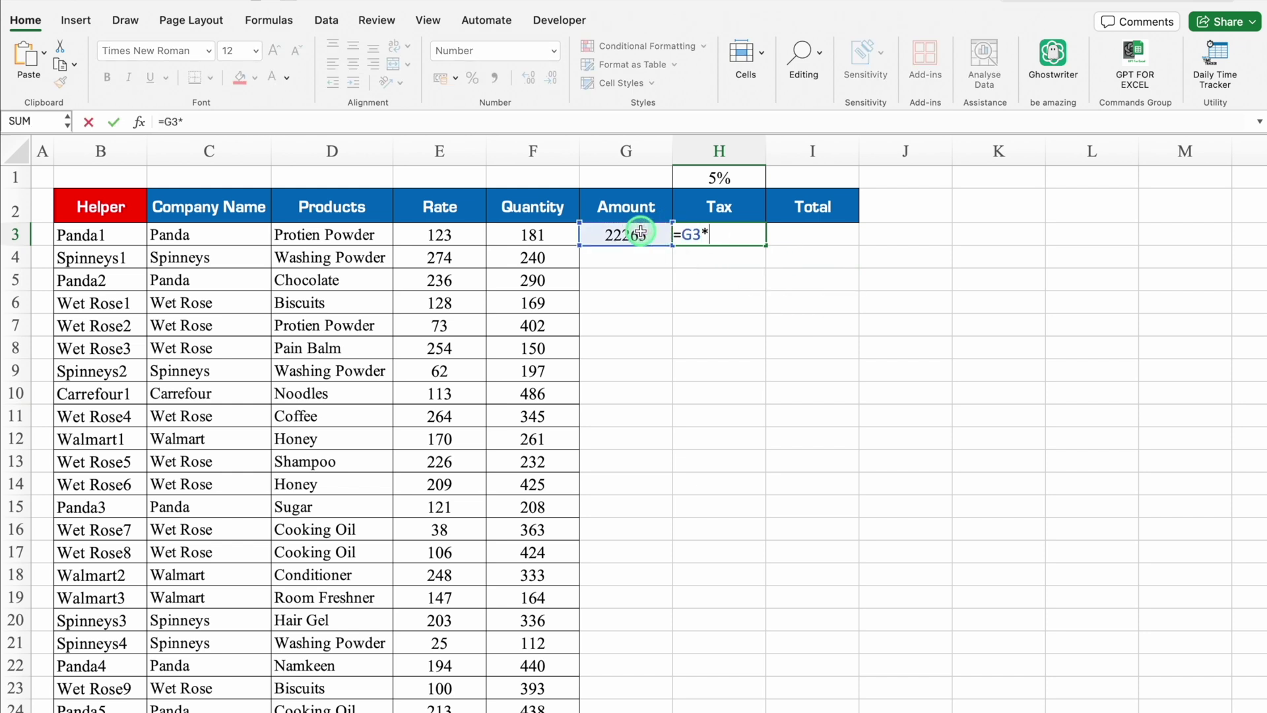
left_click(734, 176)
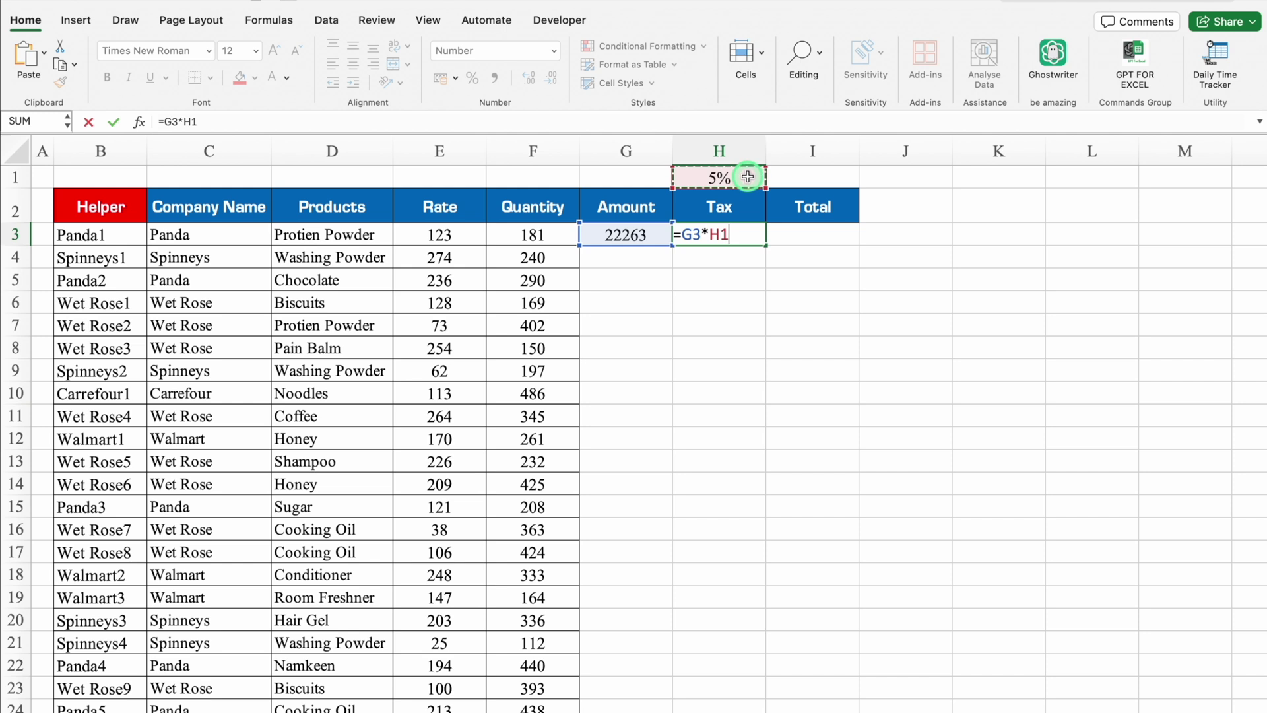
key("F4")
key("Return")
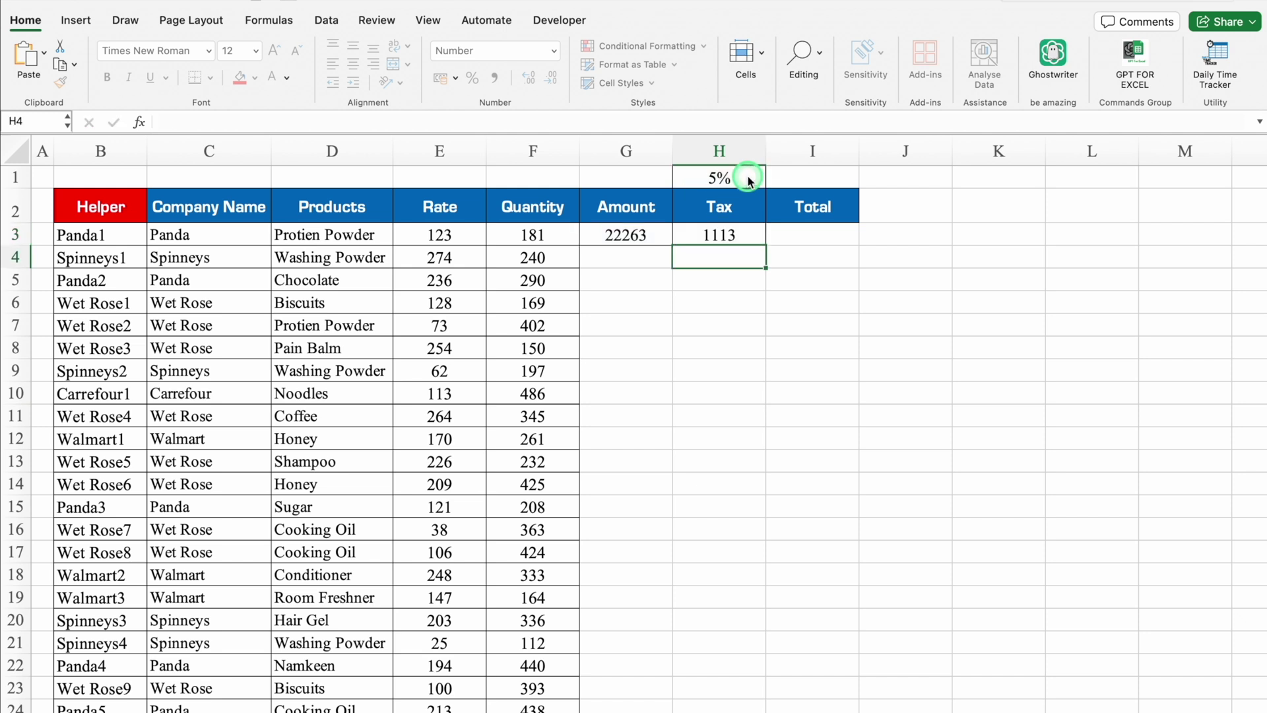
- Enter =G3+H3 in Total cell I3 and fill Amount, Tax and Total down all rows
left_click(807, 232)
type("=")
left_click(634, 234)
type("+")
left_click(719, 234)
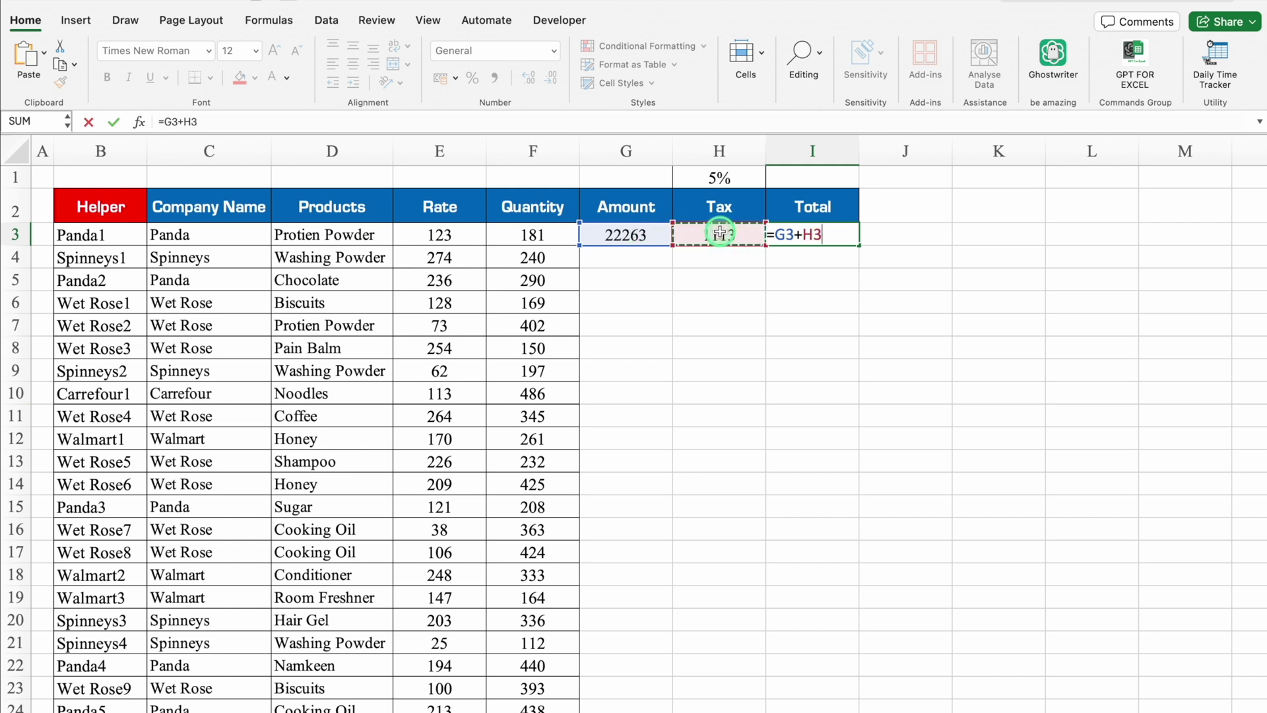
key("Return")
left_click_drag(643, 235, 811, 236)
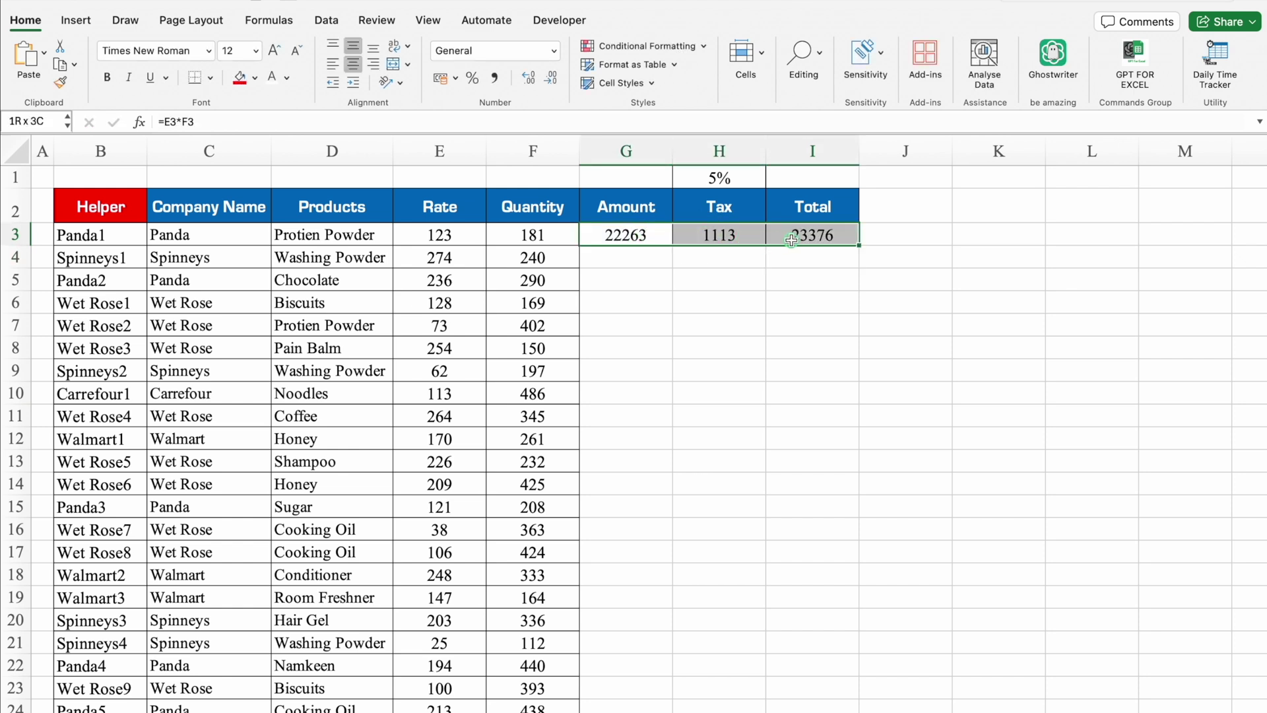
double_click(859, 245)
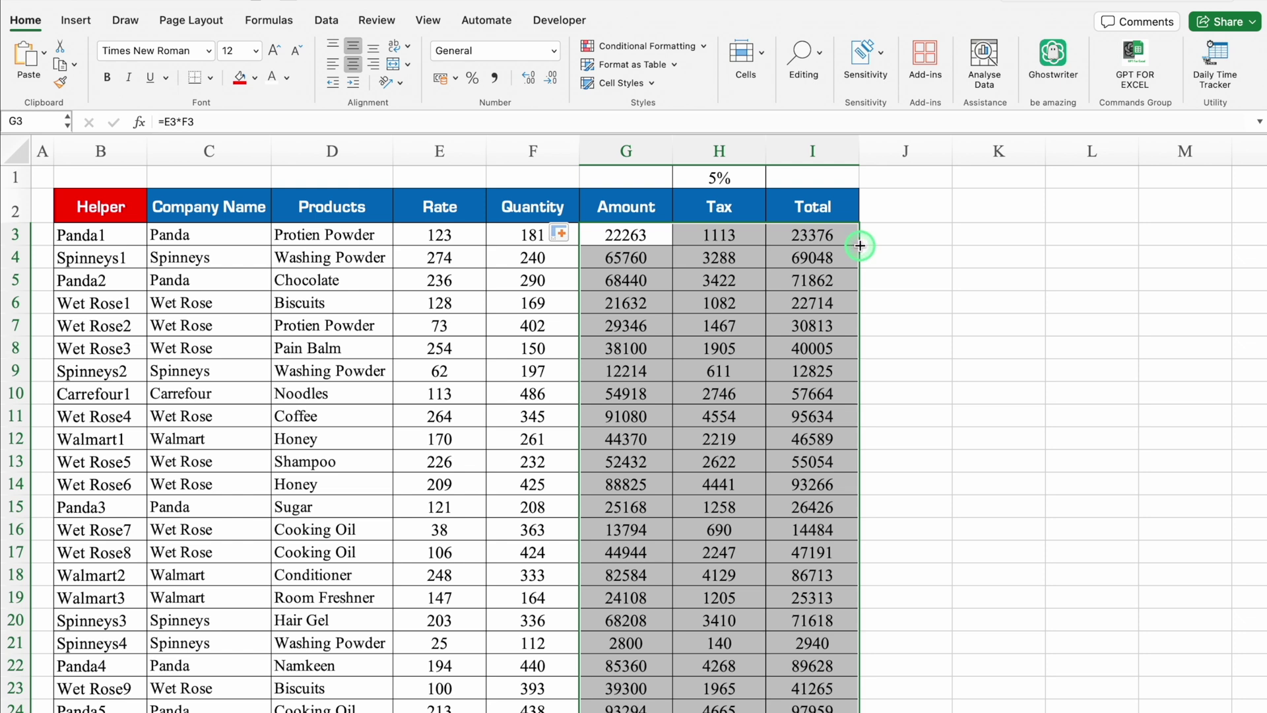
left_click(968, 269)
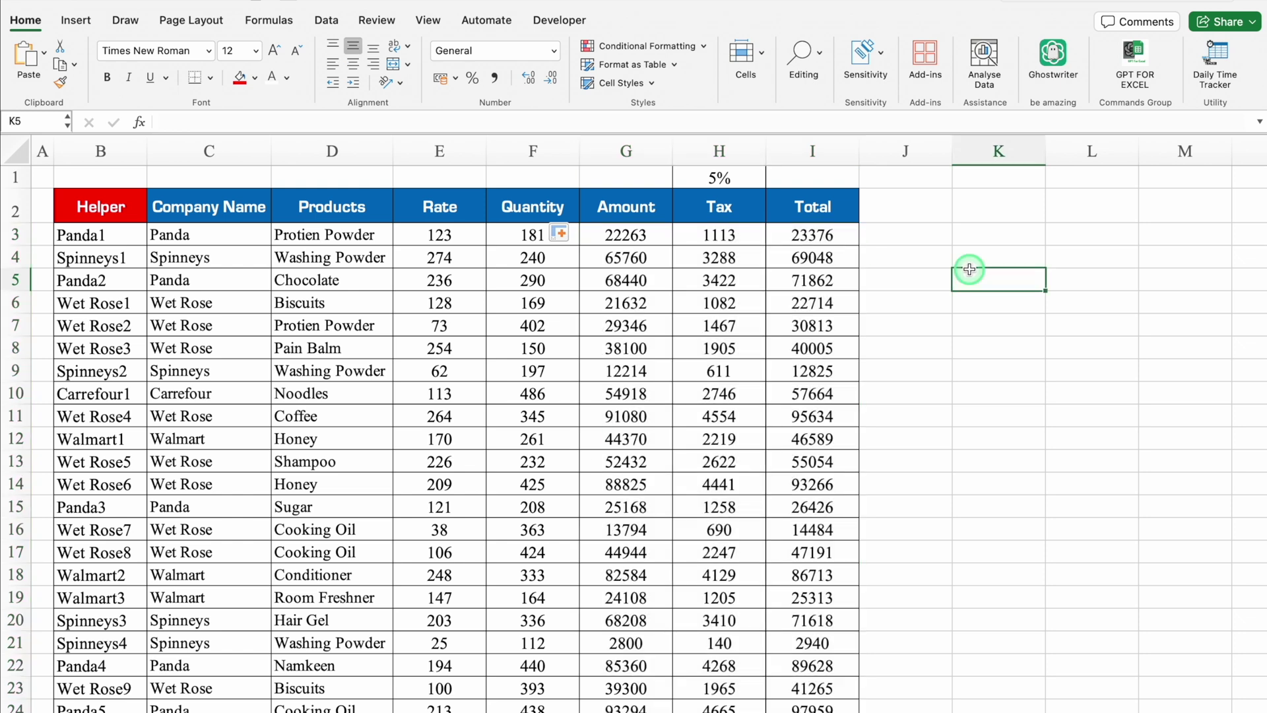
- Hide the sheet gridlines
left_click(430, 21)
left_click(465, 64)
key("Return")
left_click(732, 178)
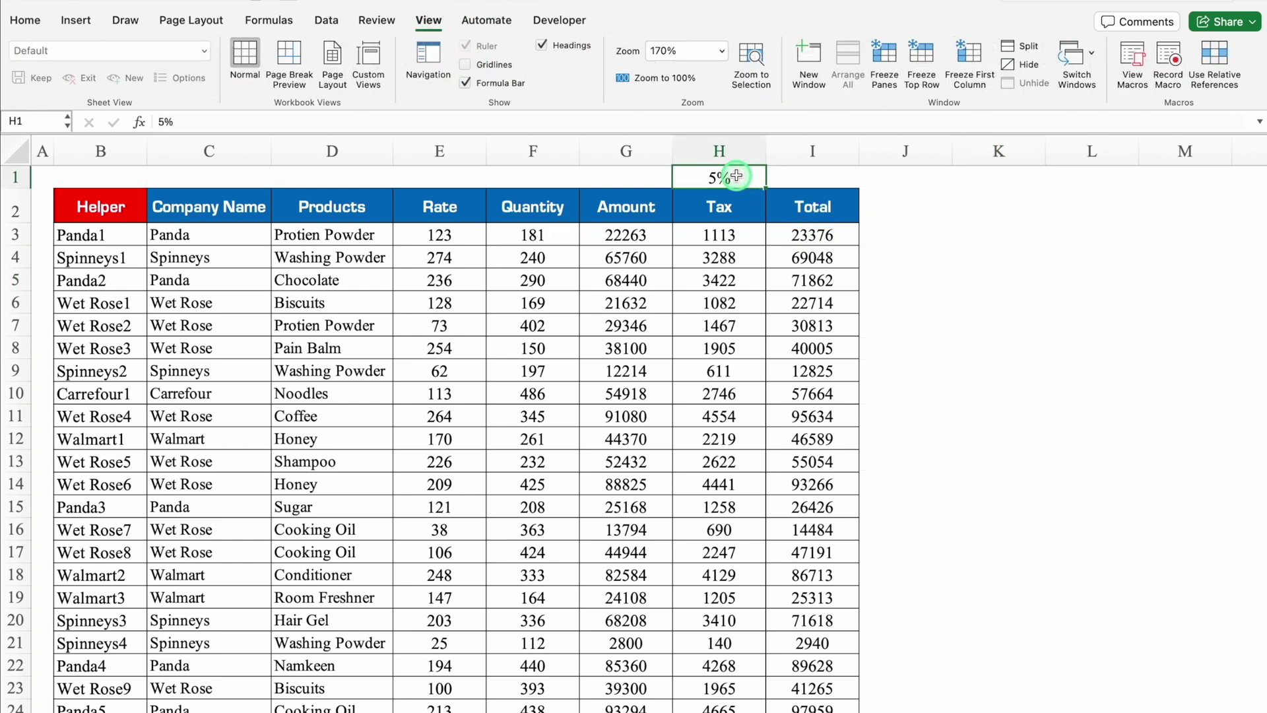
left_click(952, 280)
- Freeze the top two rows using C3 as the freeze point
left_click(195, 234)
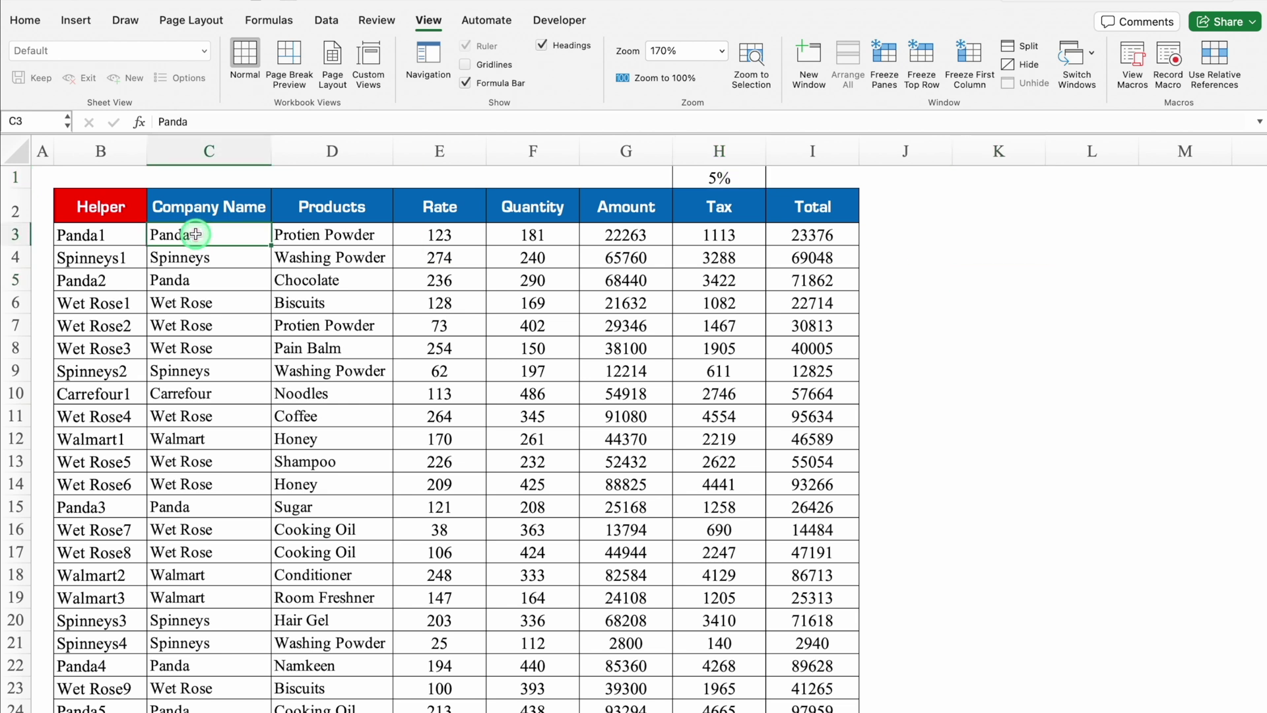
left_click(883, 66)
left_click(1259, 455)
left_click_drag(1259, 456, 1260, 644)
scroll(1260, 643, "up", 15)
- Copy header row C2:I2 and select C6 on the blank worksheet
left_click_drag(176, 205, 321, 206)
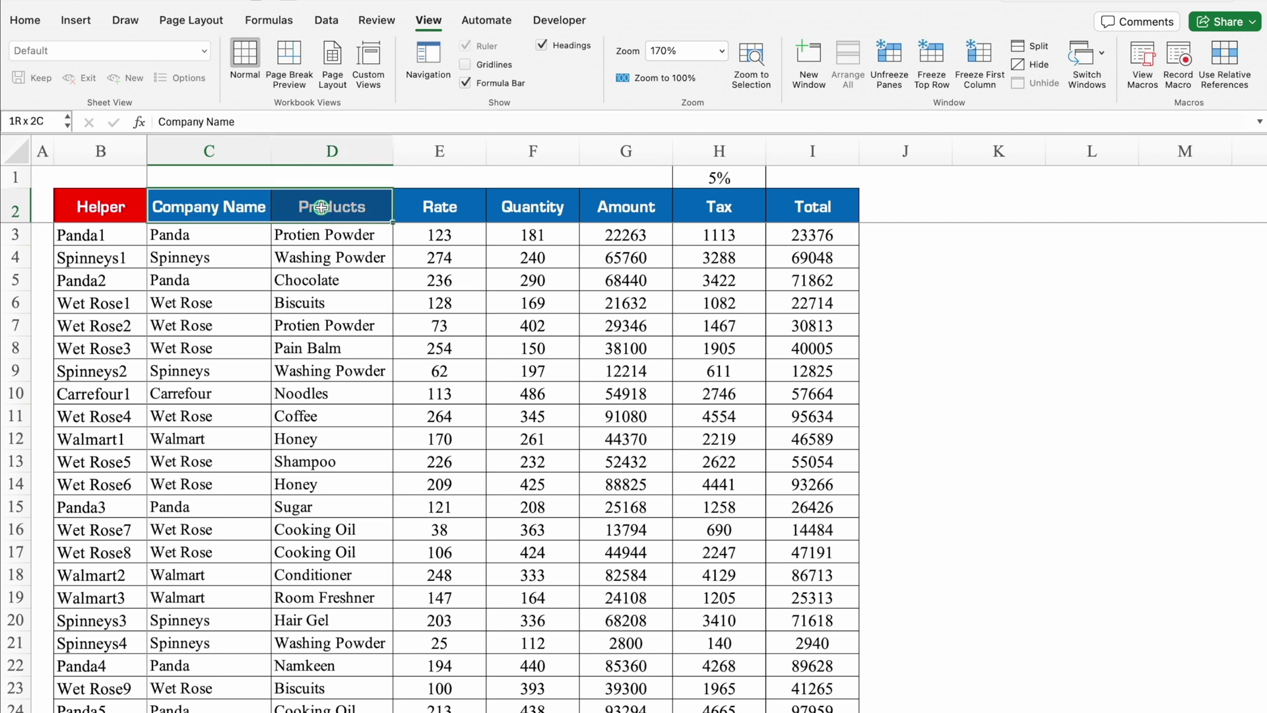
left_click_drag(387, 212, 801, 205)
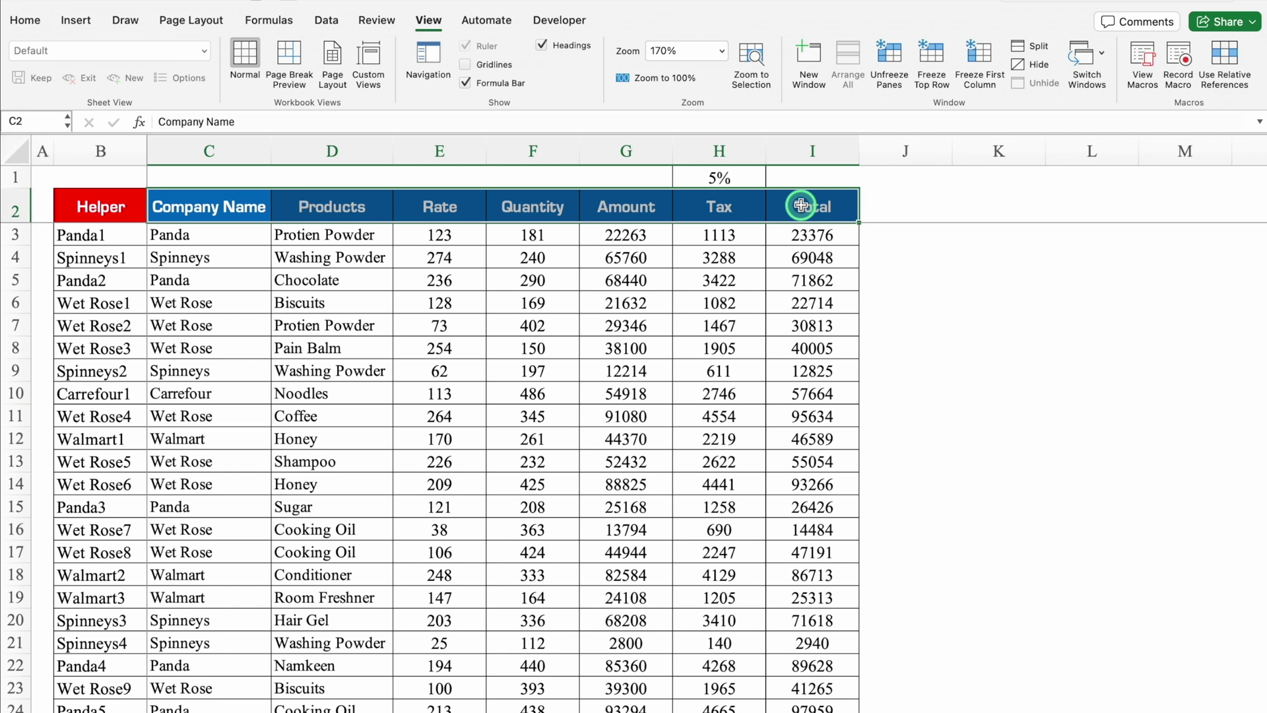
key("super+c")
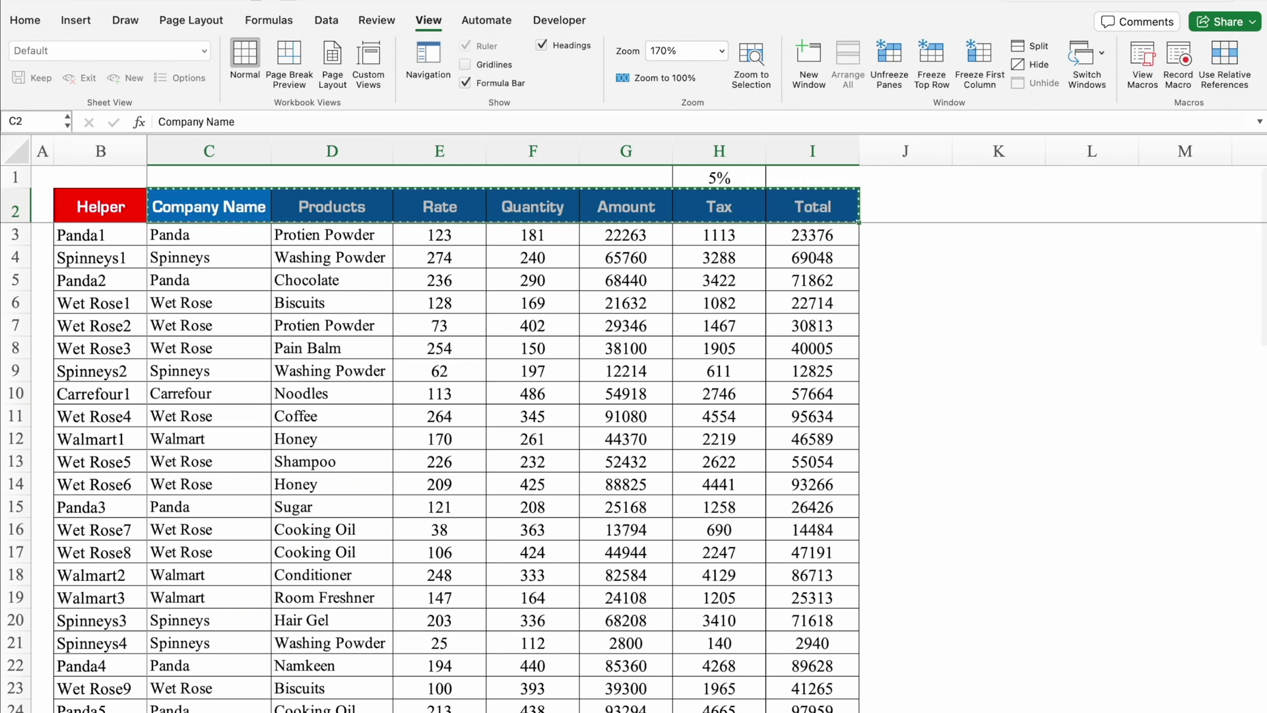
key("ctrl+Page_Down")
left_click(222, 290)
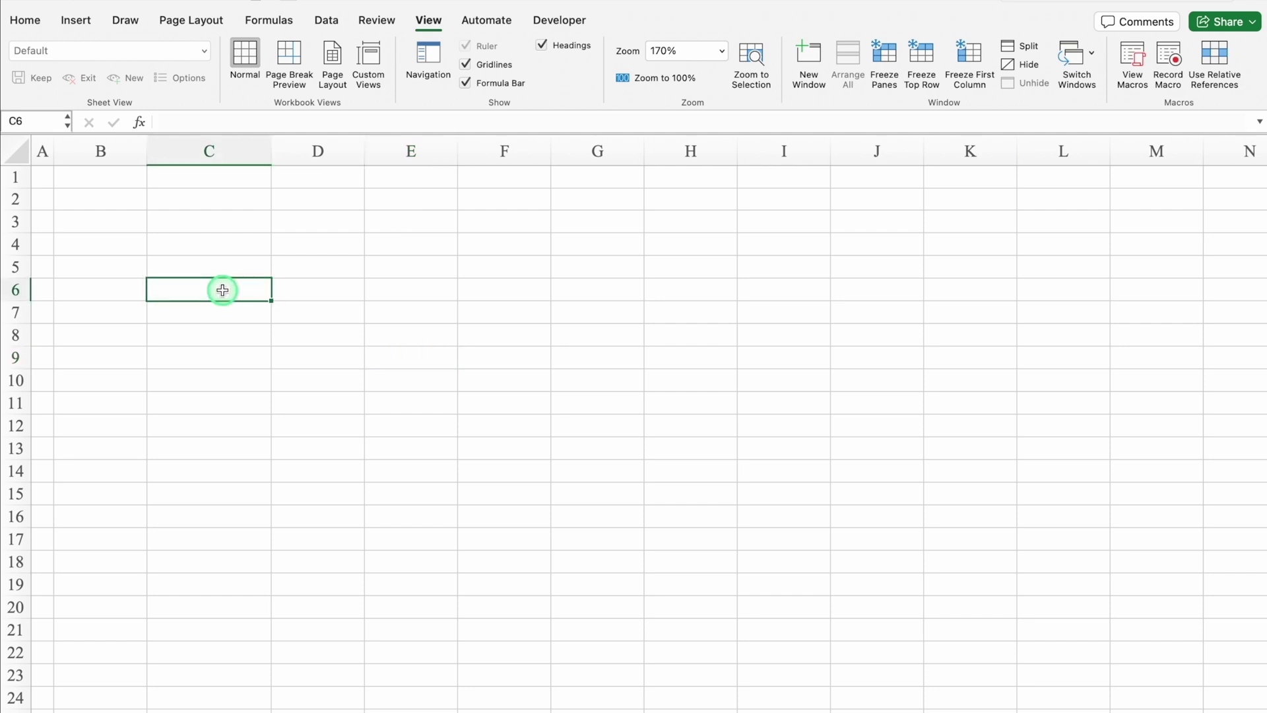
- Paste the headers into row 6, make it taller, and type Helper in B6
key("super+v")
left_click_drag(20, 301, 25, 312)
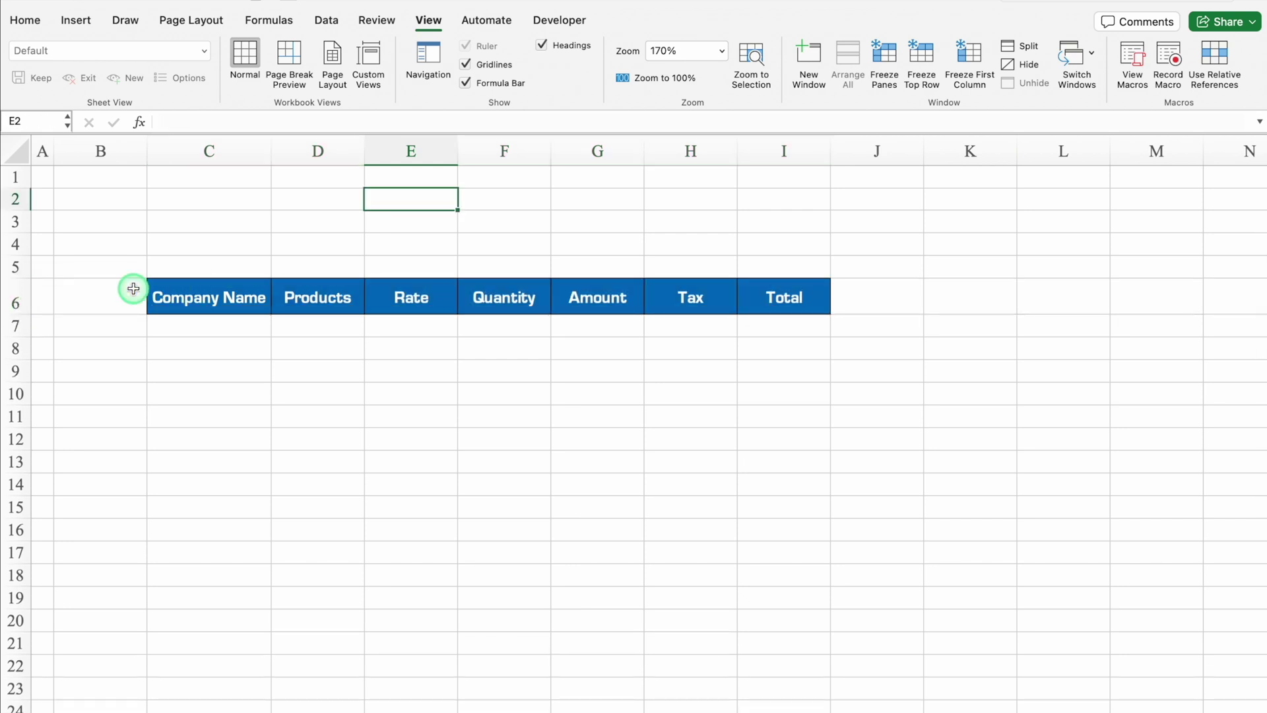
left_click(116, 286)
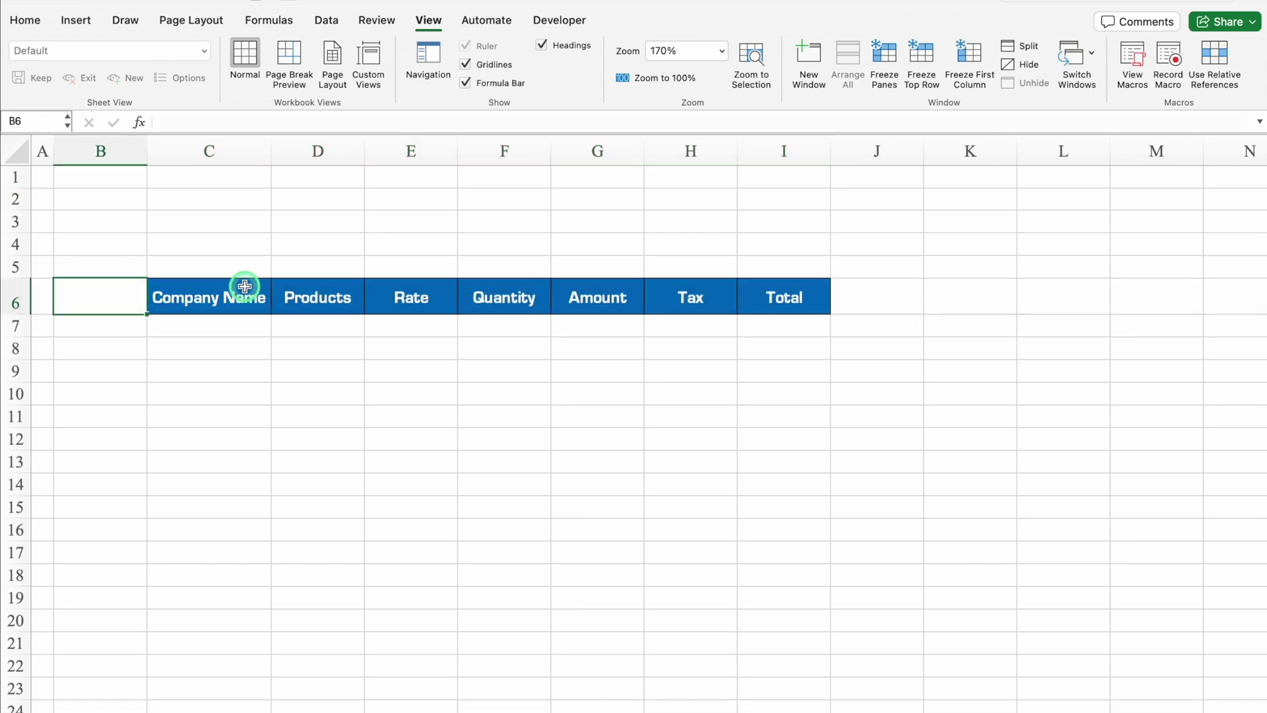
type("Helper")
key("Return")
- Copy the blue header formatting onto the Helper cell and fill it red
left_click(220, 293)
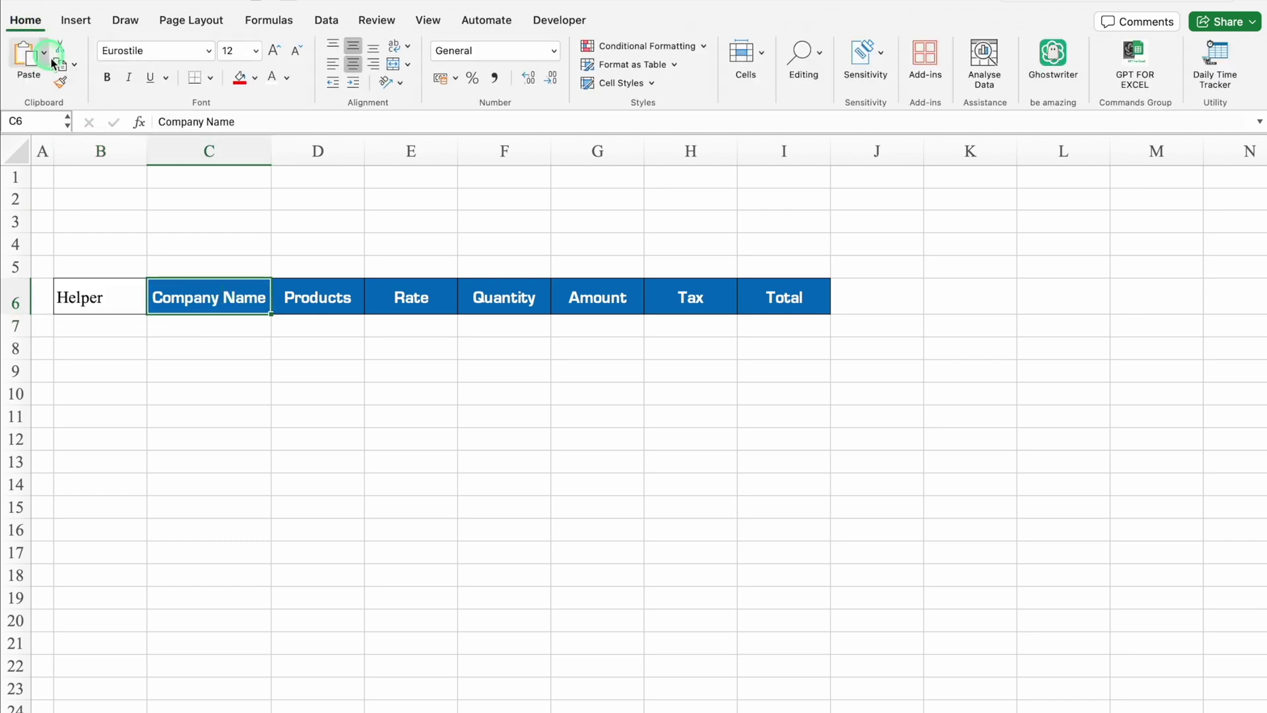
left_click(60, 84)
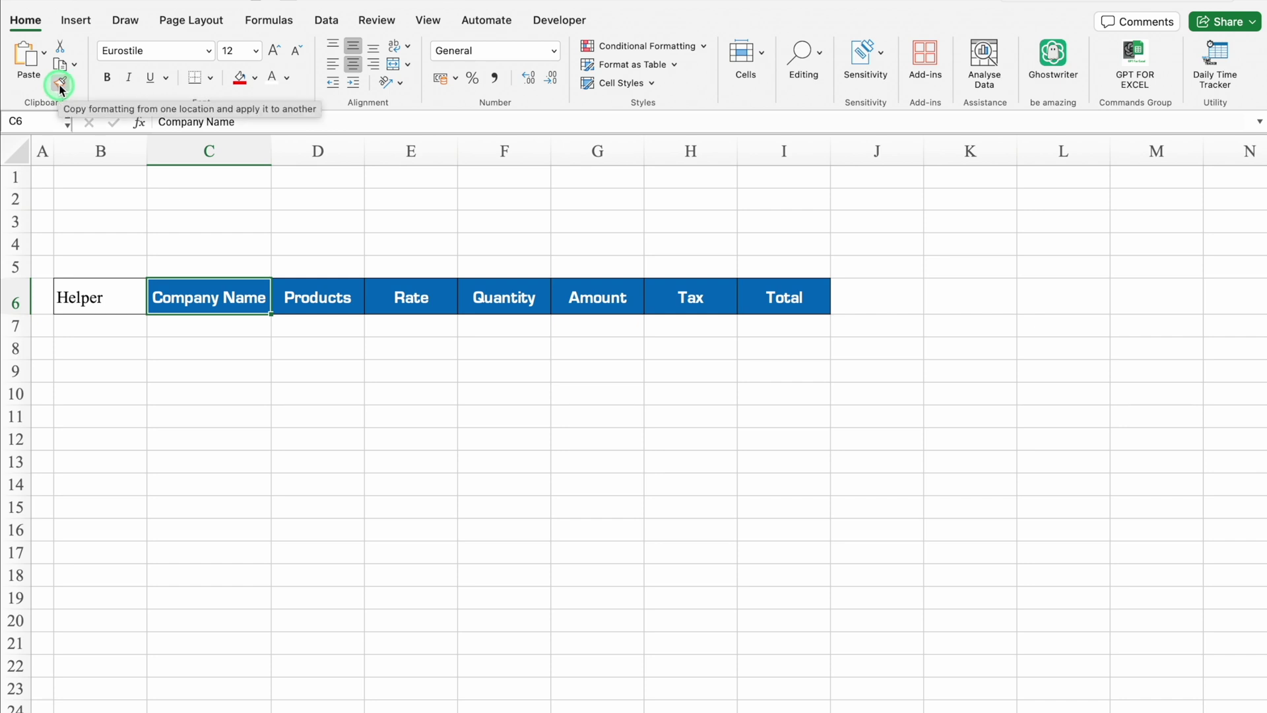
left_click(60, 84)
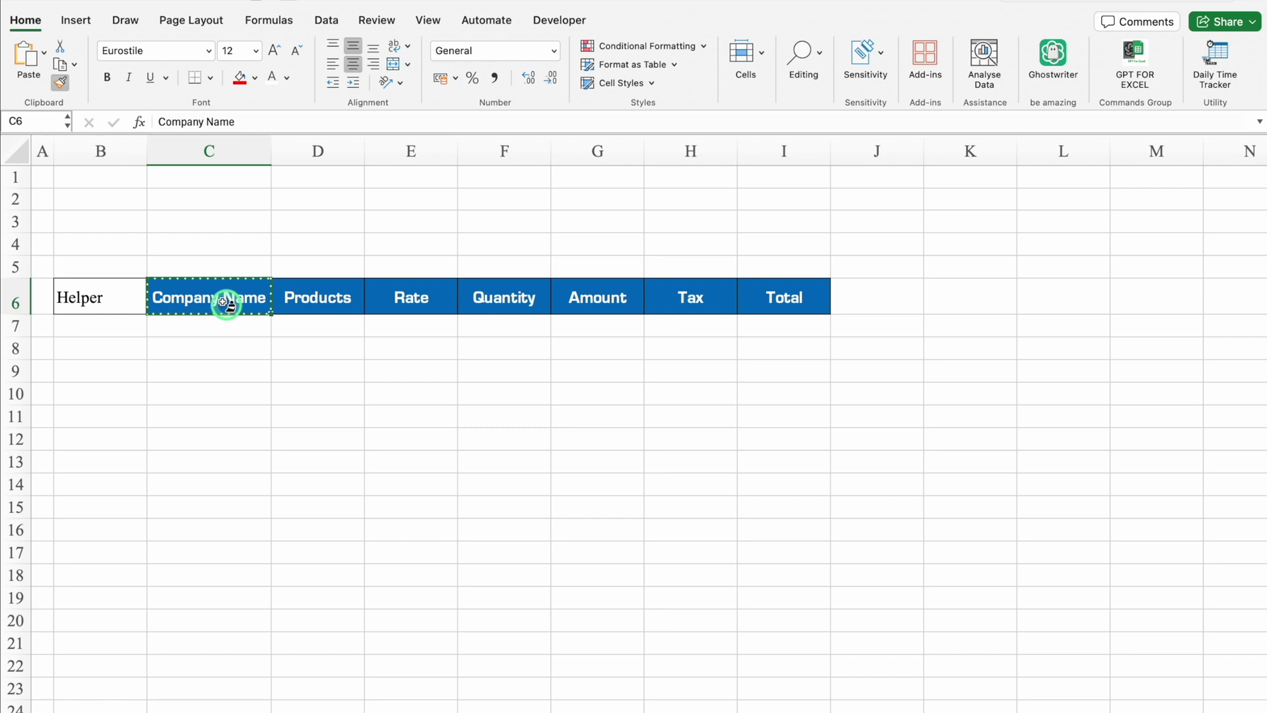
left_click(113, 300)
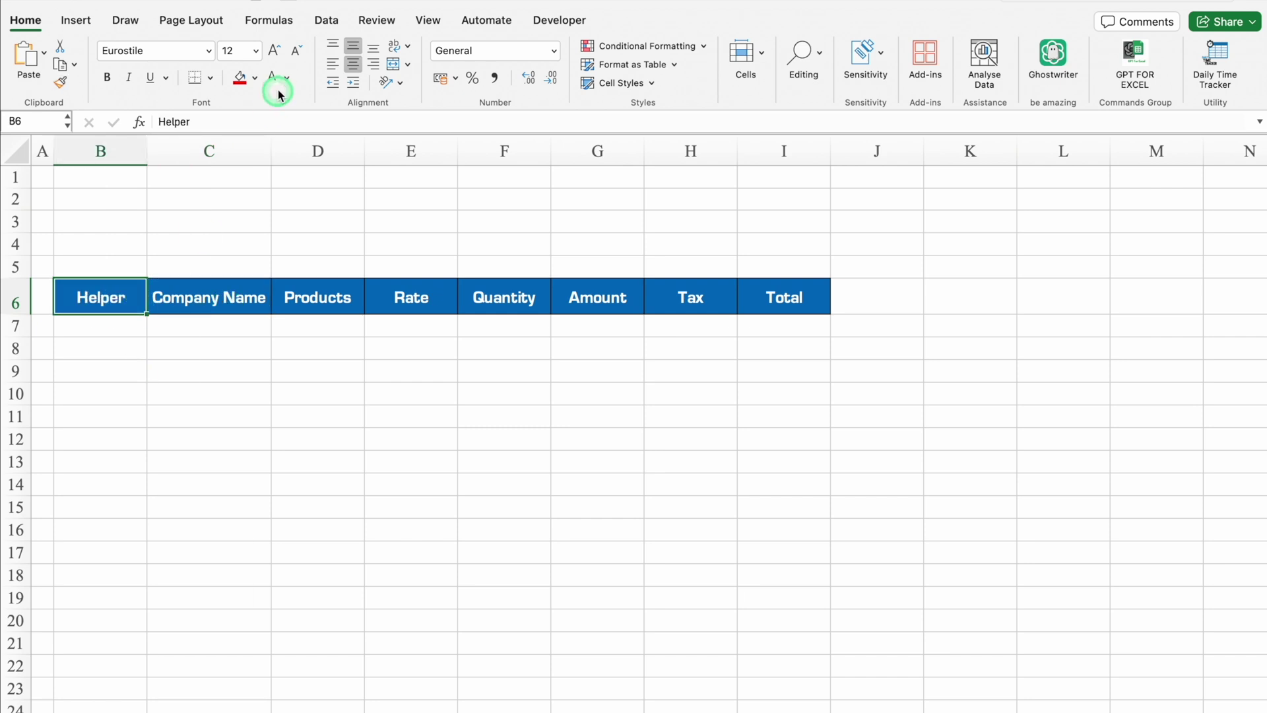
left_click(240, 82)
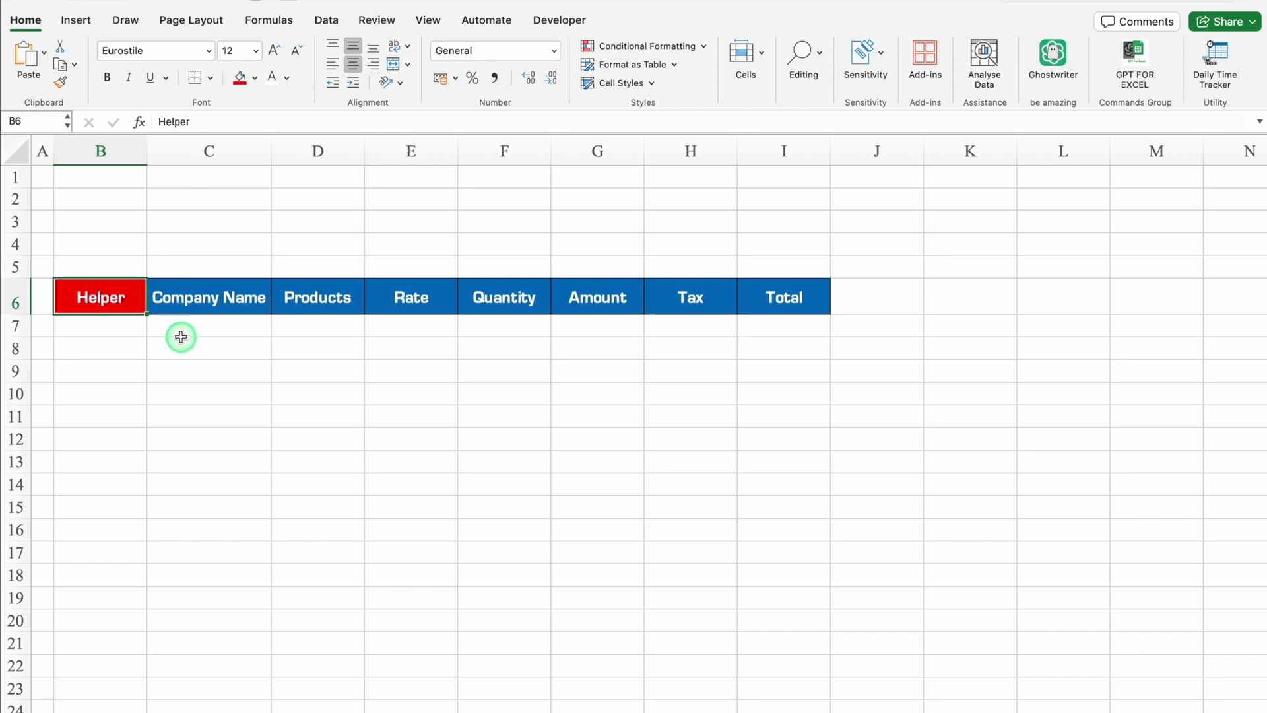
- Fill column B below Helper with a 1, 2, 3… series
key("Return")
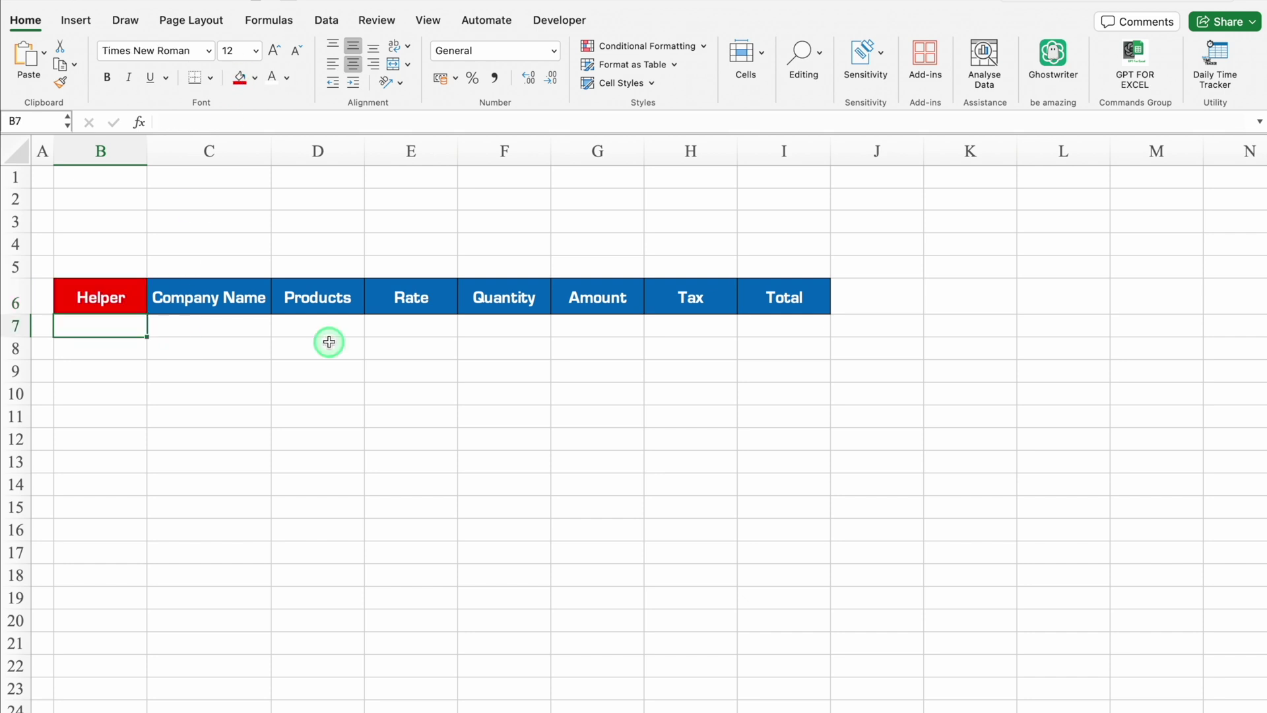
left_click_drag(147, 337, 147, 620)
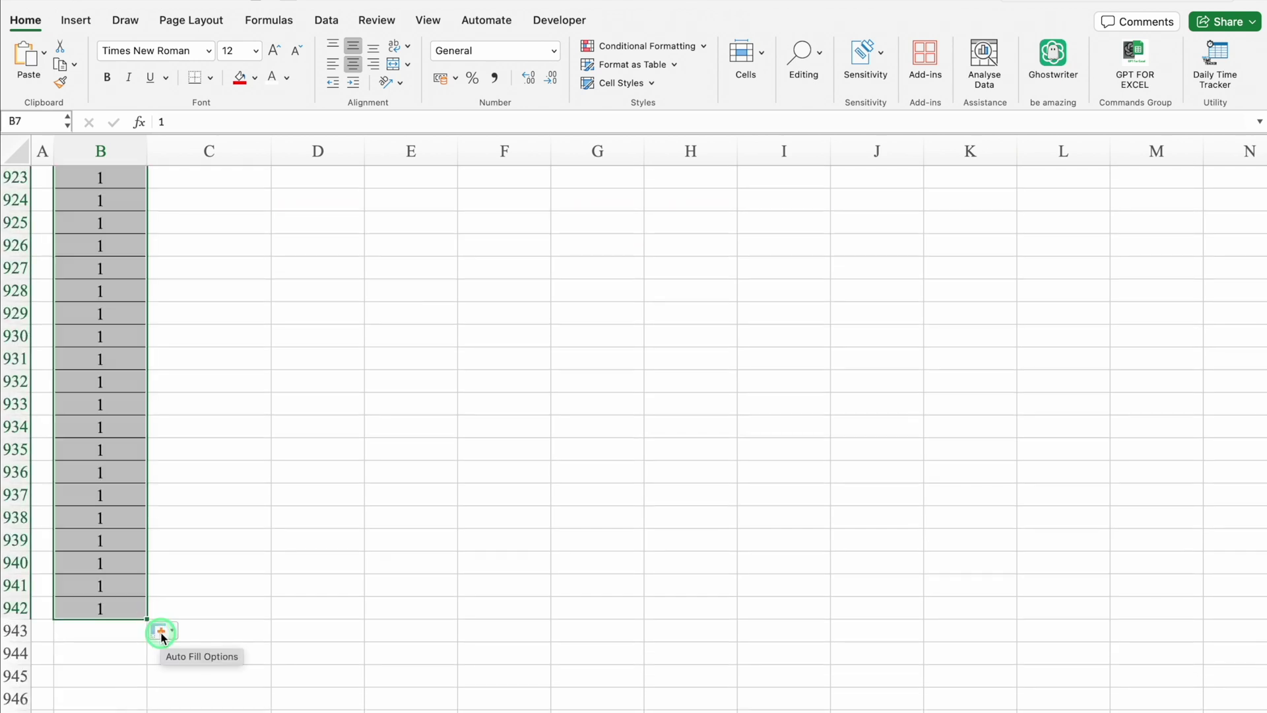
left_click(161, 632)
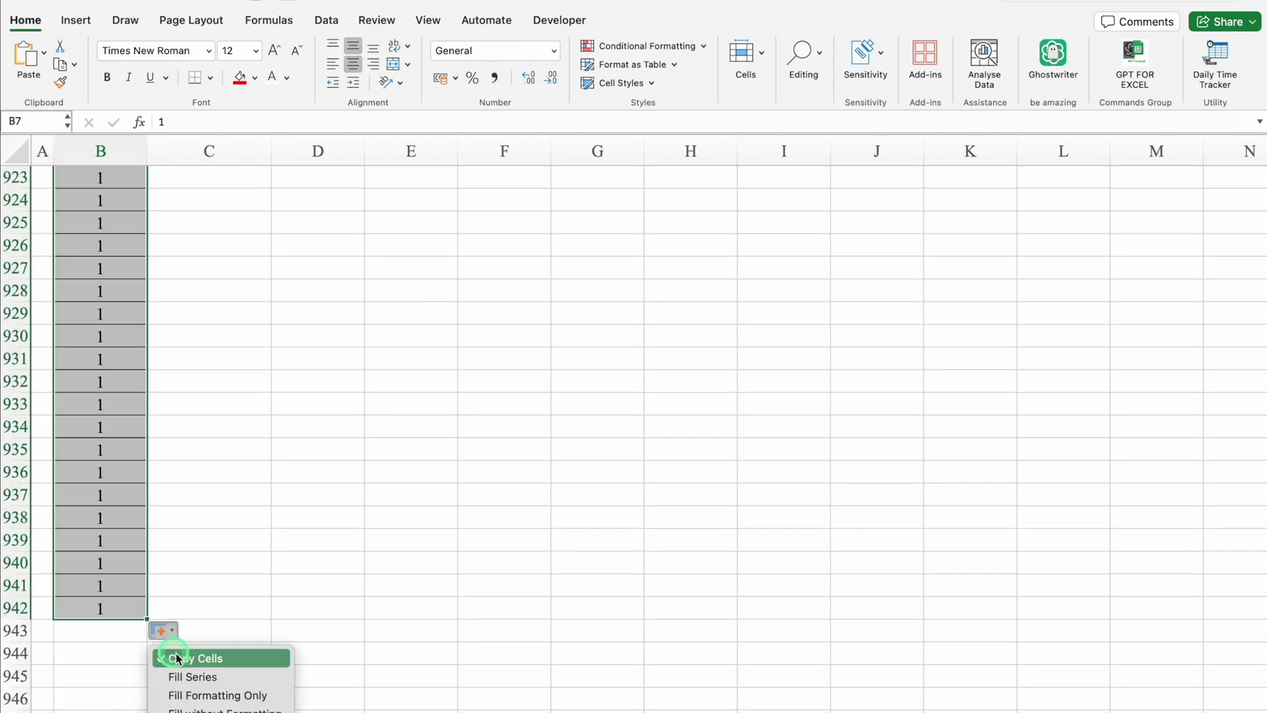
left_click(198, 677)
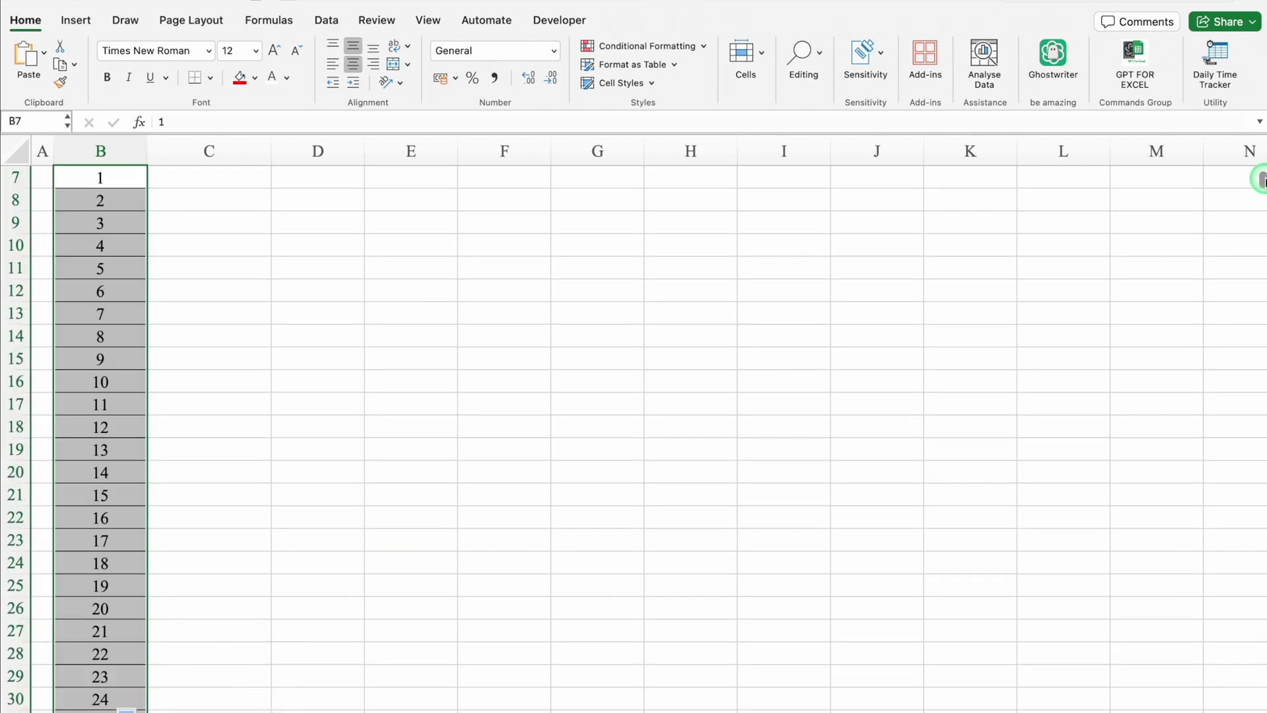
scroll(455, 522, "up", 3)
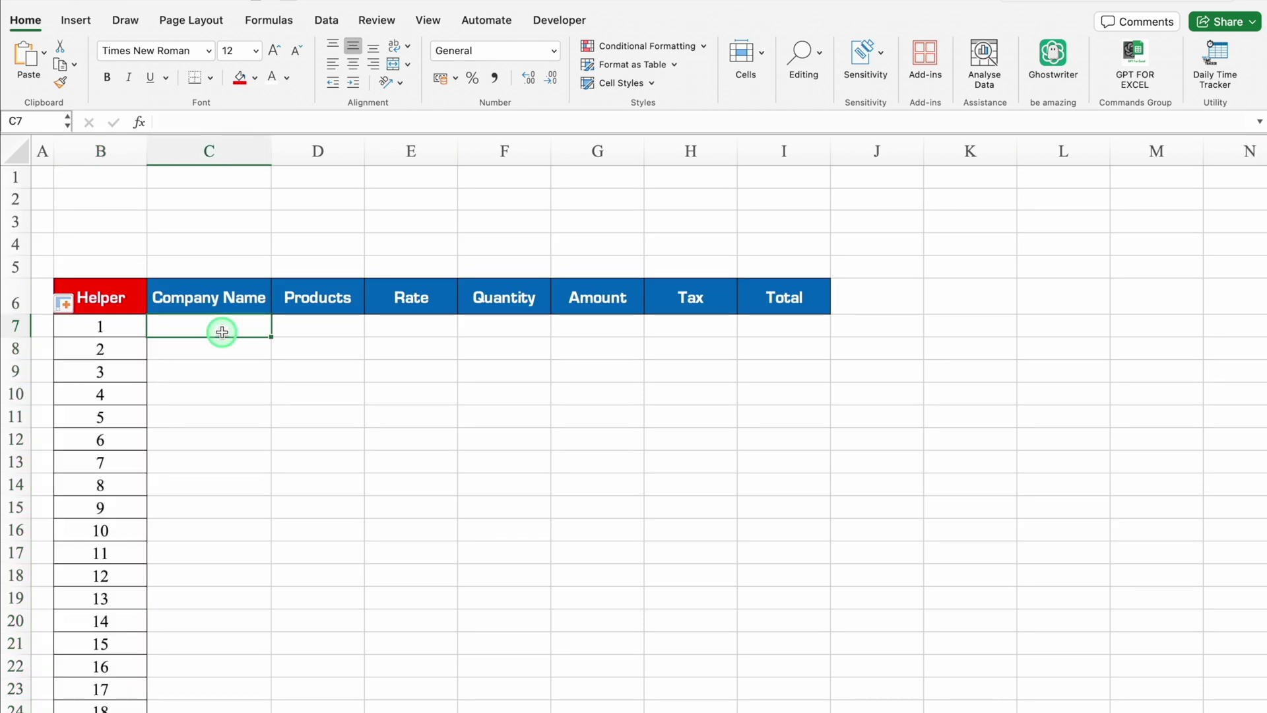
left_click(106, 151)
- Hide the Helper column B and type Search in C3
right_click(114, 151)
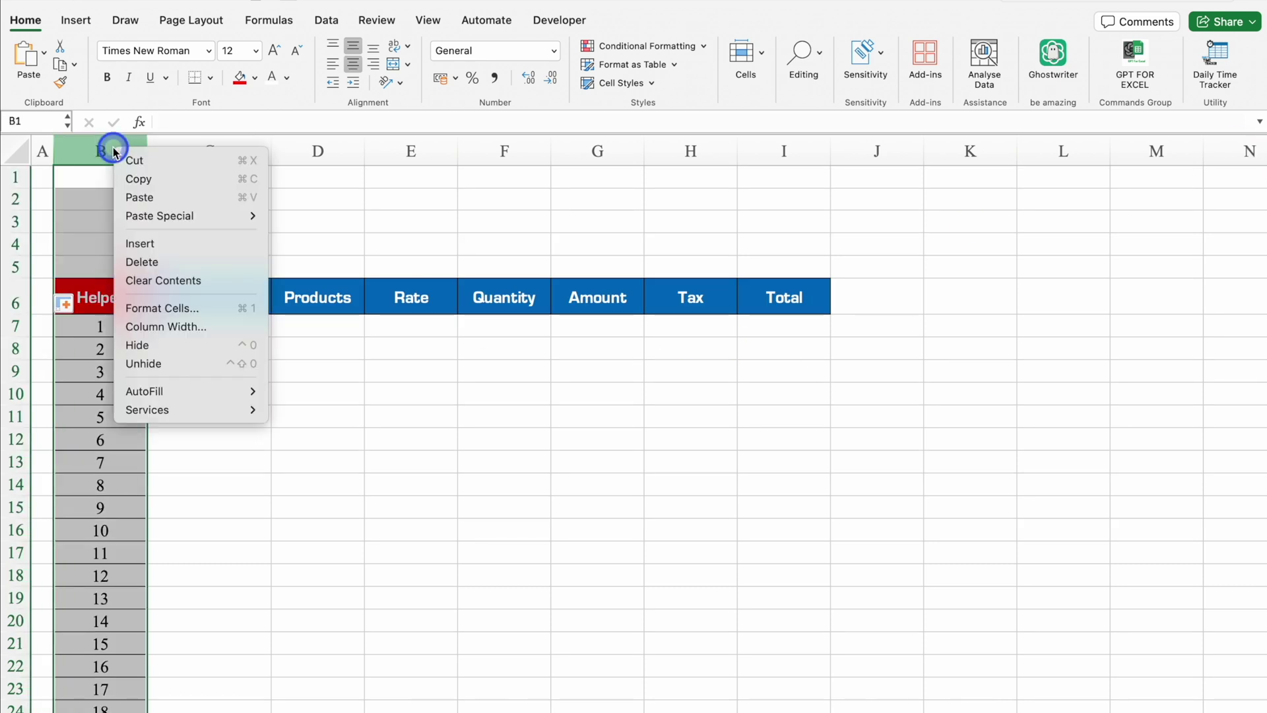
left_click(168, 345)
left_click(172, 206)
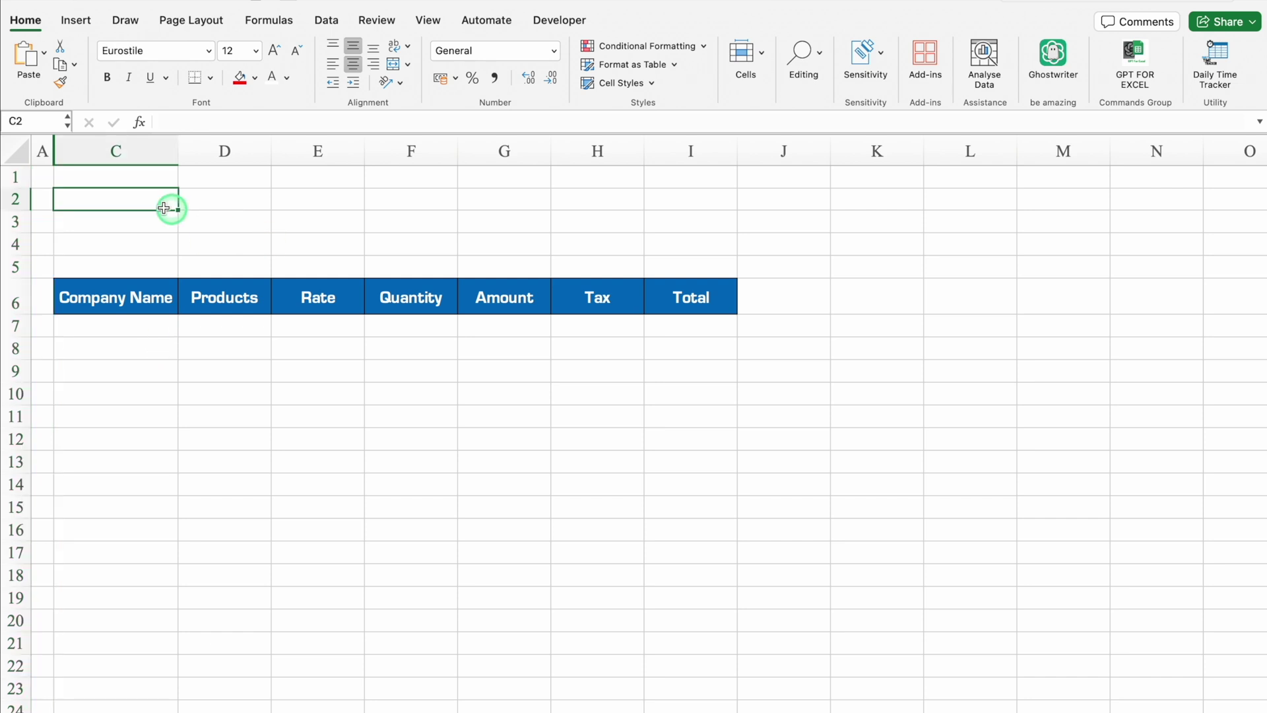
left_click(119, 221)
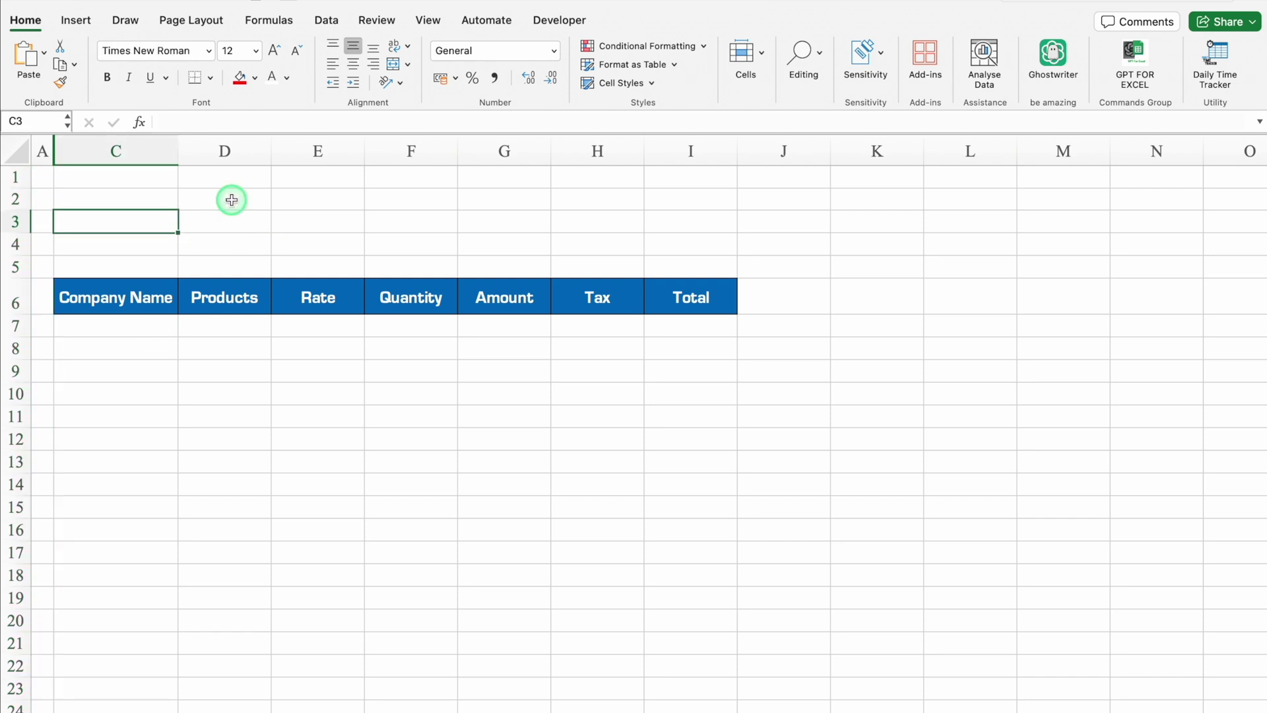
type("Search")
key("Return")
- Make row 3 taller, set it to Eurostile, and centre its text
left_click_drag(22, 233, 20, 248)
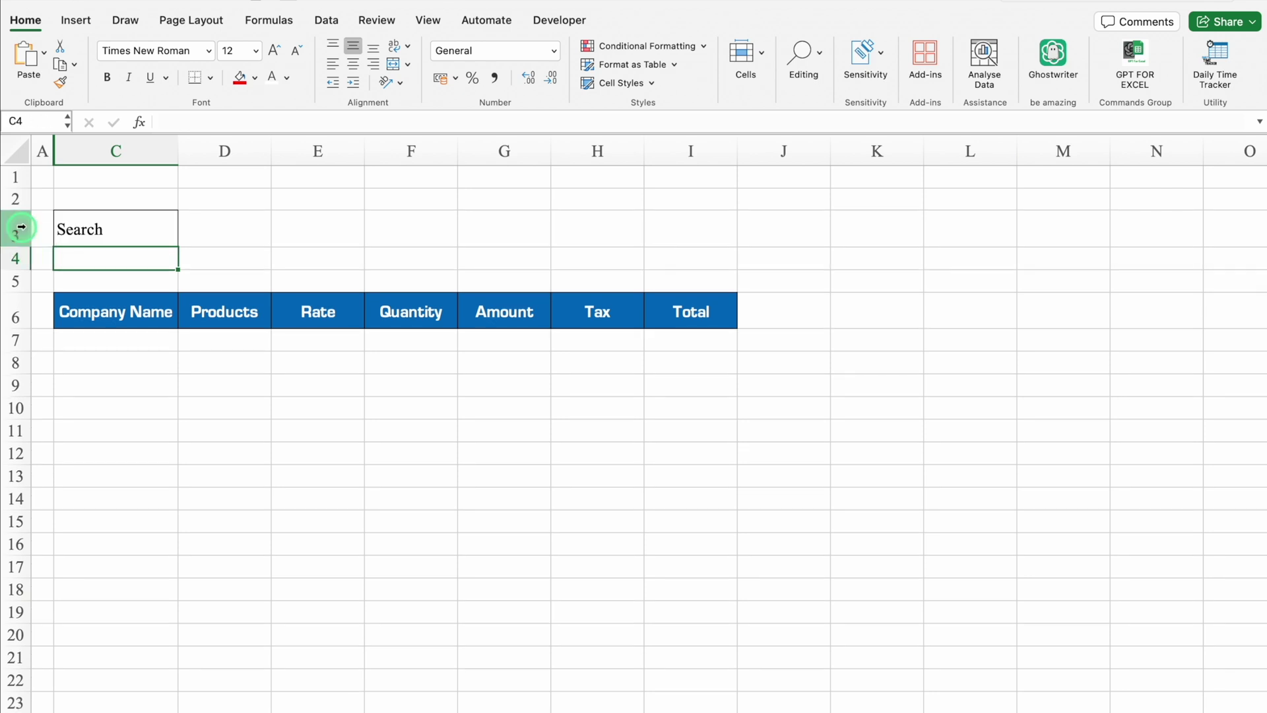
left_click(22, 226)
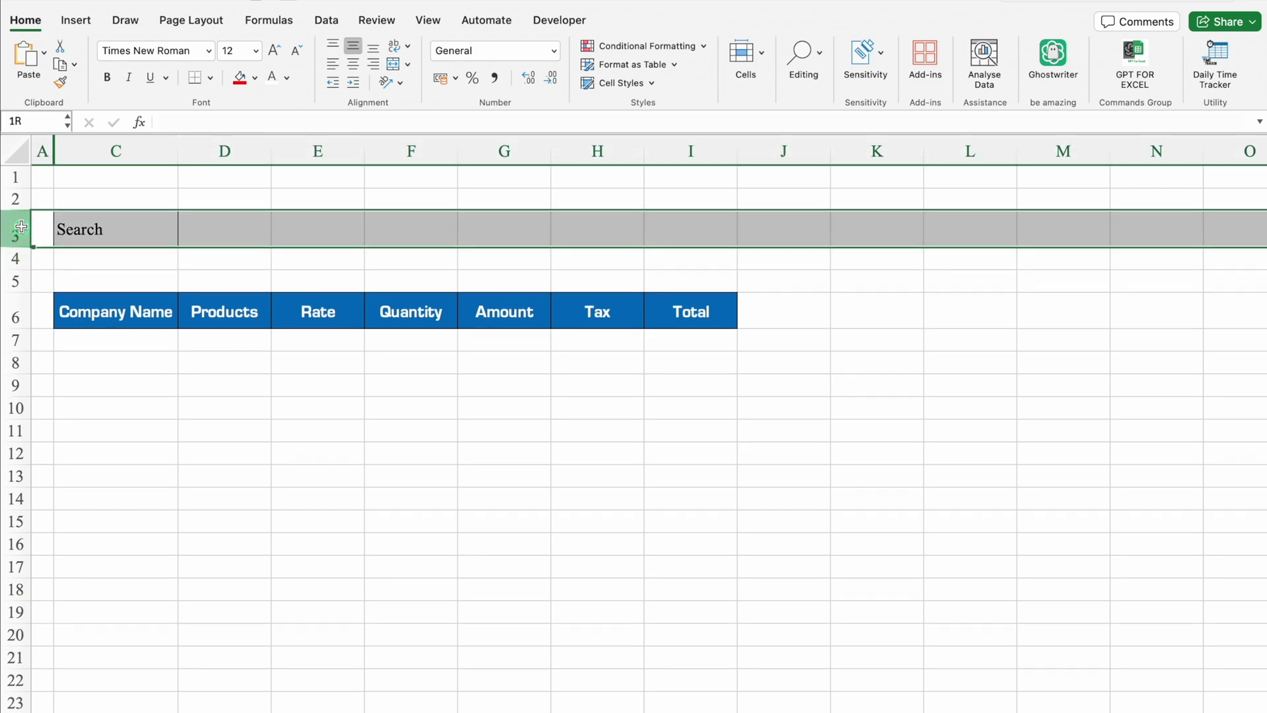
left_click(209, 52)
mouse_move(294, 193)
left_click(481, 256)
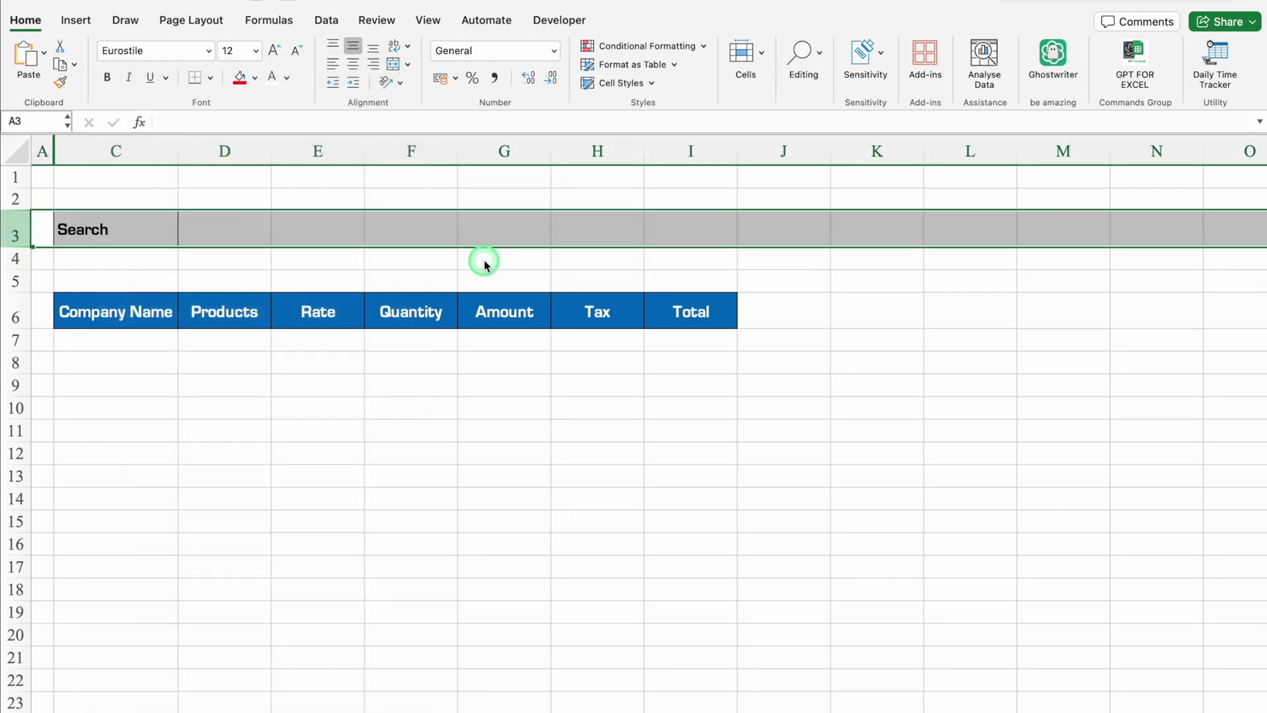
left_click(353, 64)
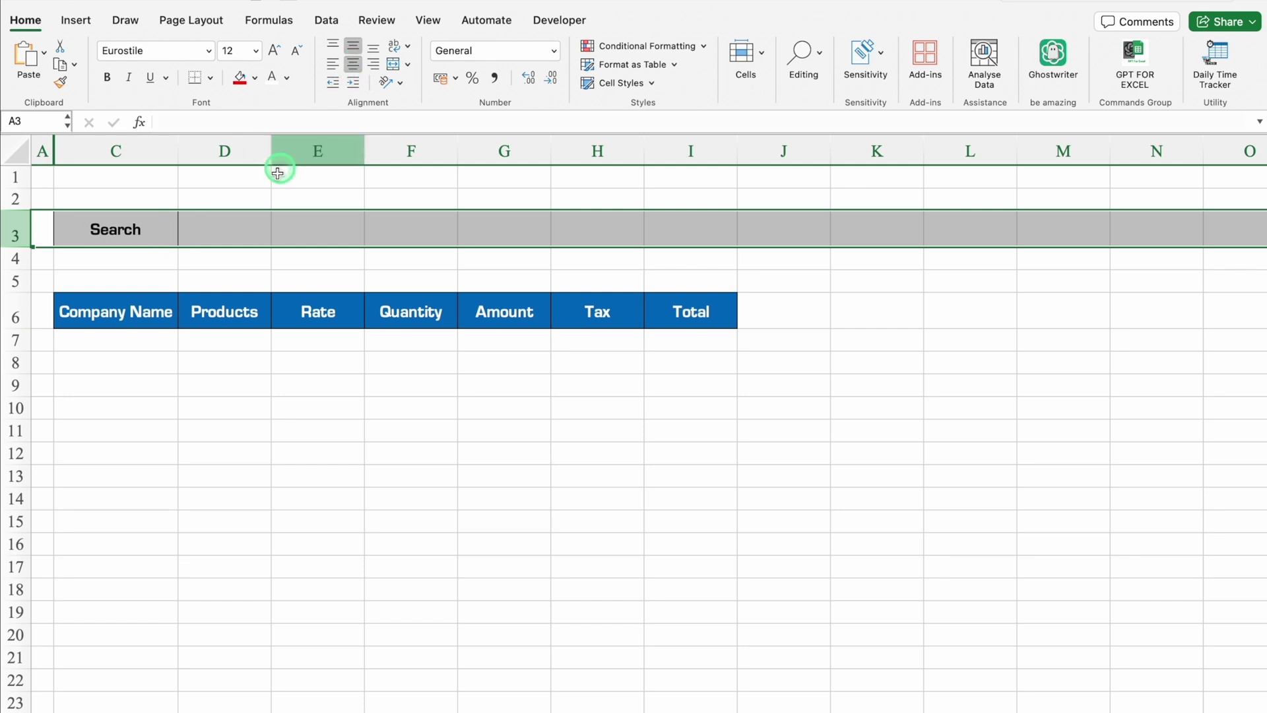
- Merge and centre D3:E3 as the search box and widen column D
left_click(238, 228)
left_click_drag(238, 228, 304, 230)
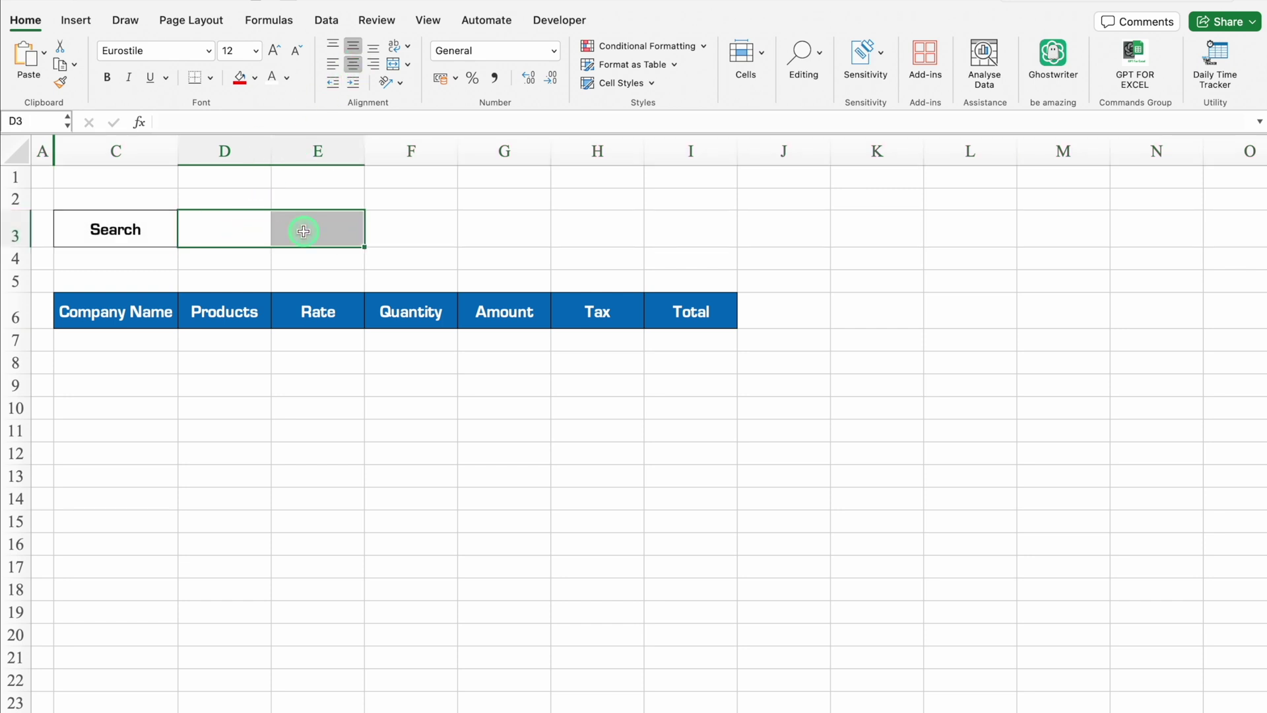
left_click(394, 64)
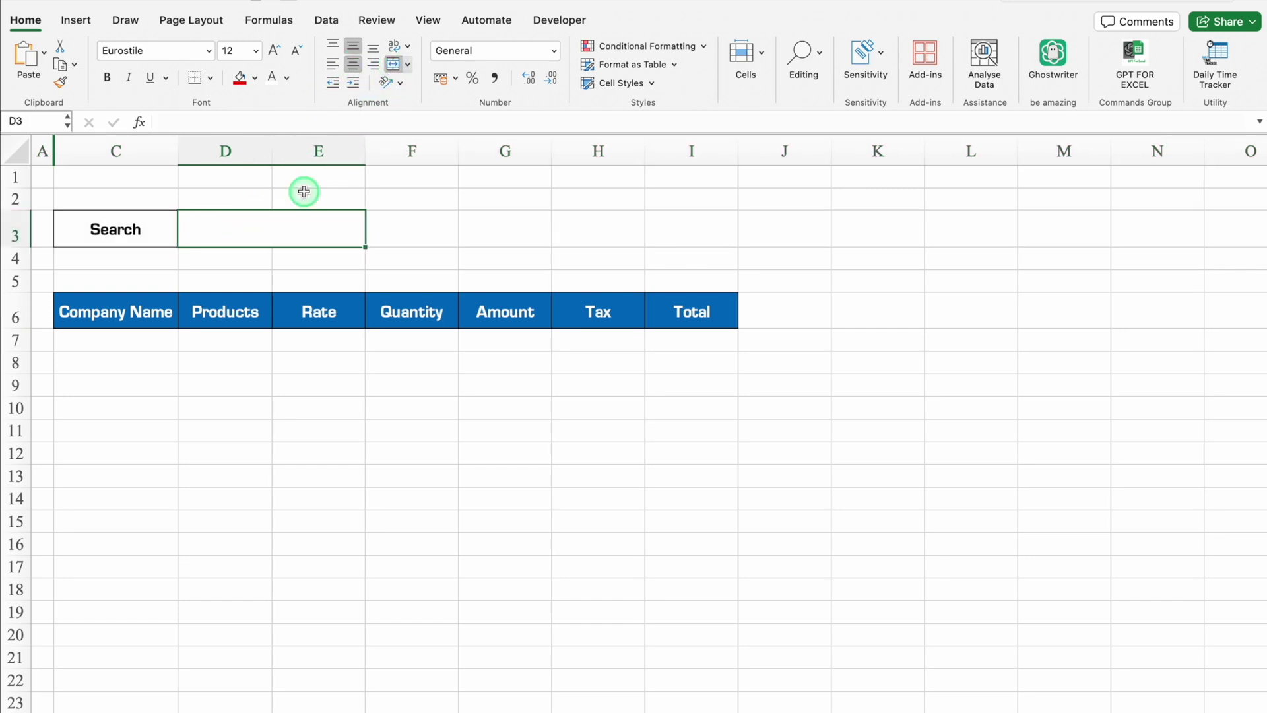
left_click_drag(272, 146, 366, 166)
left_click(315, 340)
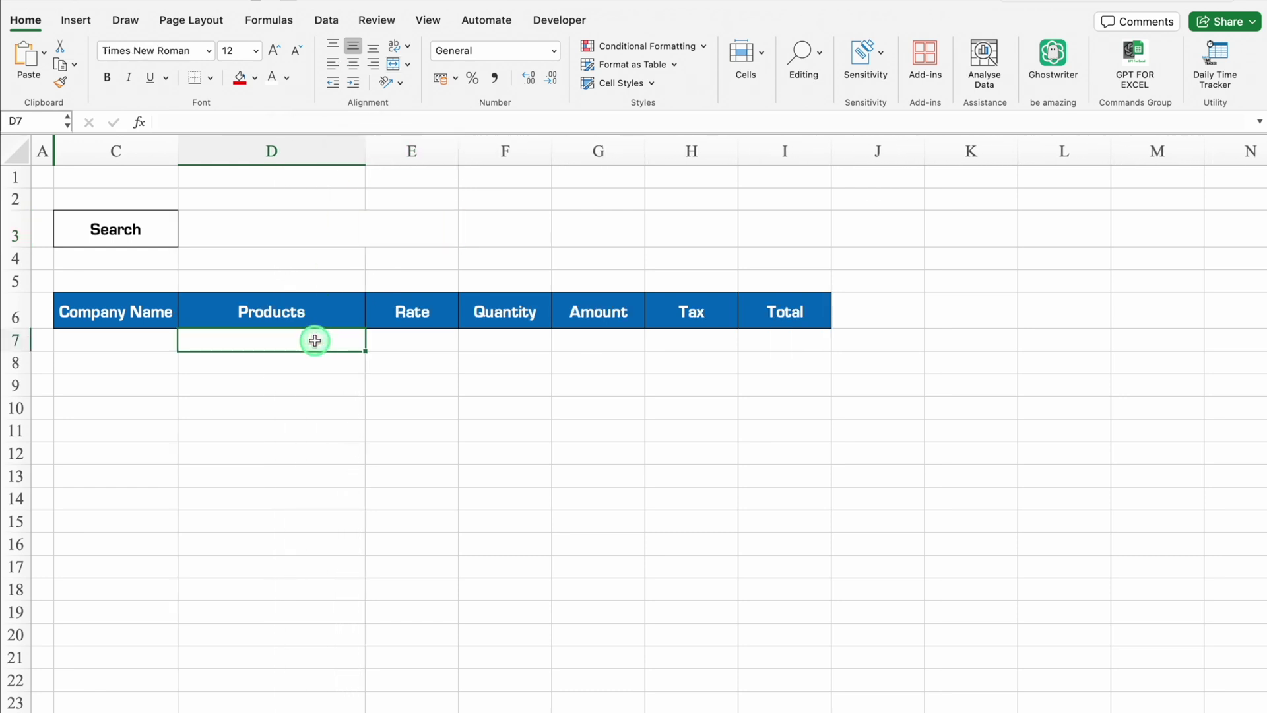
left_click(368, 228)
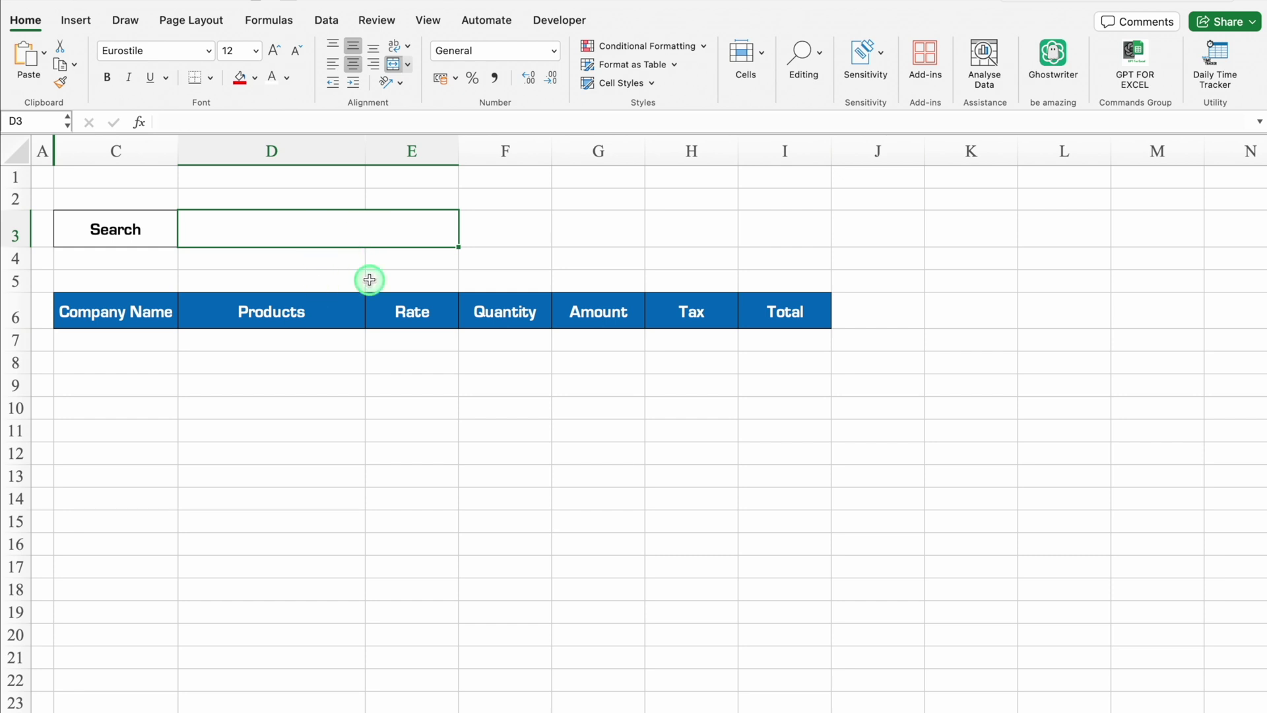
- Type a test letter g in the search box and give D3:E3 all borders
type("g")
key("Return")
left_click(370, 232)
left_click(209, 77)
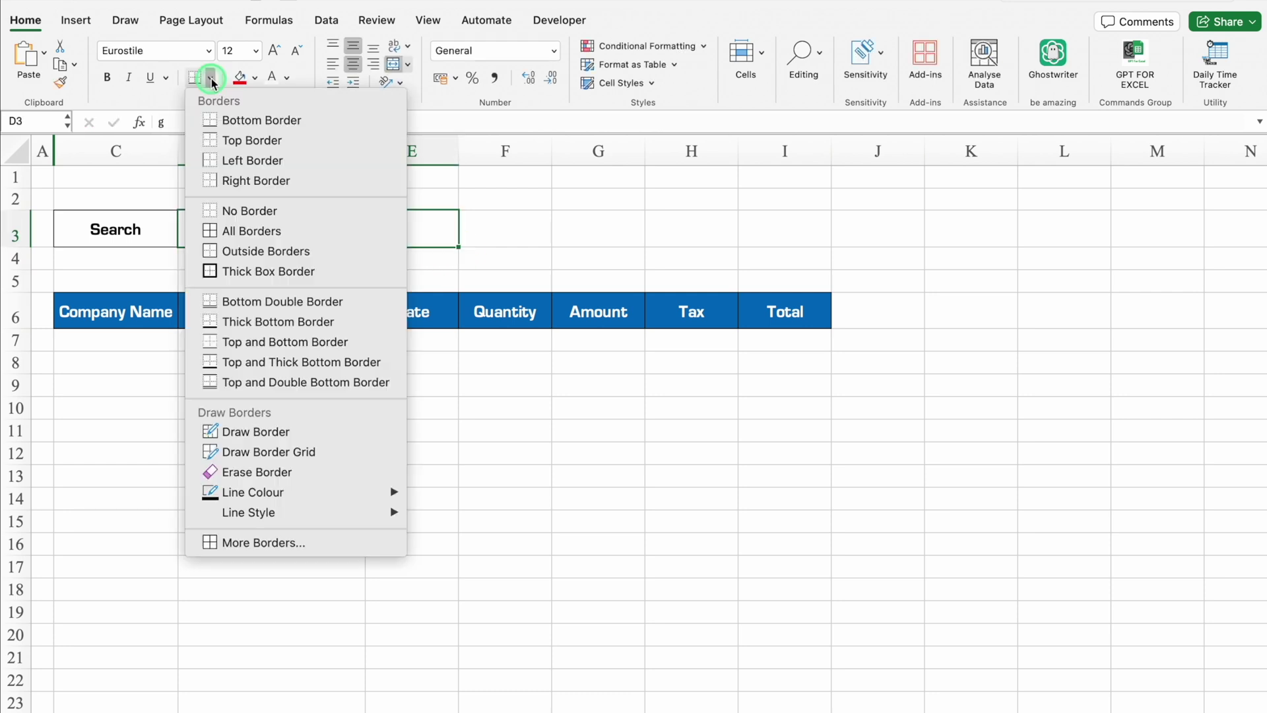
left_click(257, 231)
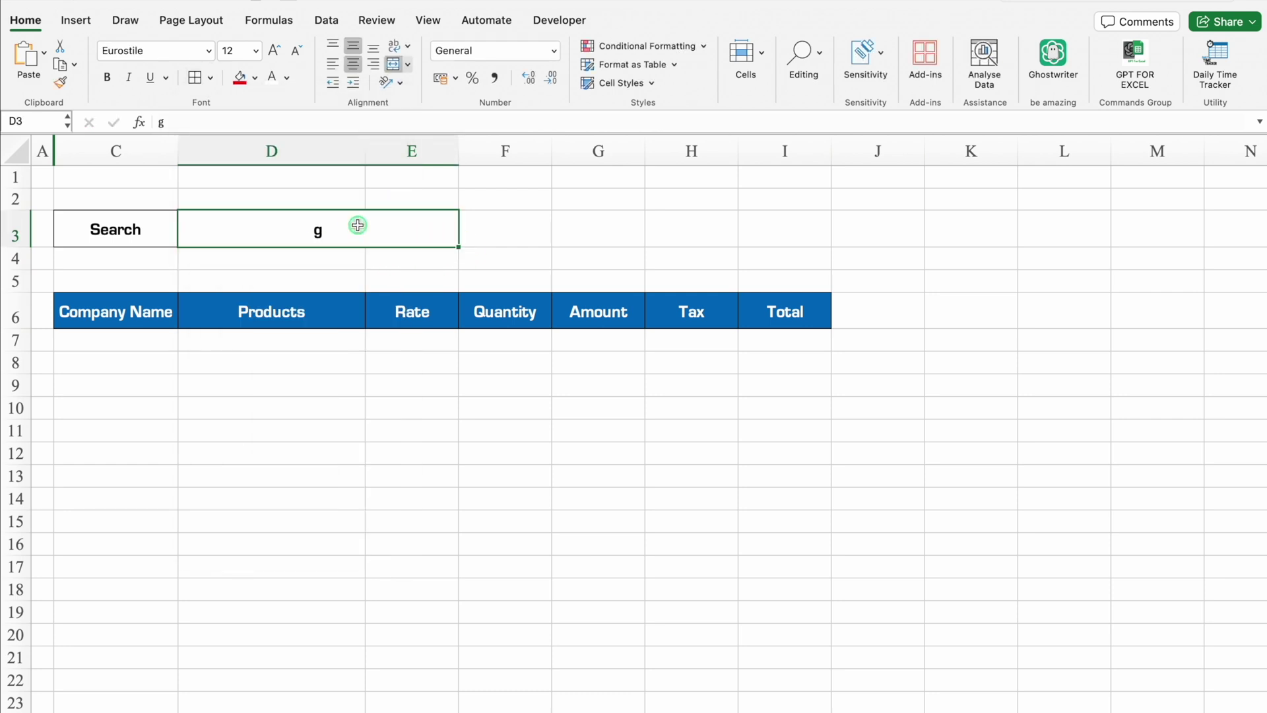
left_click(541, 226)
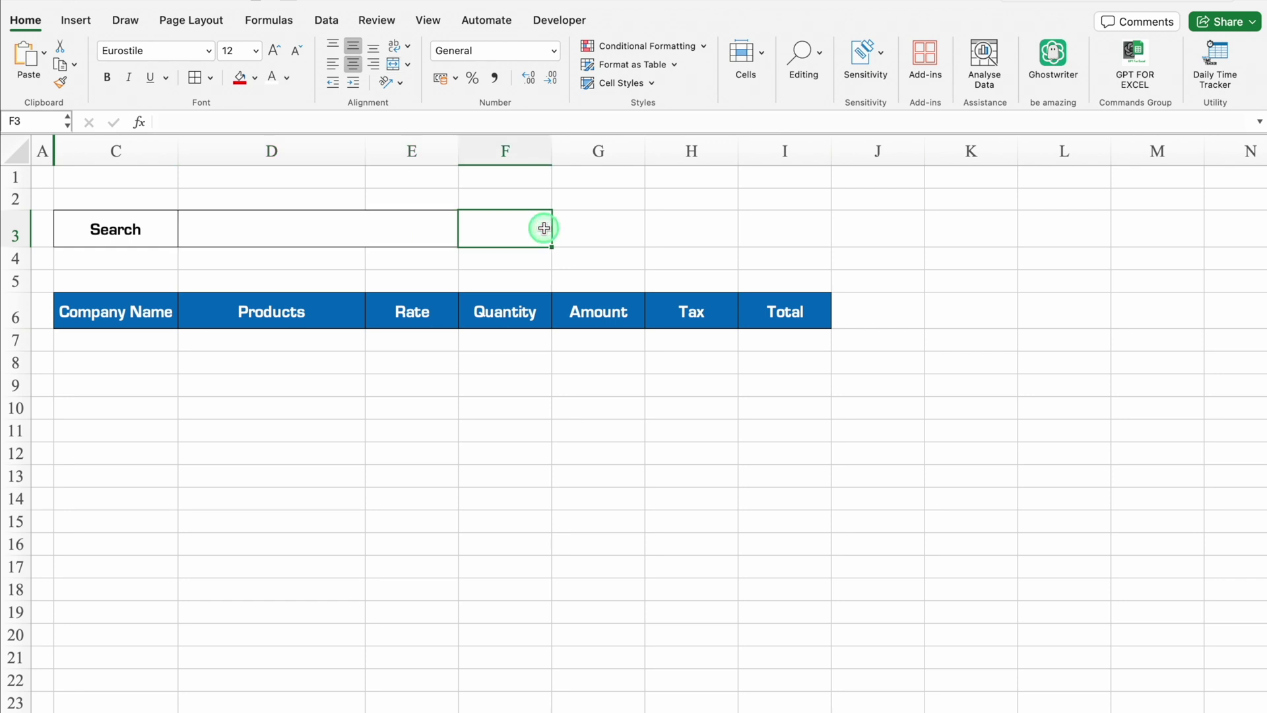
- Give the Search label C3 a red fill with white 16pt text
left_click(150, 223)
left_click(241, 91)
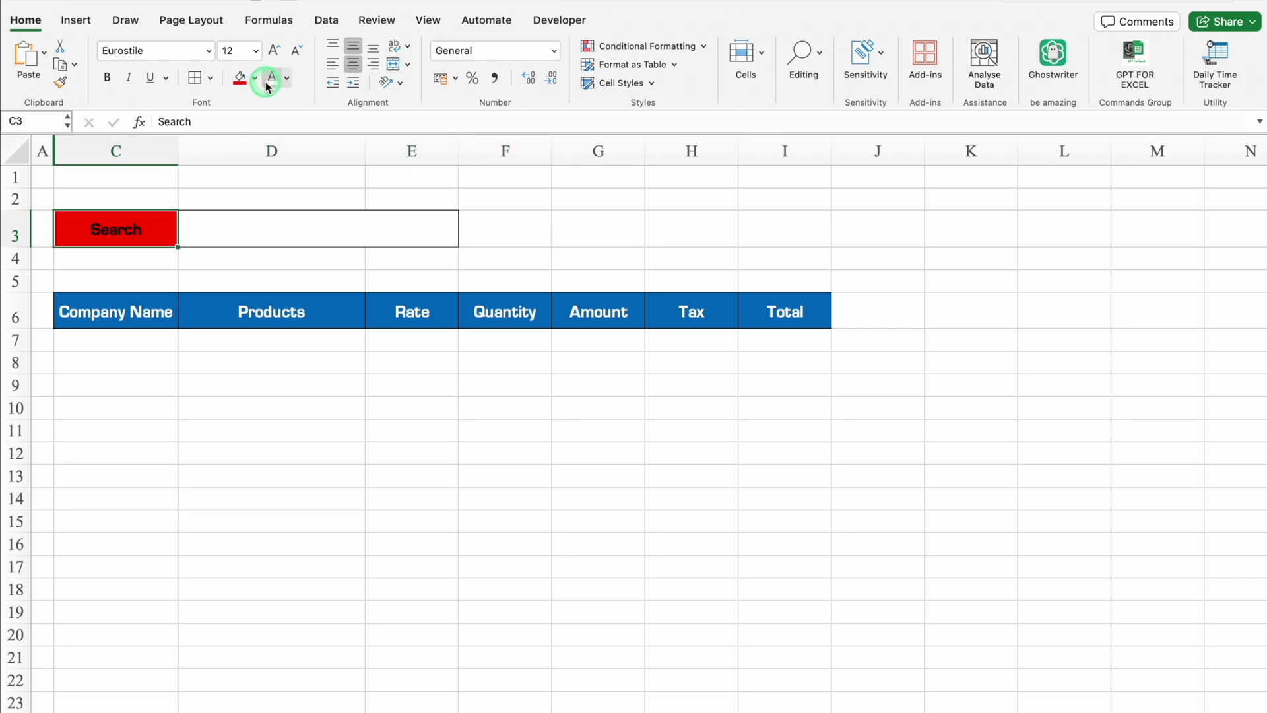
left_click(269, 82)
left_click(274, 51)
left_click(274, 51)
- Fill the D3:E3 search box gold with black 16pt text, then copy header cells C6:I6
left_click(237, 212)
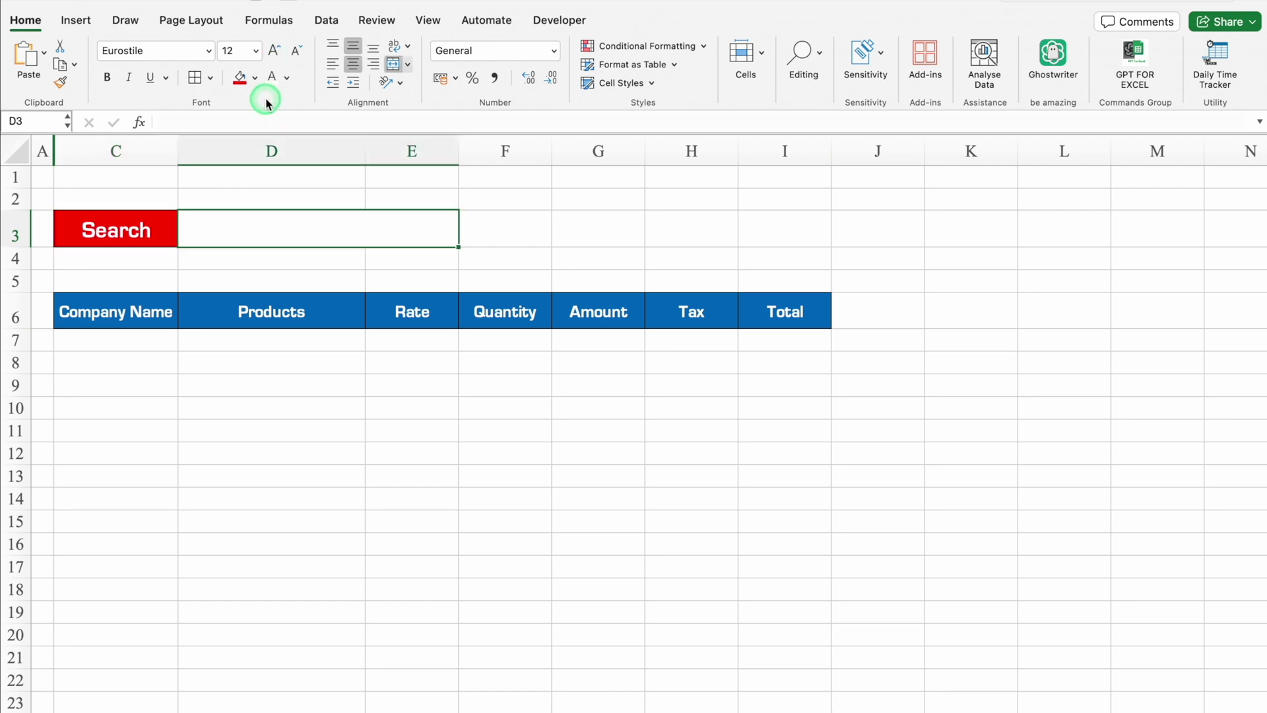
left_click(255, 78)
left_click(275, 266)
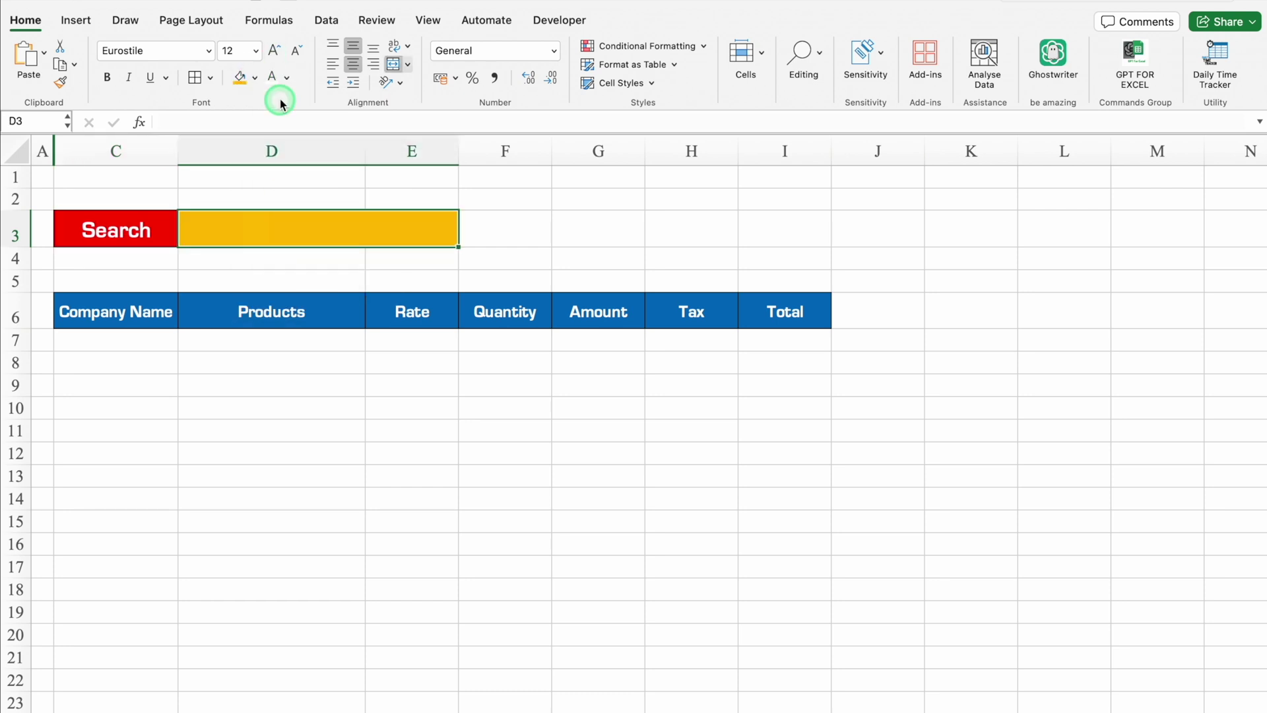
left_click(286, 77)
left_click(291, 153)
left_click(256, 51)
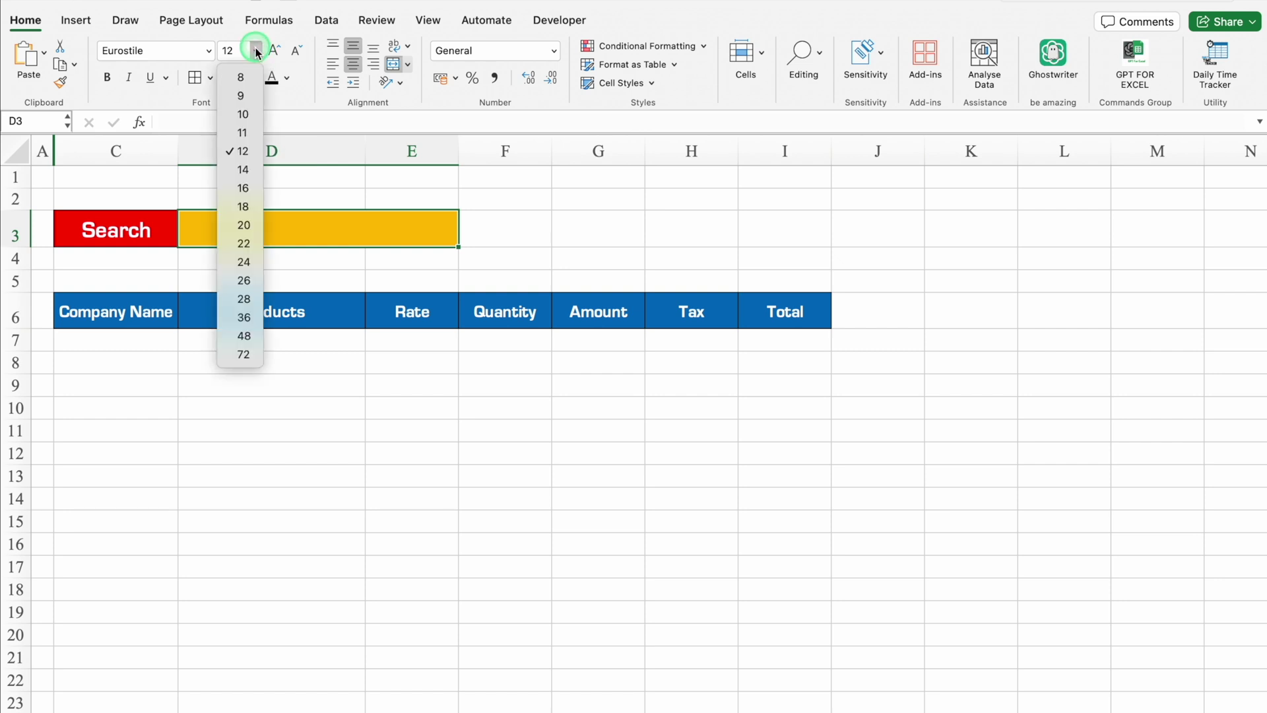
left_click(243, 188)
left_click(636, 185)
left_click_drag(112, 310, 772, 314)
key("super+c")
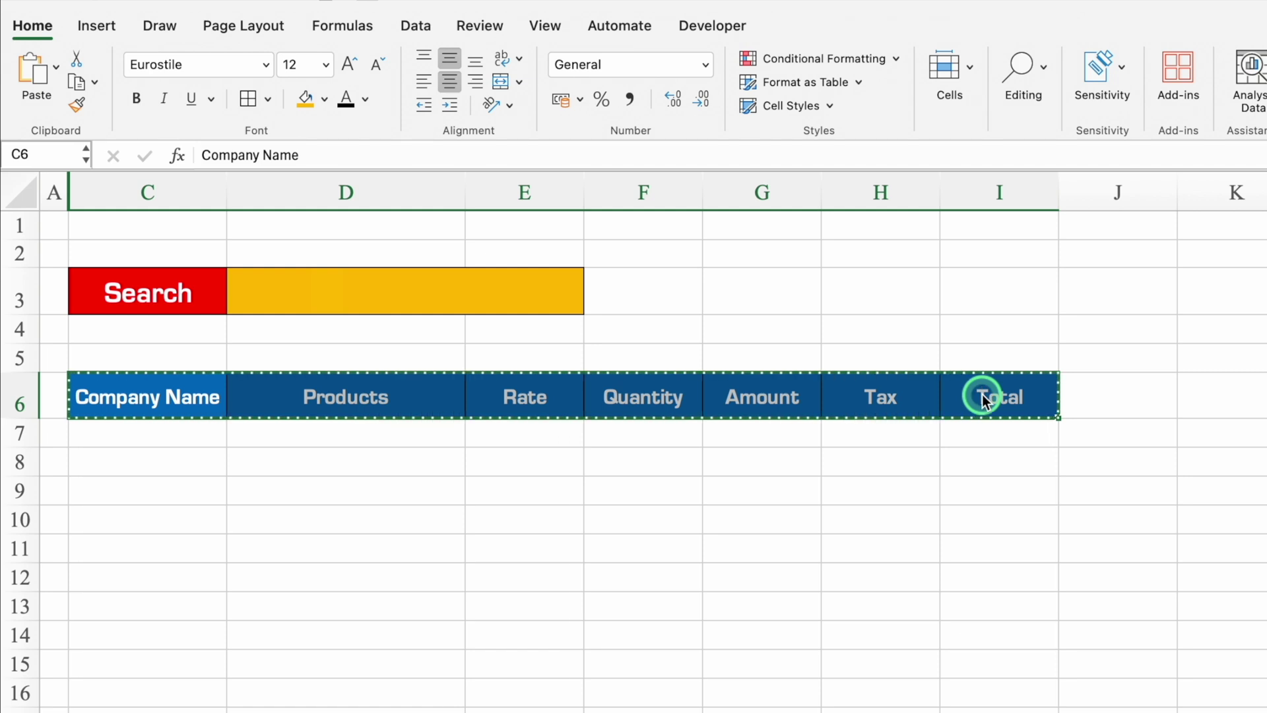
- Paste the header names into C4 as values only
left_click(182, 332)
right_click(183, 332)
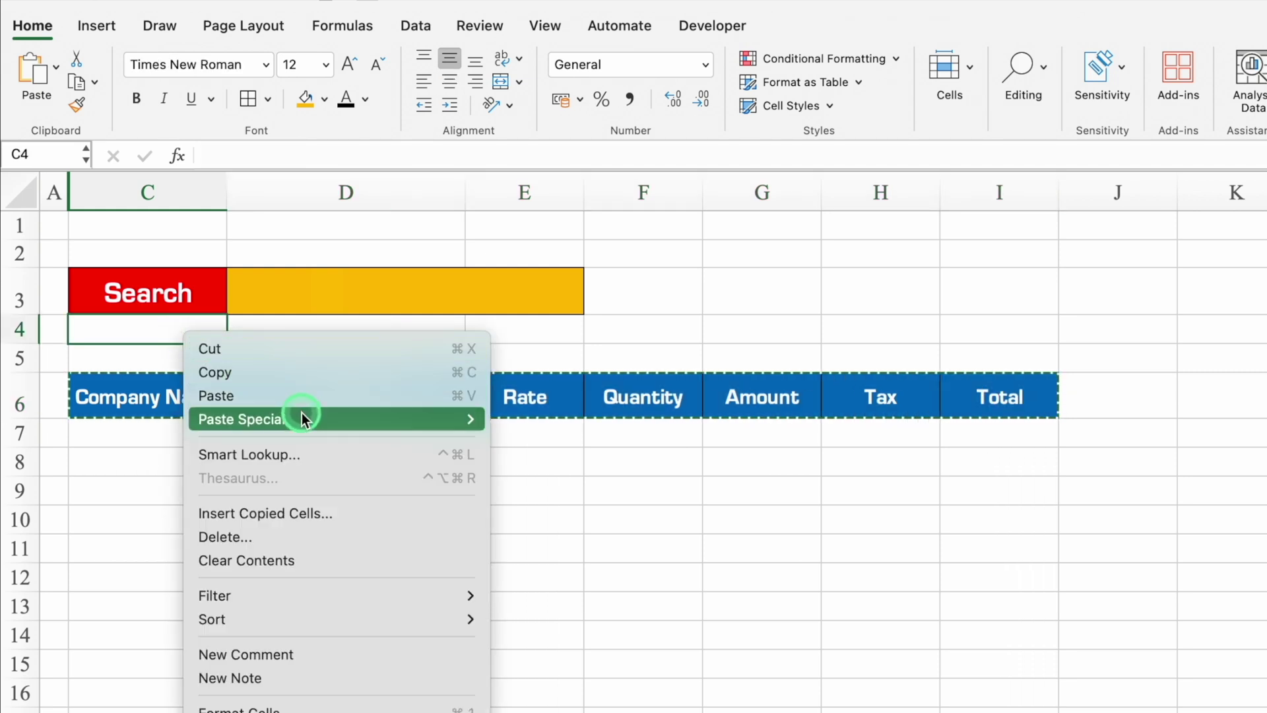
mouse_move(359, 420)
left_click(549, 603)
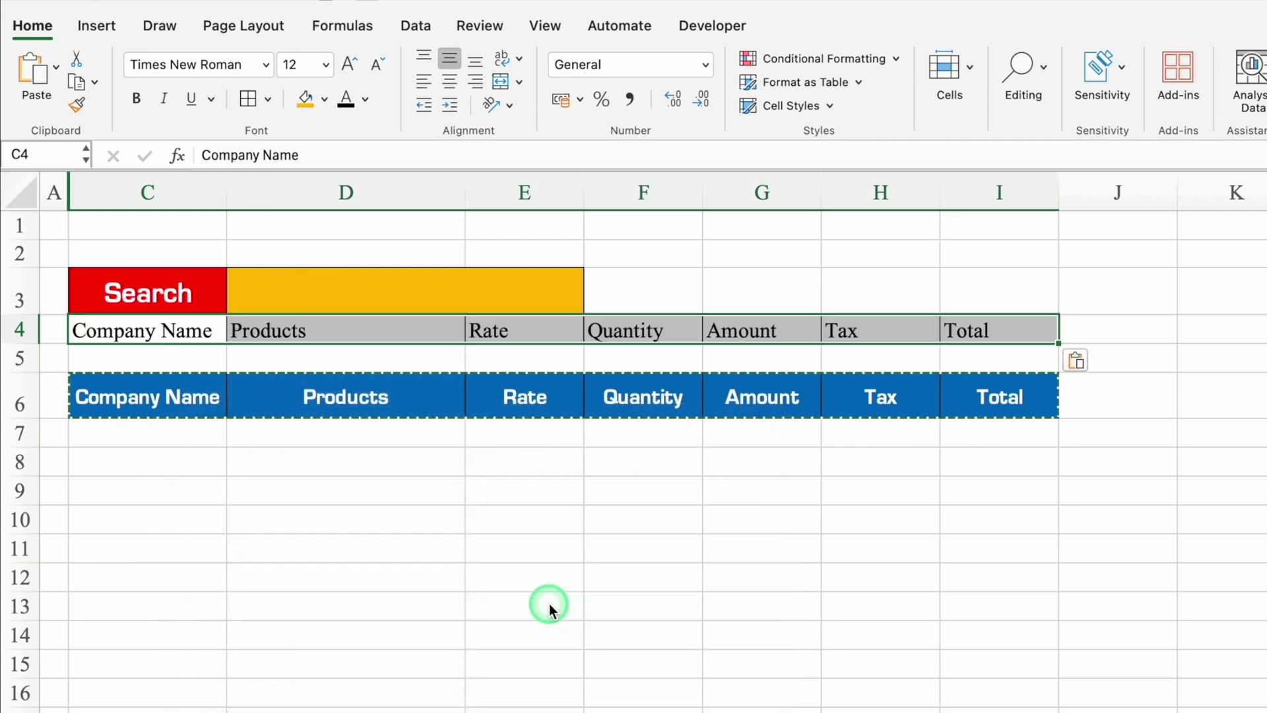
- Delete the header text from the blue cells C6:I6
left_click(168, 396)
left_click_drag(168, 396, 979, 400)
key("Delete")
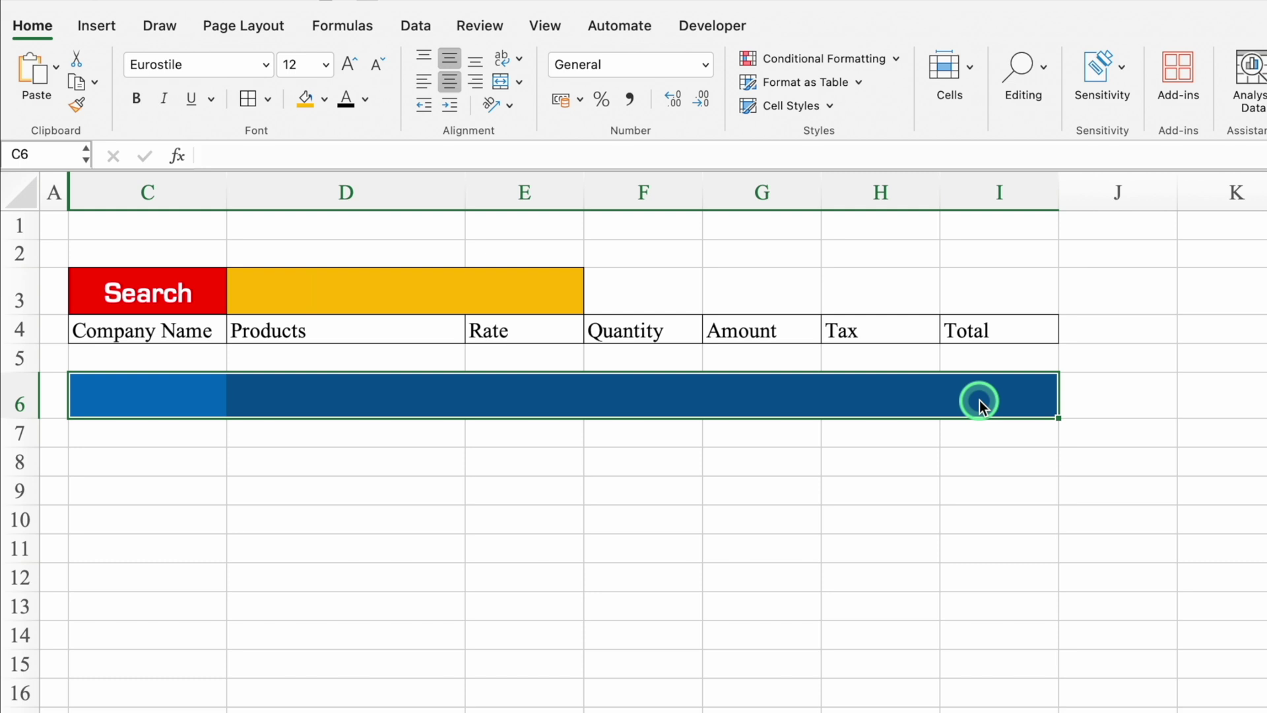
left_click(193, 392)
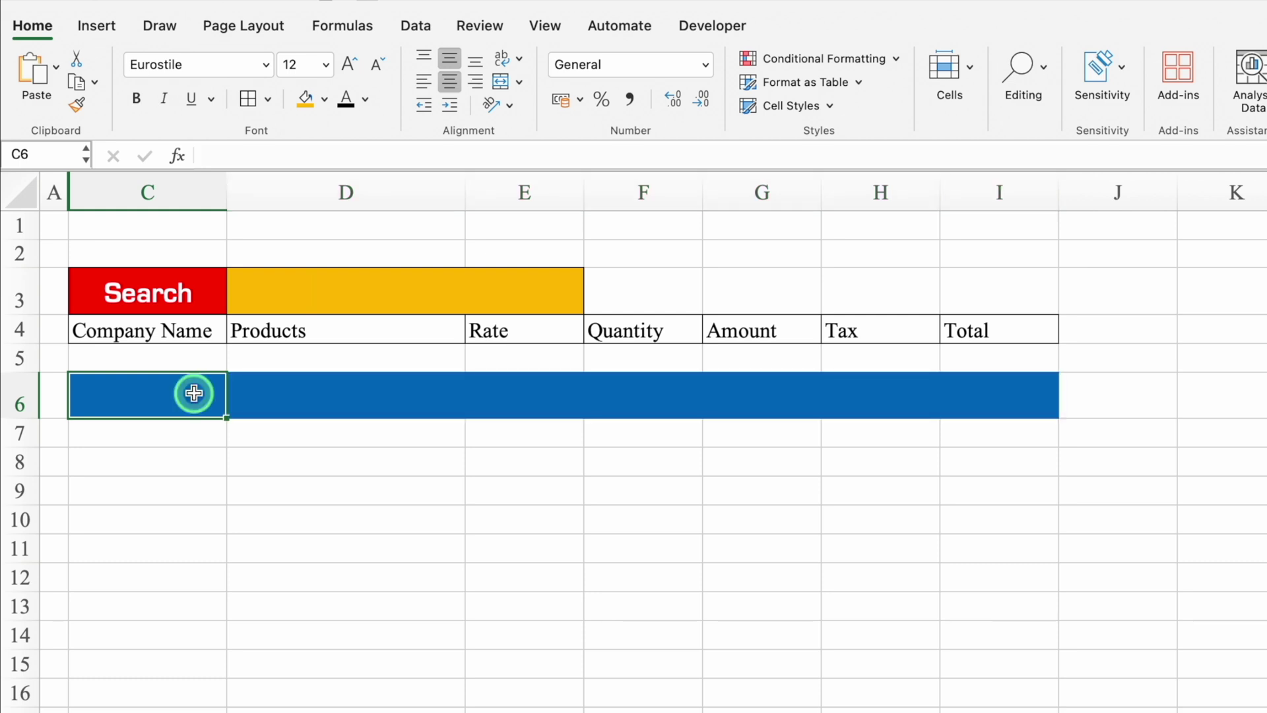
- Enter =IF(D3<>"",C4,"") in C6 to show the heading only when D3 has text
type("=")
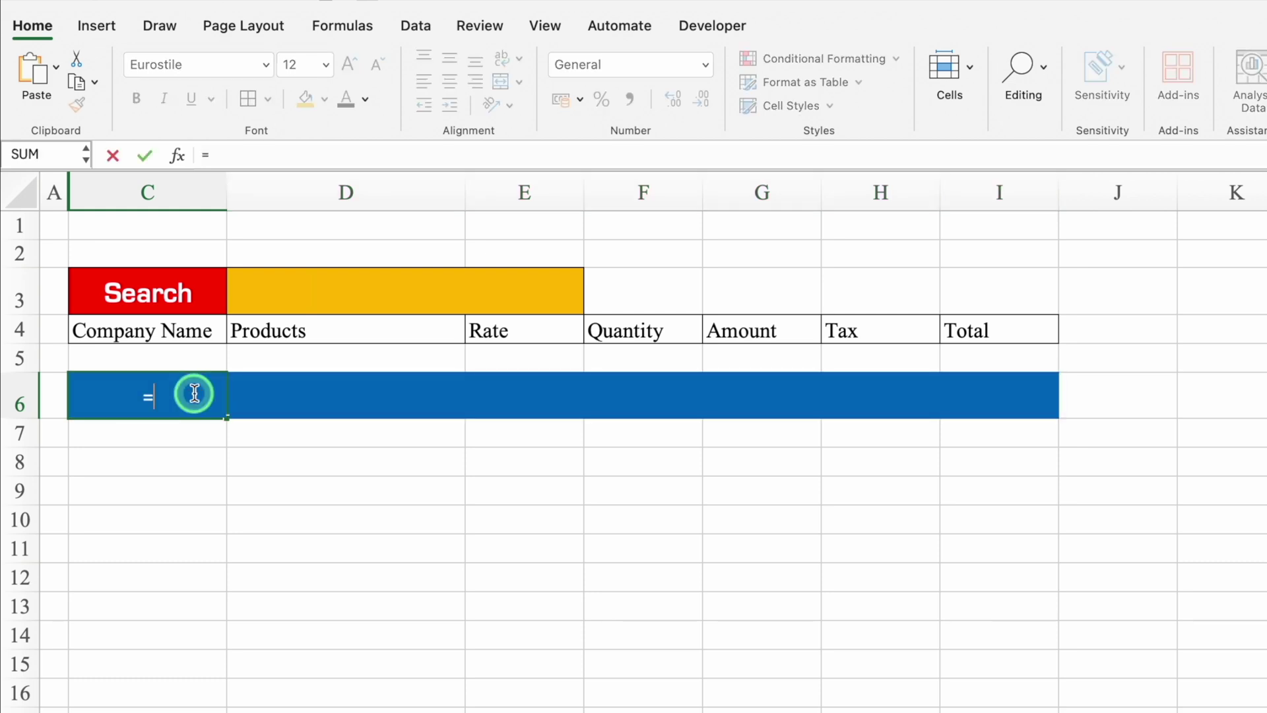
type("if")
double_click(143, 455)
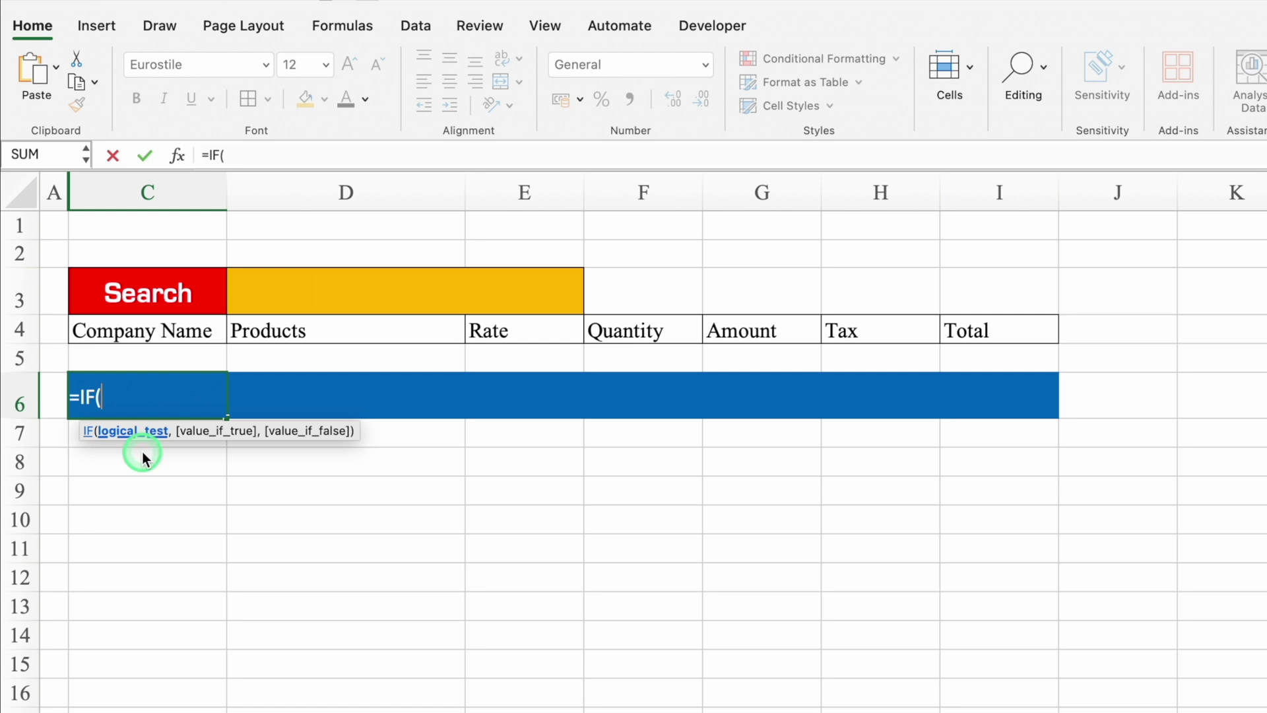
left_click(317, 283)
type("<>")
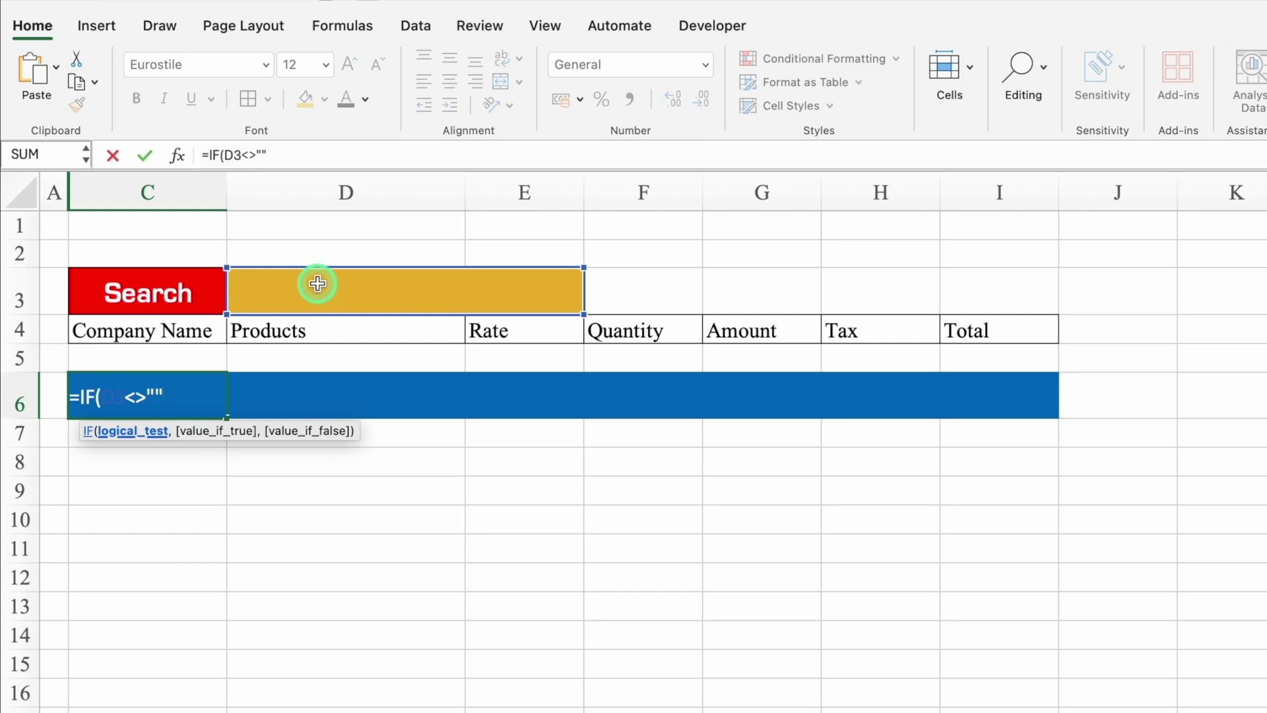
type(",")
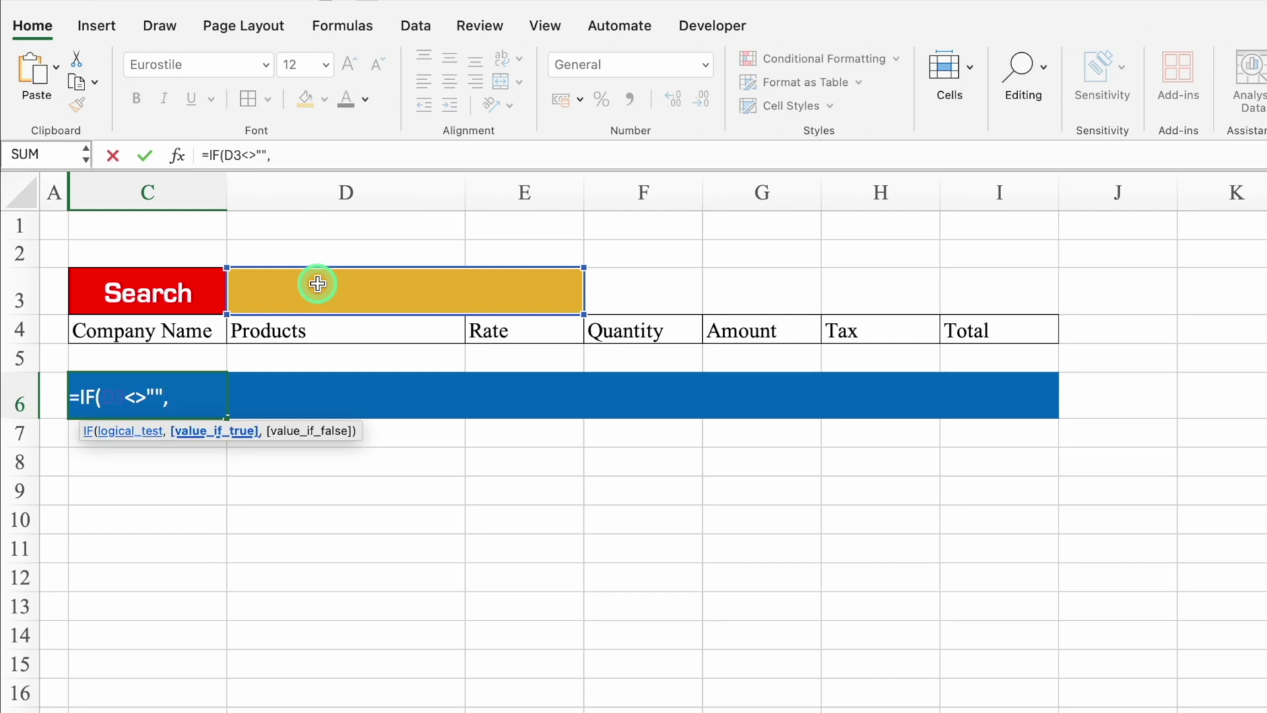
left_click(180, 327)
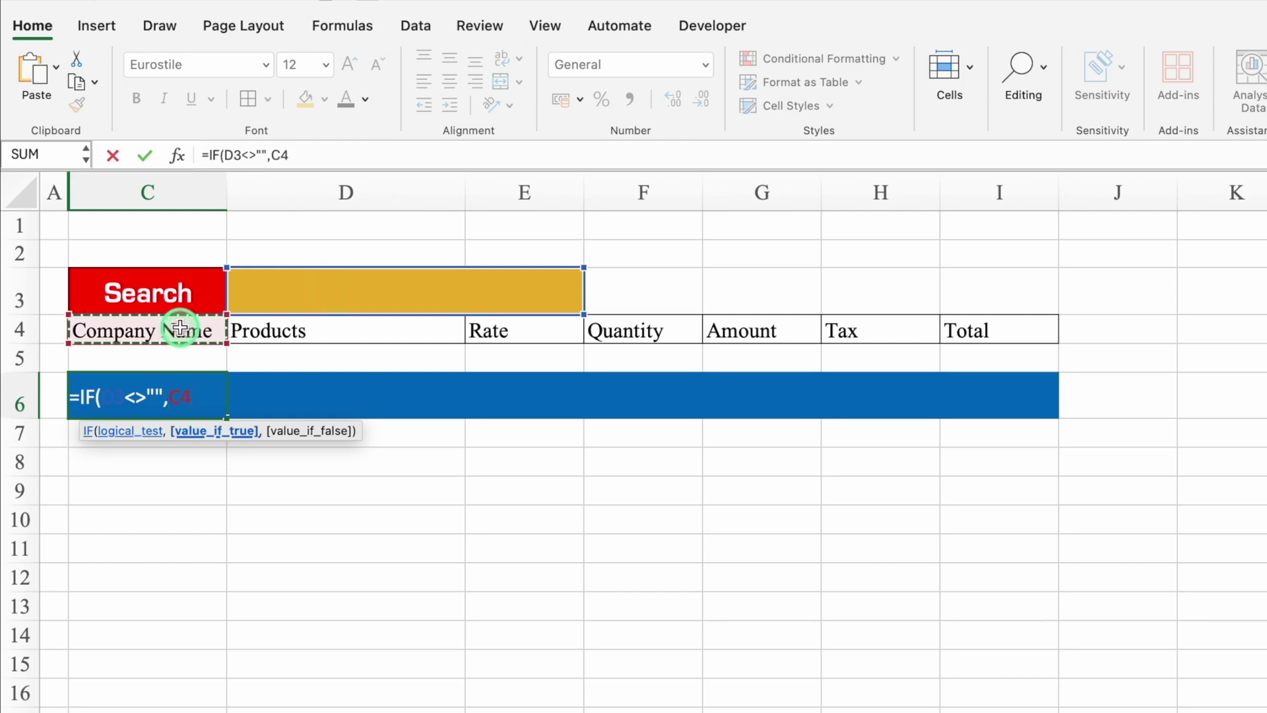
type(",")
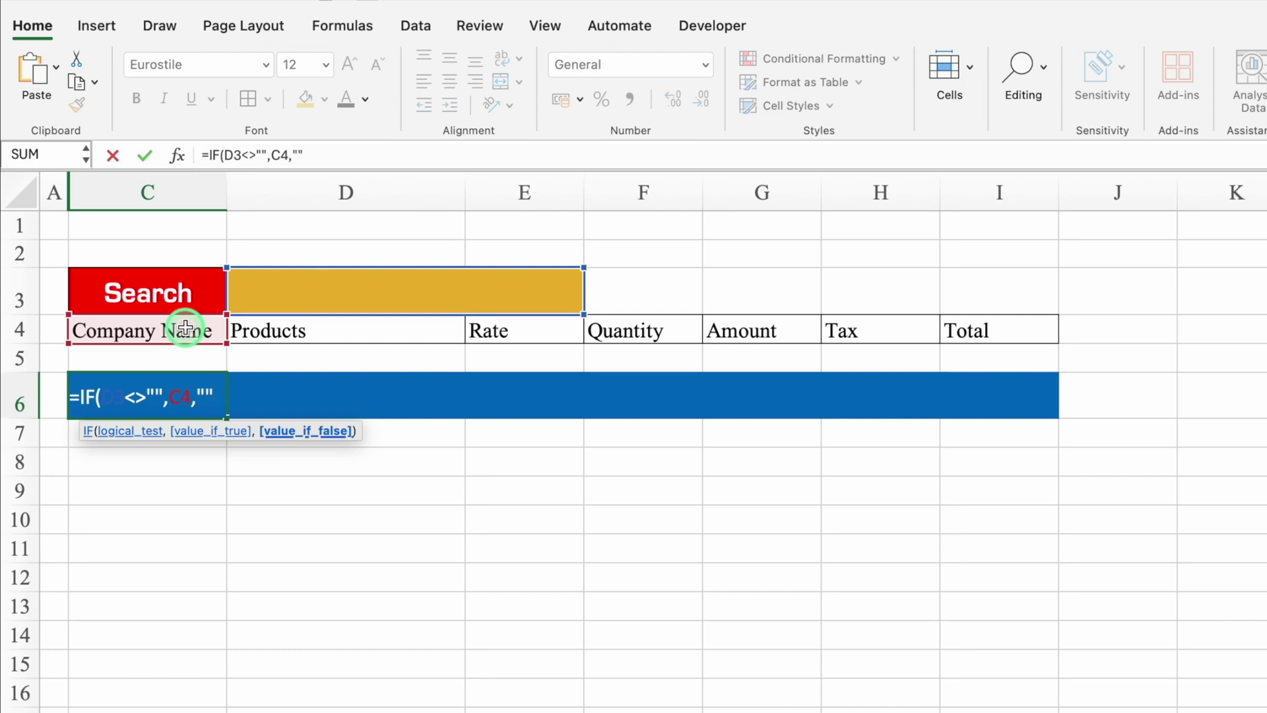
type("\"\")")
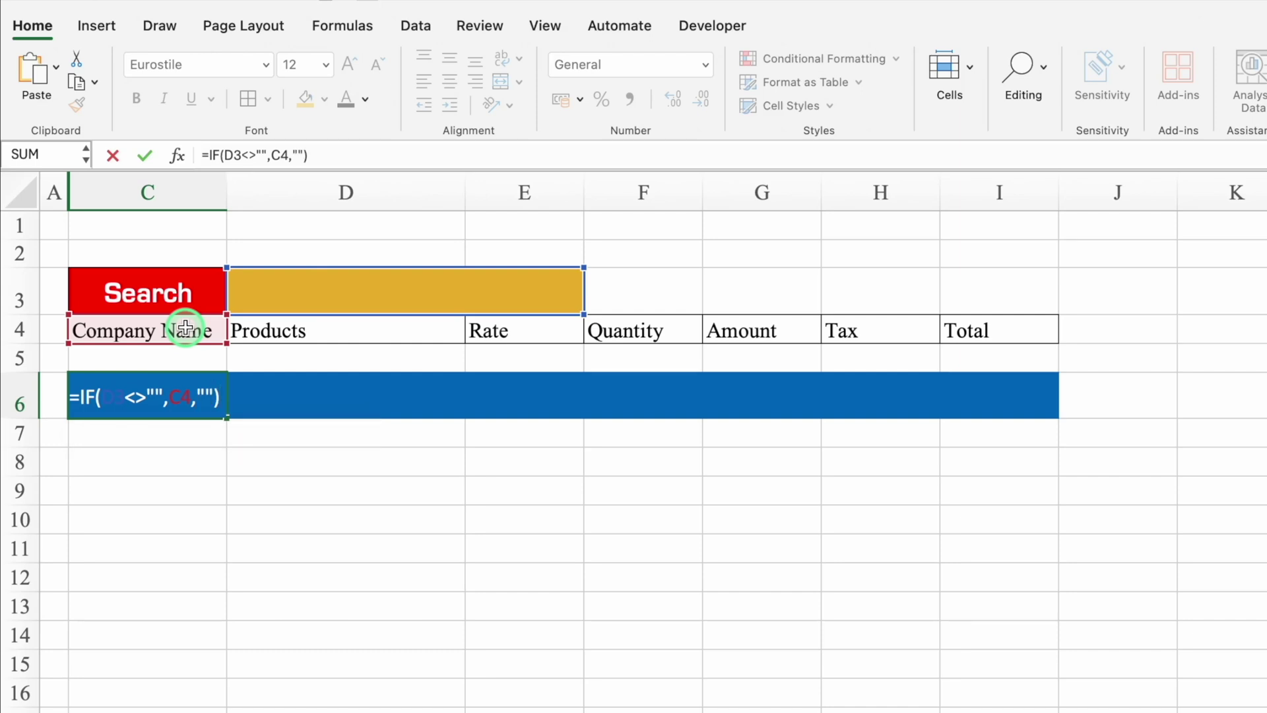
key("Return")
- Make the C4 reference absolute ($C$4) and fill C6's formula across to I6
left_click(165, 388)
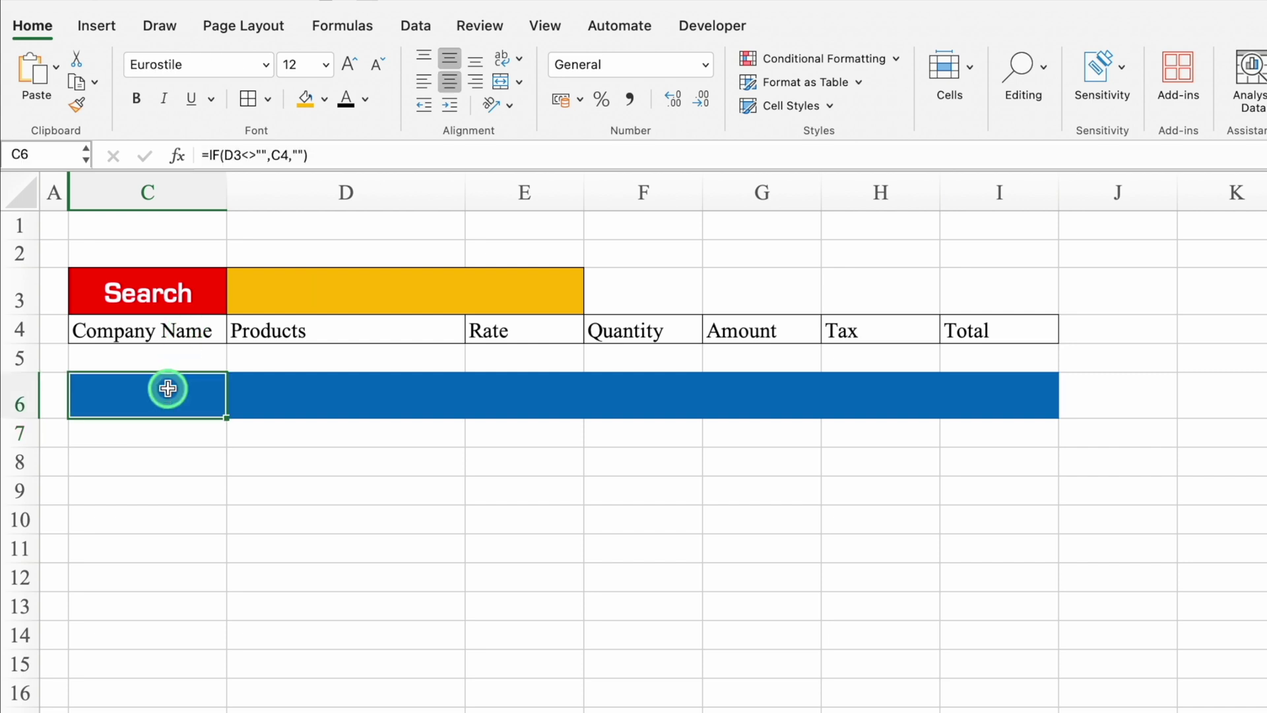
left_click(290, 155)
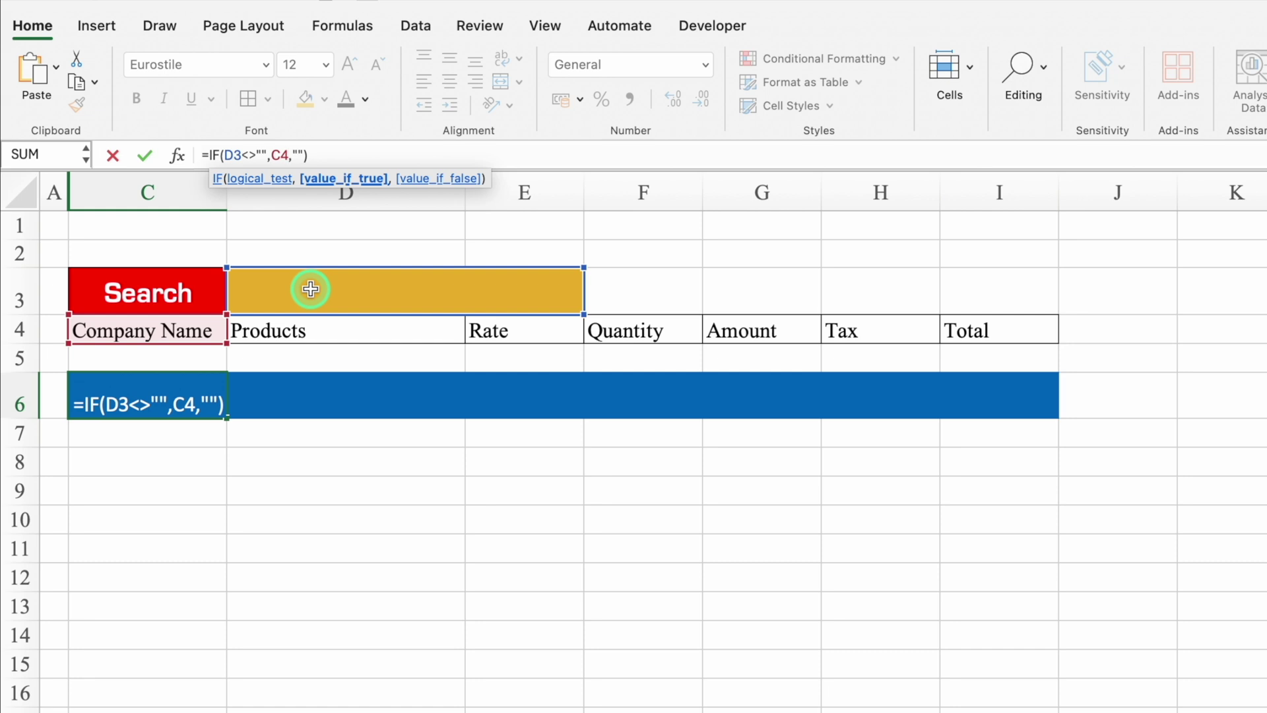
key("F4")
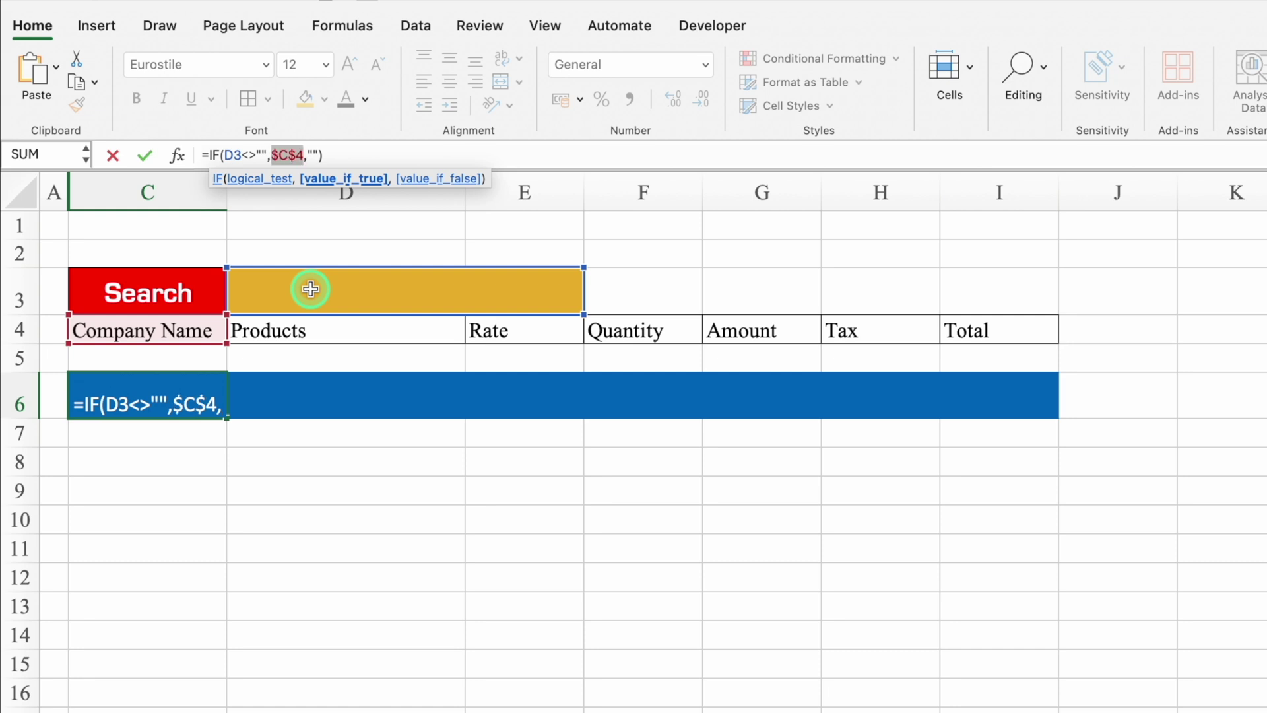
key("Return")
left_click(203, 412)
left_click_drag(226, 416, 1049, 418)
left_click(1210, 247)
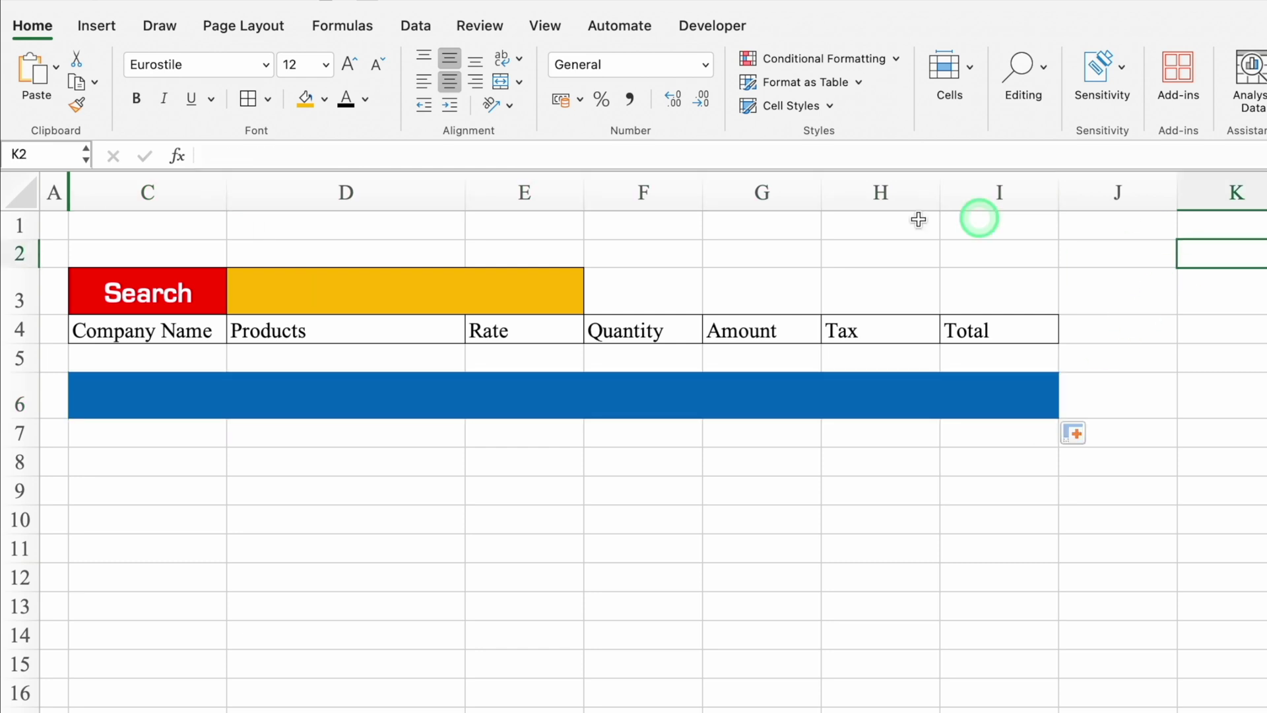
- Hide row 4, then test by searching Monk in D3 and clearing it again
left_click(30, 332)
right_click(27, 331)
left_click(71, 580)
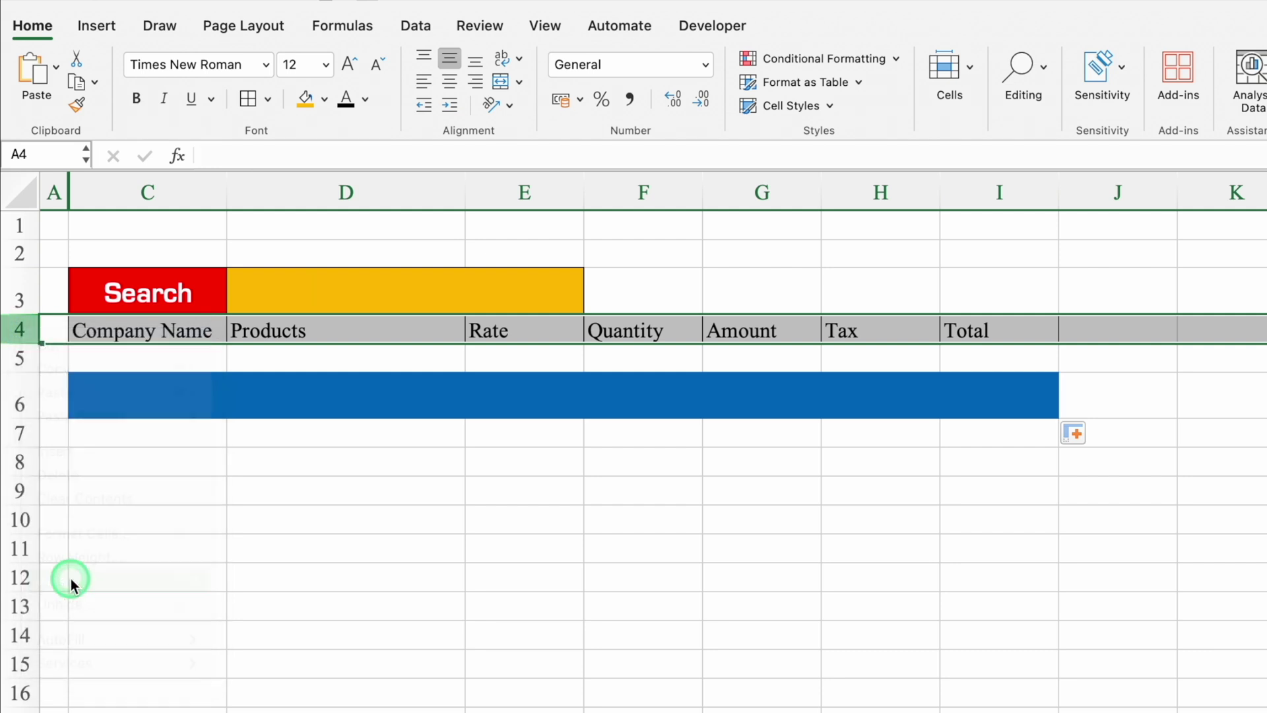
left_click(383, 290)
type("Monk")
key("Return")
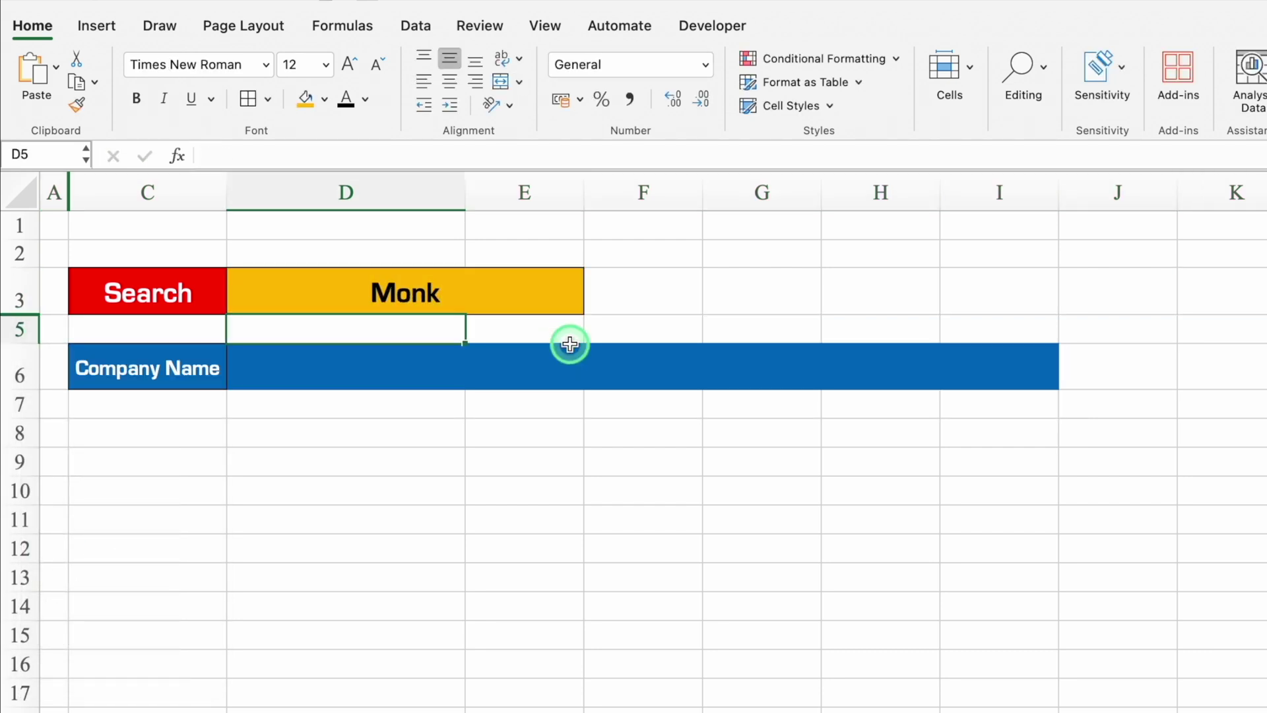
left_click(431, 288)
key("Delete")
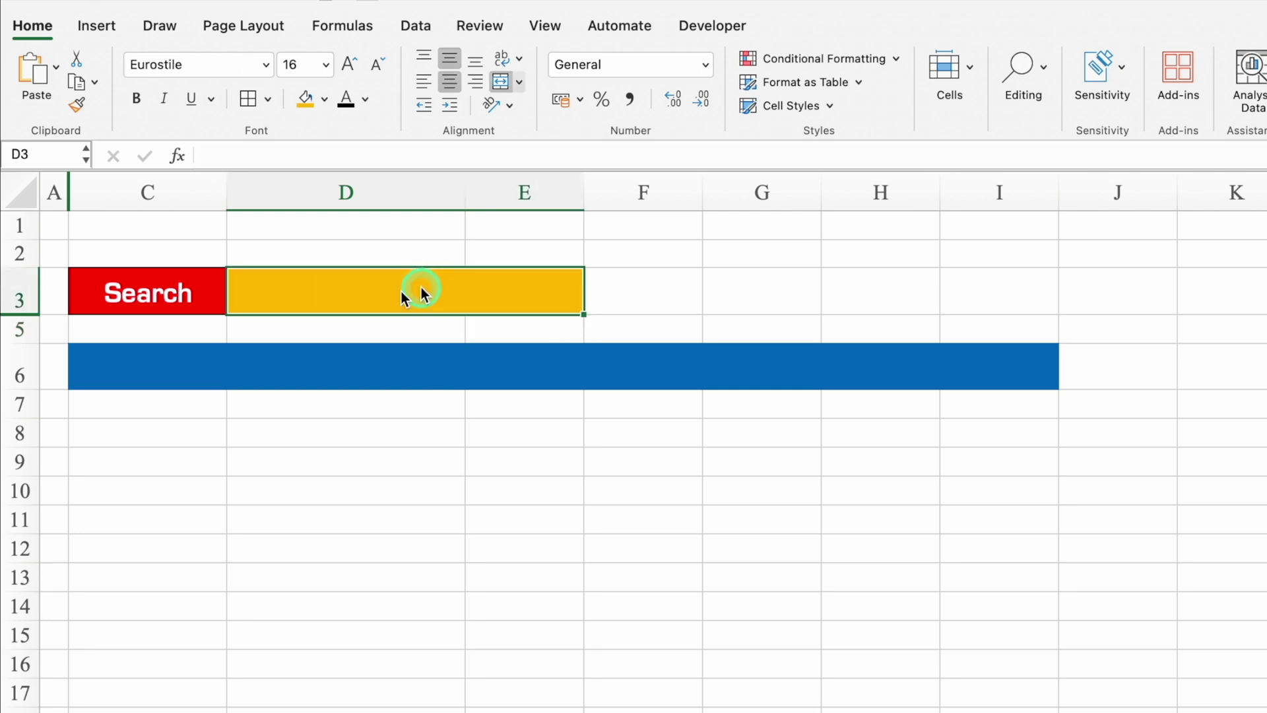
left_click_drag(141, 356, 983, 363)
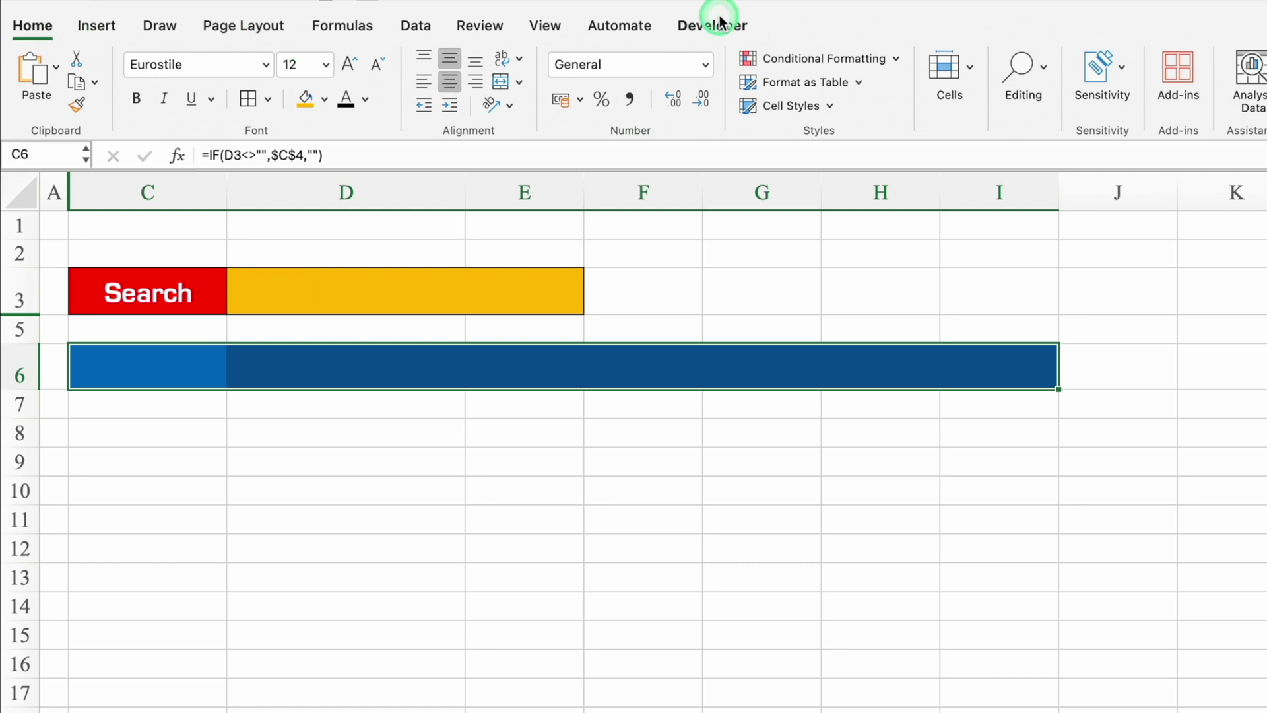
- Create a Classic formula-based conditional formatting rule =$D$3<>"" for the row 6 headers
left_click(835, 61)
left_click(832, 236)
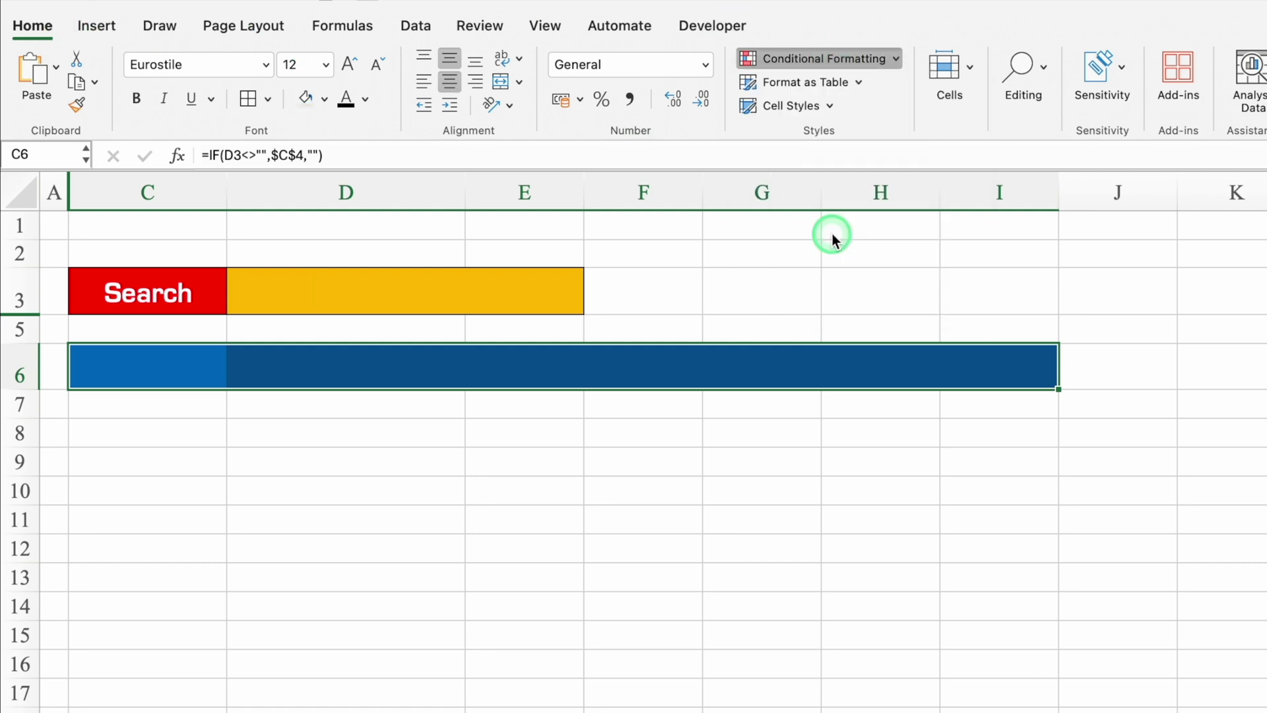
left_click(806, 210)
left_click(743, 303)
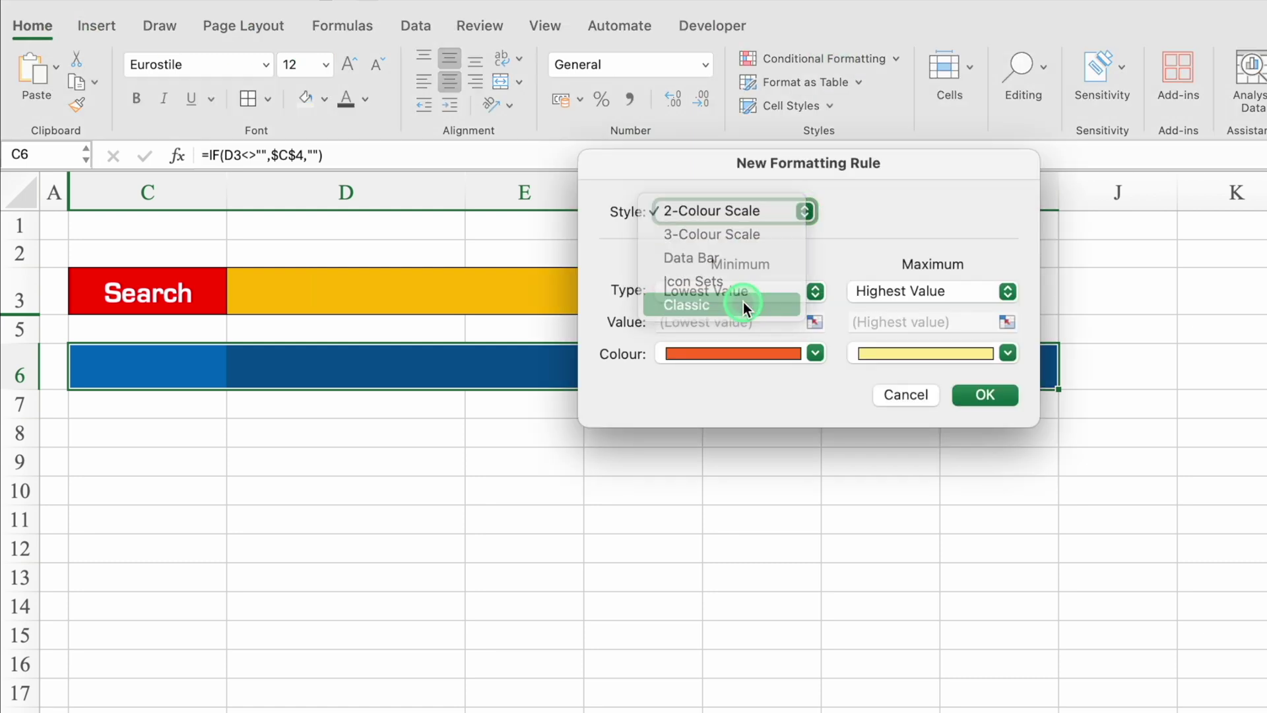
left_click(827, 263)
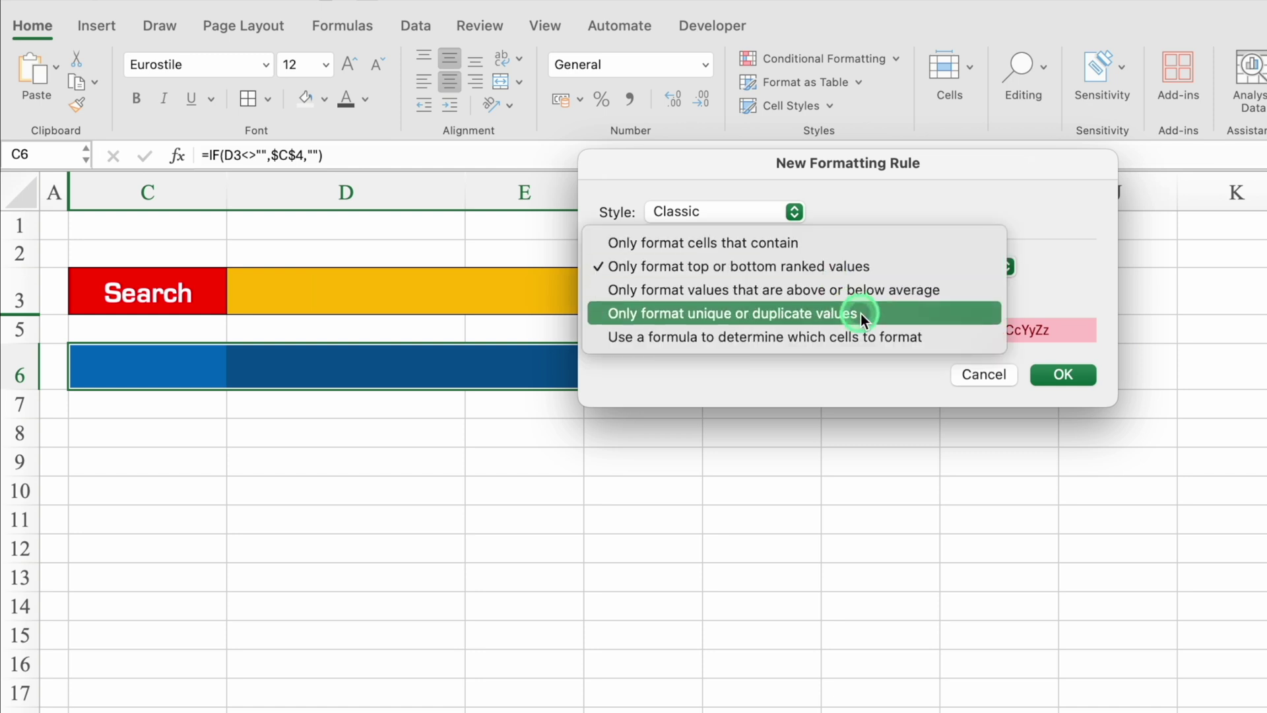
left_click(895, 335)
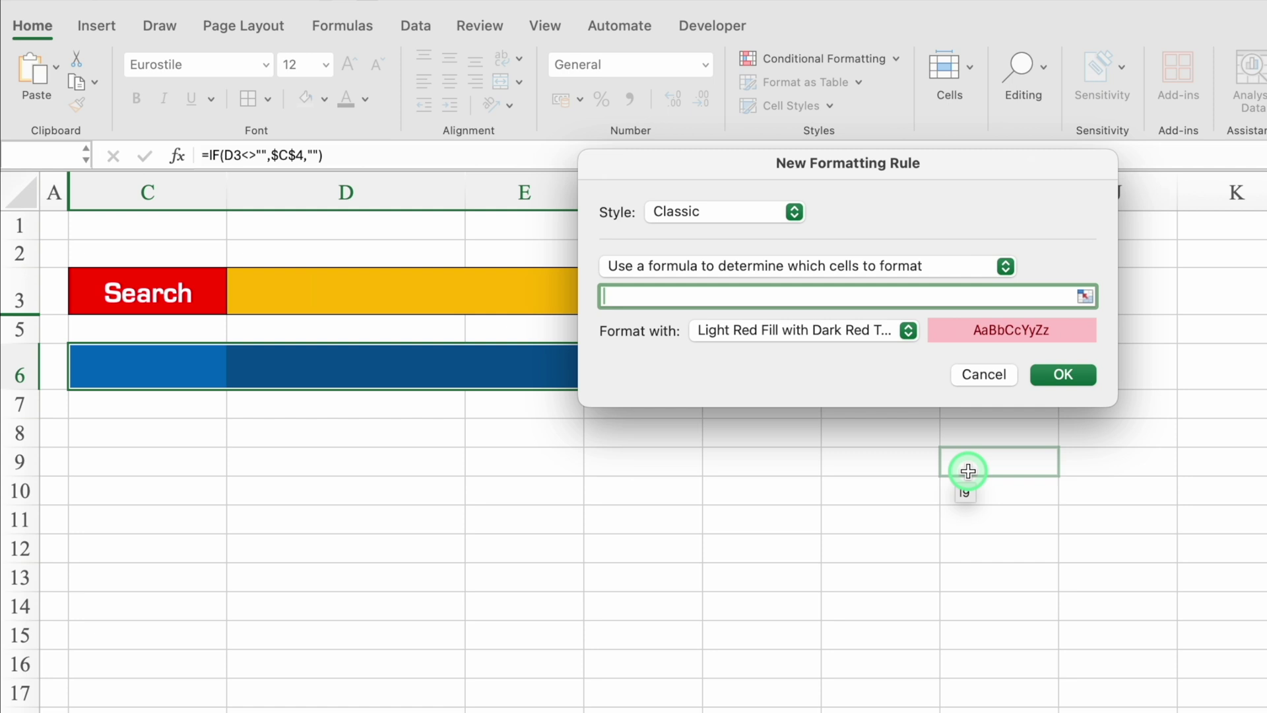
type("=")
left_click(413, 296)
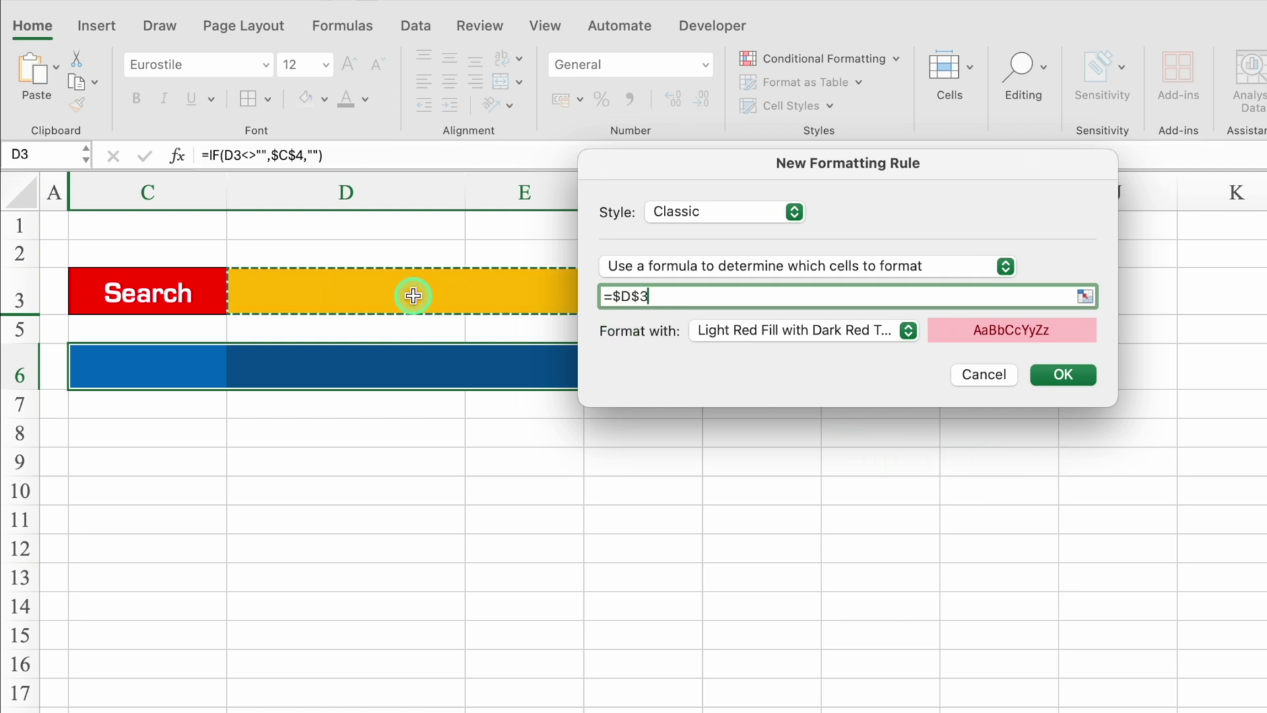
type("<>\"")
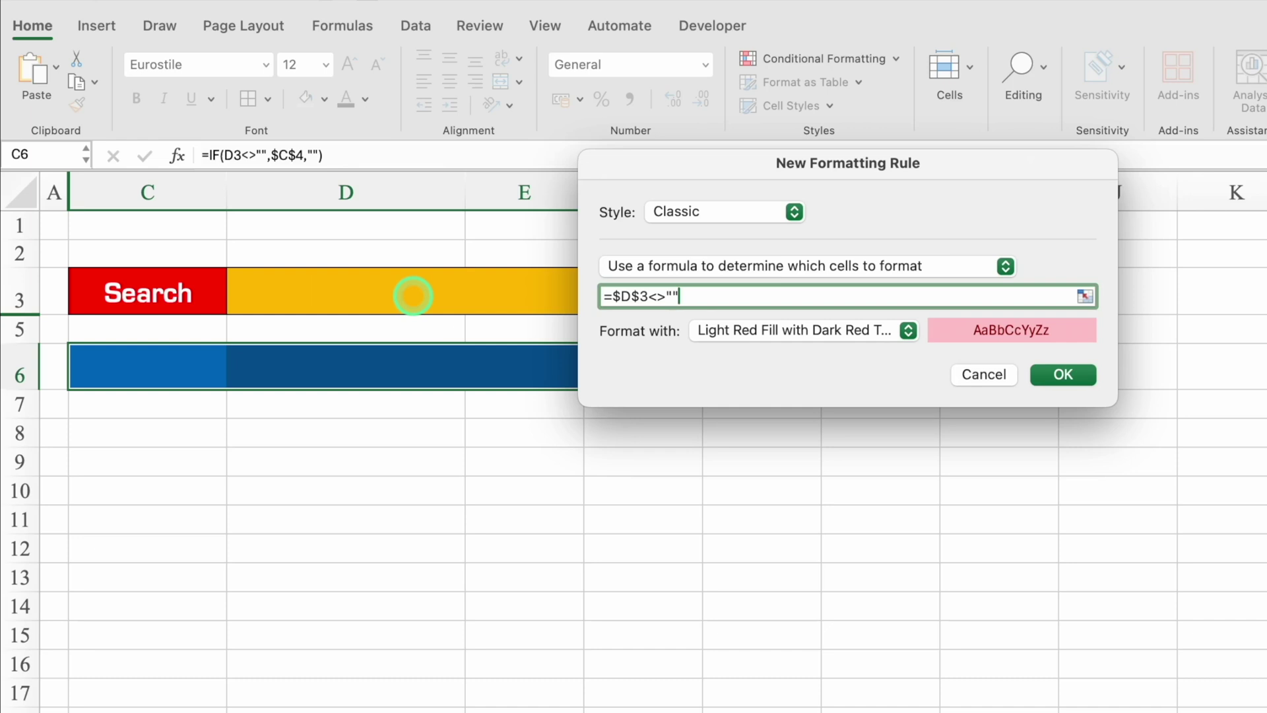
left_click(670, 315)
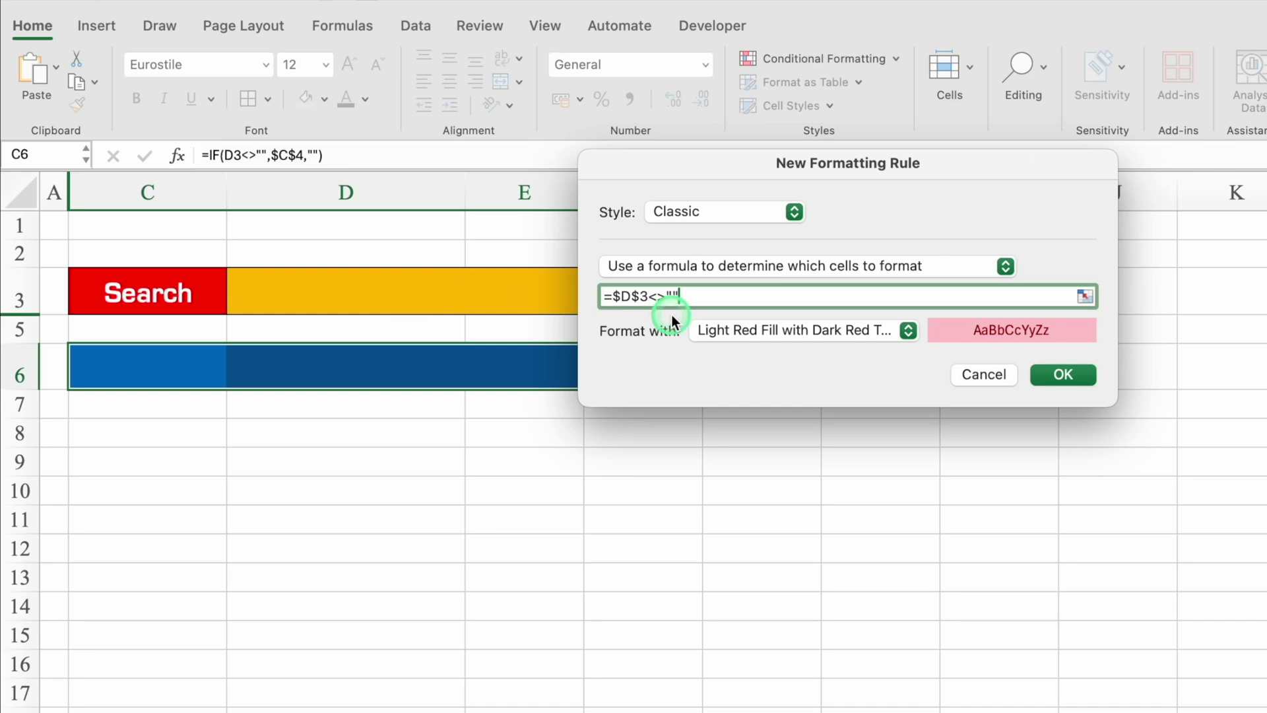
- Give the rule a custom format with blue fill and white font, and confirm it
left_click(908, 330)
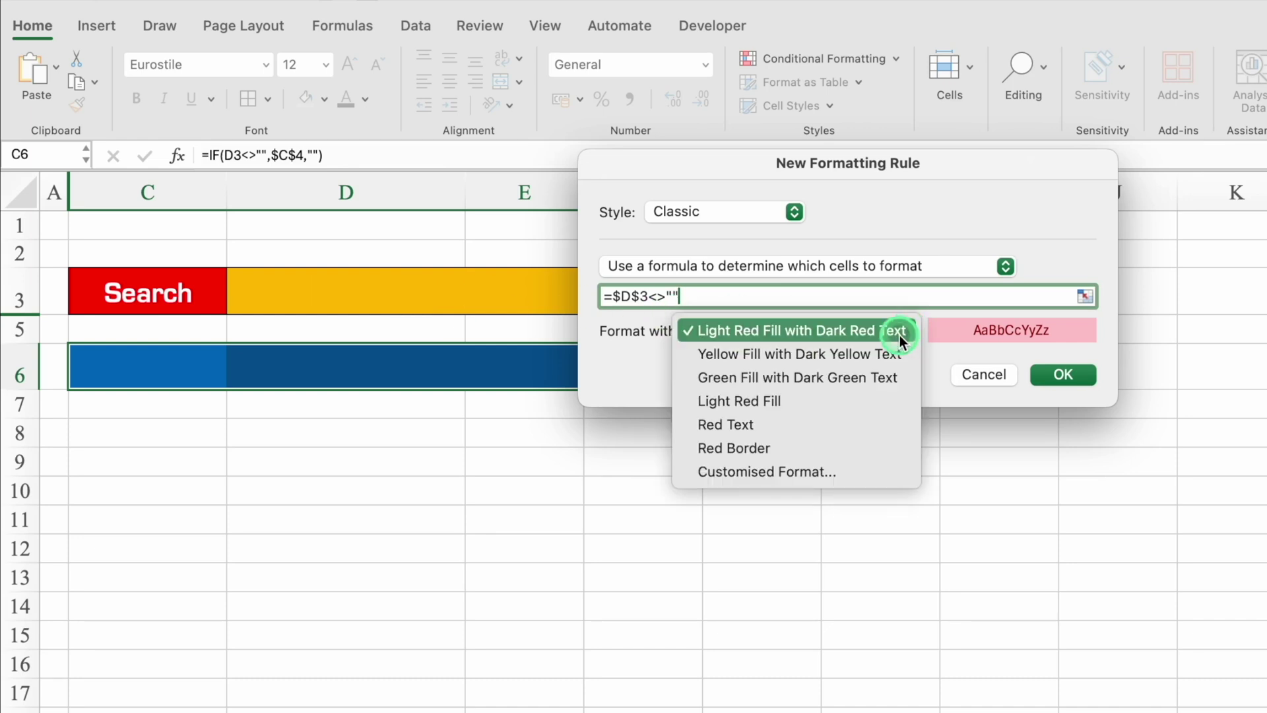
left_click(872, 470)
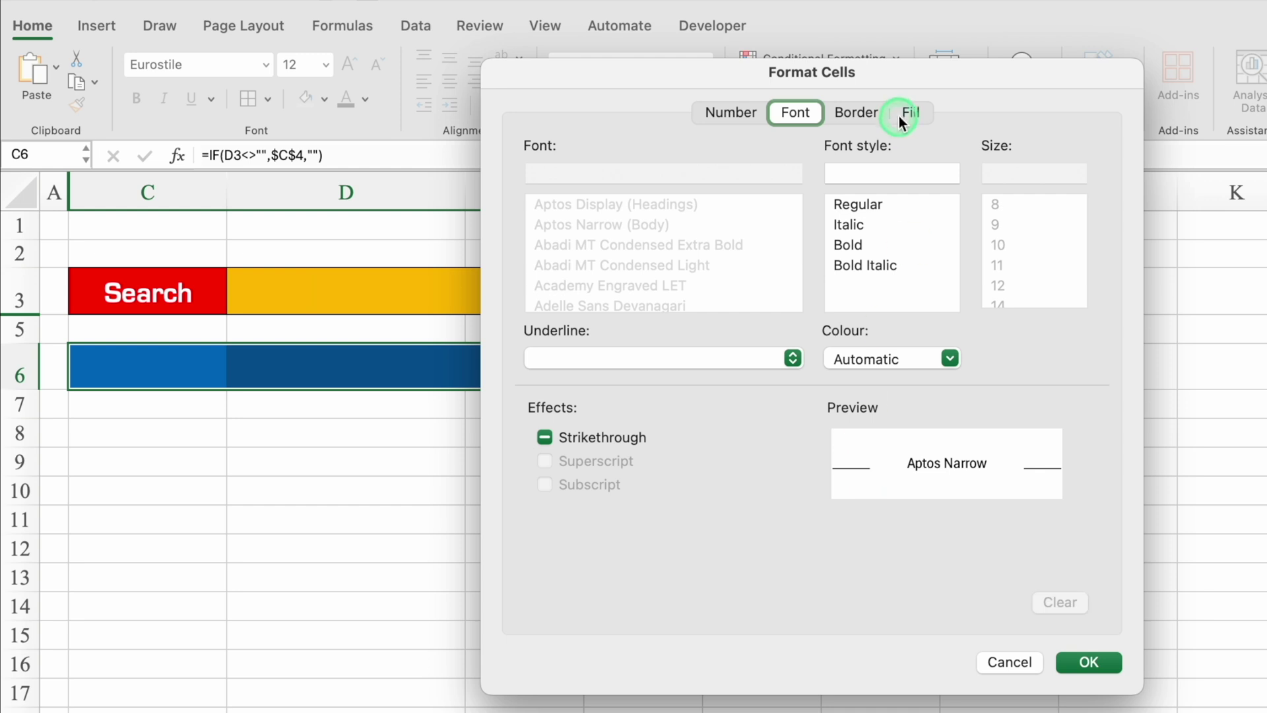
left_click(903, 113)
left_click(746, 192)
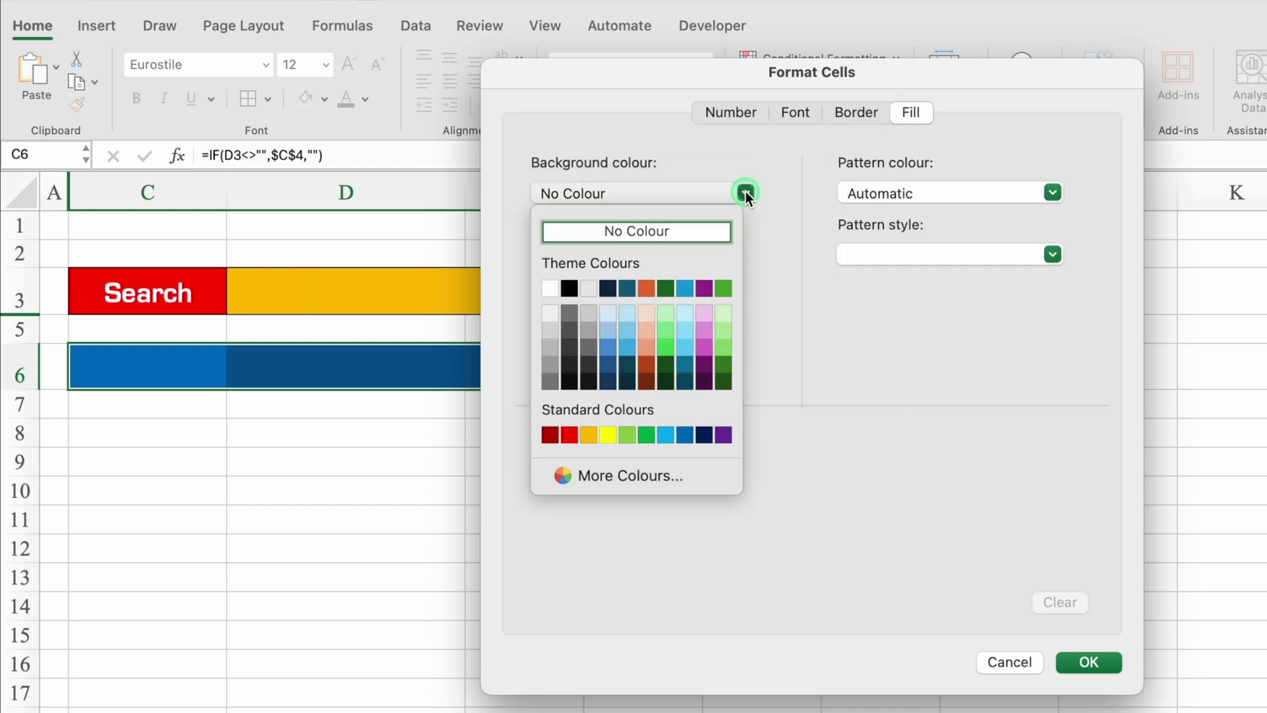
left_click(685, 434)
left_click(796, 112)
left_click(949, 356)
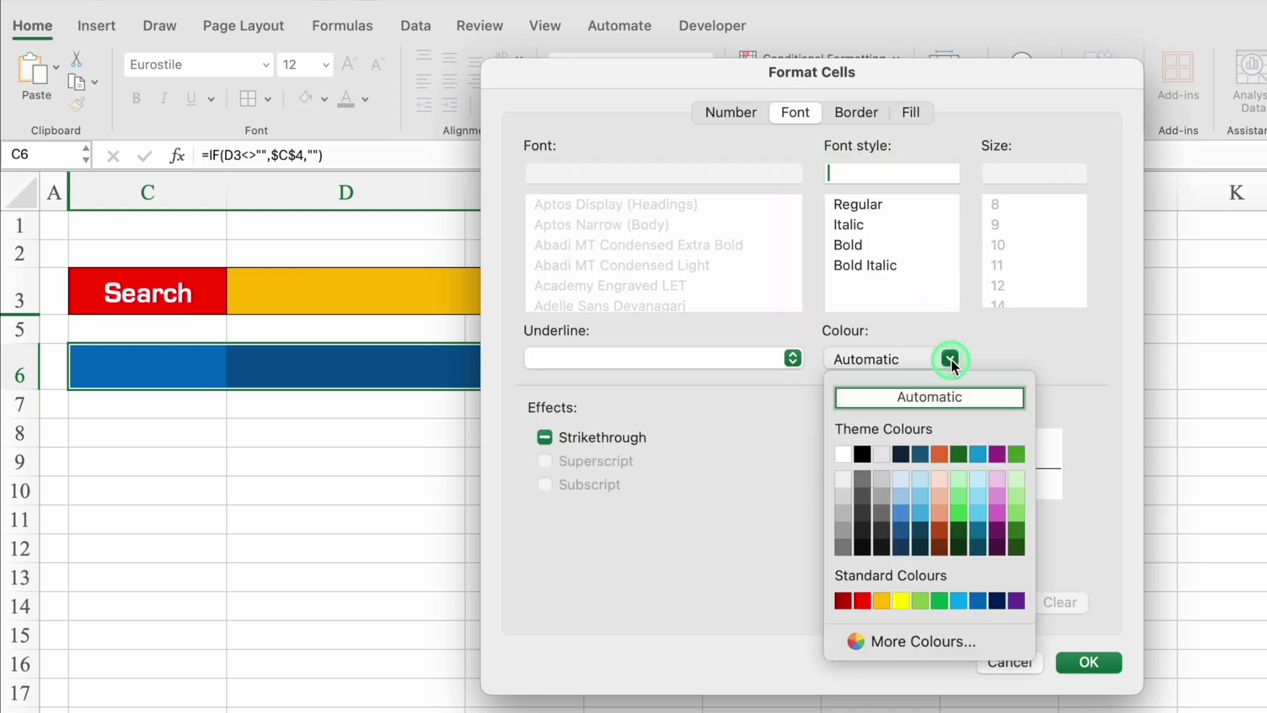
left_click(850, 454)
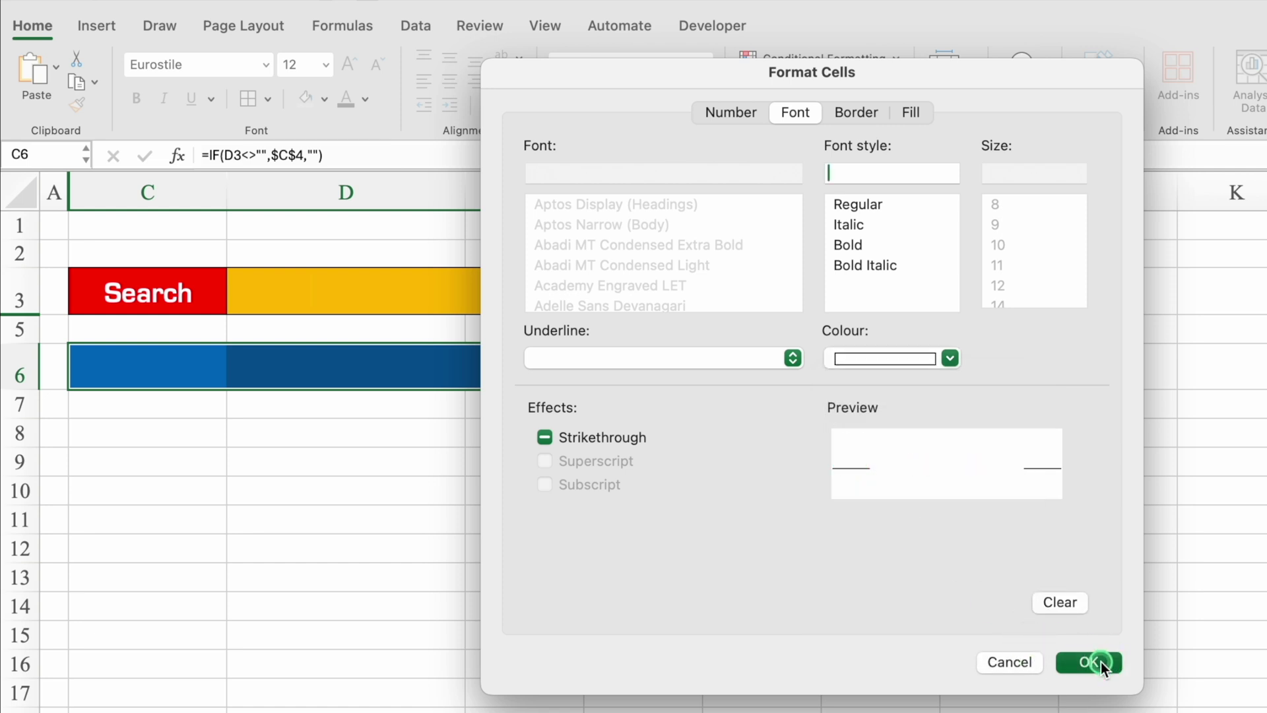
left_click(1100, 663)
left_click(1062, 371)
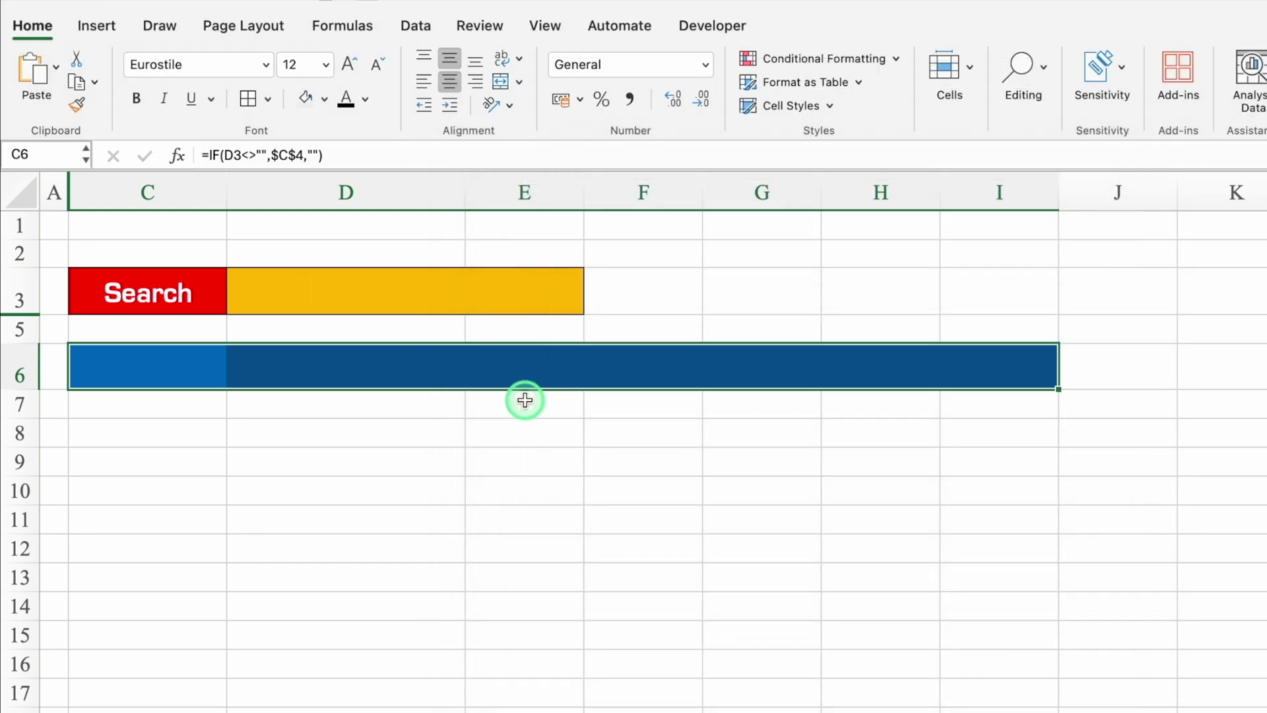
- Remove row 6's fixed blue fill and enter Monk as a test search in D3
left_click(305, 99)
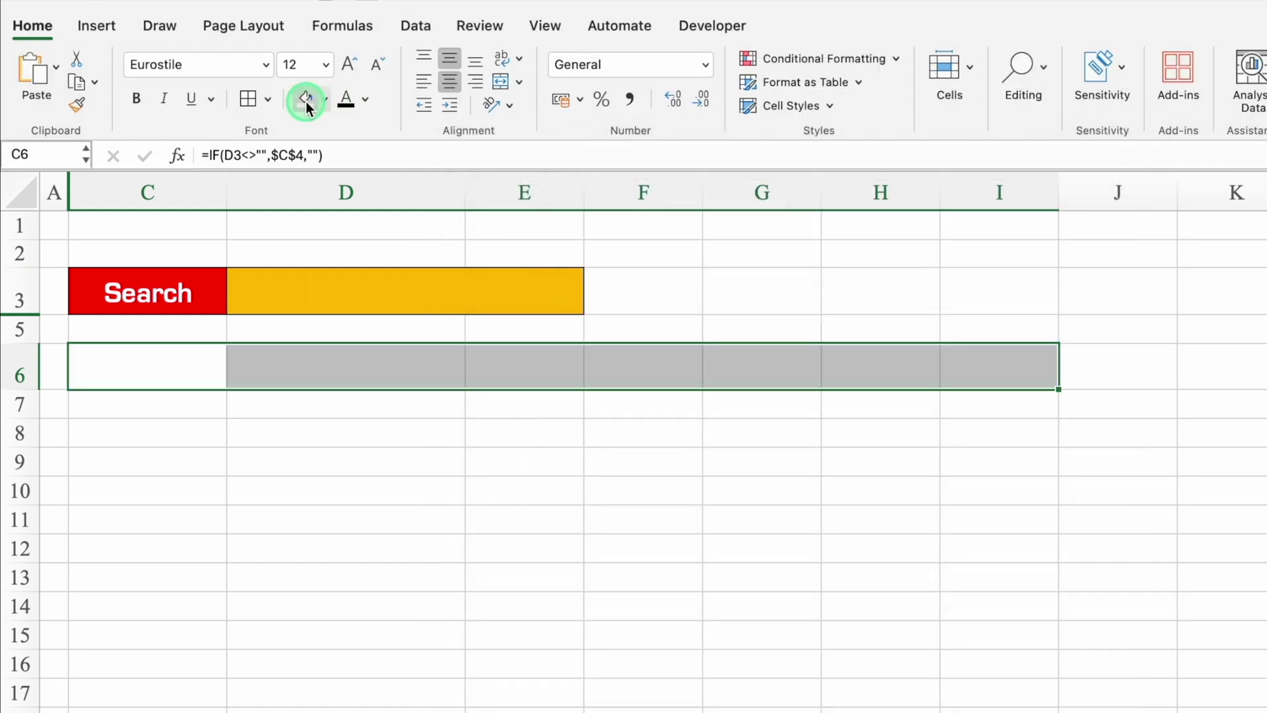
left_click(325, 285)
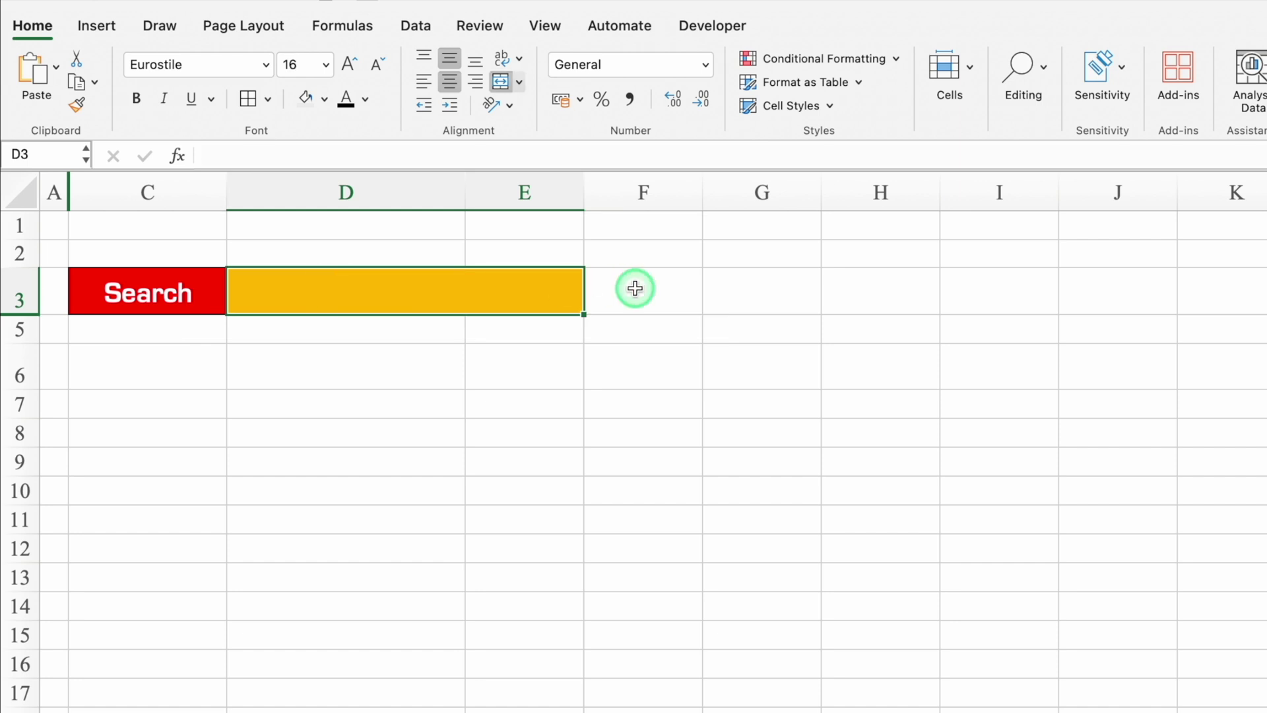
type("Mo")
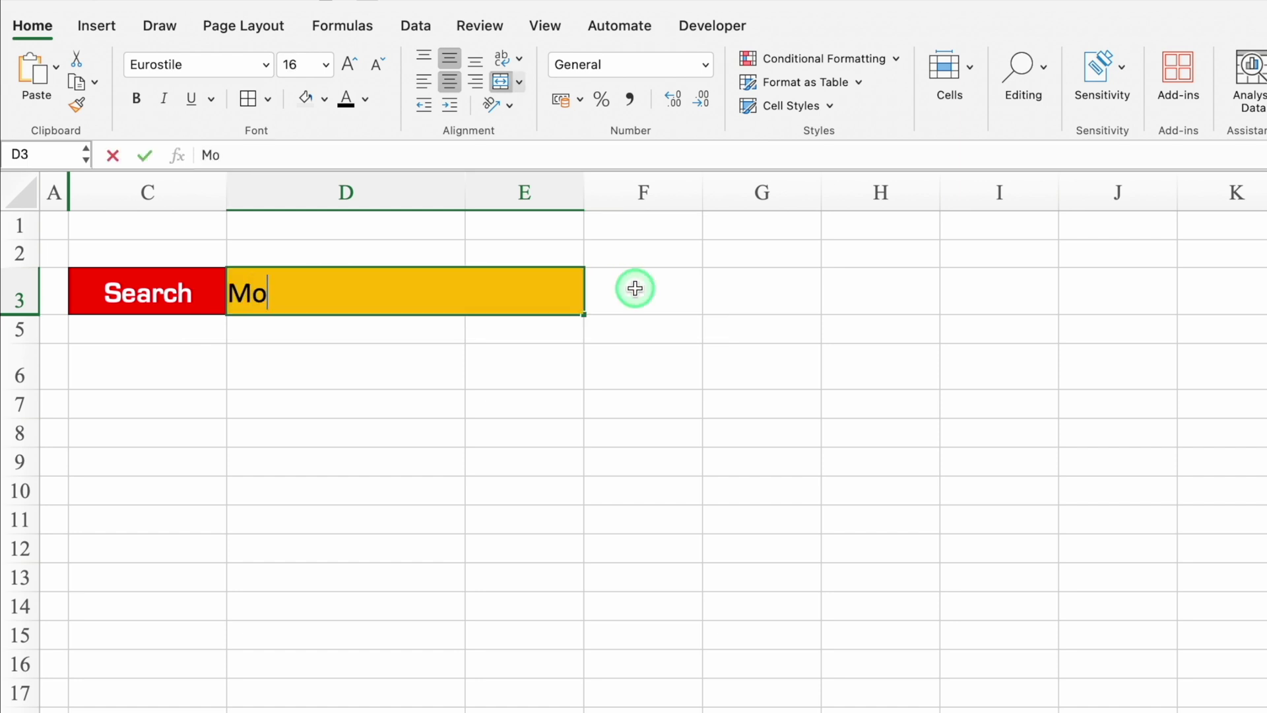
key("Return")
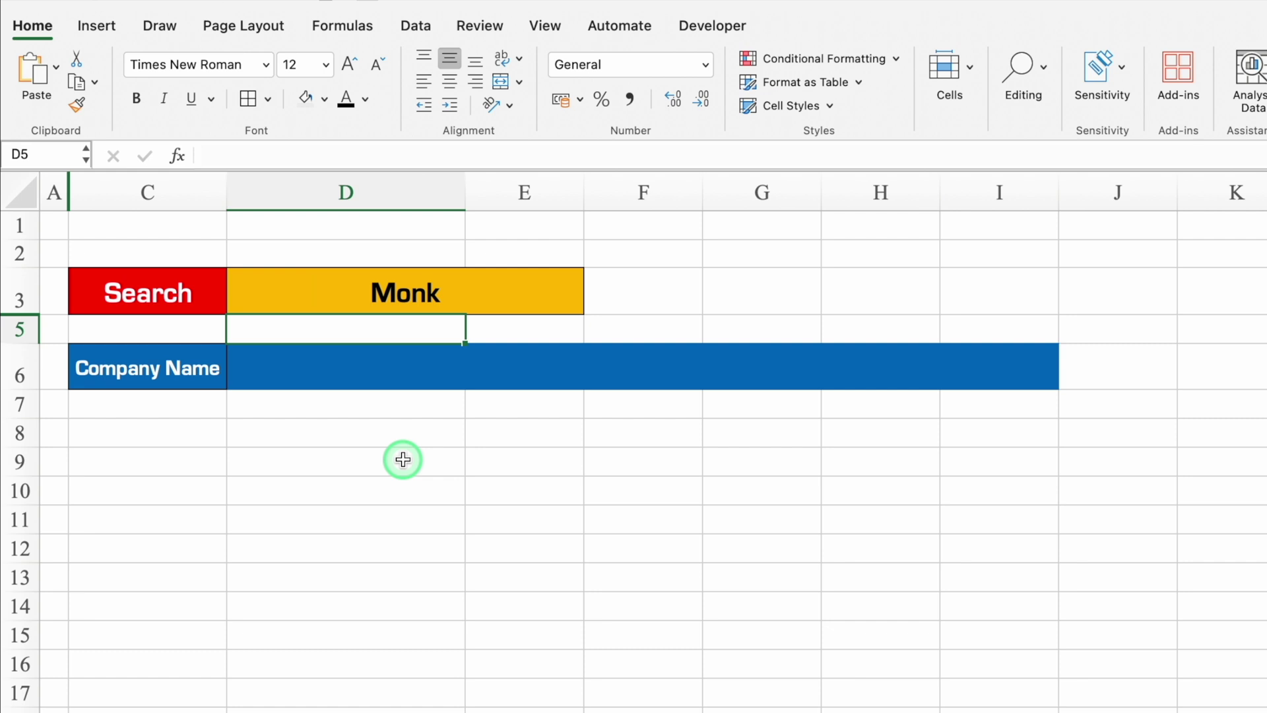
key("Down")
key("Down")
key("Down")
key("Down")
key("Down")
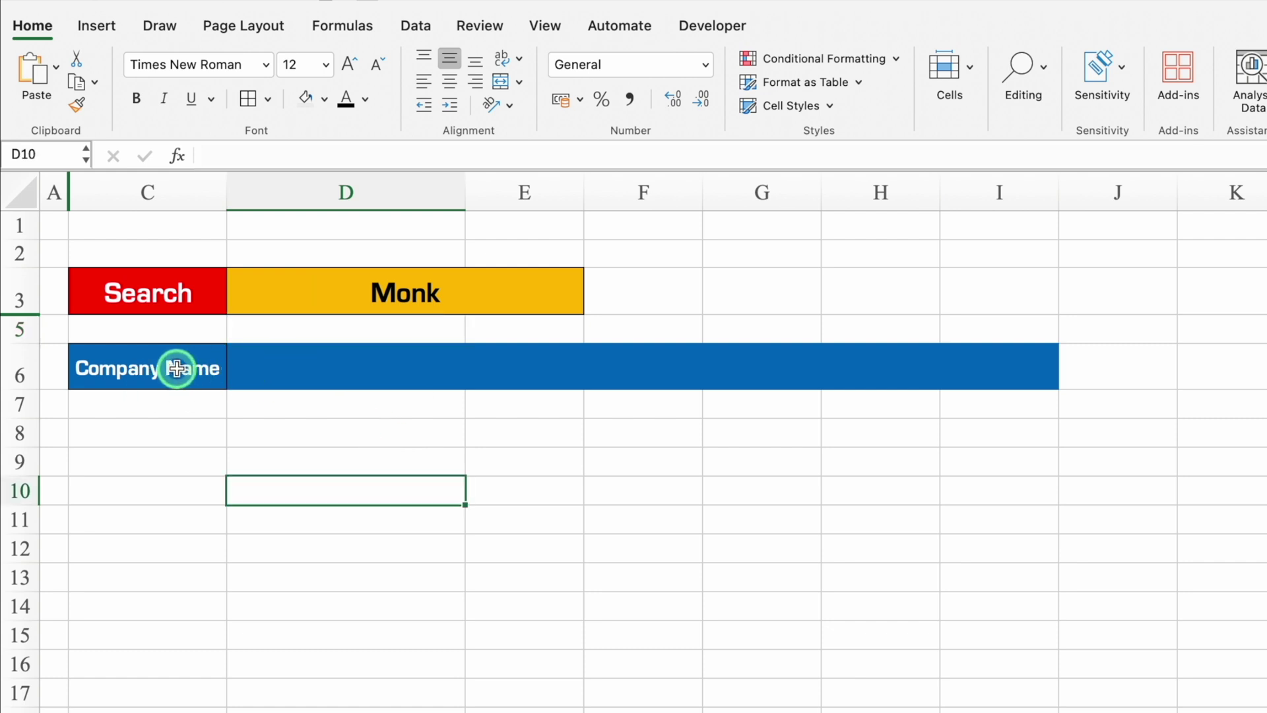
- Change C6 to =IF($D$3<>"",C4,"") and fill it across row 6 to column I
left_click(176, 368)
left_click(291, 155)
key("BackSpace")
left_click(275, 155)
key("BackSpace")
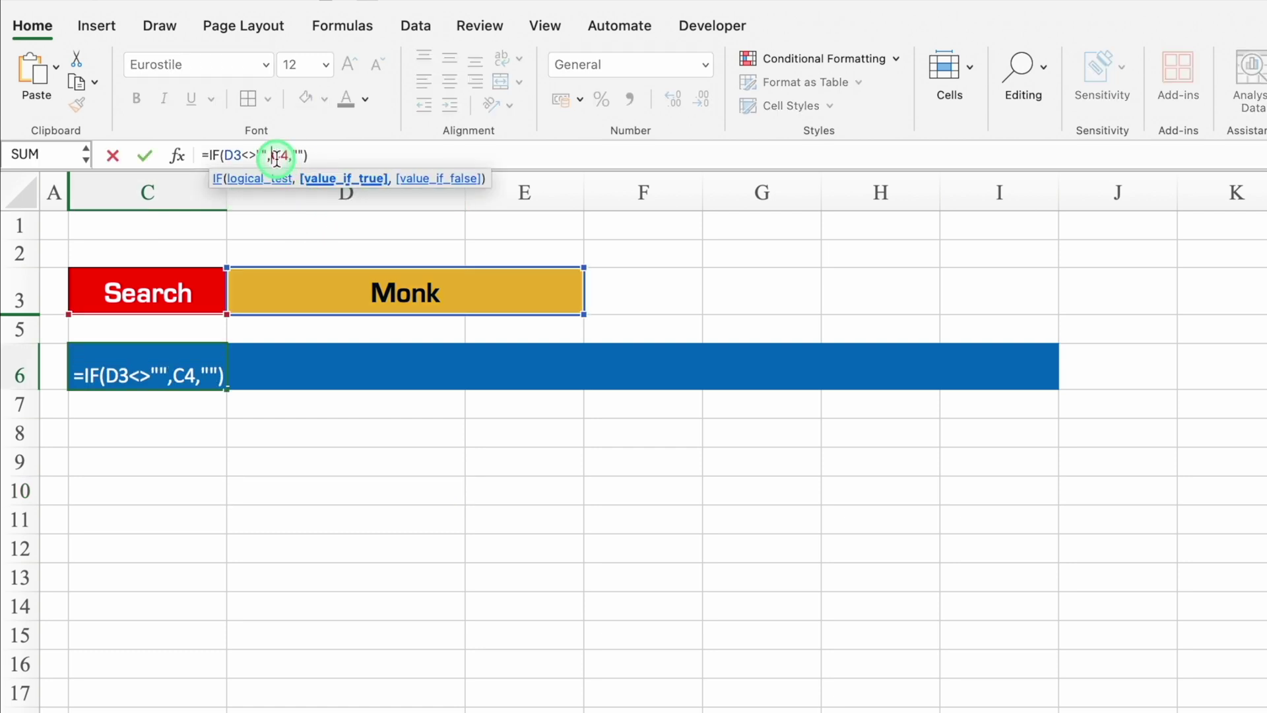
left_click(242, 155)
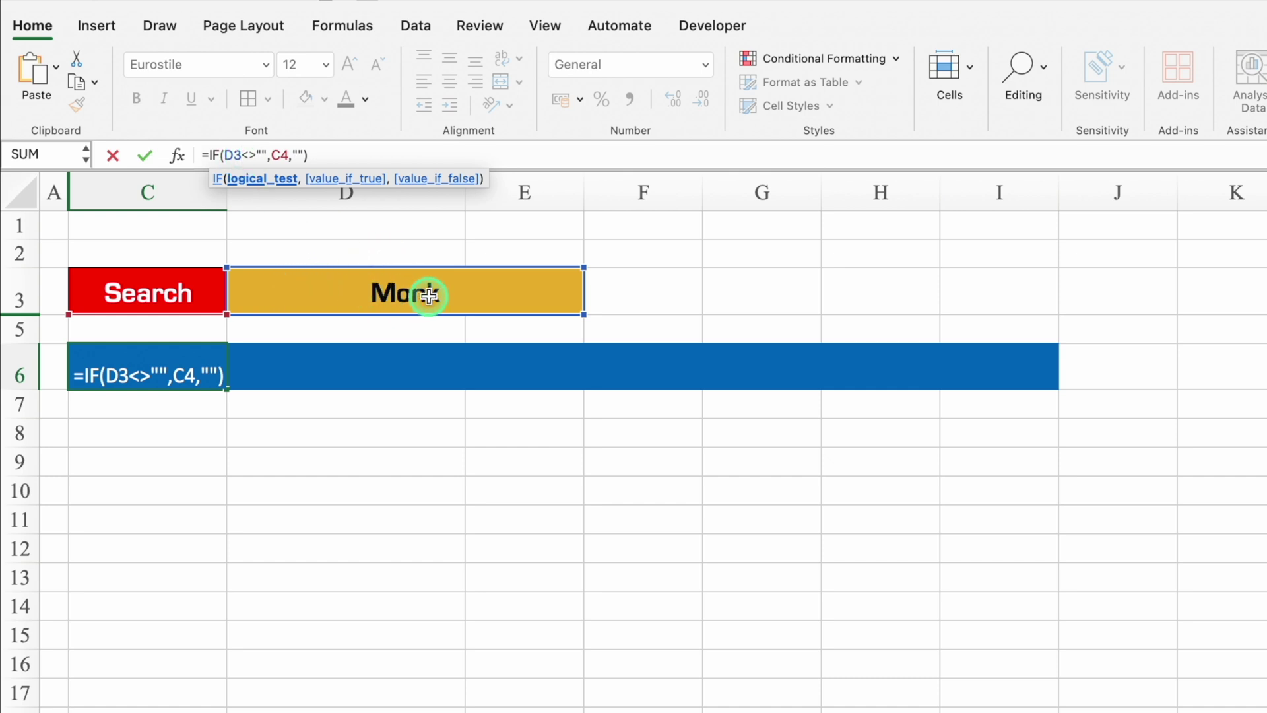
key("F4")
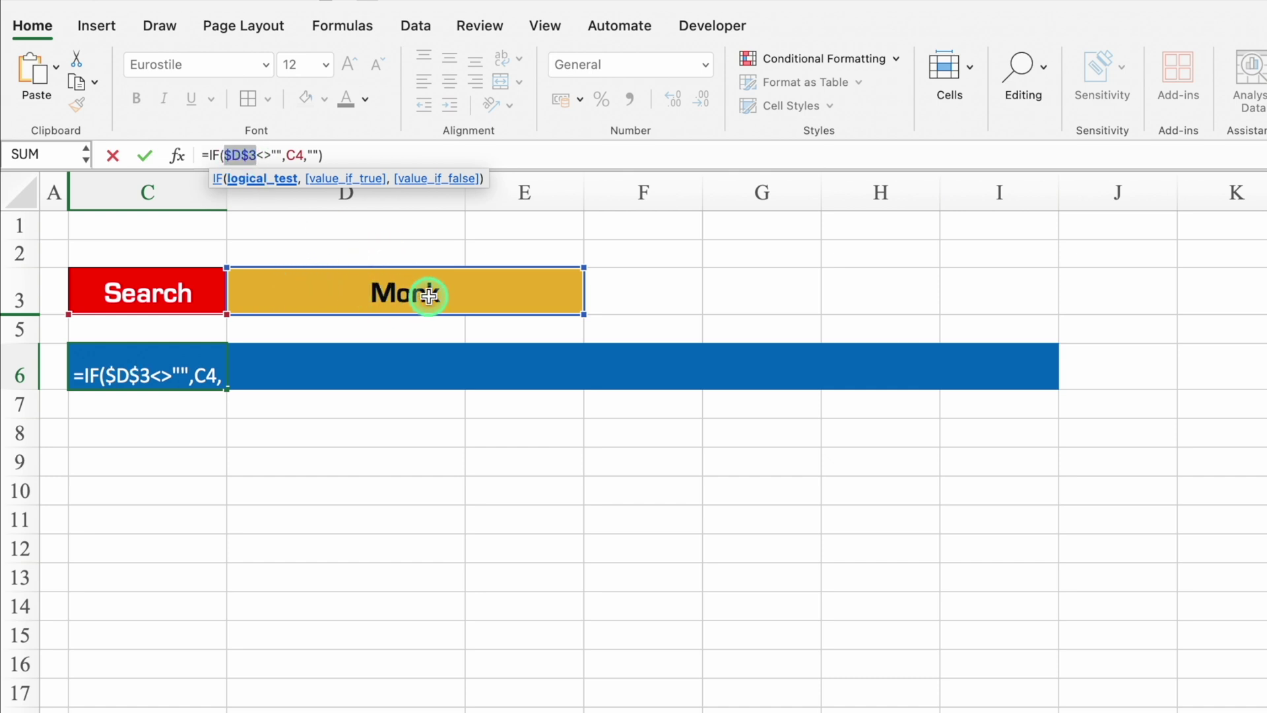
key("Return")
left_click(225, 389)
left_click_drag(225, 388, 1049, 416)
- Replace the search value in D3 with 2 and shorten row 5 to a thin gap
left_click(426, 291)
key("Delete")
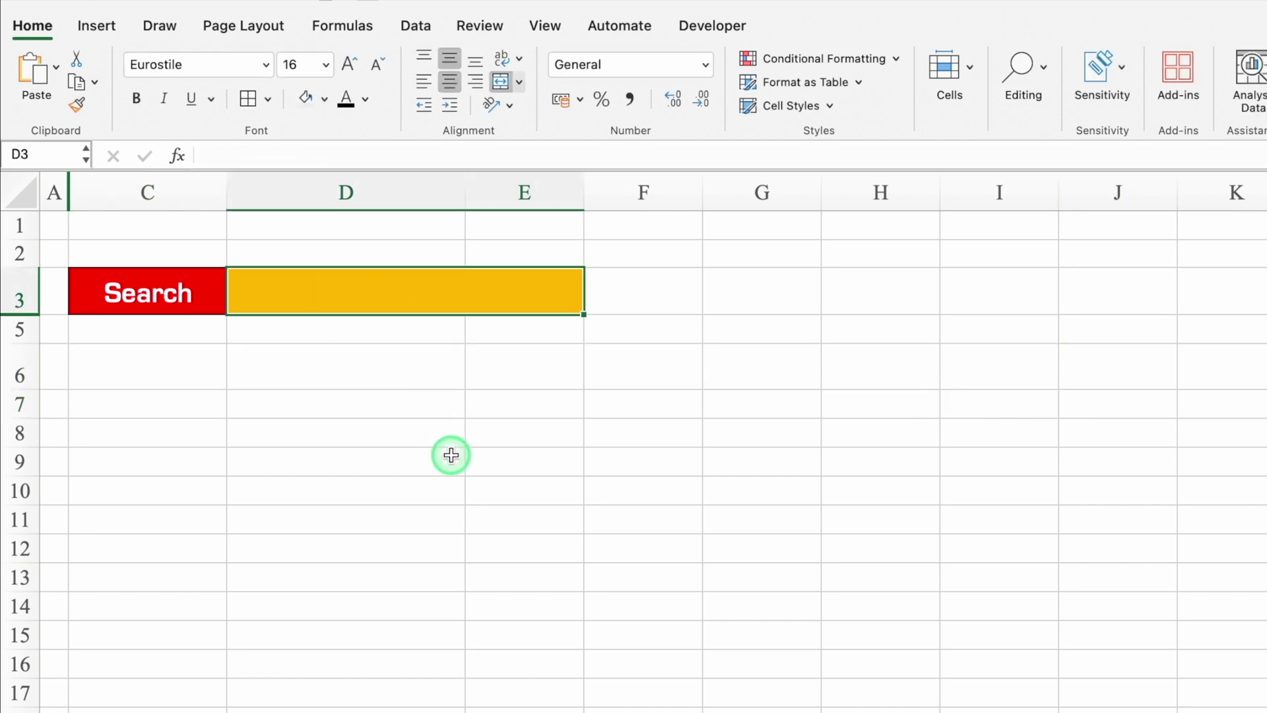
type("2")
key("Return")
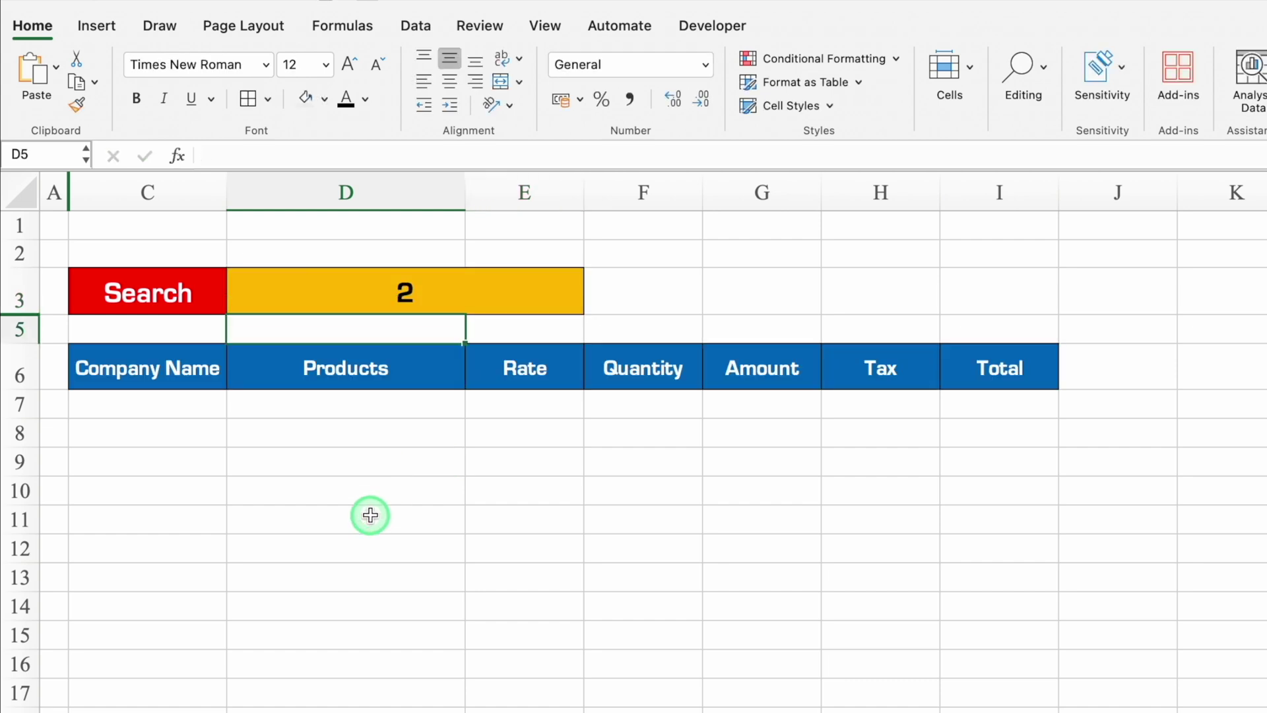
left_click_drag(21, 342, 32, 327)
- Unhide Helper column B and start a VLOOKUP in F3 on the wildcard value "*"&D3&"*"
left_click(331, 475)
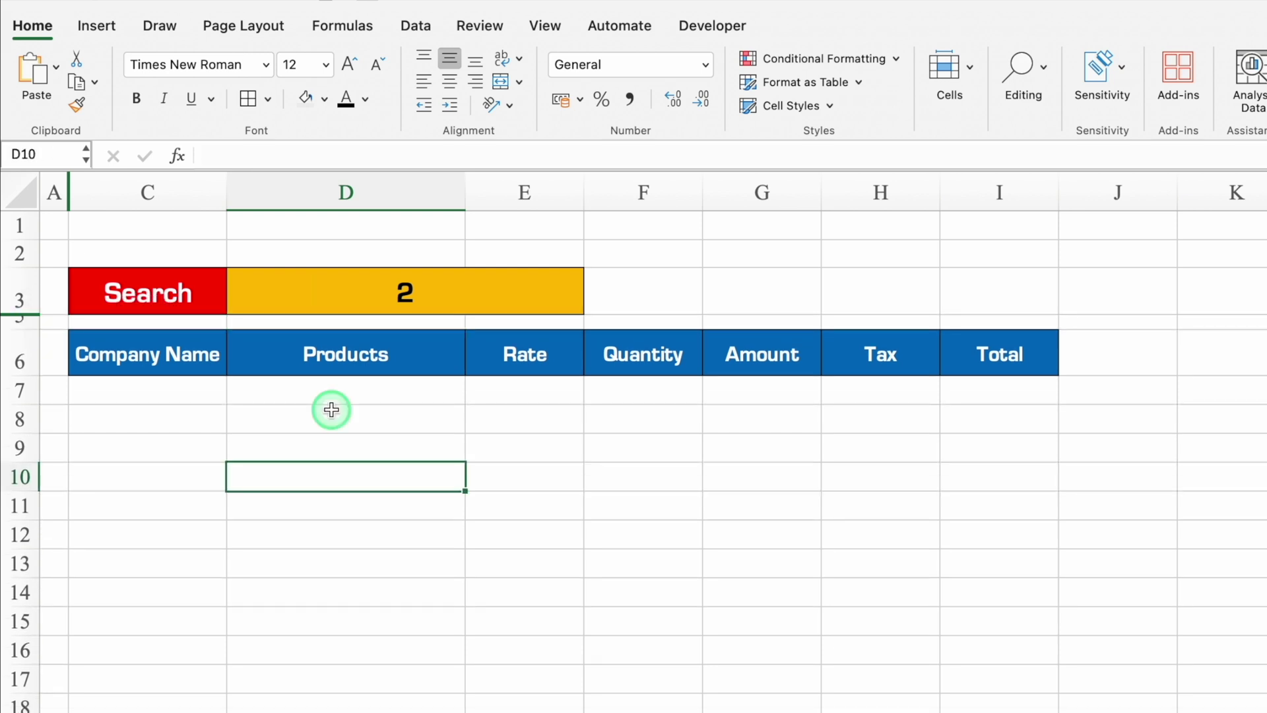
double_click(72, 191)
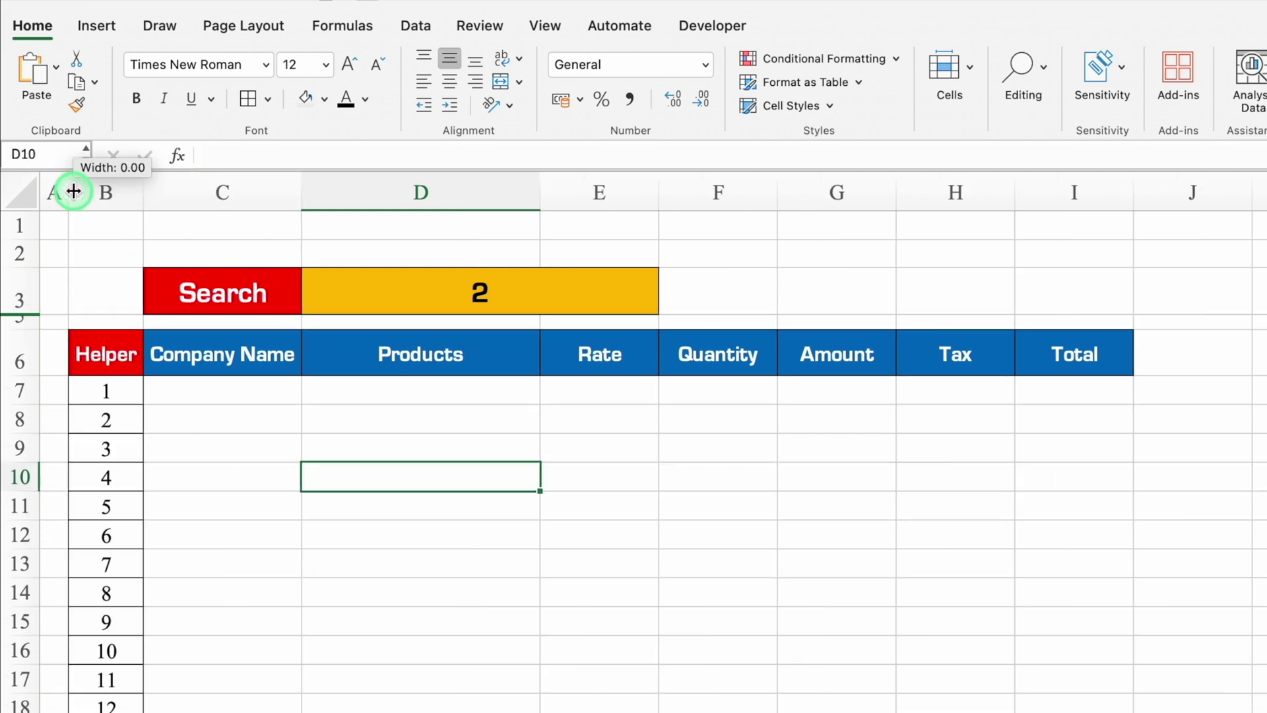
left_click(737, 289)
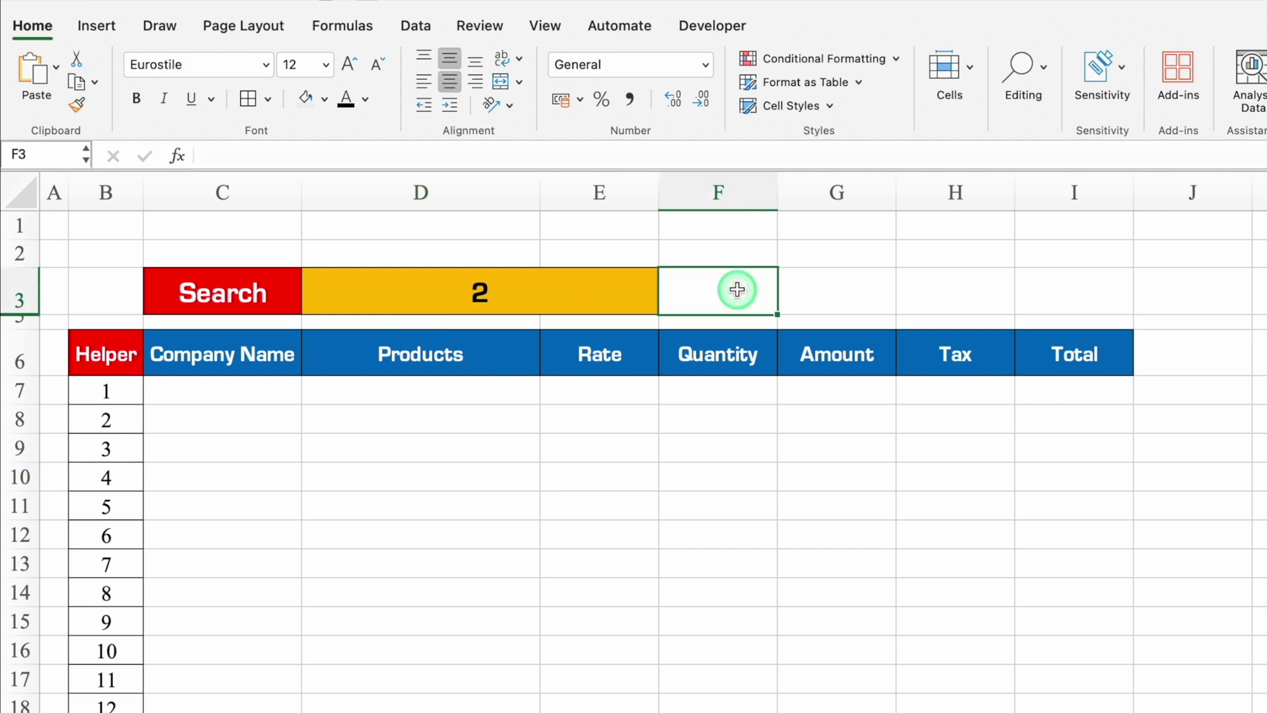
type("=vl")
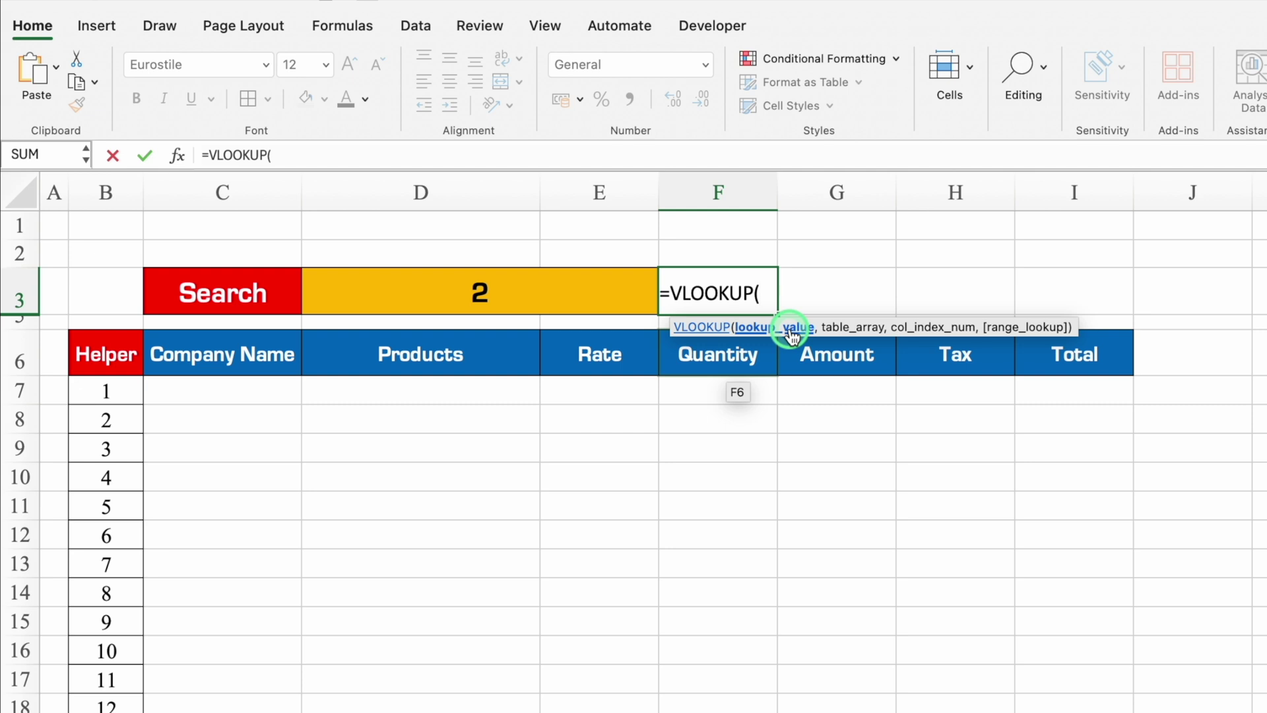
type("\"*")
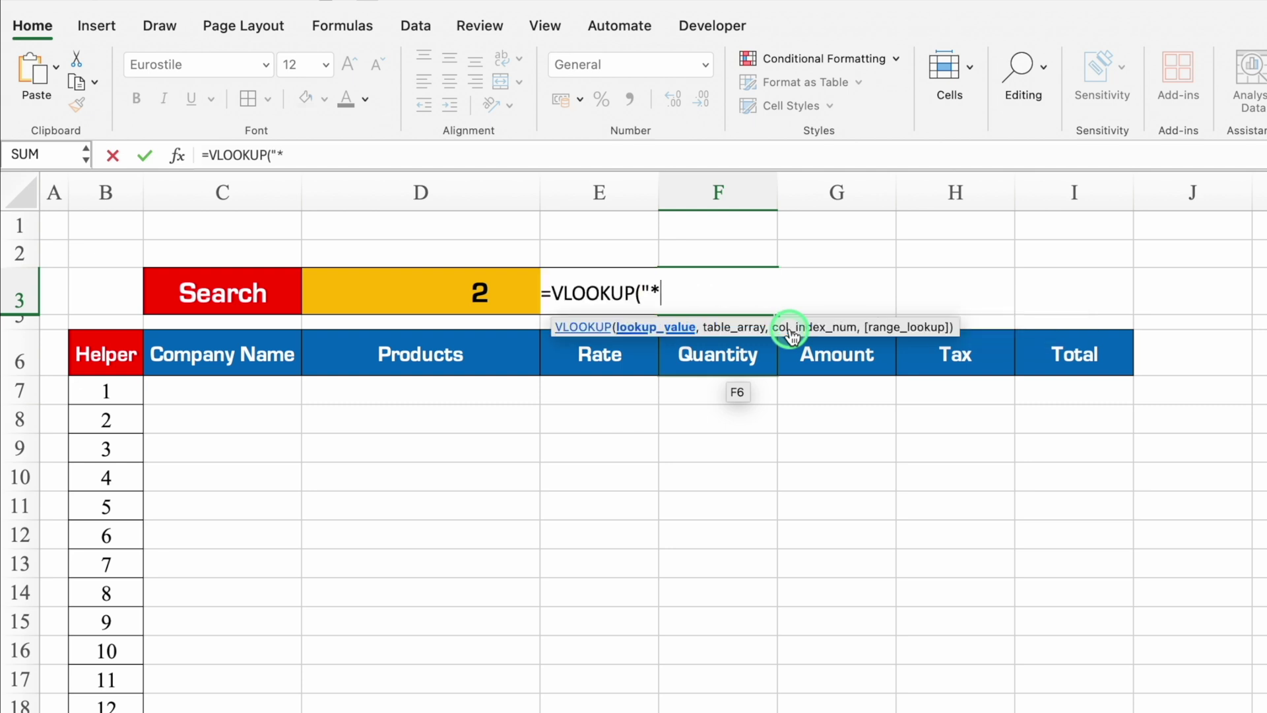
type("\"&")
left_click(456, 291)
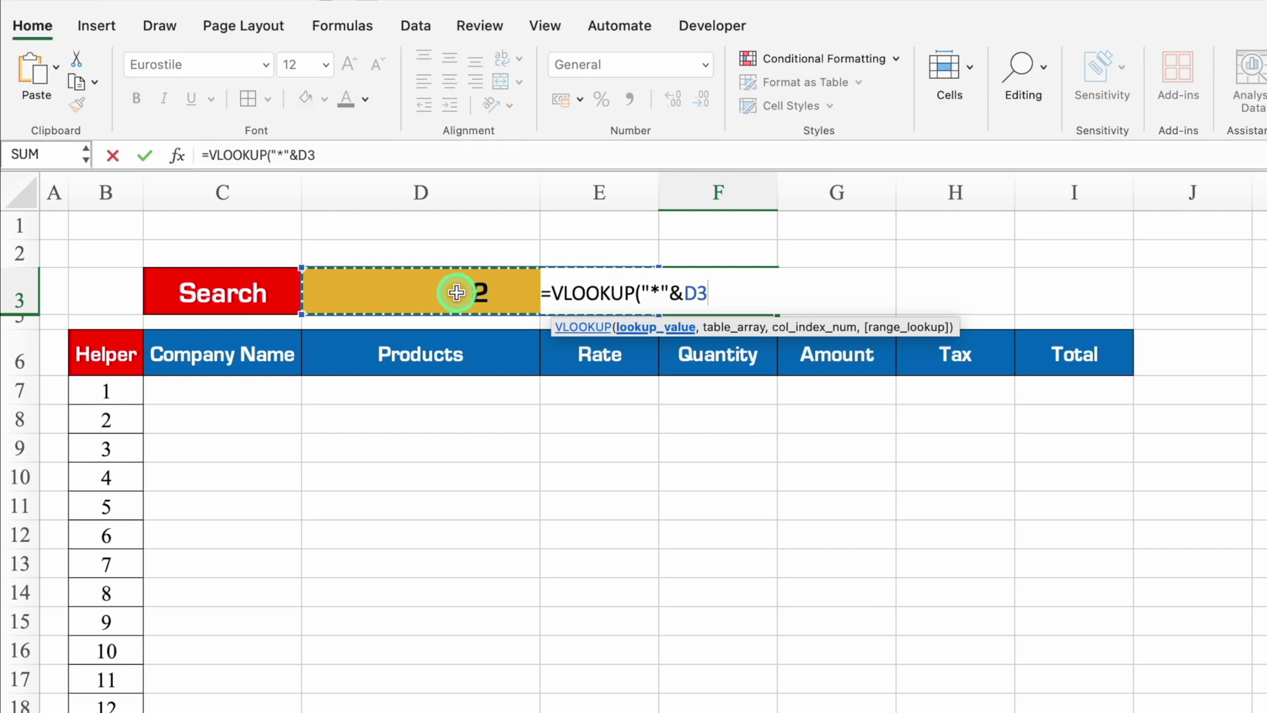
type("&")
type("\"")
type("*\"")
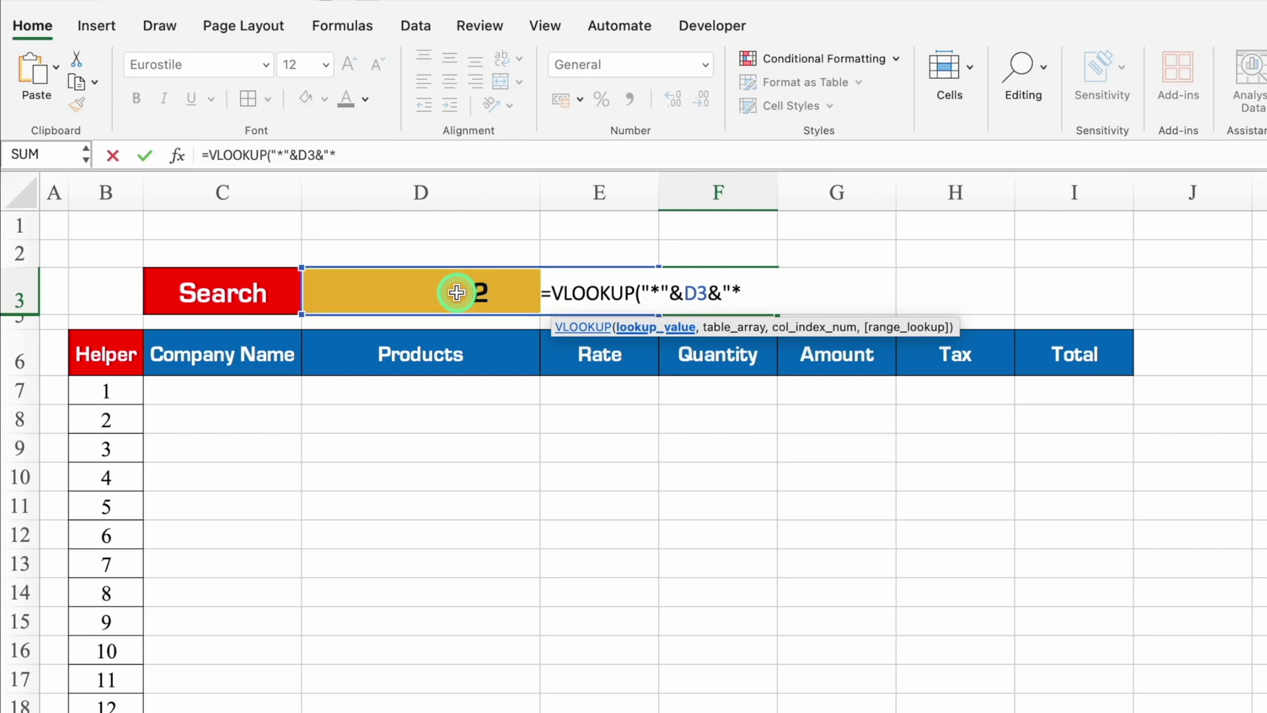
type(",")
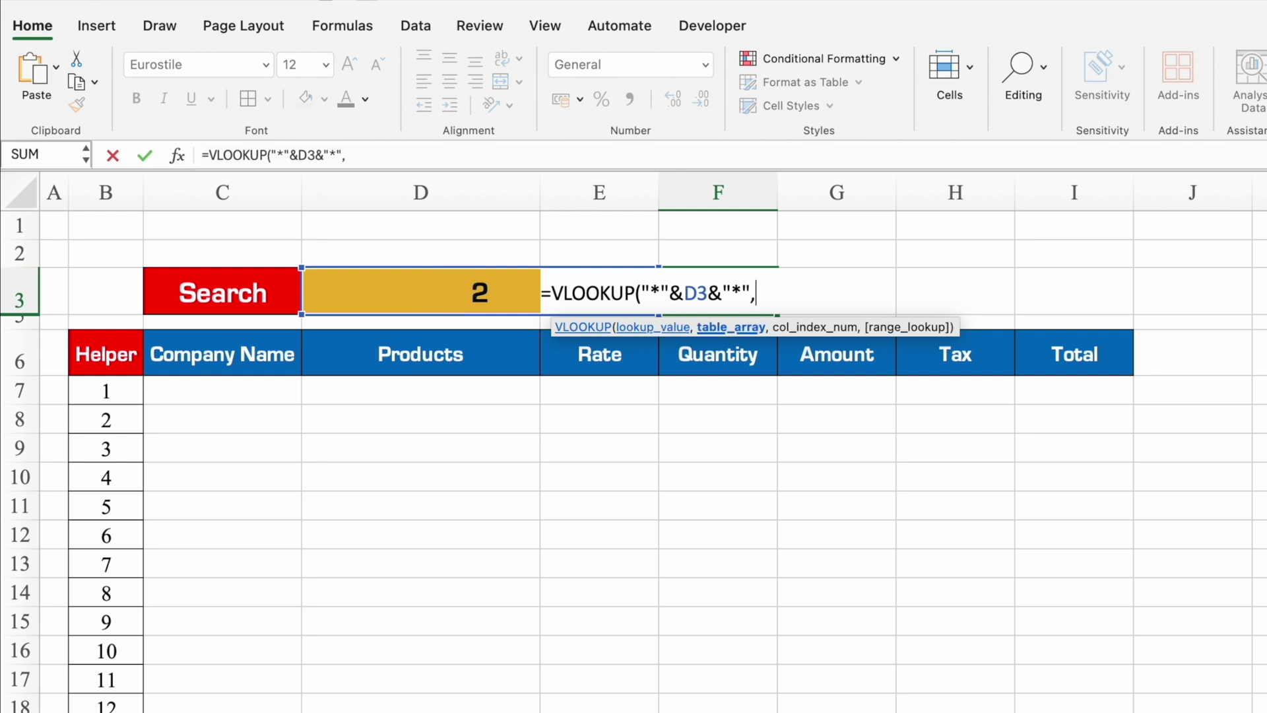
- Finish F3's lookup on Data!$B:$I, column 2, exact match, returning Panda
key("ctrl+Page_Down")
left_click_drag(136, 191, 1022, 239)
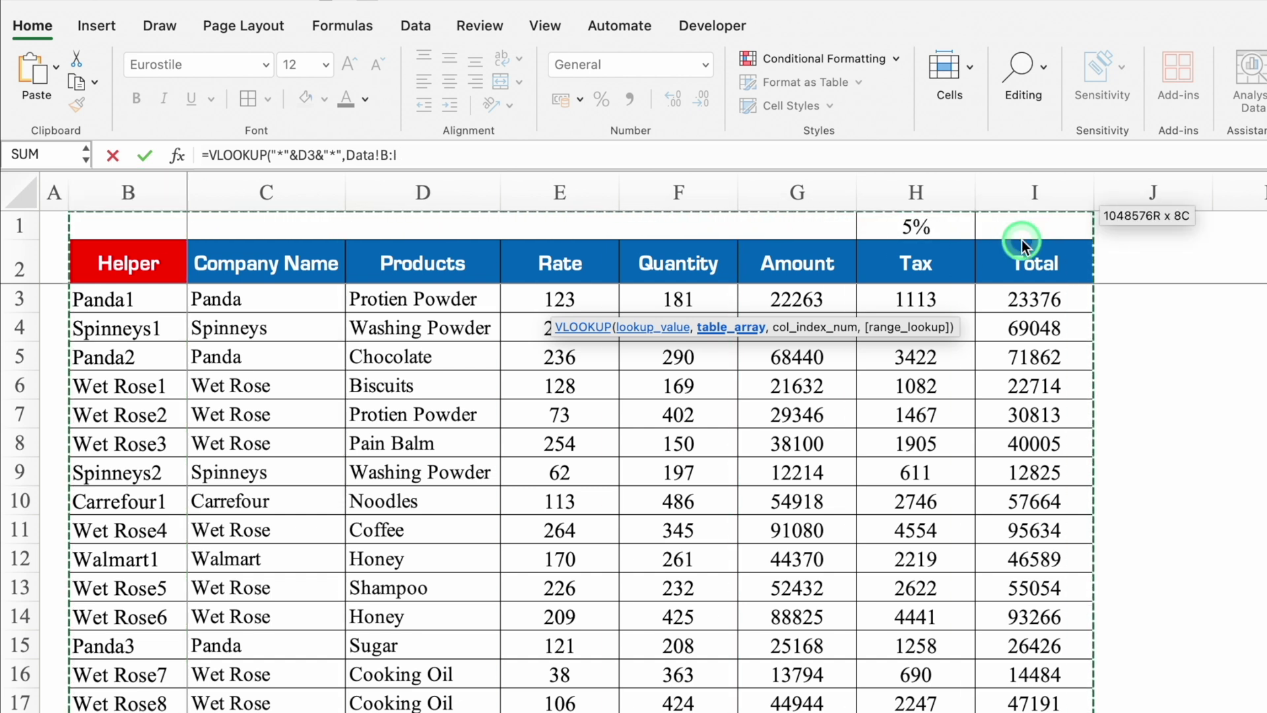
key("F4")
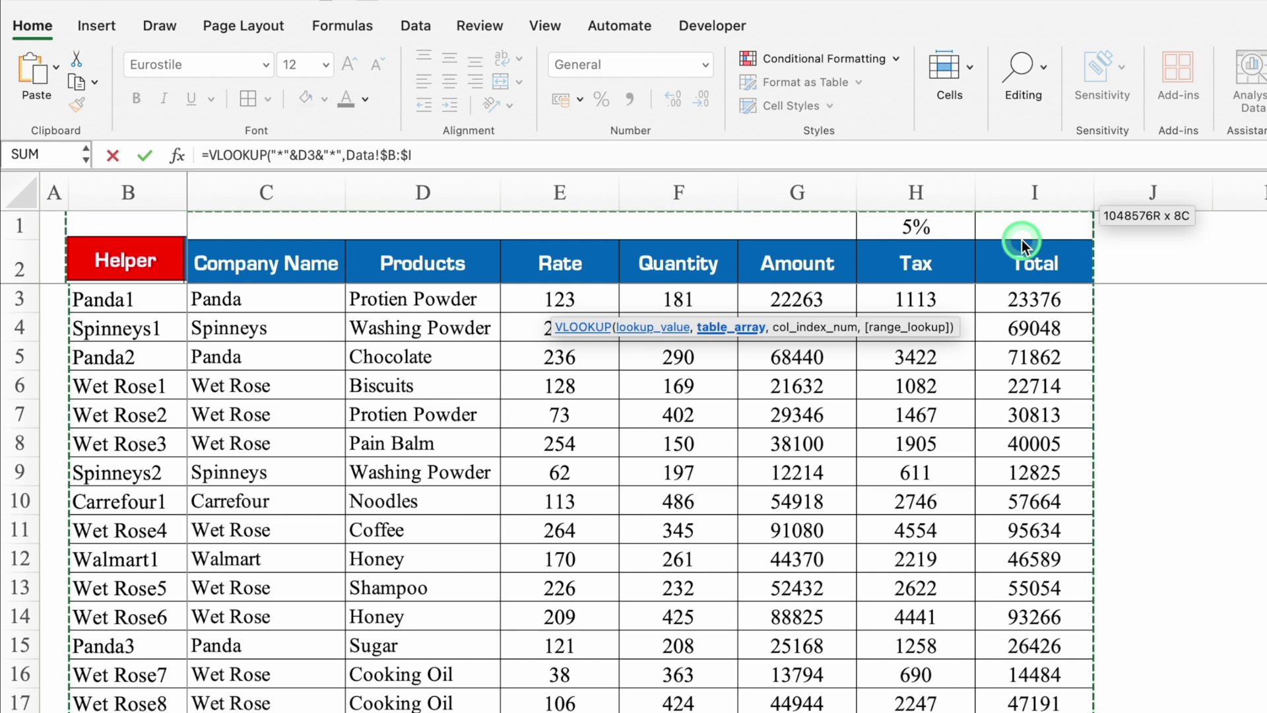
type(",")
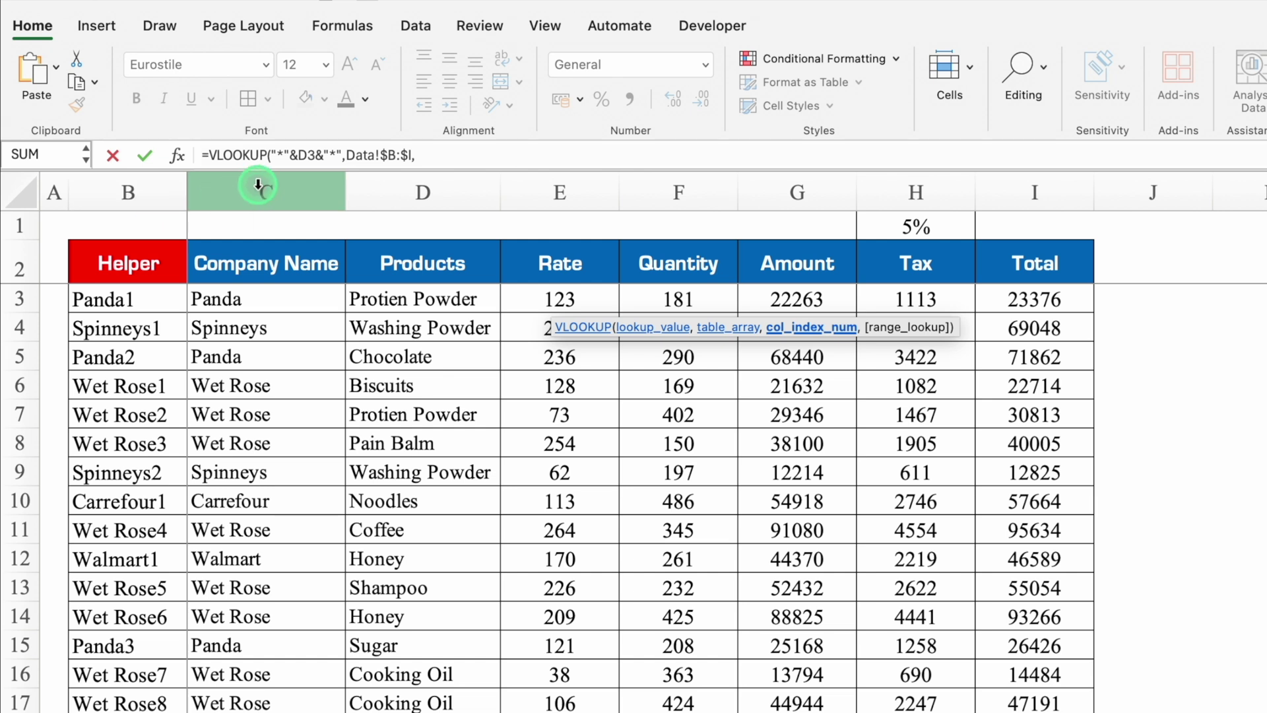
type("2,")
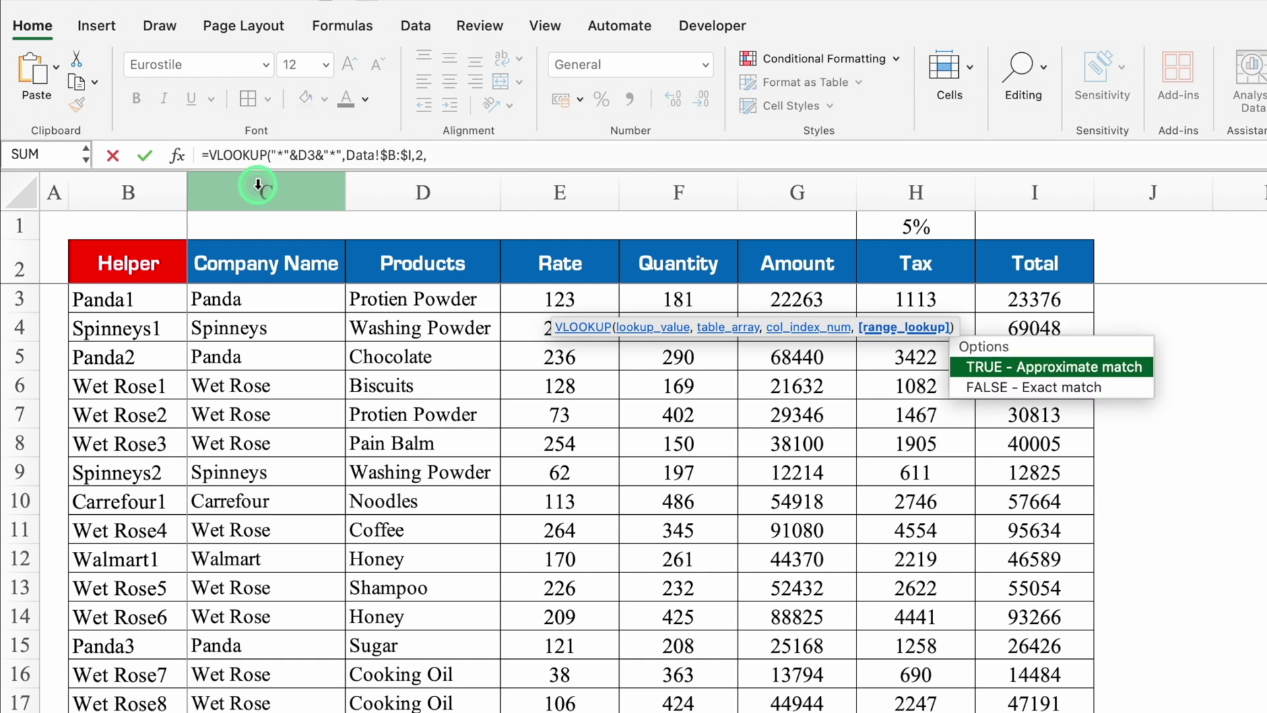
type("0)")
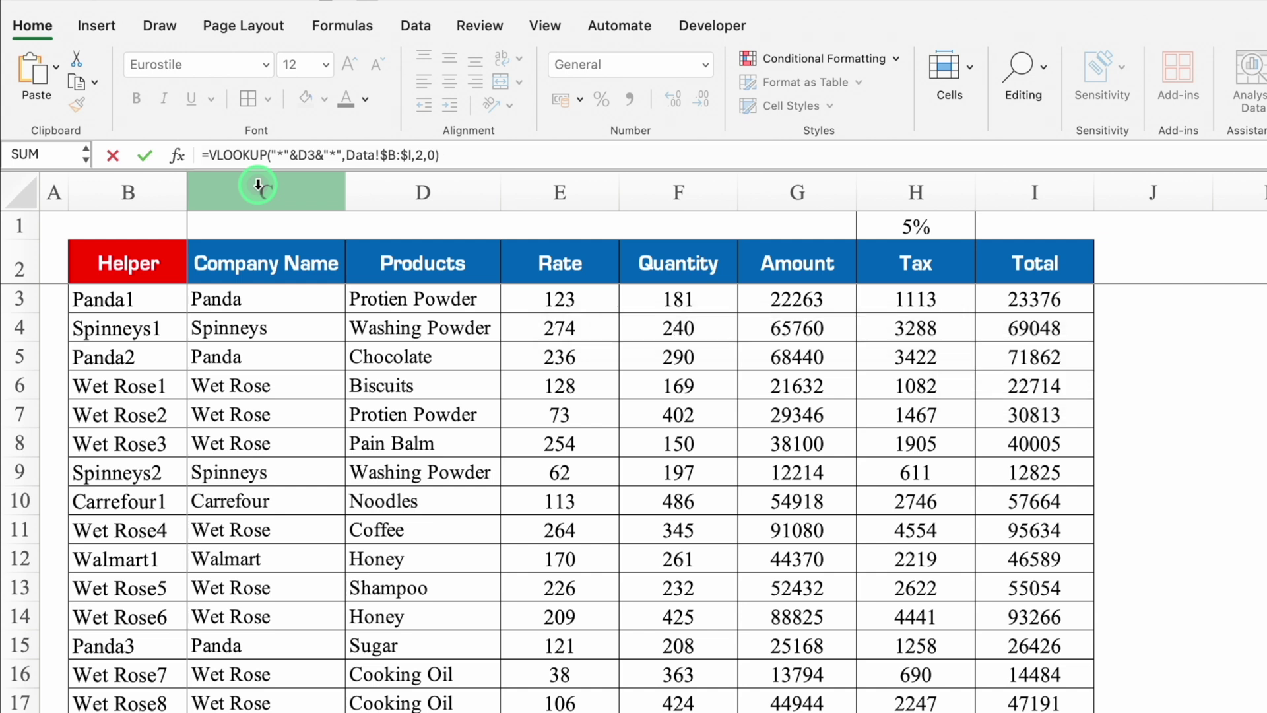
key("Return")
left_click(741, 286)
- Start a VLOOKUP in C7 using $F$3&B7 as the lookup value
scroll(331, 455, "up", 2)
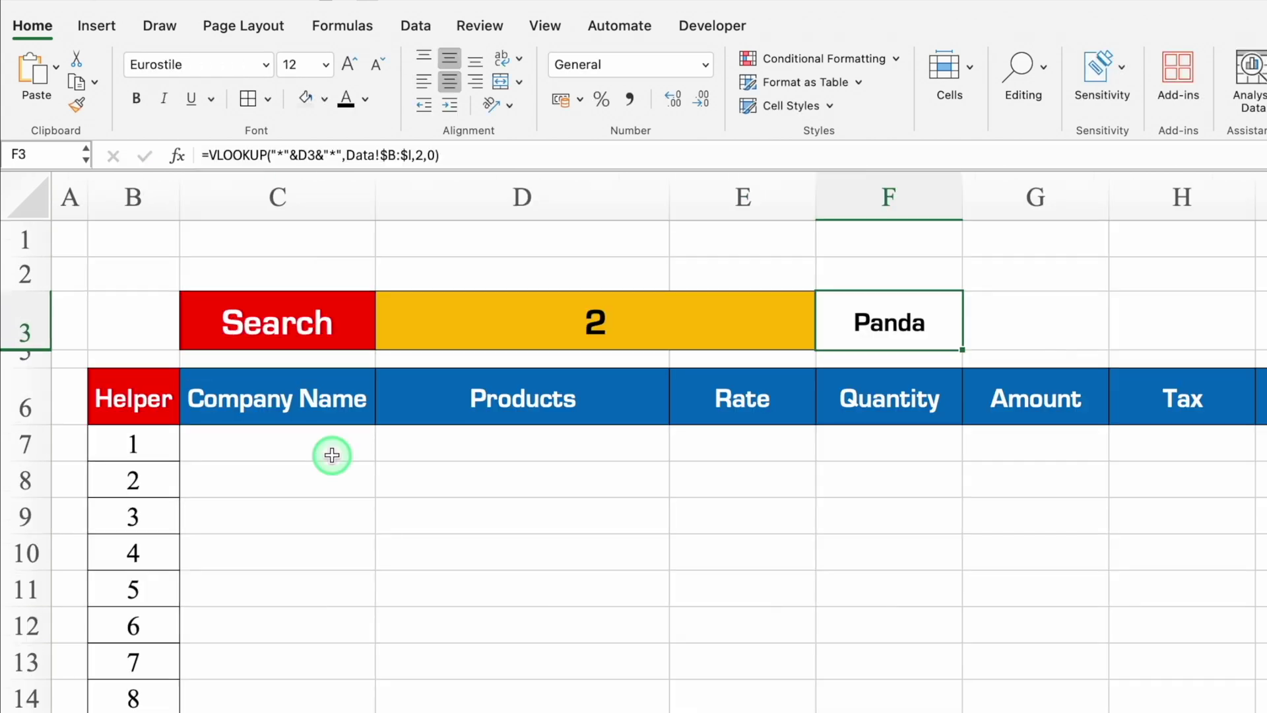
left_click(332, 456)
type("=vl")
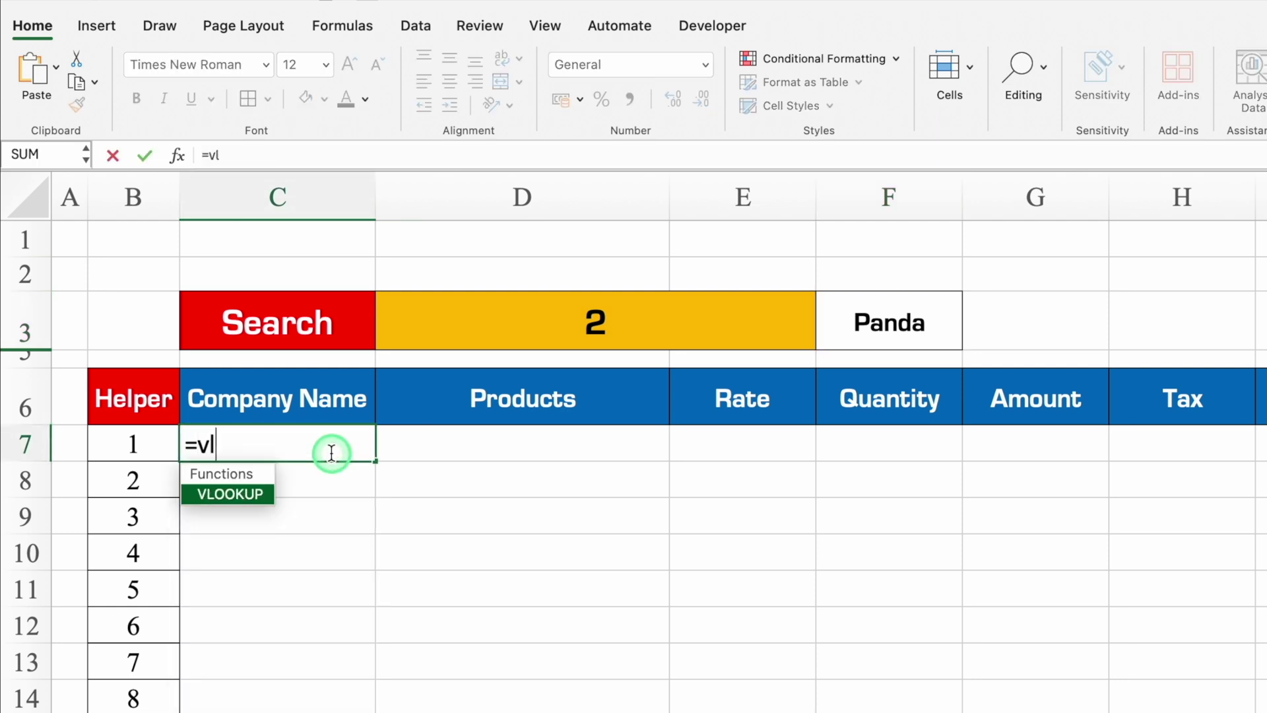
double_click(251, 492)
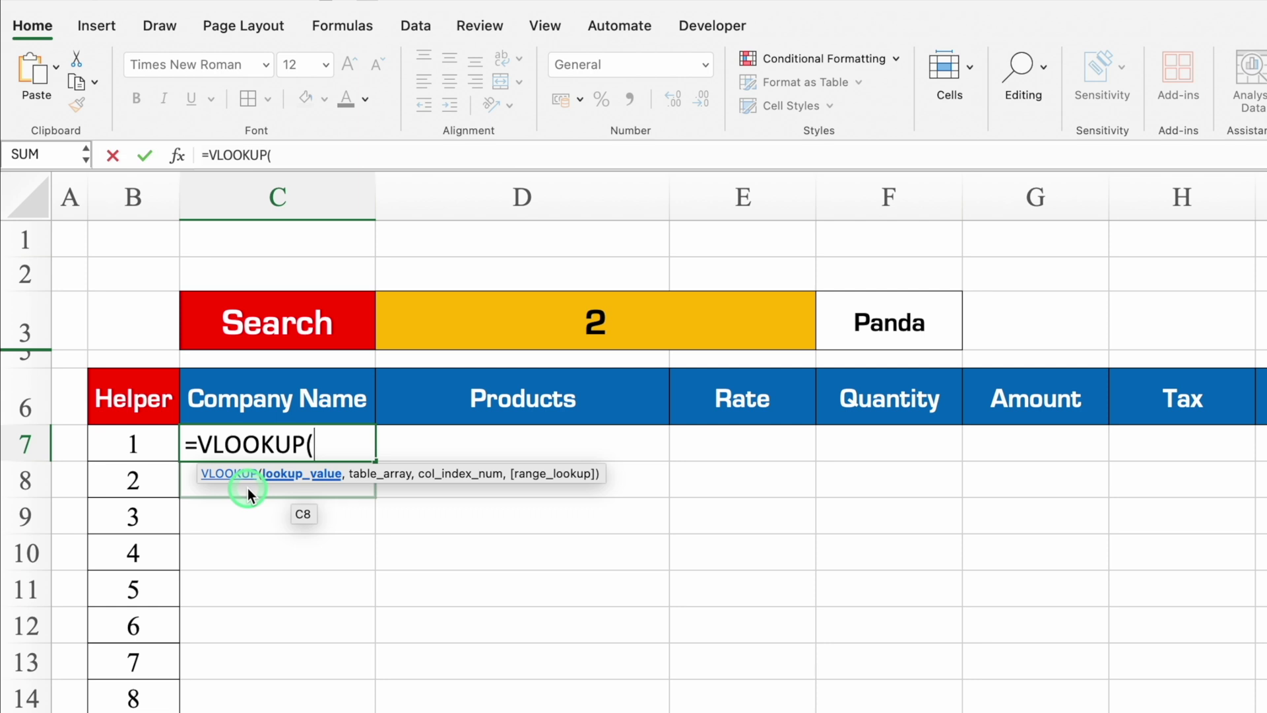
left_click(878, 312)
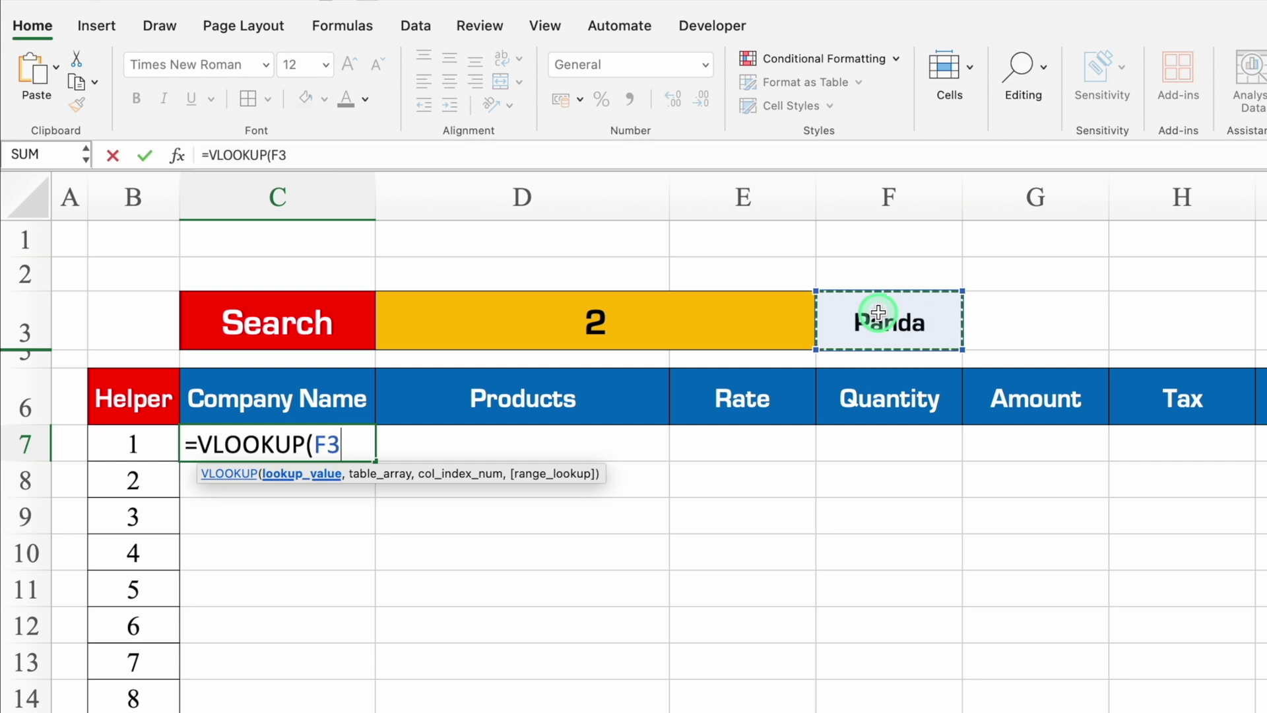
key("F4")
type("&")
left_click(129, 446)
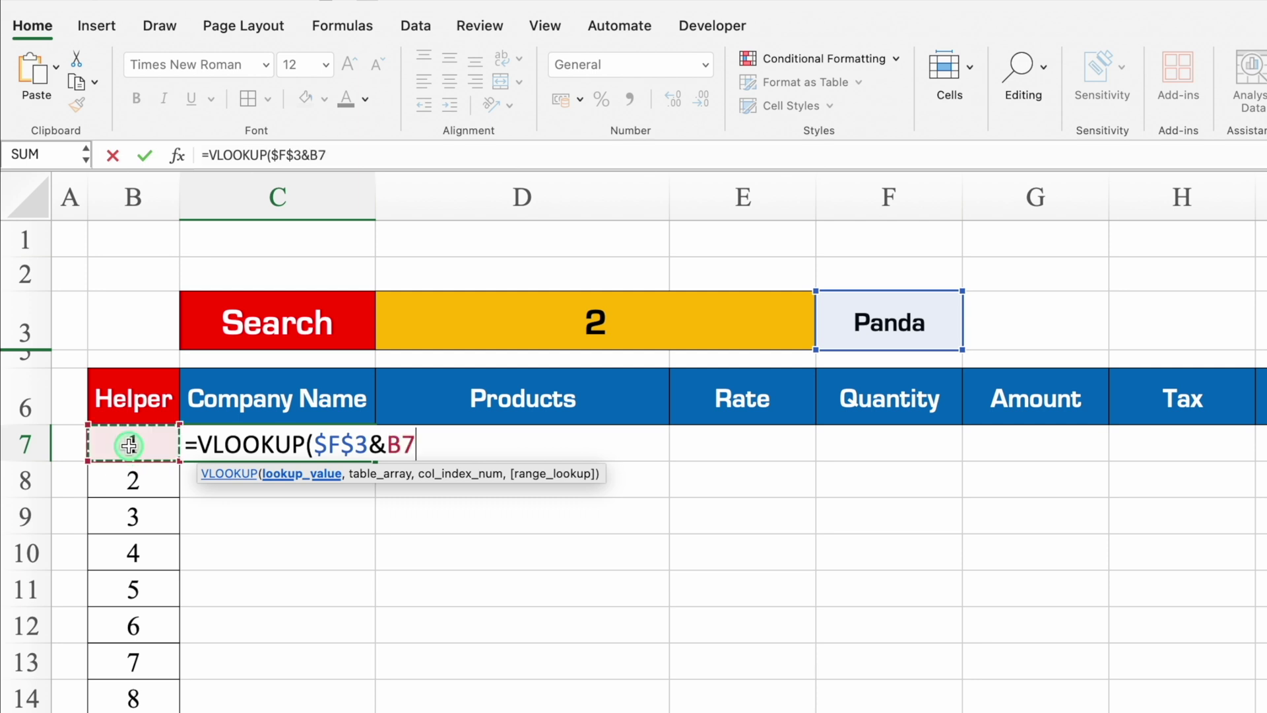
type(",")
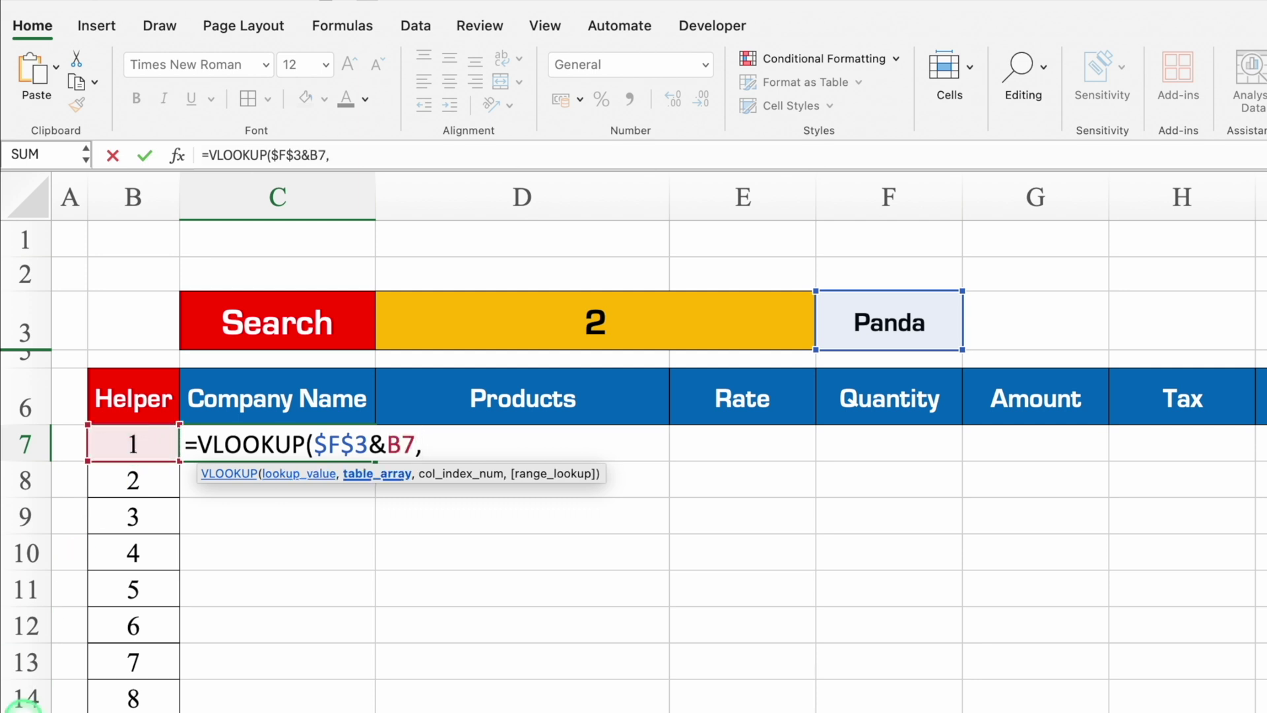
- Use Data!$B:$I as the lookup table and begin a COLUMNS function for the column index
key("ctrl+Page_Down")
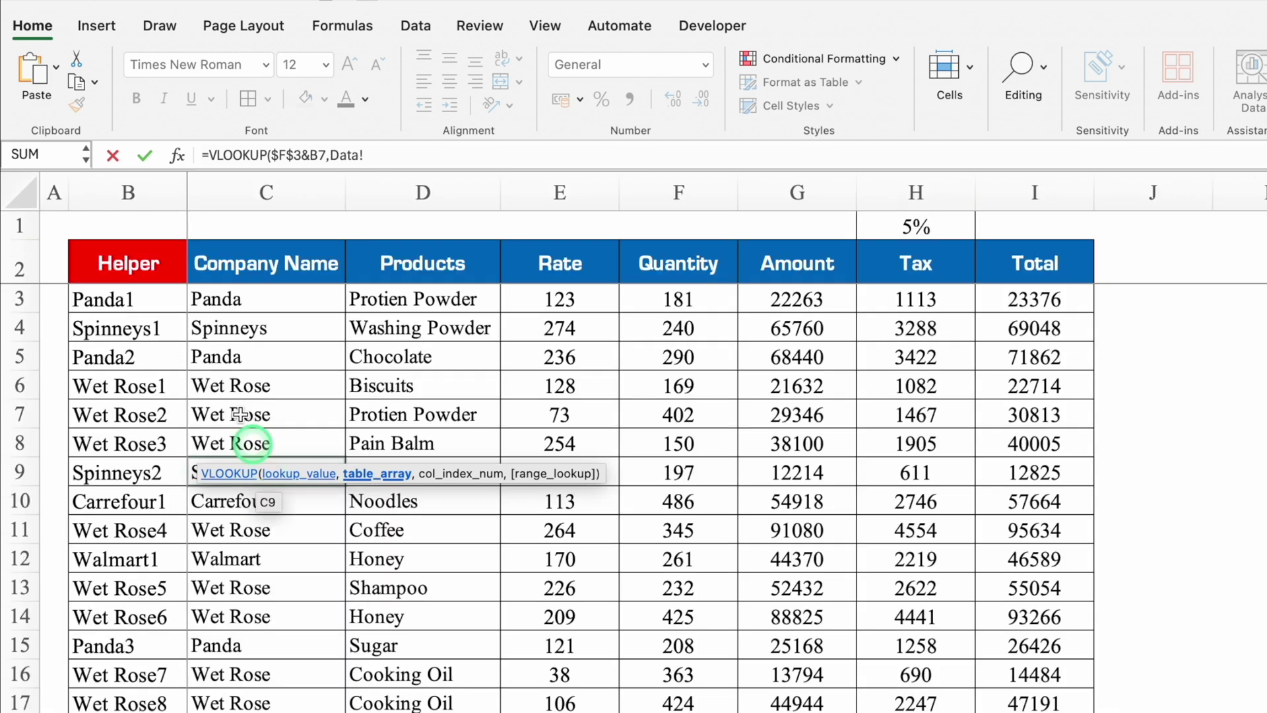
left_click(140, 189)
left_click_drag(140, 189, 1037, 228)
key("F4")
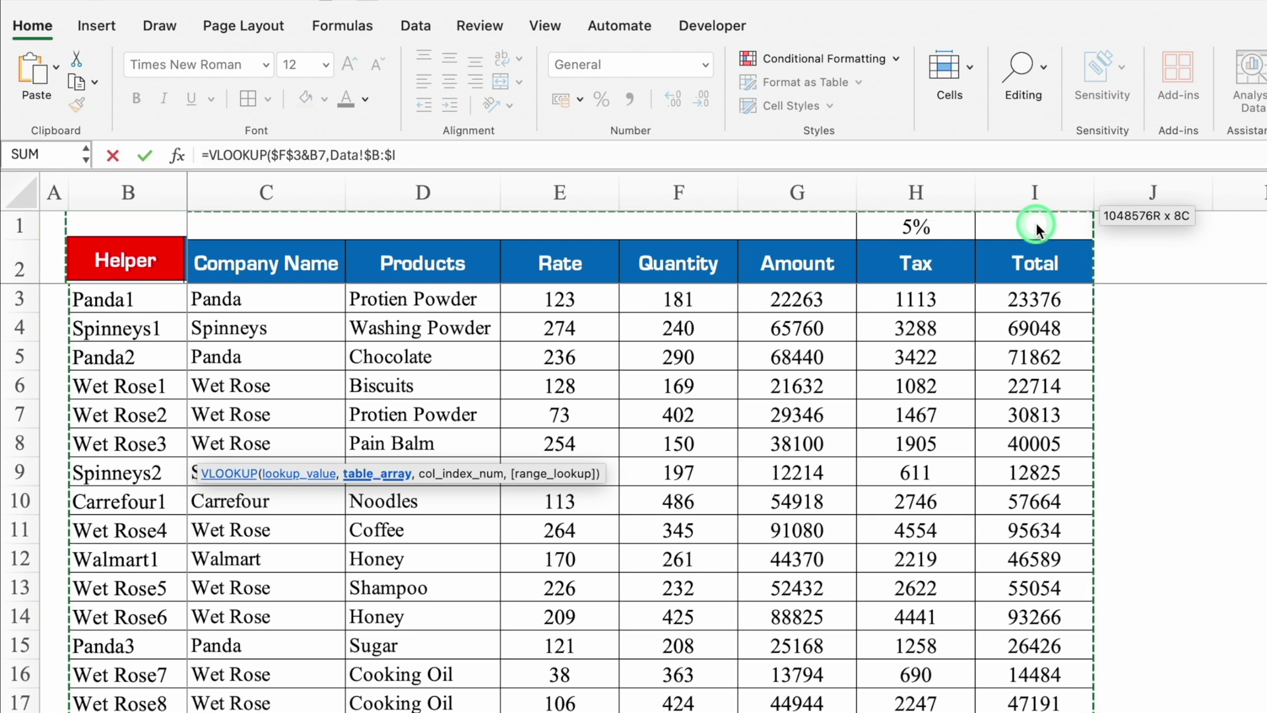
type(",")
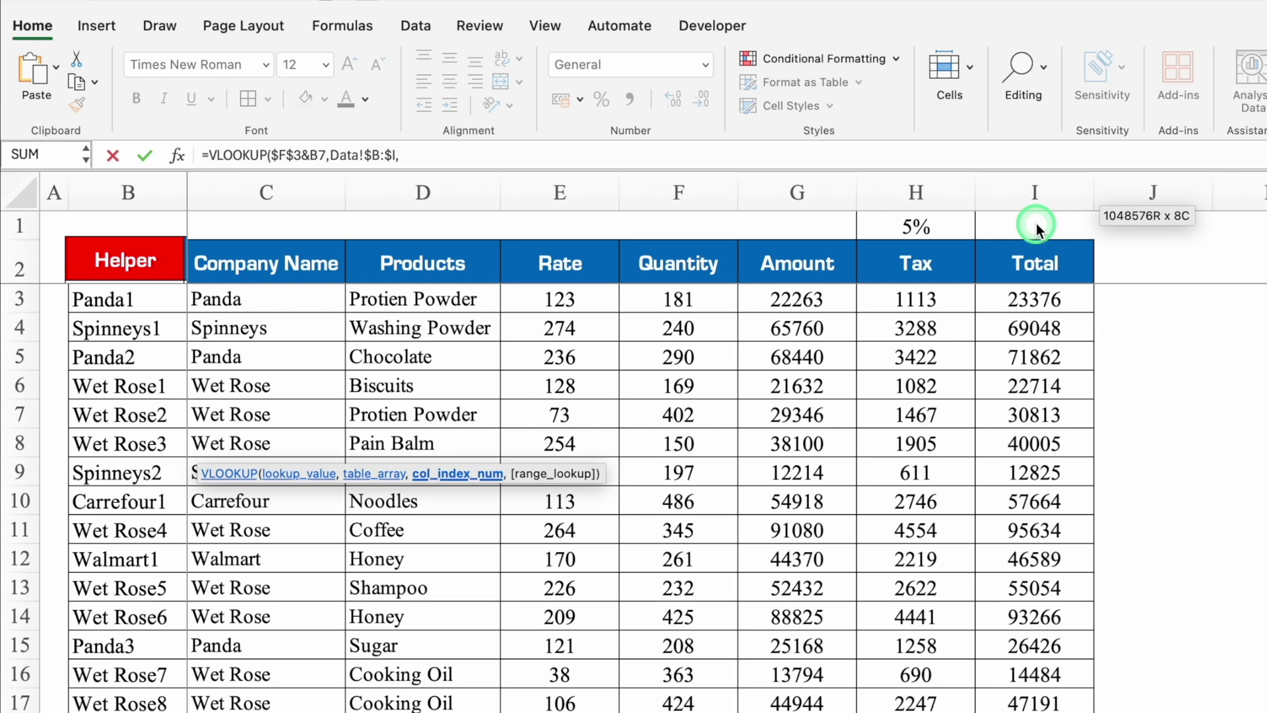
type("Columns")
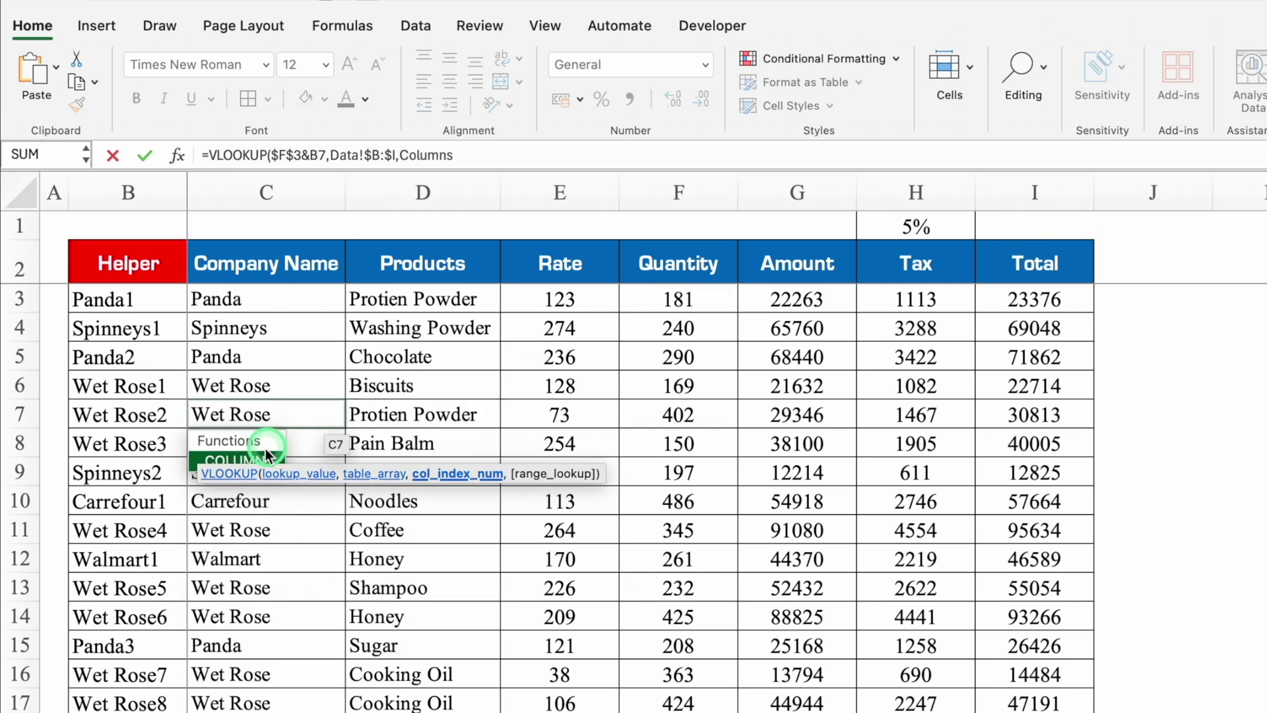
key("Tab")
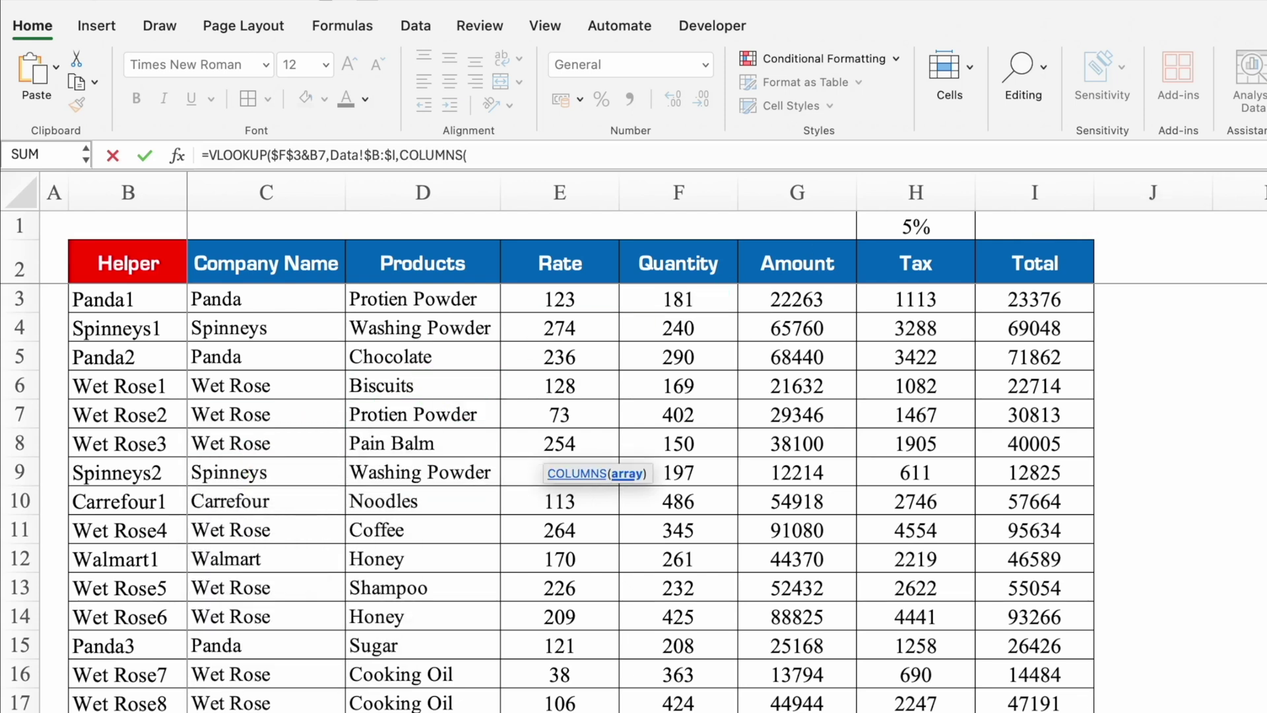
- Complete the column index as COLUMNS($B$5:C5) with exact match, so C7 returns Panda
key("ctrl+Page_Up")
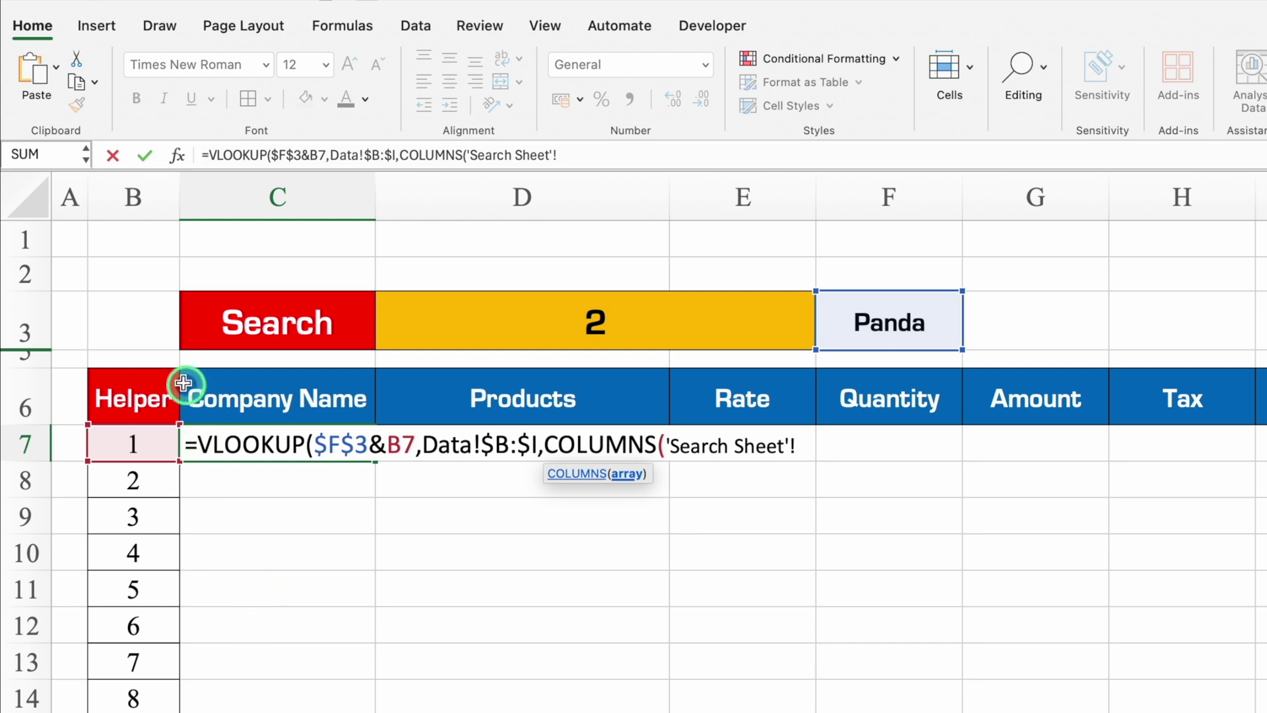
left_click(149, 358)
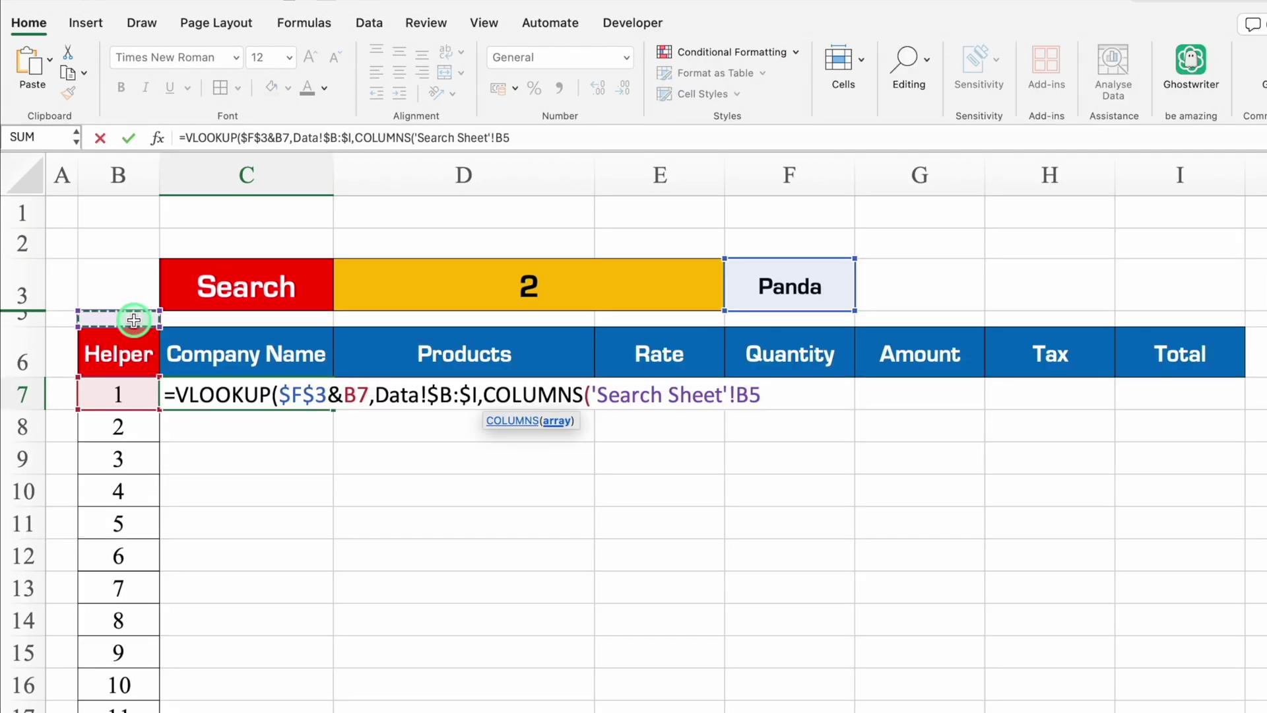
key("F4")
type(":")
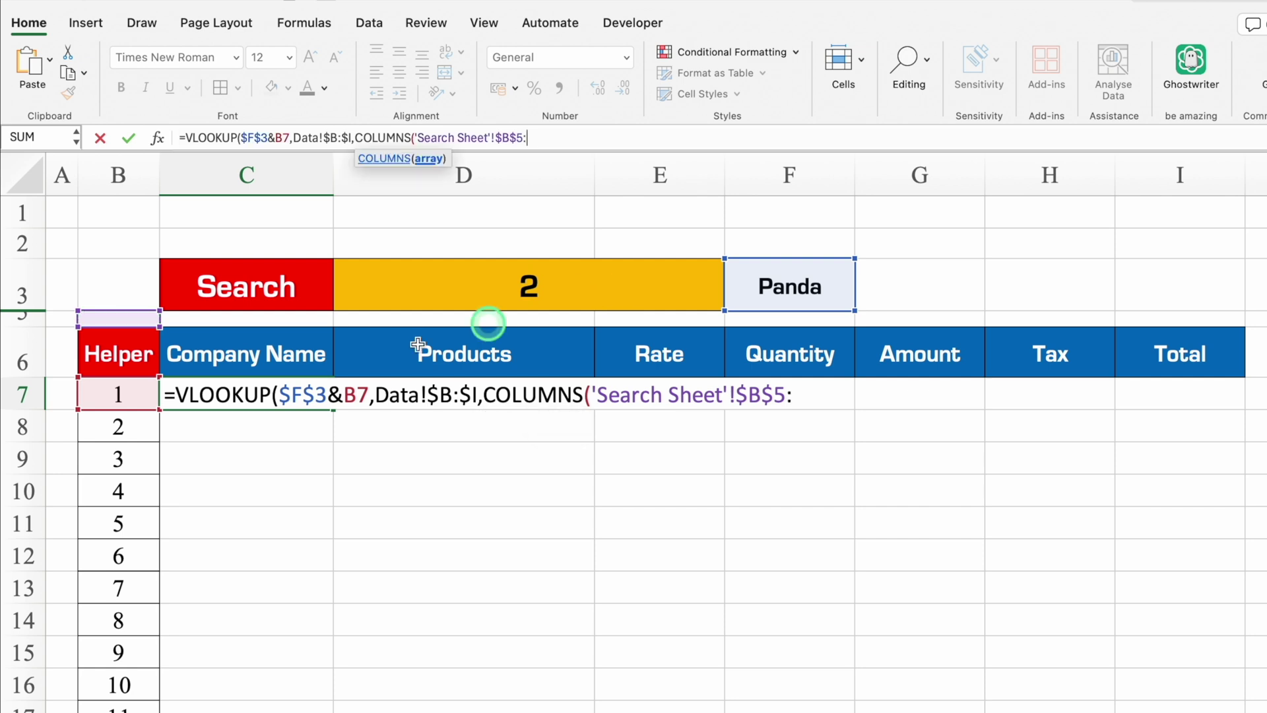
left_click(234, 319)
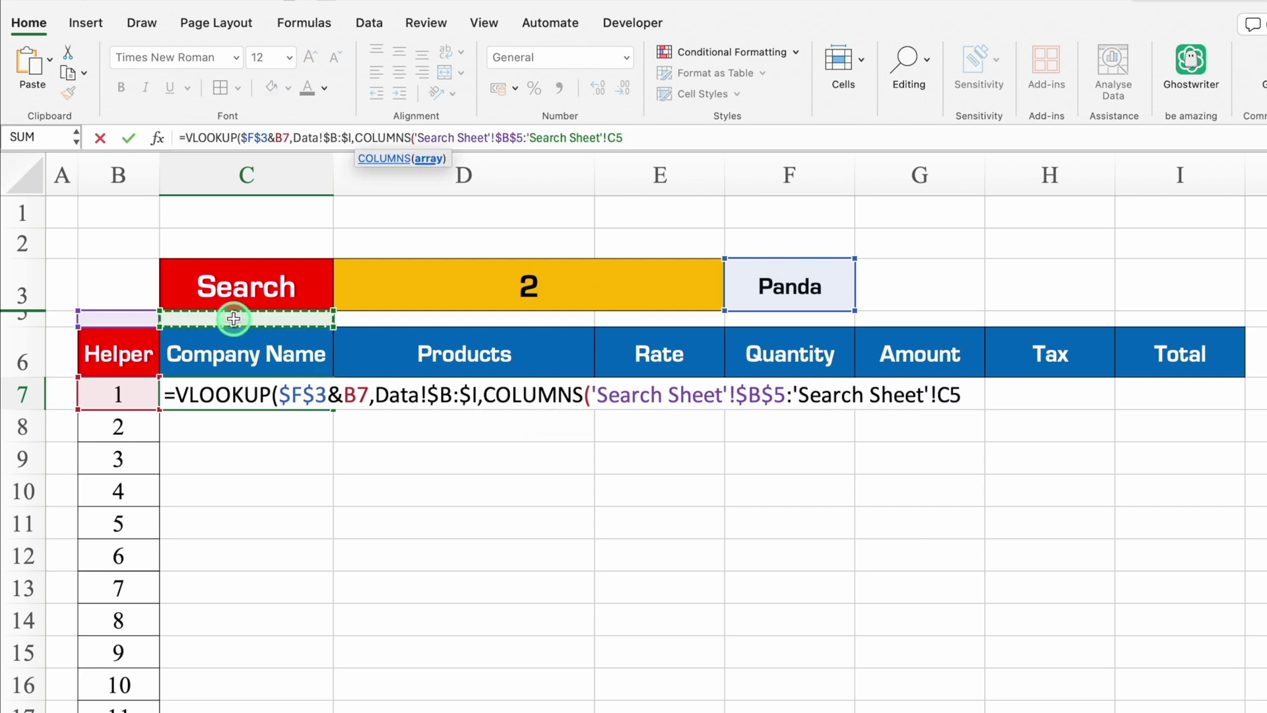
type("),")
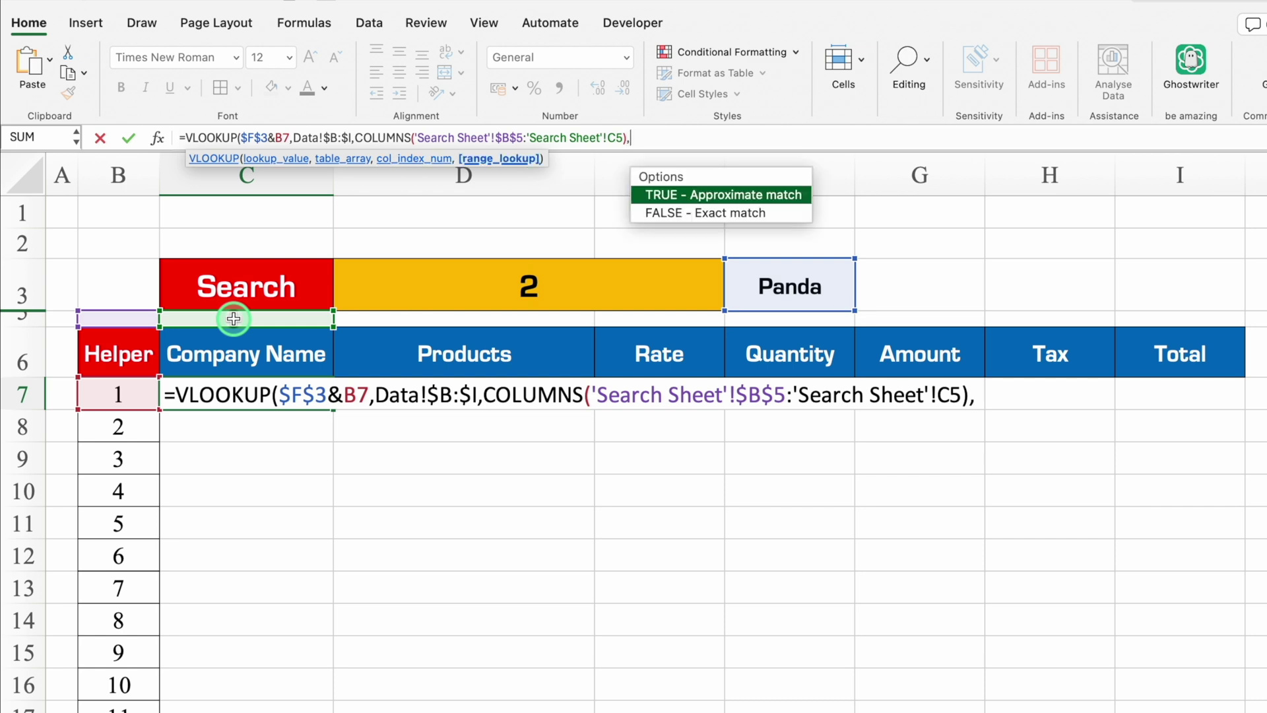
type("0)")
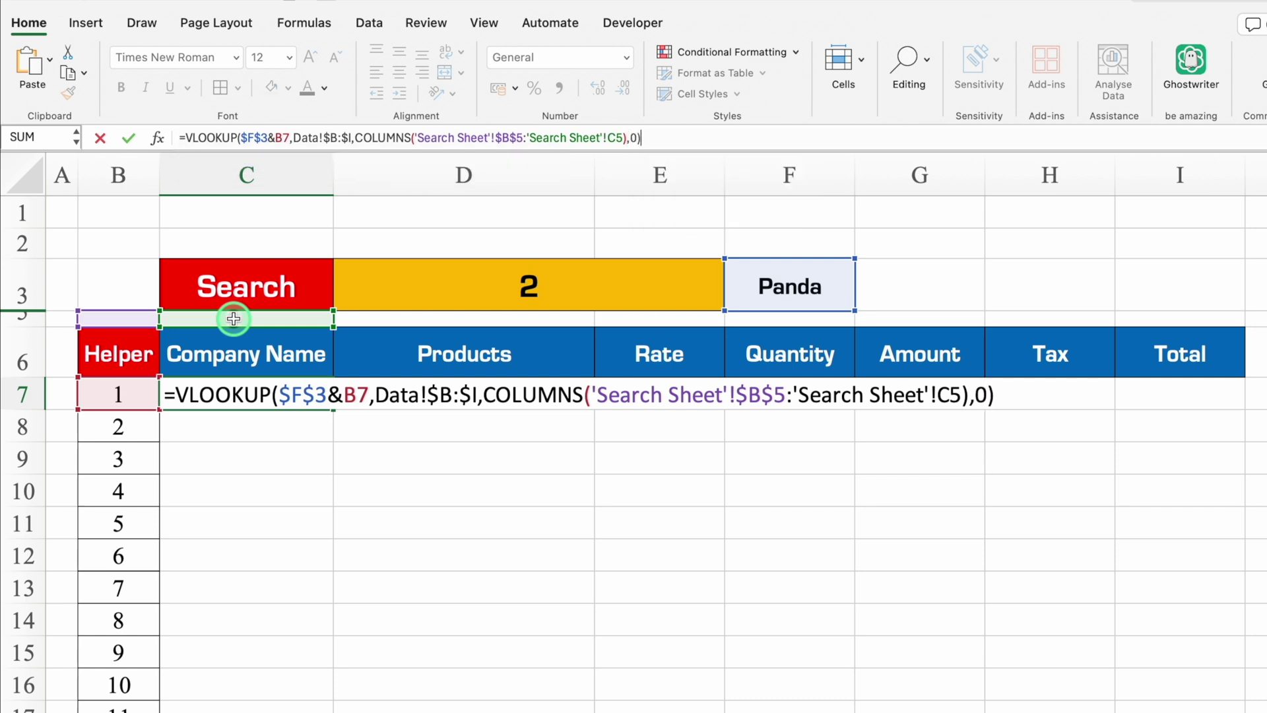
key("Return")
left_click(287, 389)
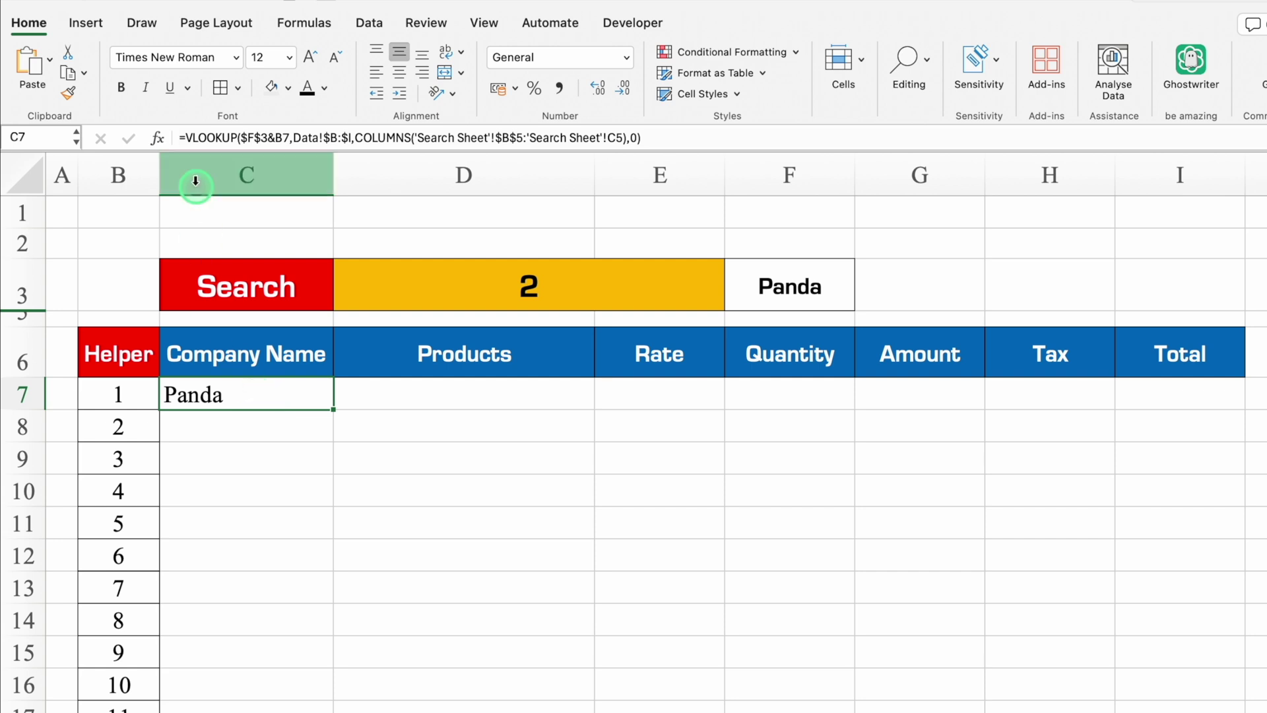
- Wrap C7's VLOOKUP in IFERROR so errors return a blank ""
left_click(185, 137)
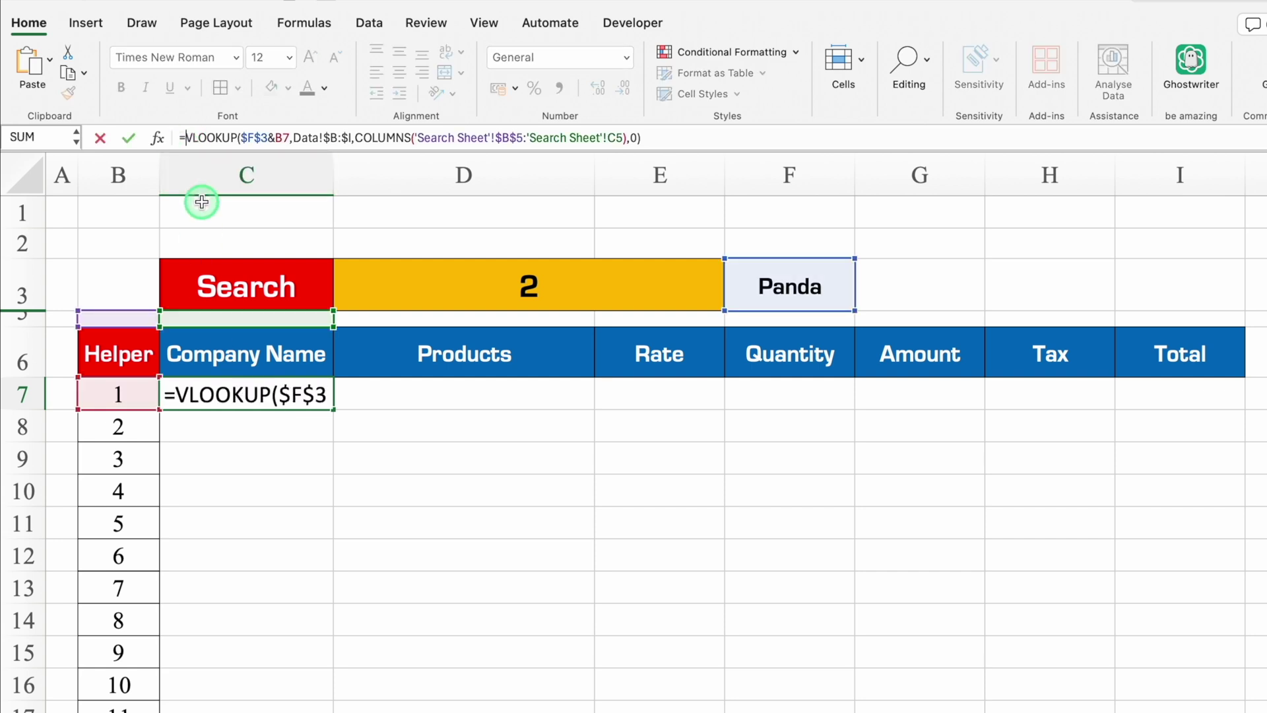
type("iferr")
double_click(212, 176)
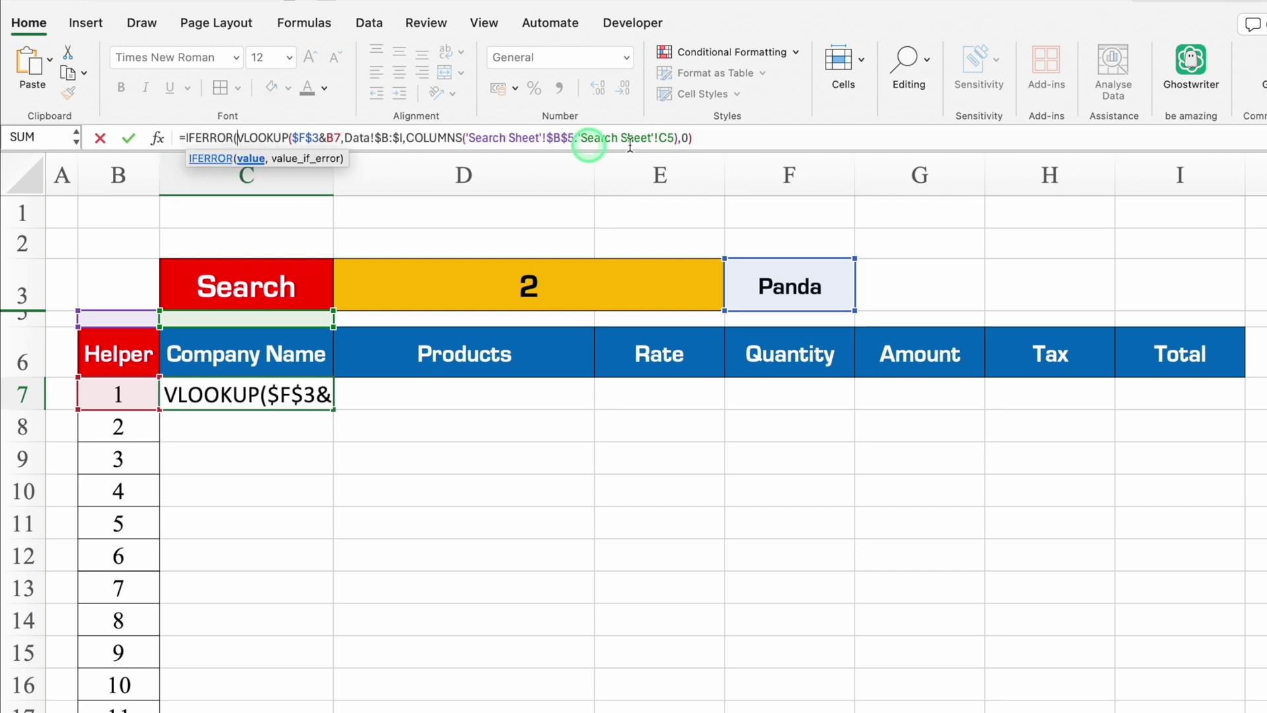
left_click(731, 138)
type(",")
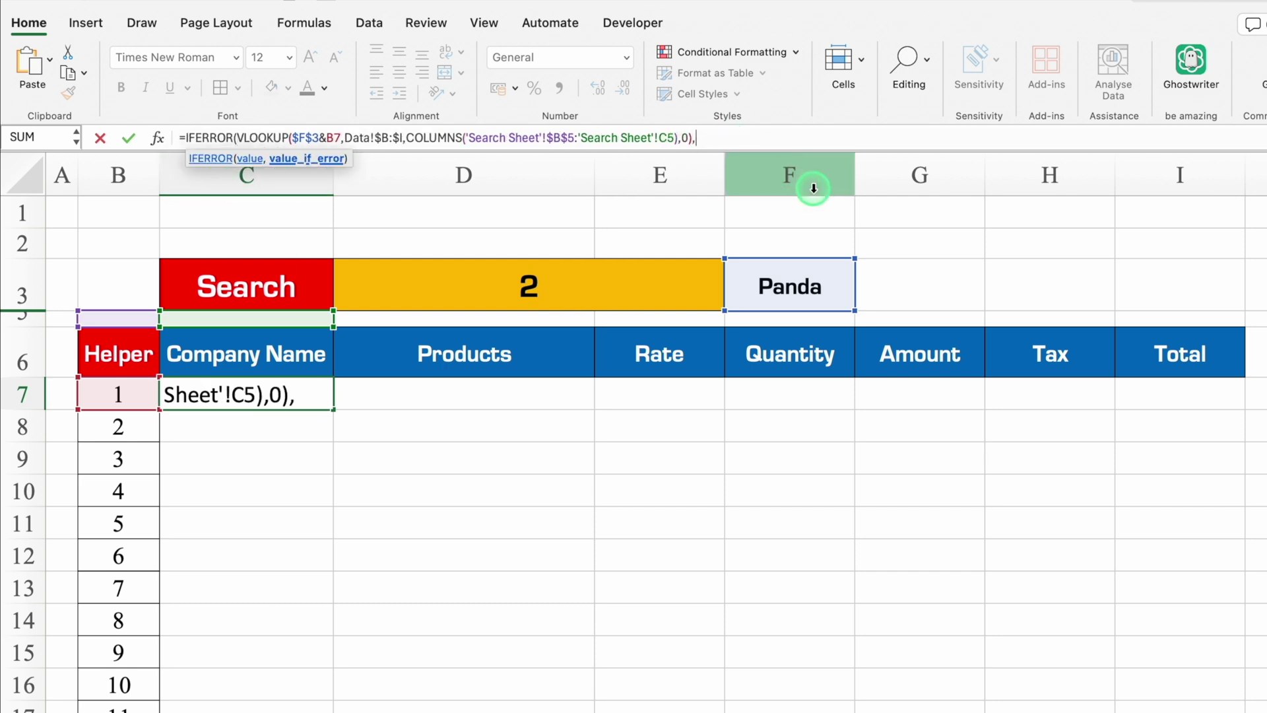
type("\"\")")
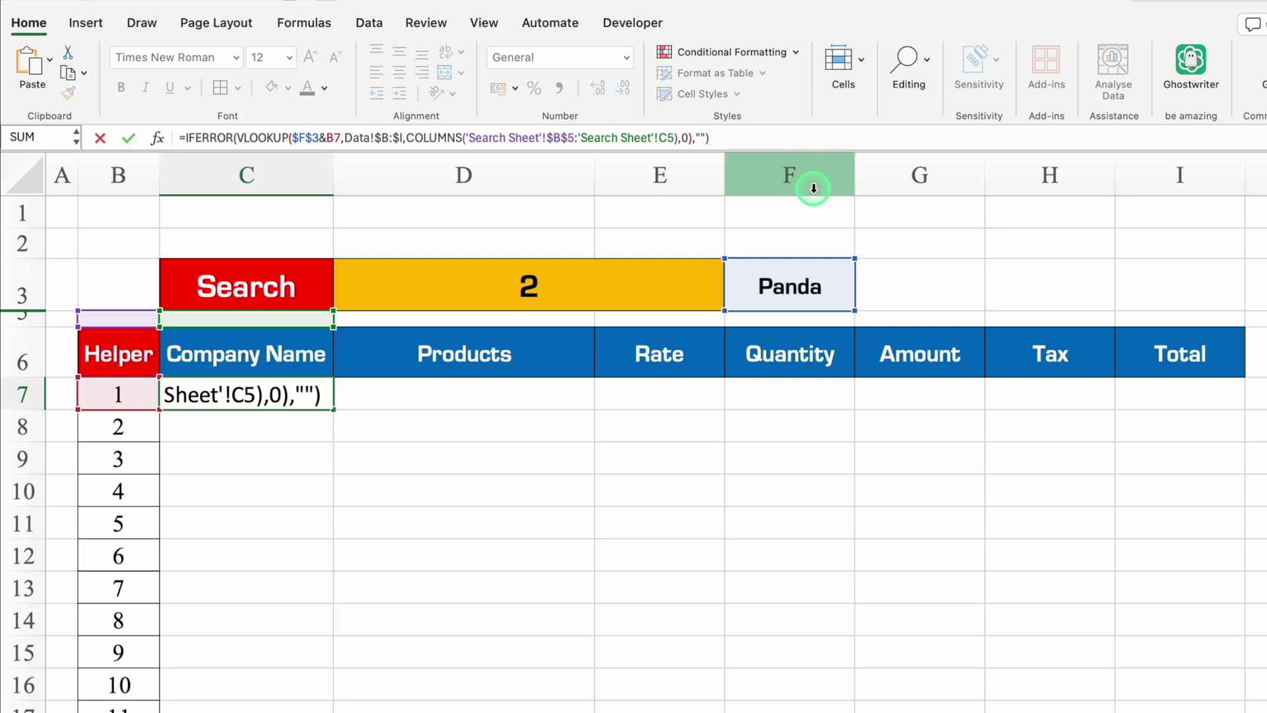
key("Return")
- Wrap C7's formula further in =IF($D$3="","",...) so it stays blank without a search
left_click(299, 393)
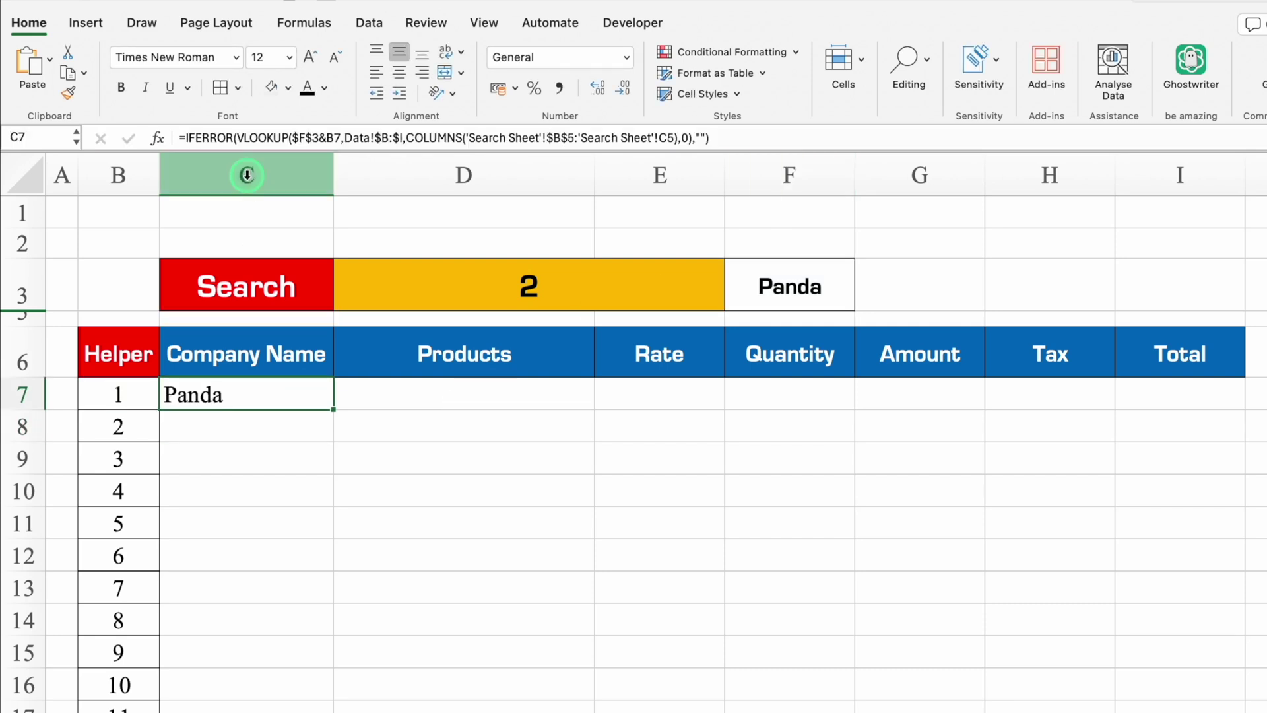
left_click(185, 137)
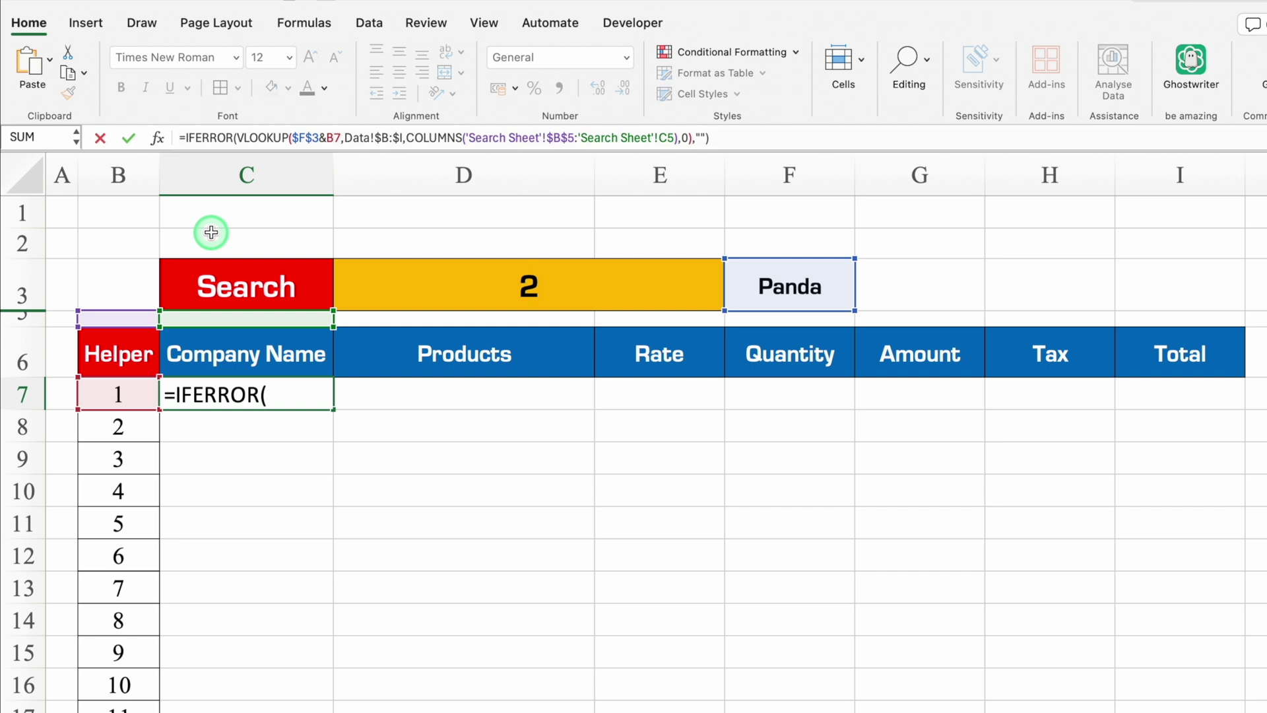
type("IF(")
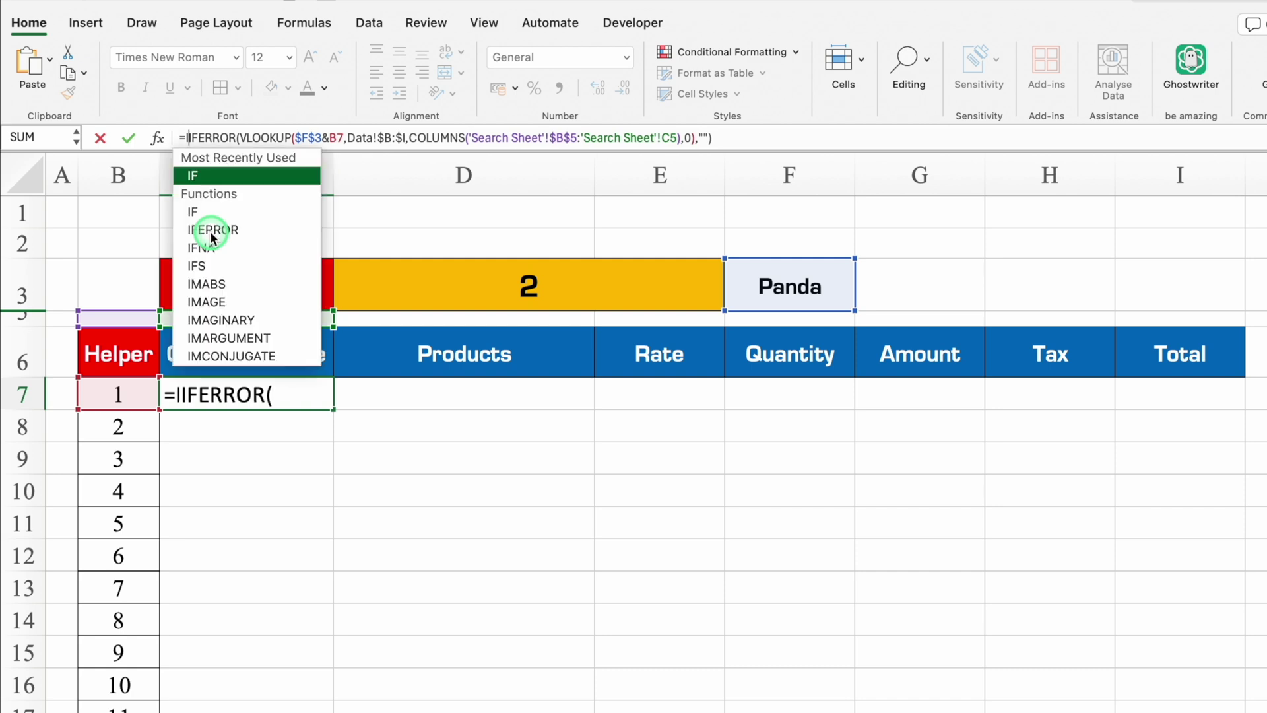
left_click(480, 285)
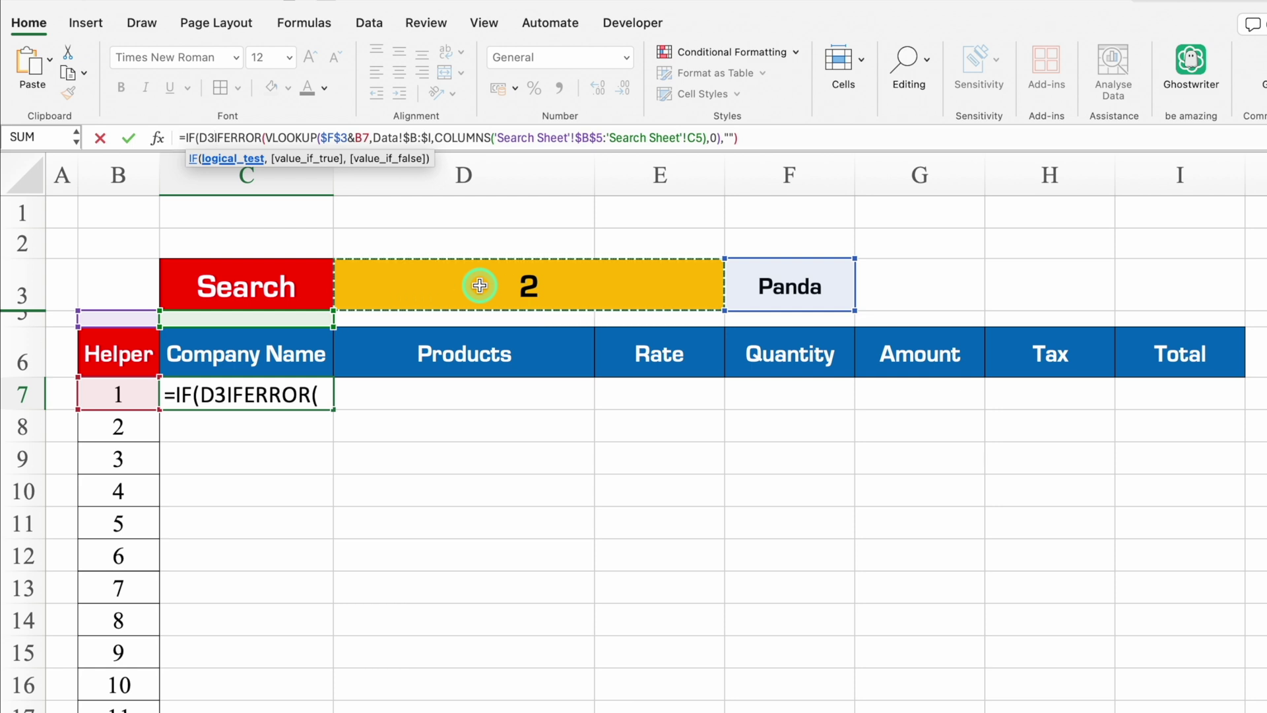
key("F4")
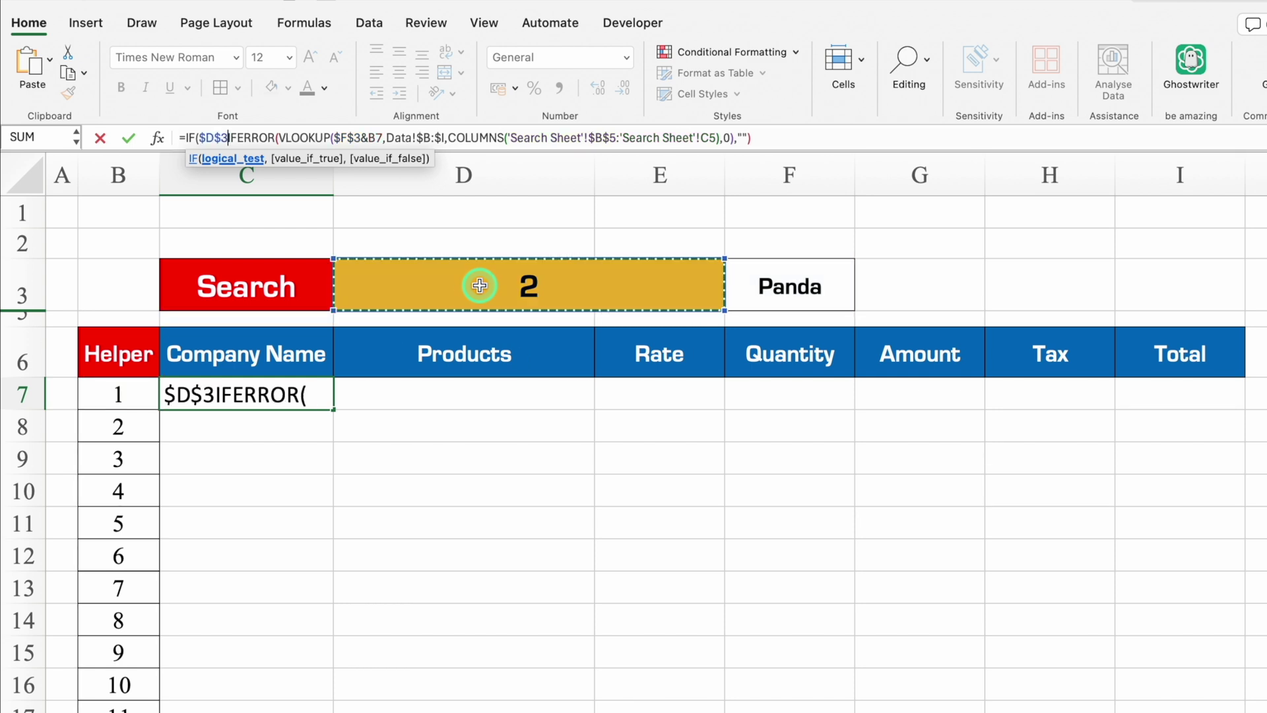
type("=")
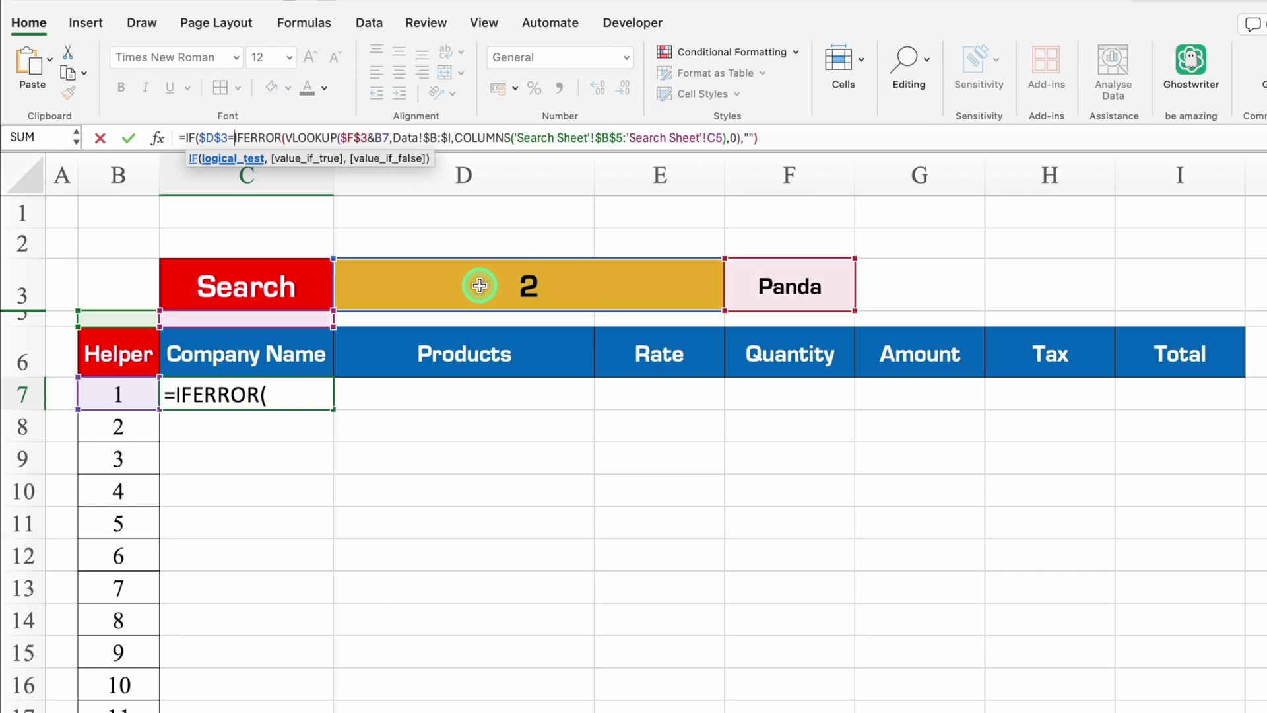
type("\"\"")
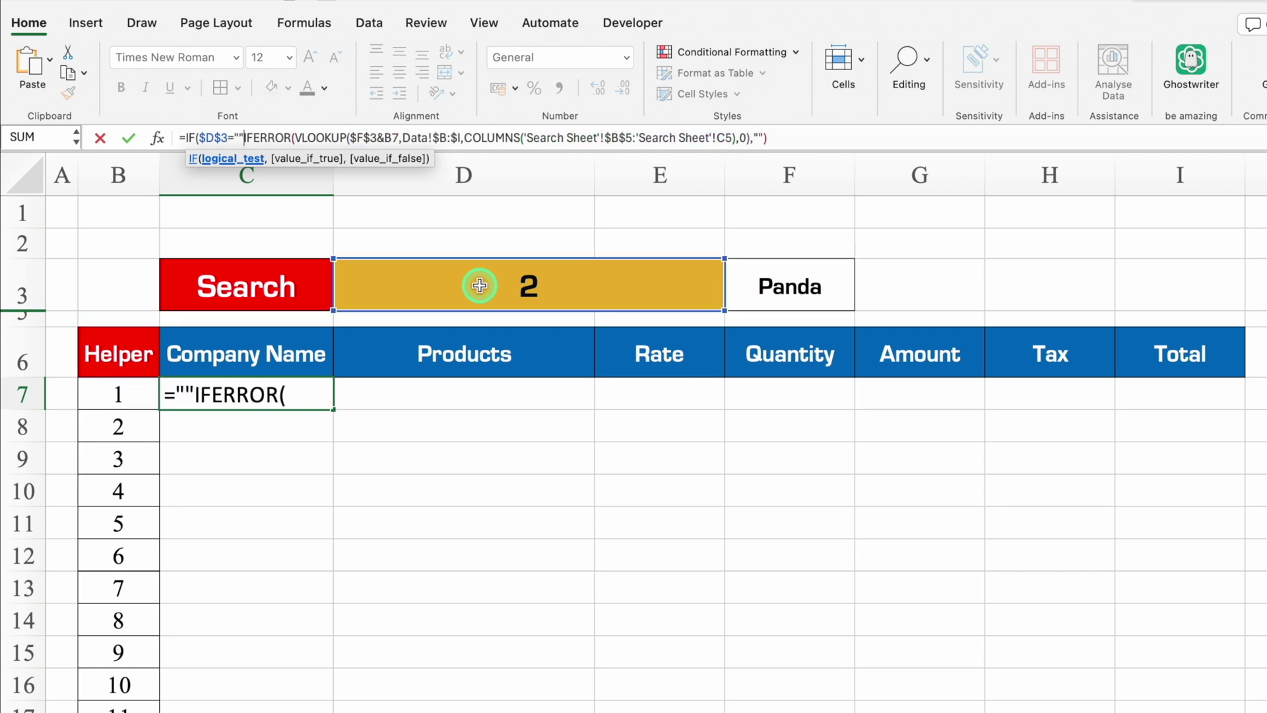
type(",")
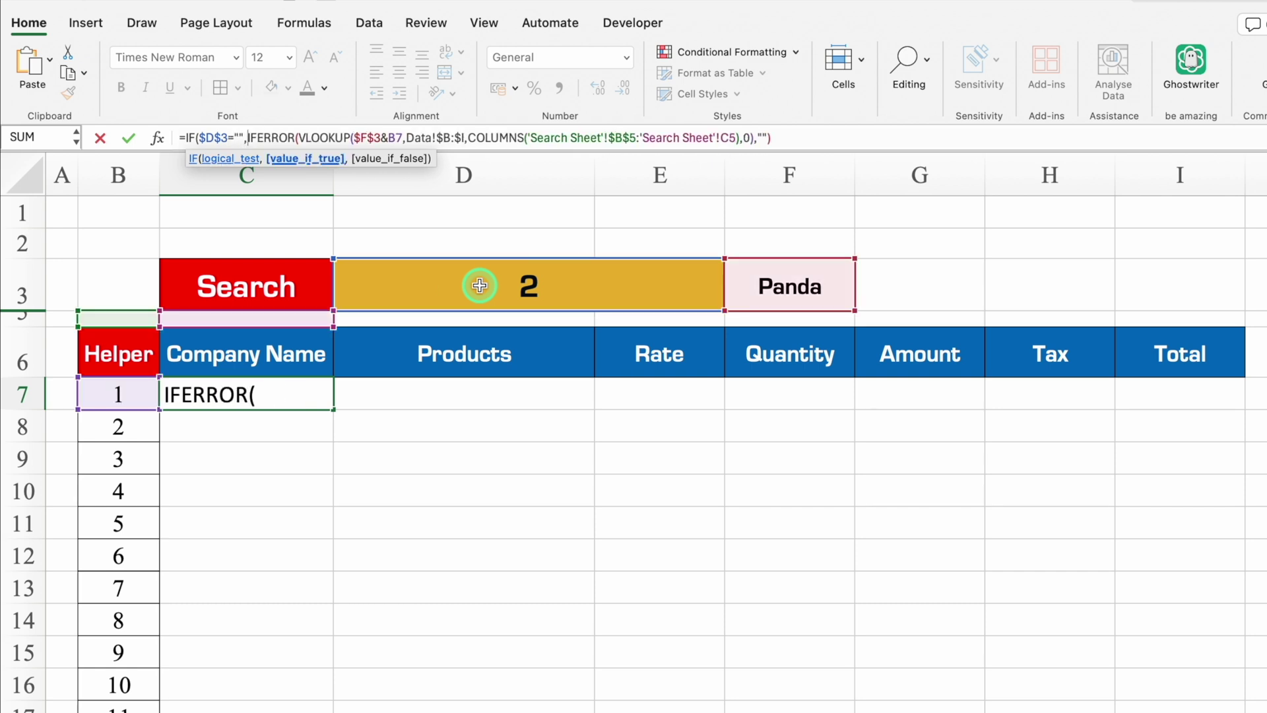
type("\"\"")
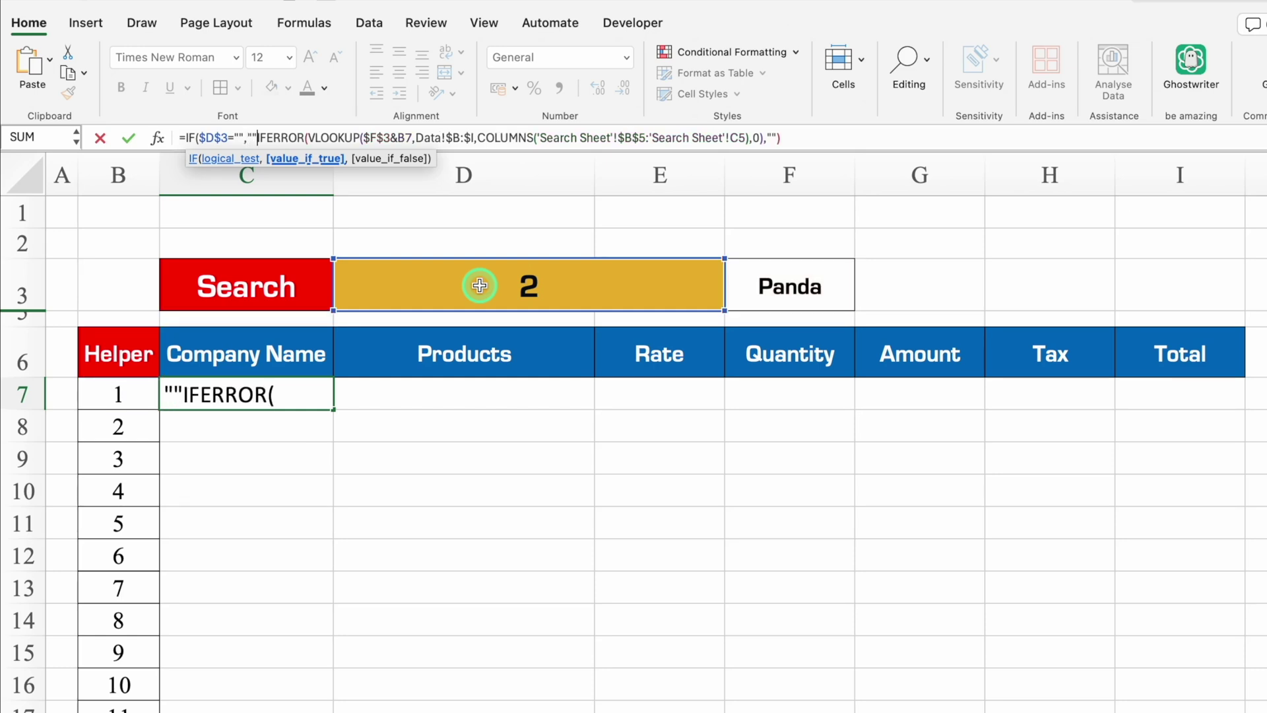
type(",")
left_click(835, 140)
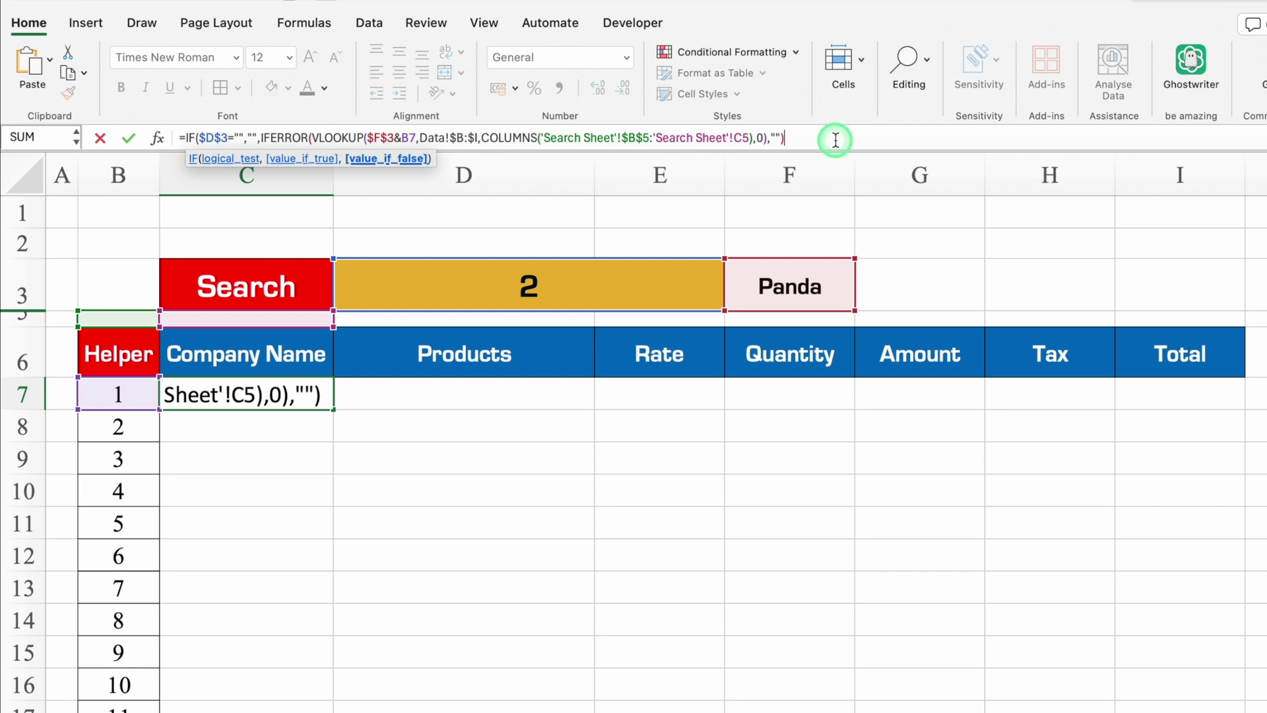
type(")")
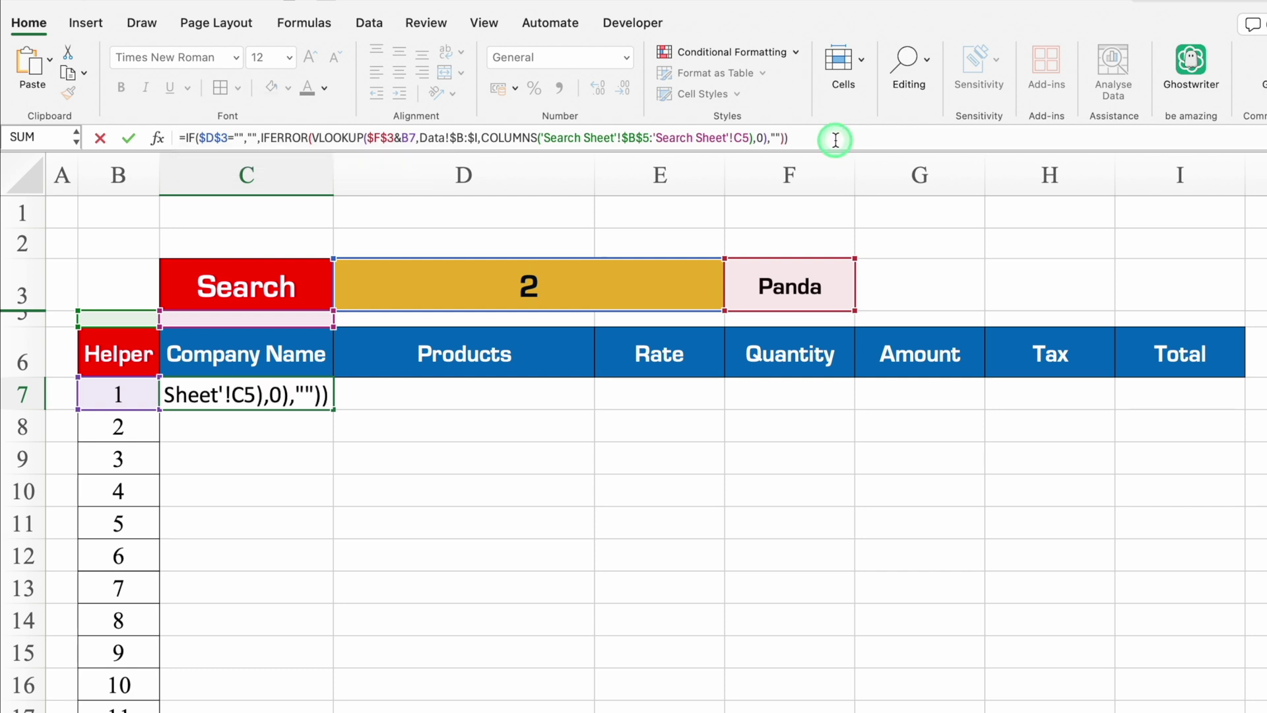
key("Return")
left_click(505, 287)
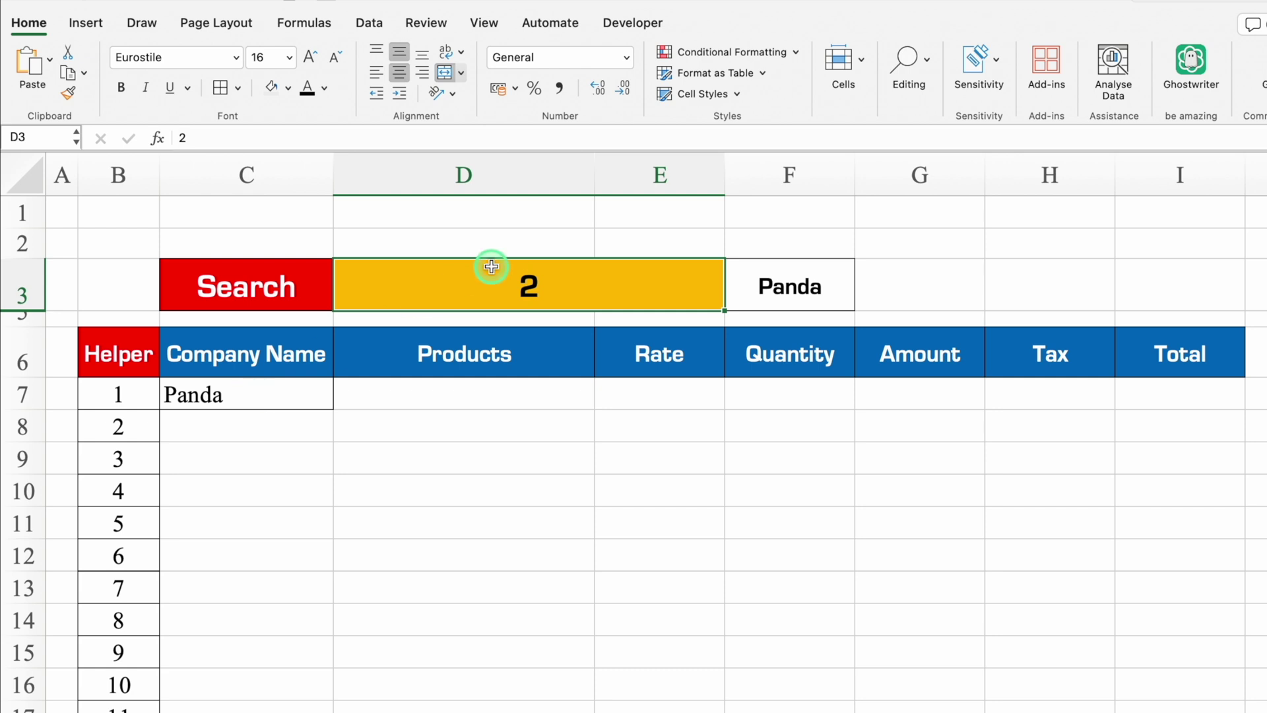
- Test clearing the search box, undo it, then search for S in D3
key("Delete")
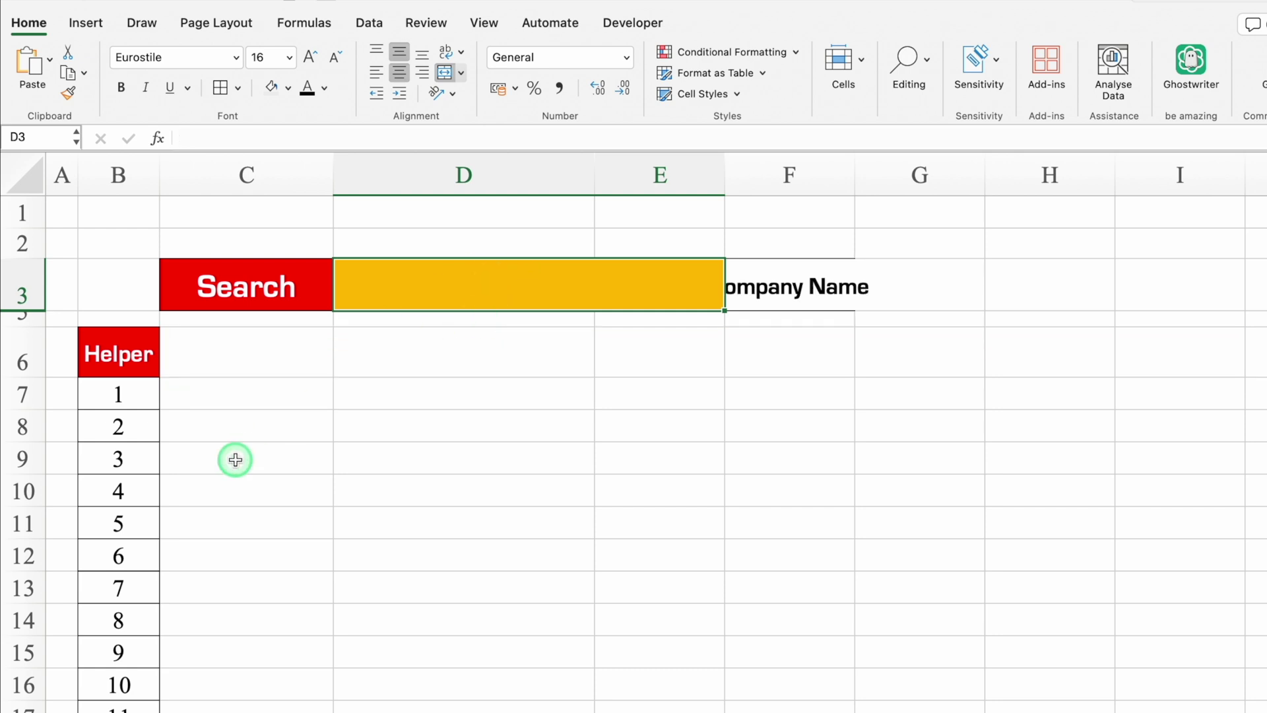
key("super+z")
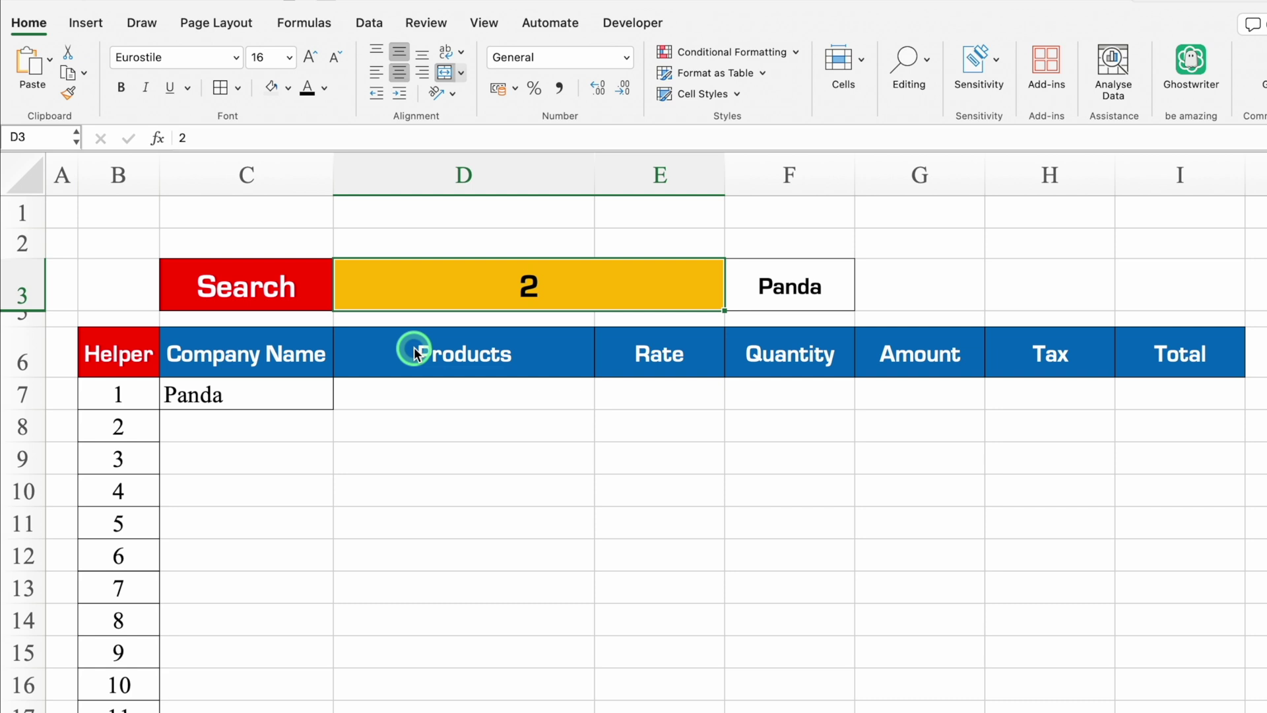
left_click(486, 287)
key("Delete")
type("S")
key("Return")
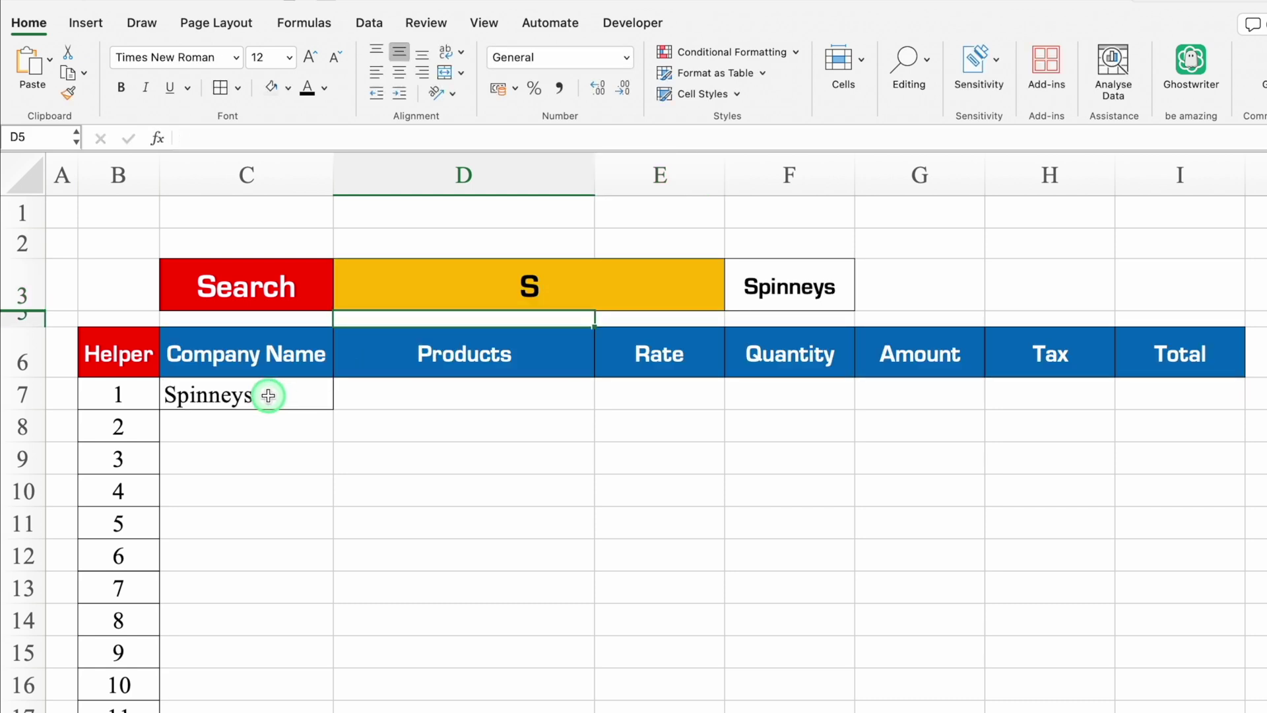
- Fill C7's formula across to I7, centre it, and copy row 7 down the results table
left_click(268, 395)
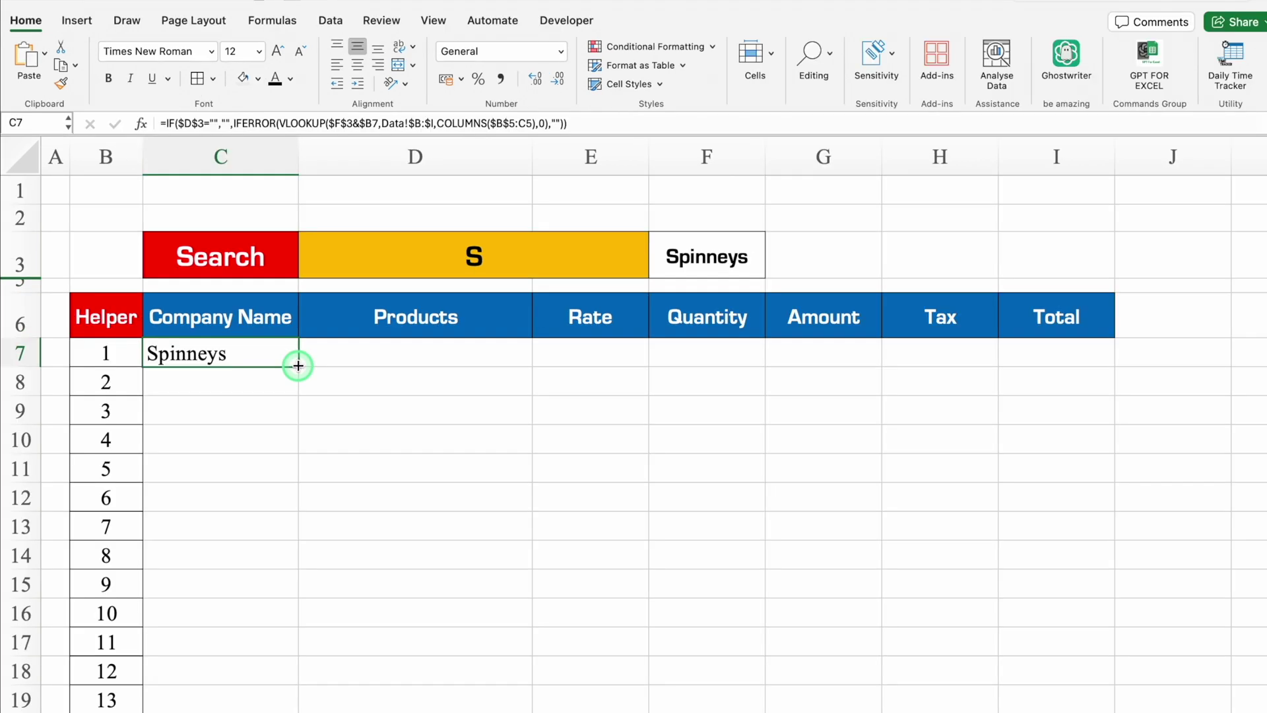
left_click_drag(333, 409, 574, 409)
left_click_drag(515, 367, 1069, 388)
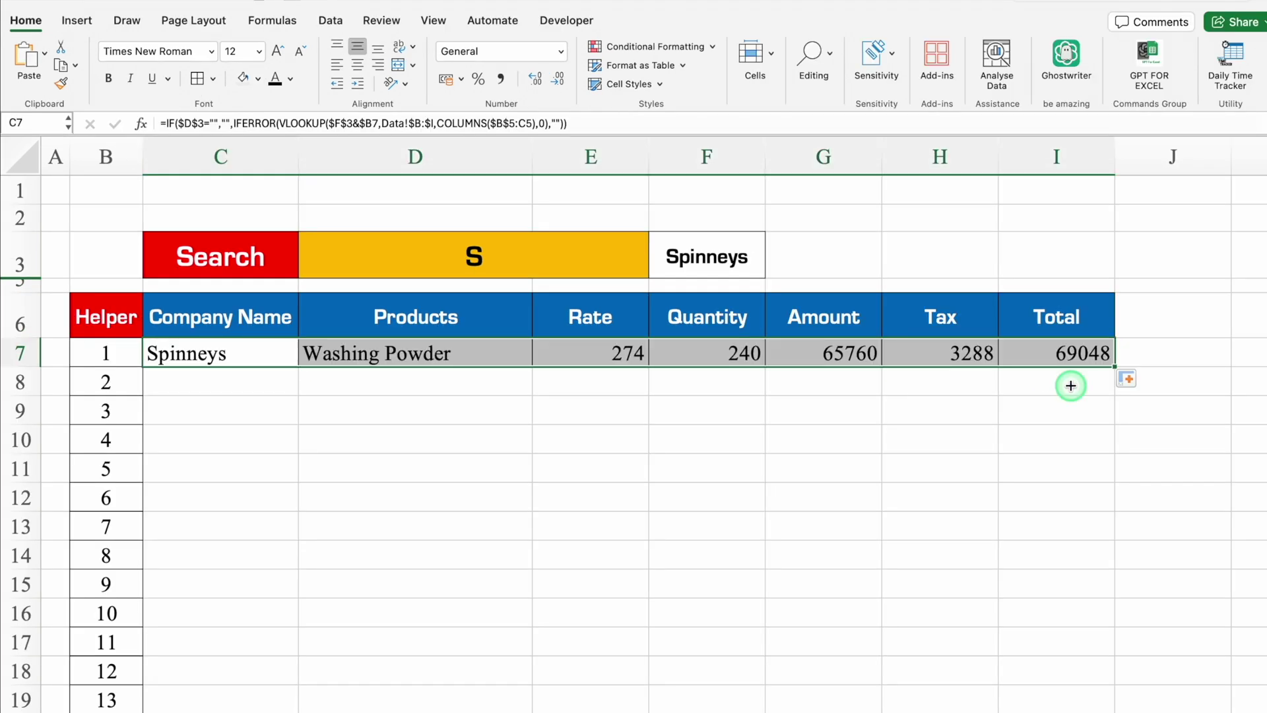
left_click(356, 65)
left_click_drag(1115, 367, 1115, 165)
left_click_drag(416, 265, 531, 700)
key("ctrl+BackSpace")
left_click(1055, 217)
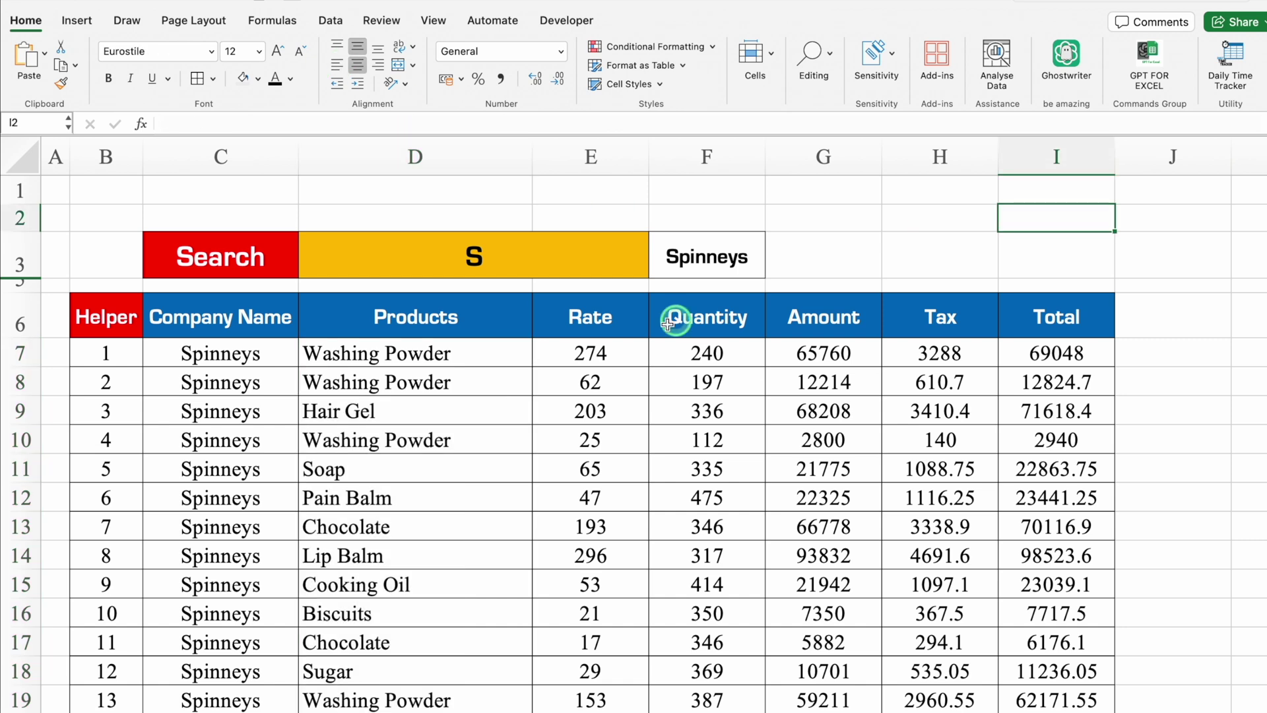
- Turn off the sheet gridlines and set F3's matched company text to white
left_click(433, 19)
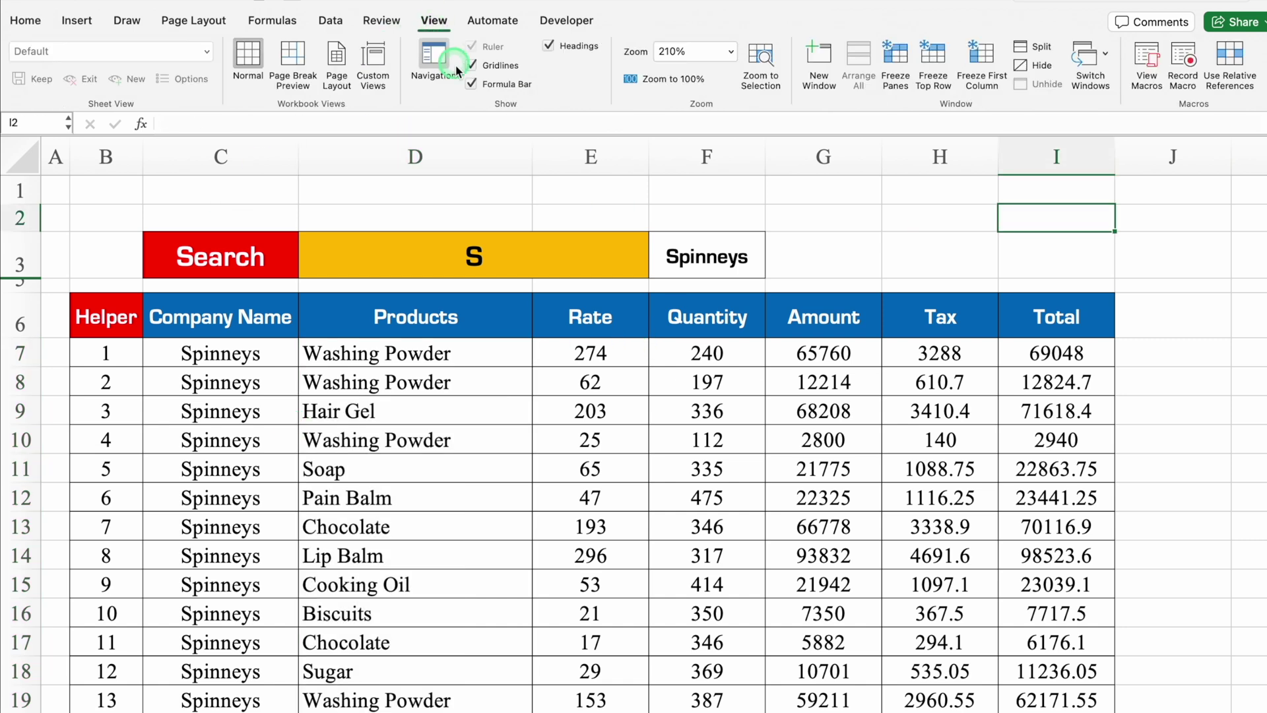
left_click(471, 65)
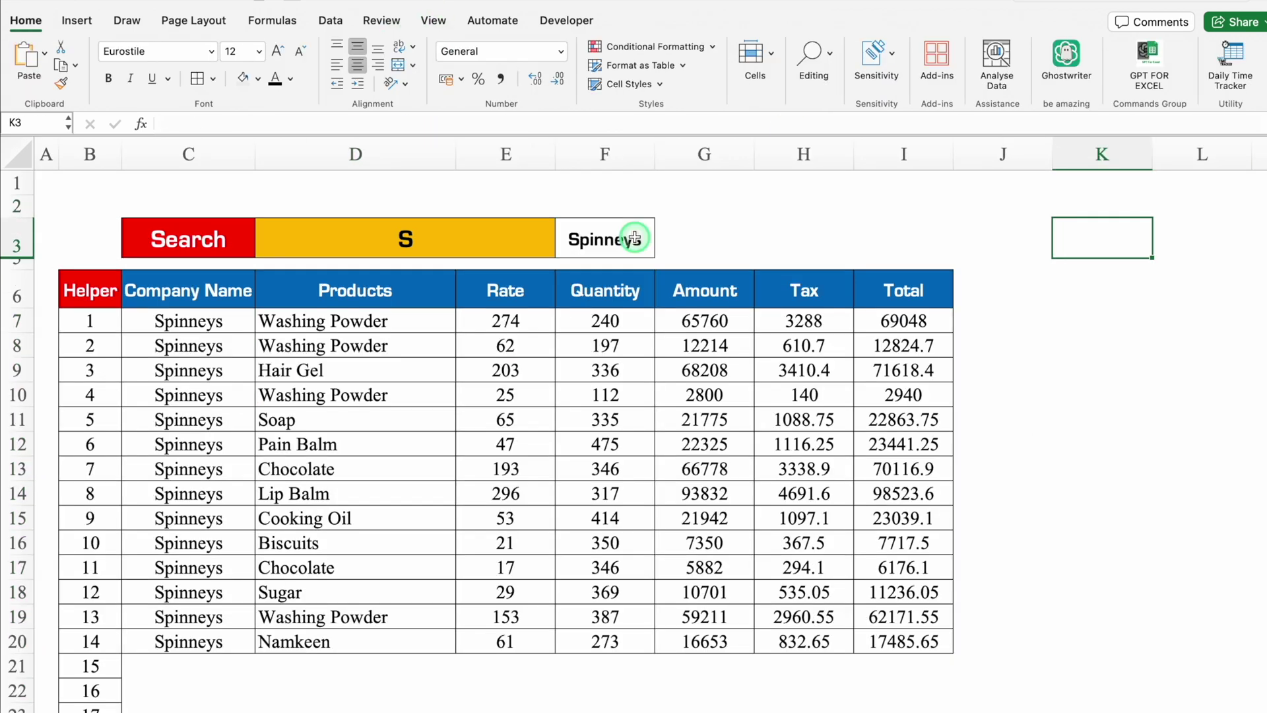
left_click(599, 239)
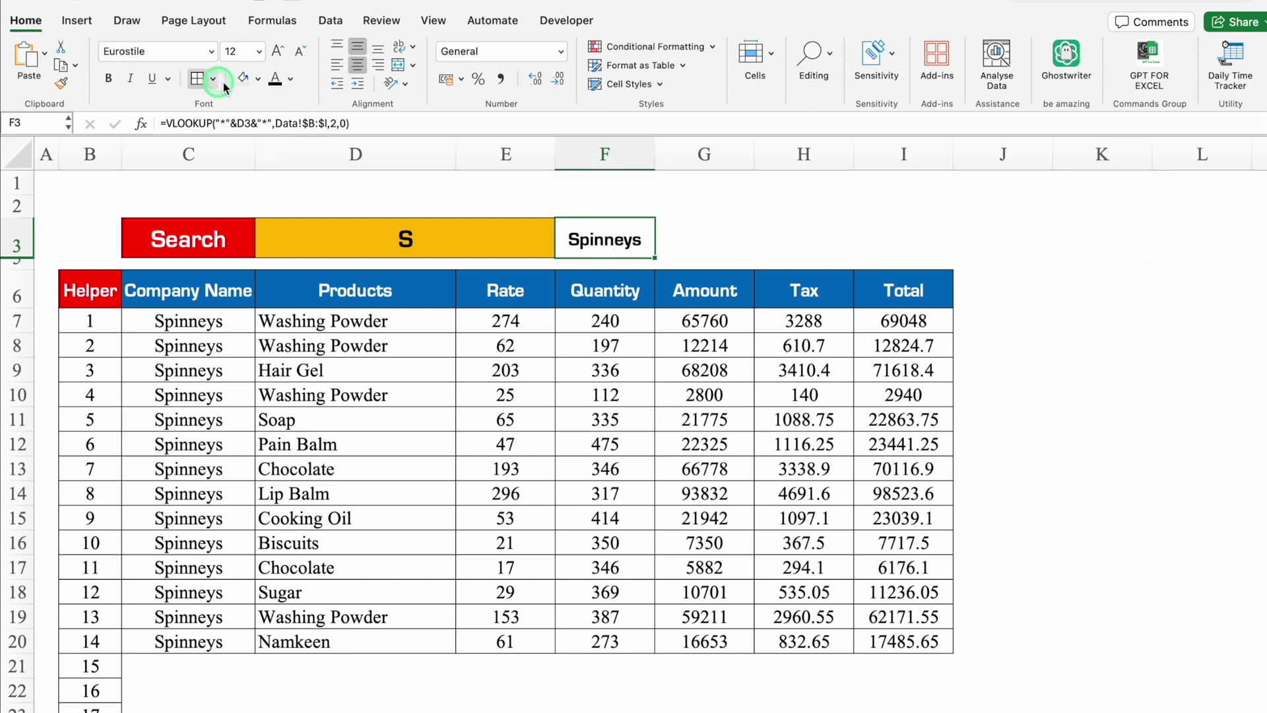
left_click(289, 78)
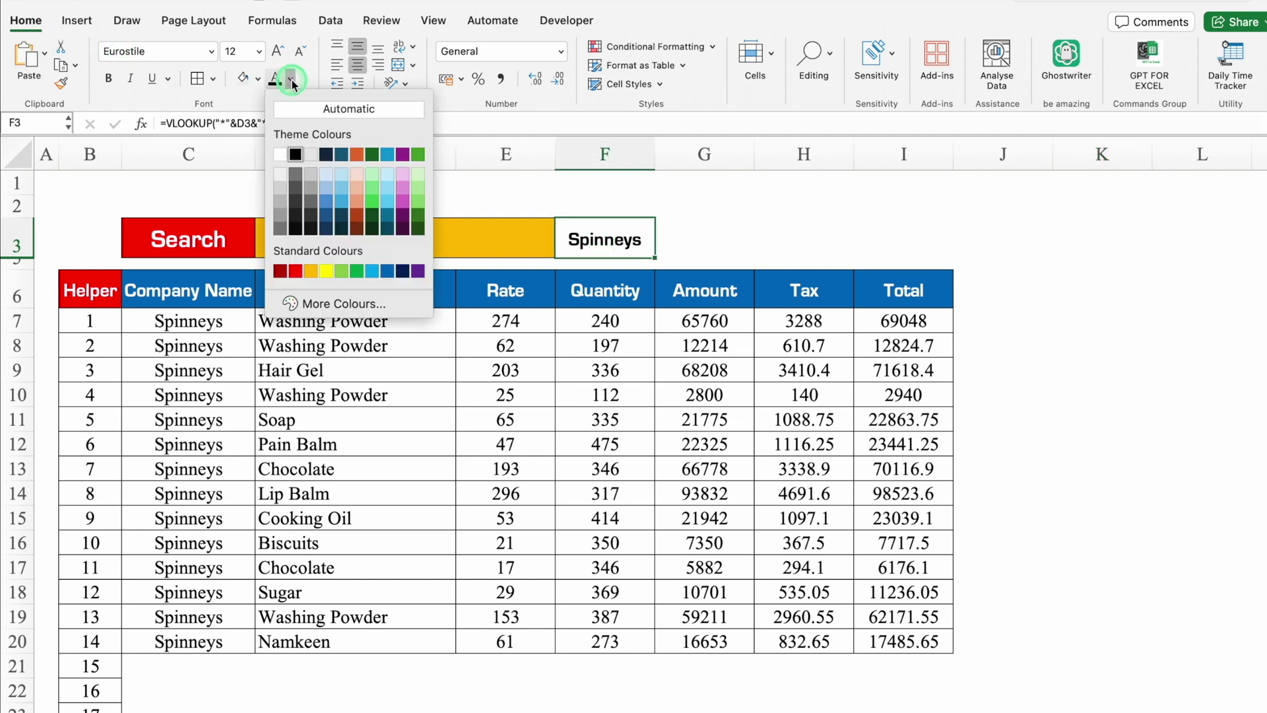
left_click(280, 153)
left_click(840, 202)
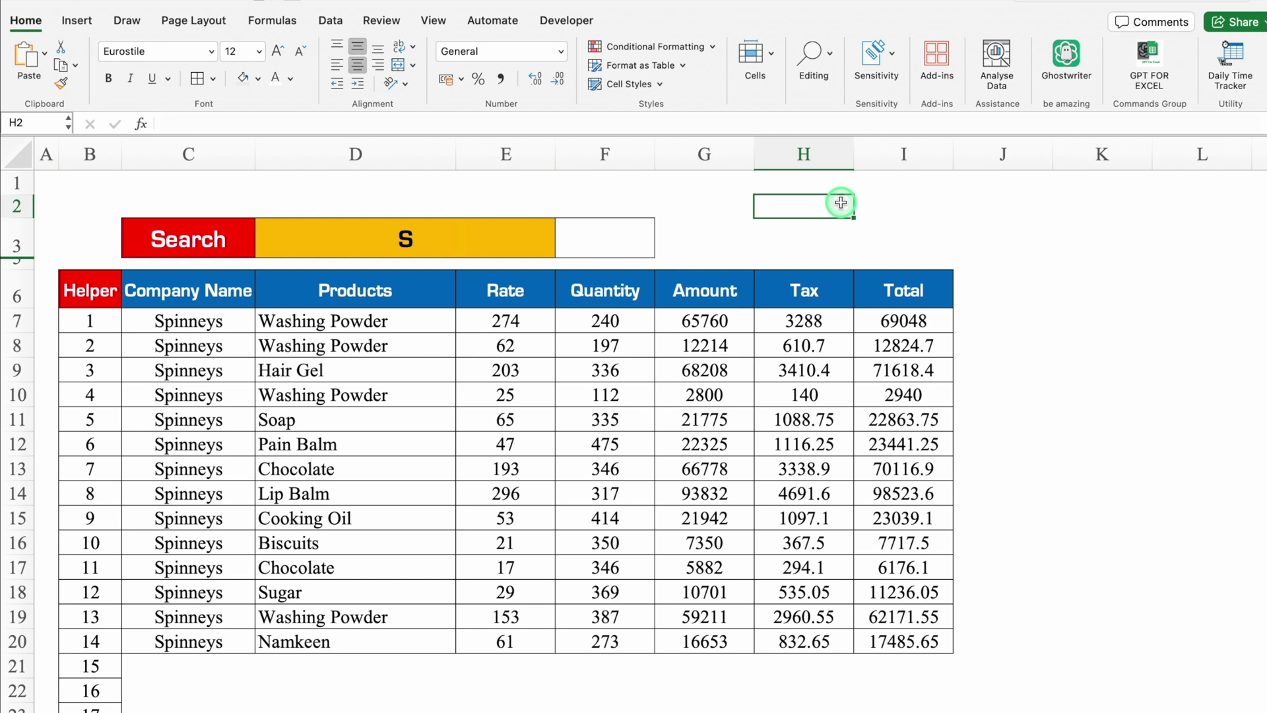
- Clear the conditional formatting rules from cell F3
left_click(601, 233)
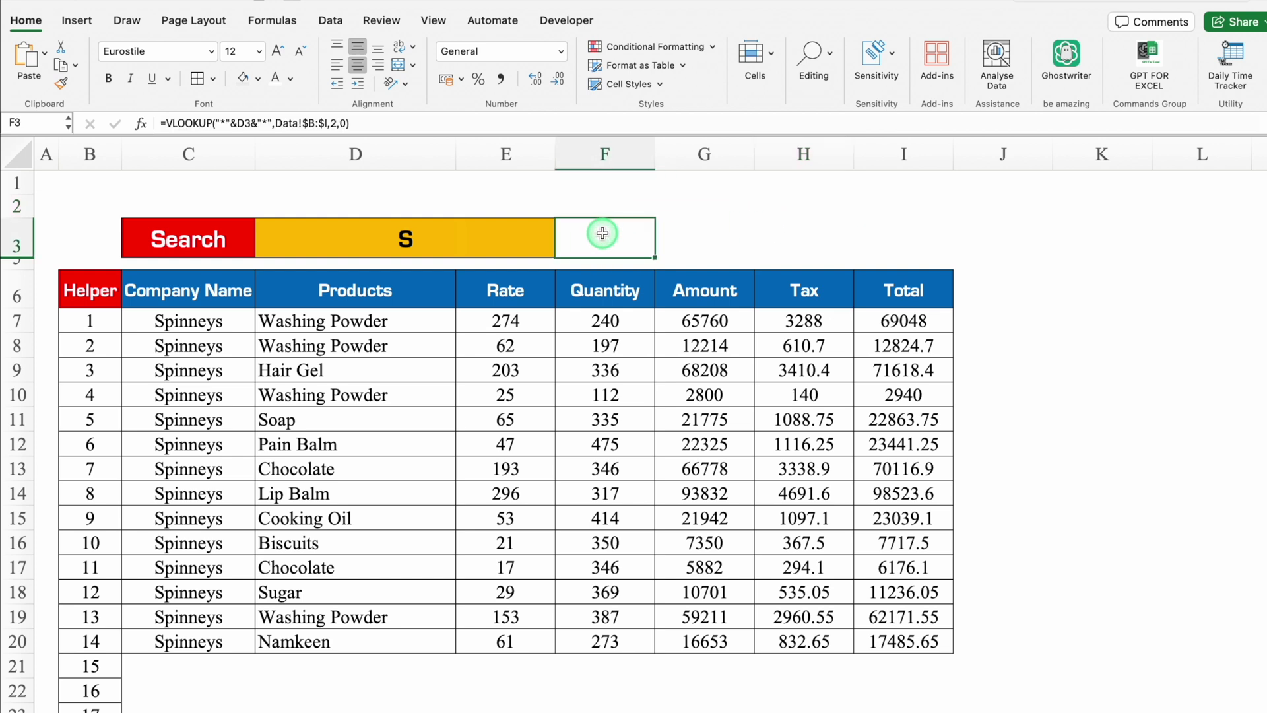
left_click(661, 47)
mouse_move(686, 212)
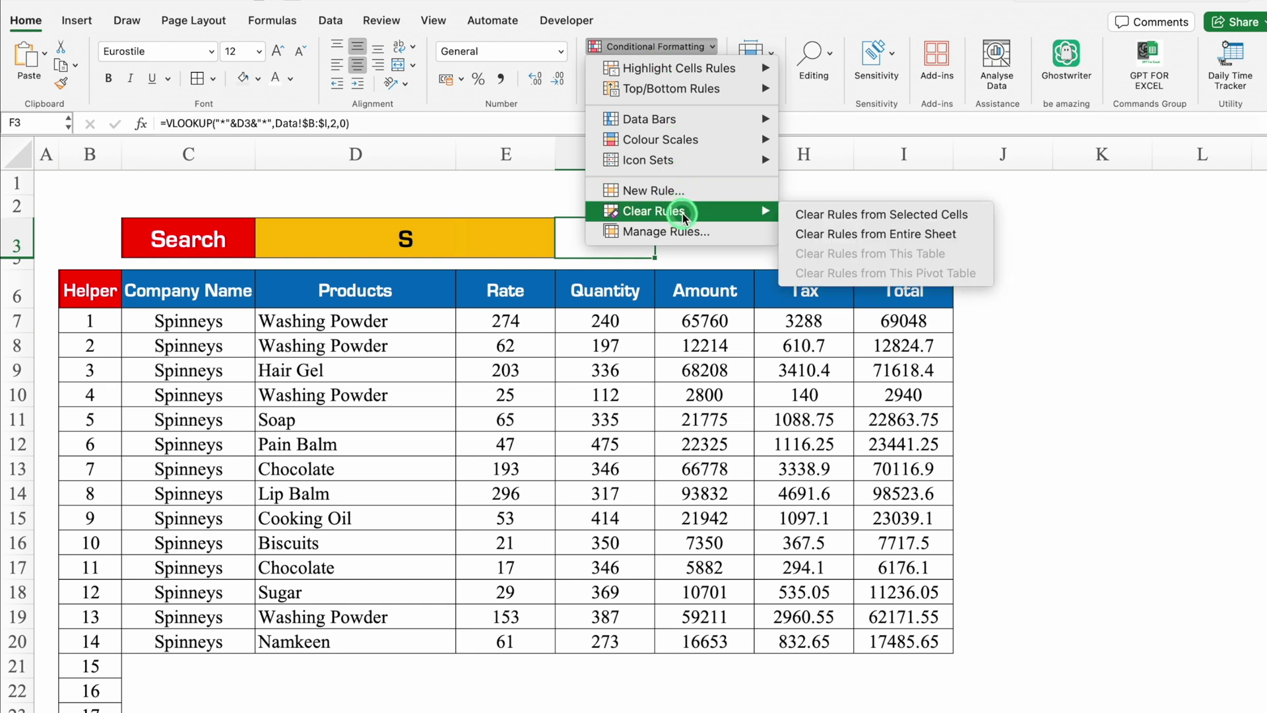
left_click(852, 215)
left_click(1134, 283)
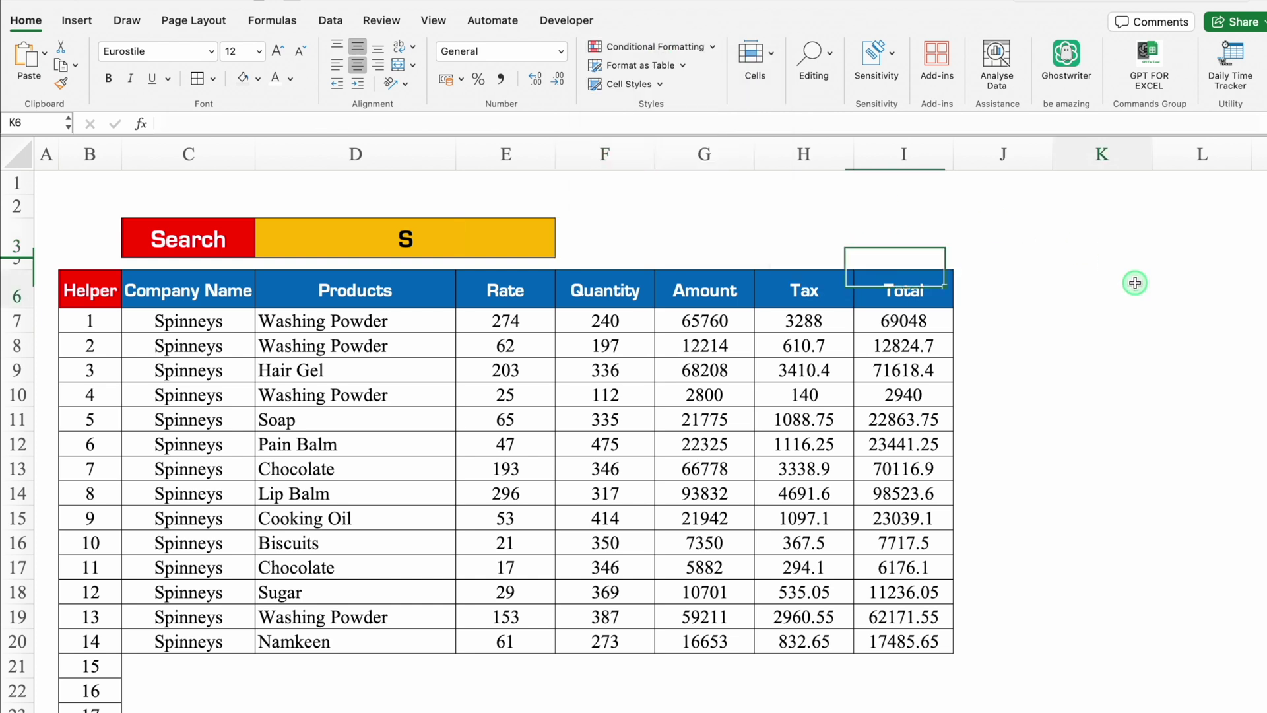
- Hide the Helper column B
left_click(87, 162)
right_click(89, 160)
left_click(142, 360)
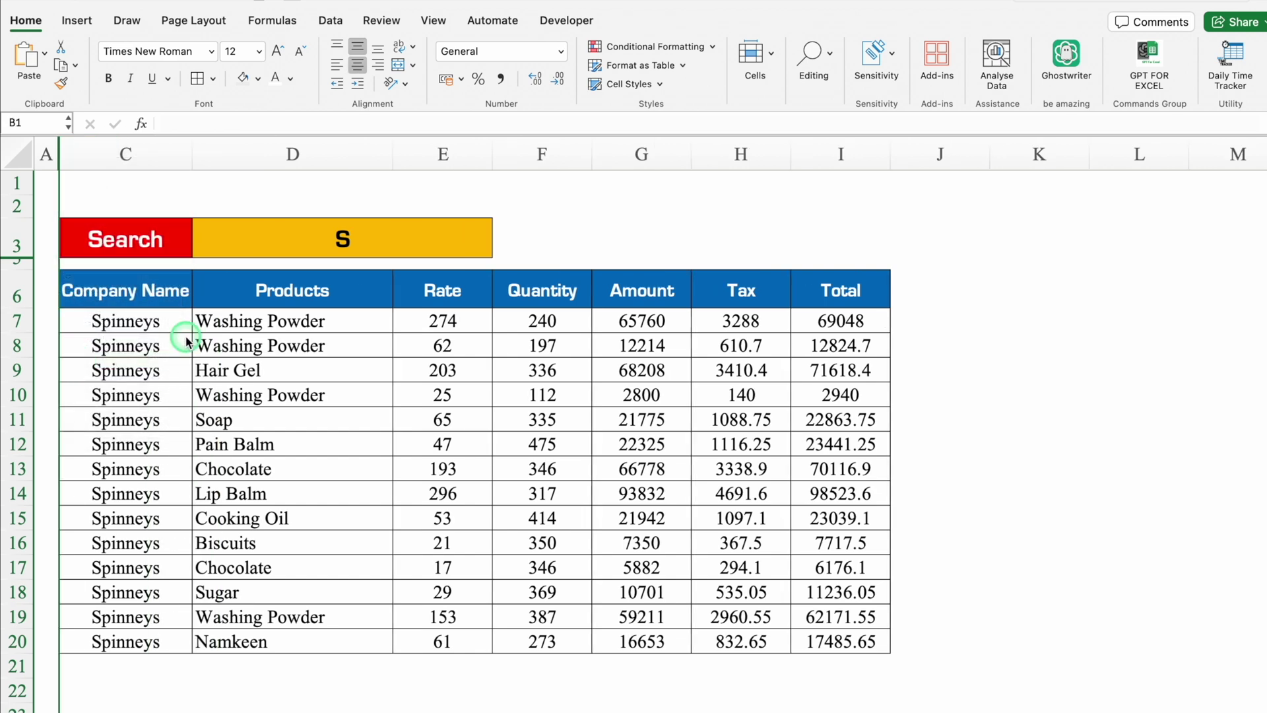
- Search D3 for W, then WA, then PA to refresh the results table
left_click(357, 242)
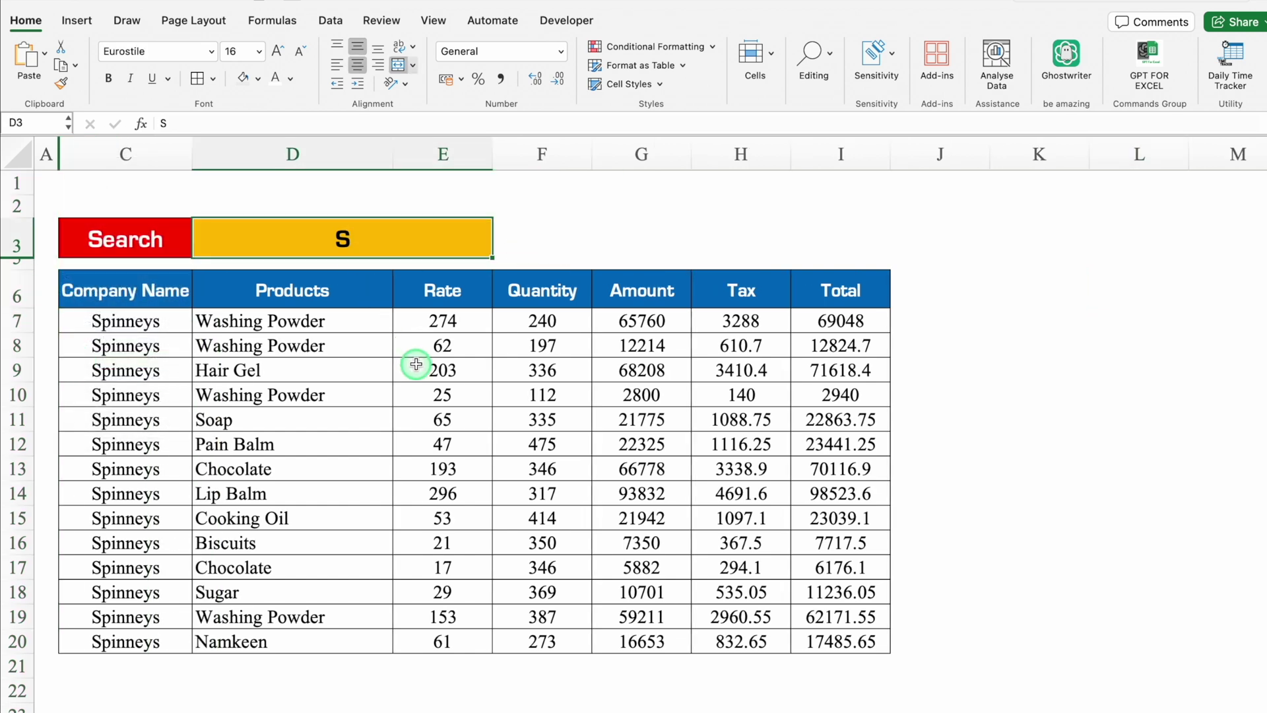
type("W")
key("Return")
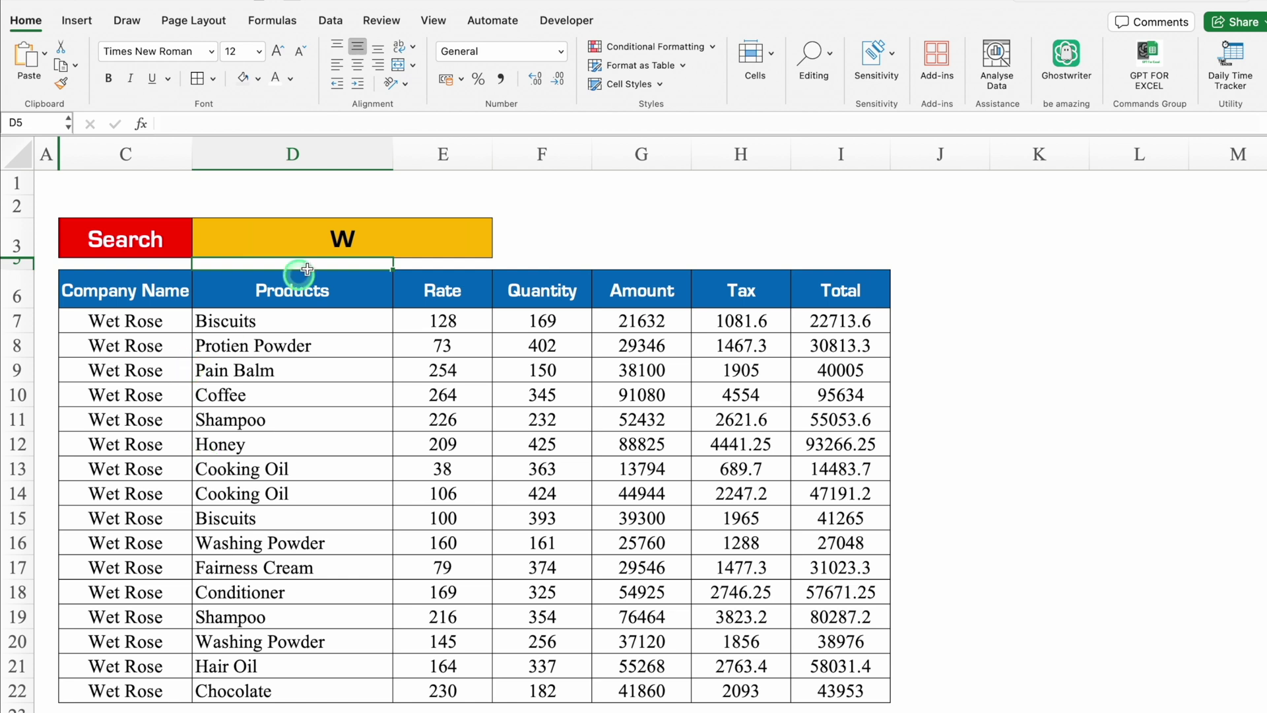
left_click(350, 234)
type("WA")
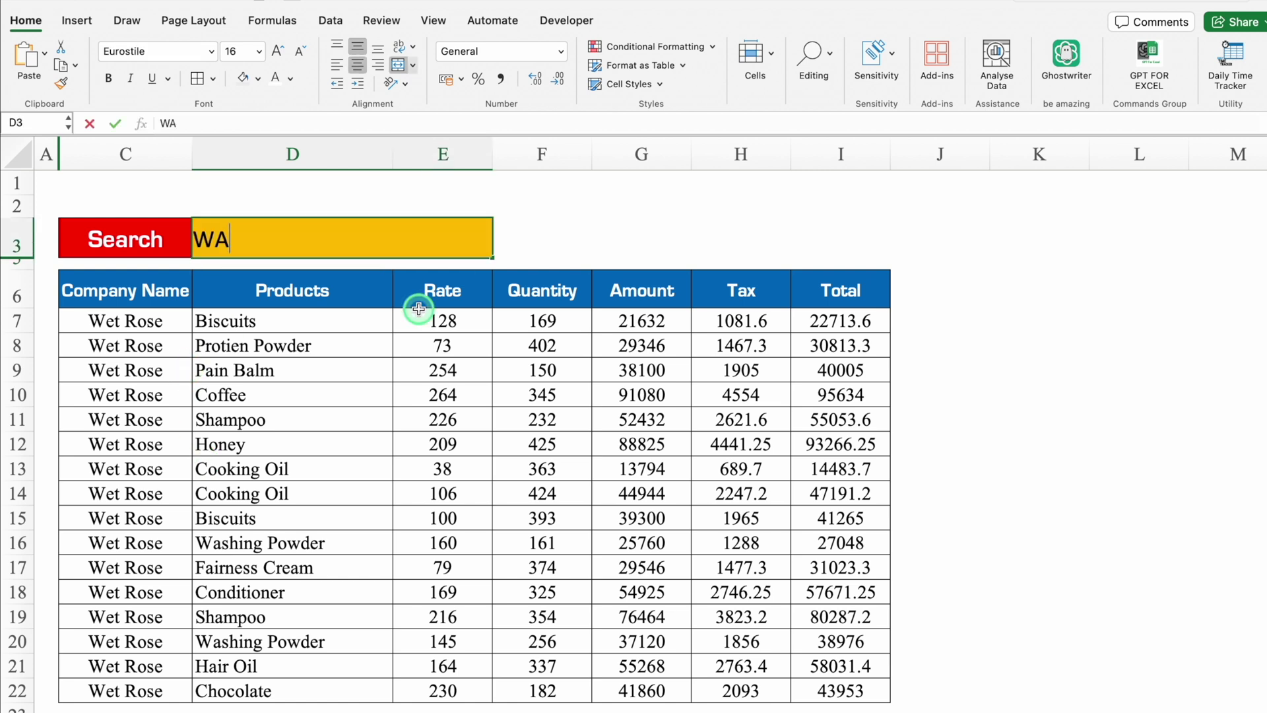
key("Return")
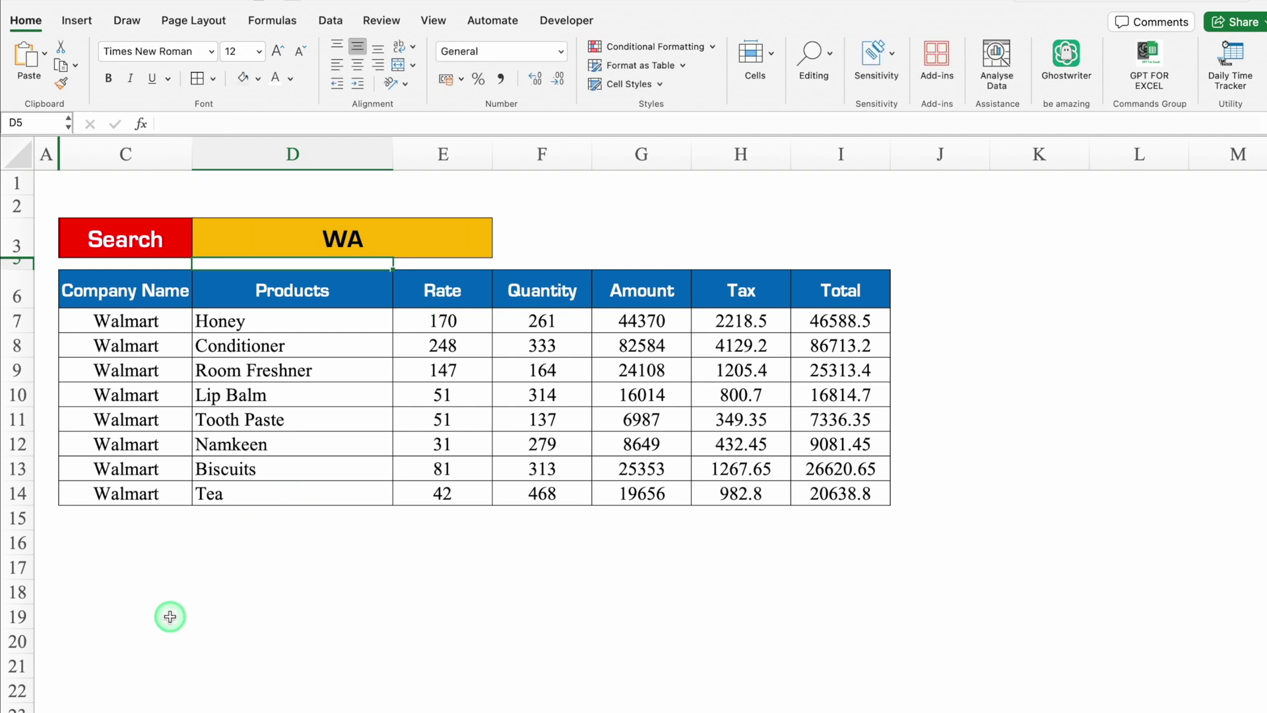
key("Up")
type("PA")
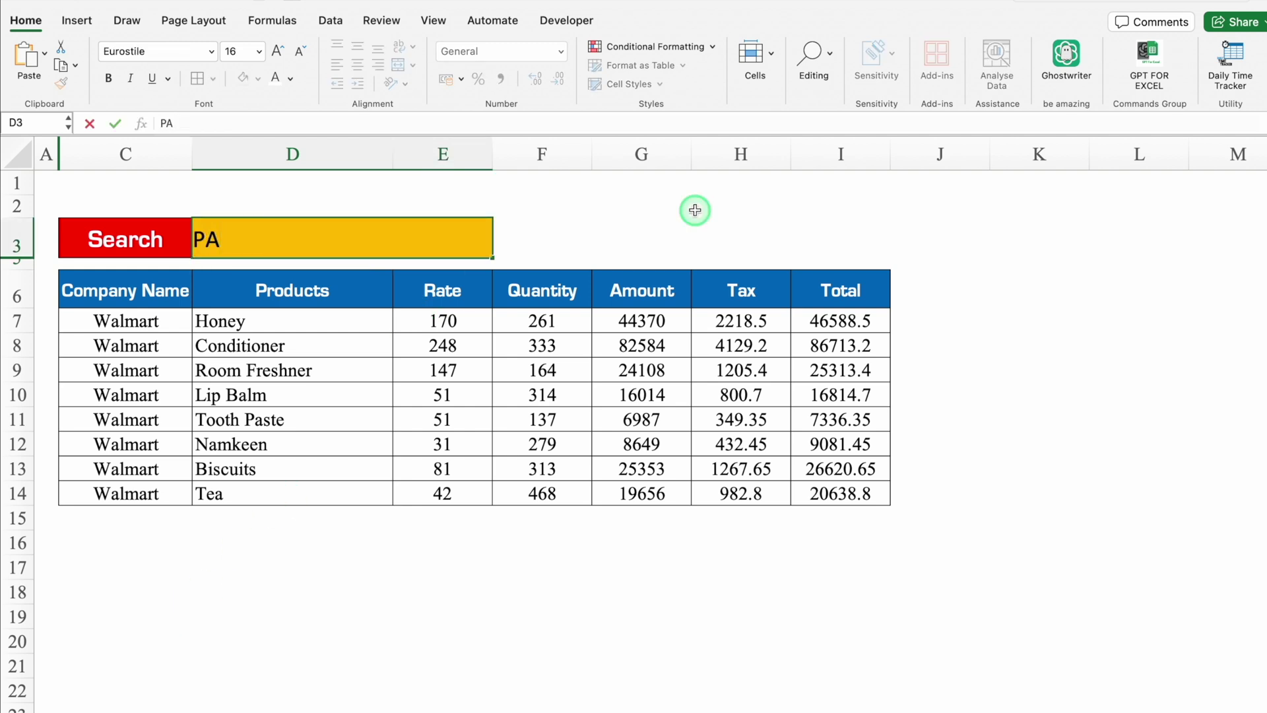
key("Return")
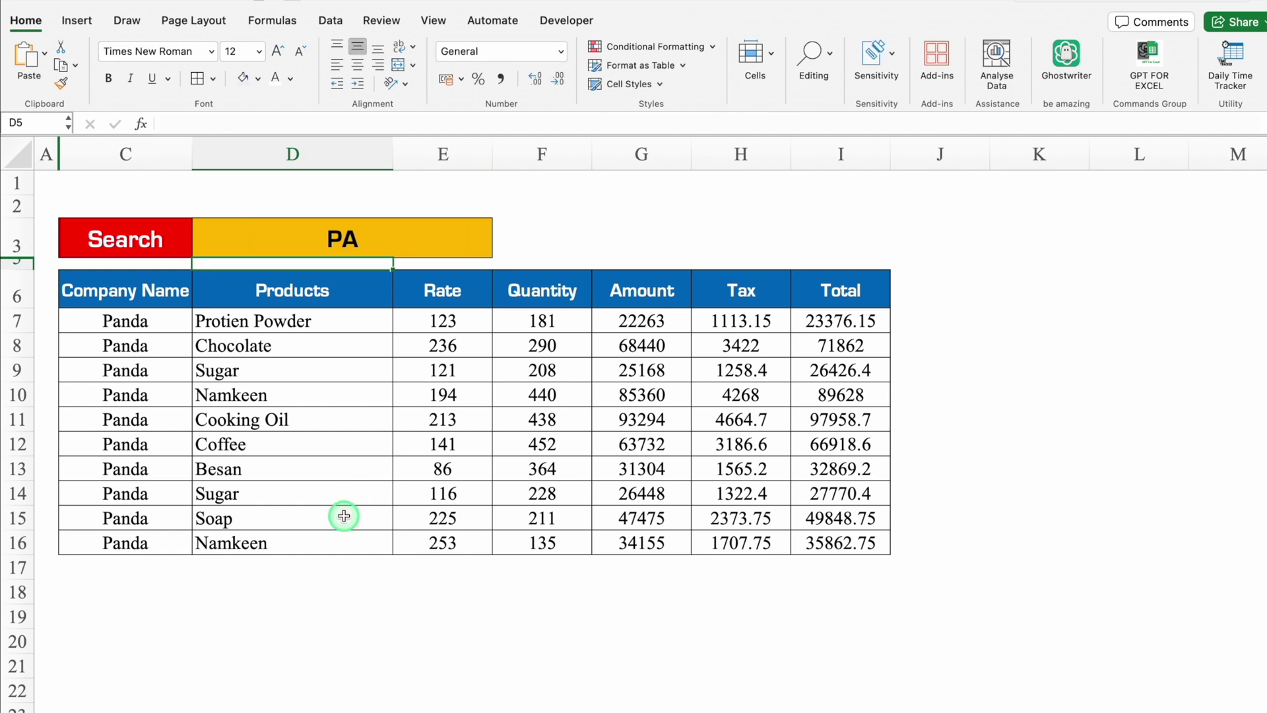